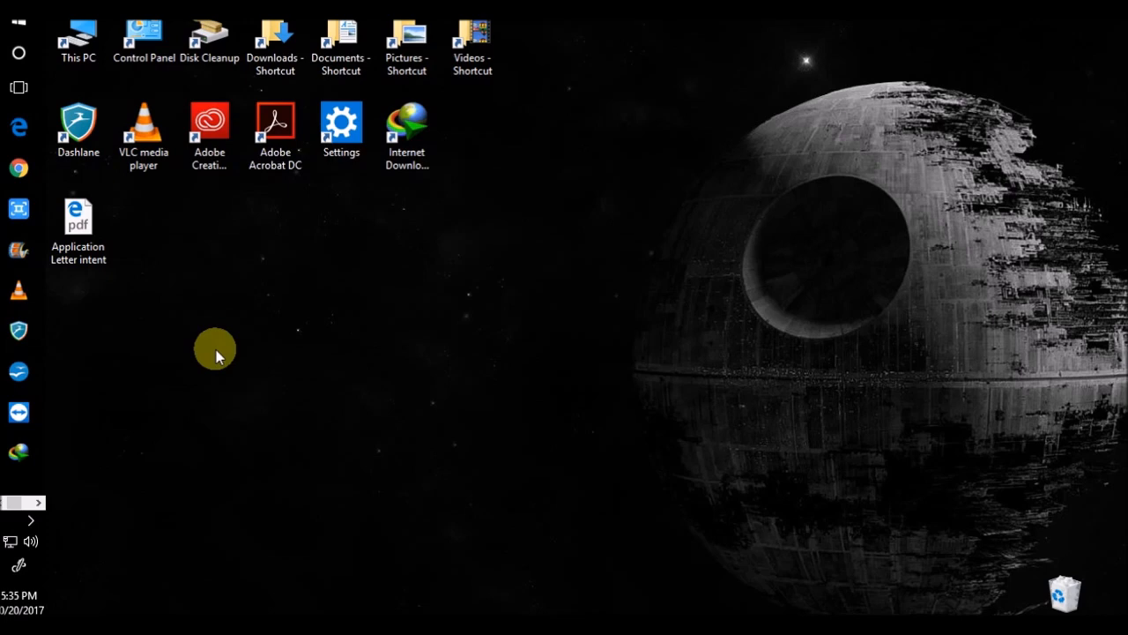
Step: Open Chrome and load the bookmarked Ia Group Facebook page from the social media bookmarks
{"action": "left_click", "coordinate": [19, 168]}
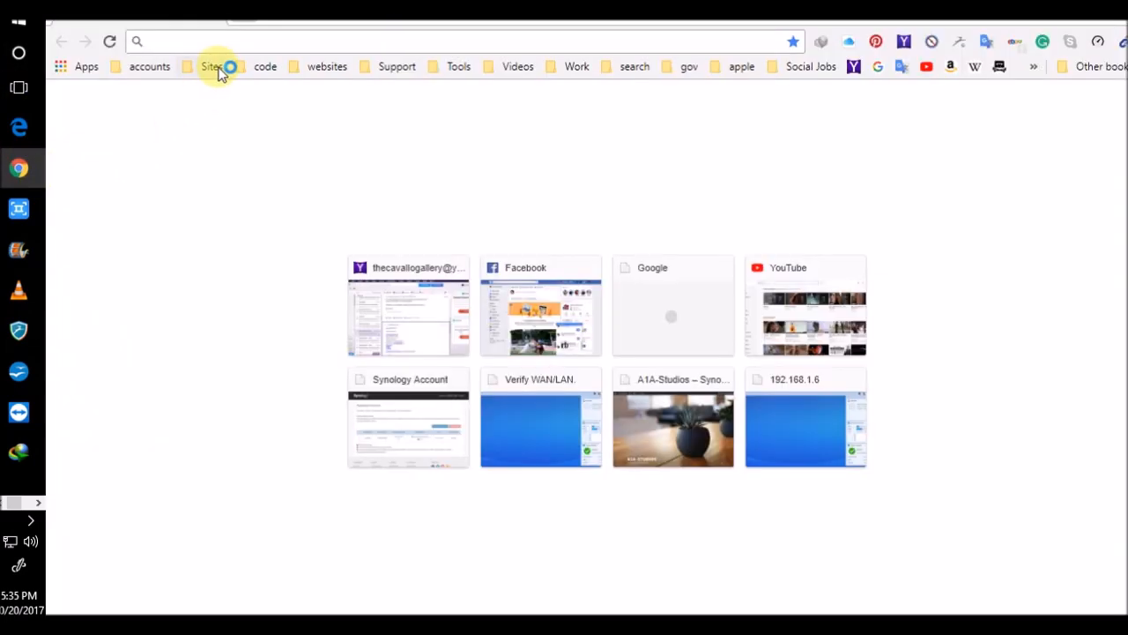
{"action": "left_click", "coordinate": [211, 63]}
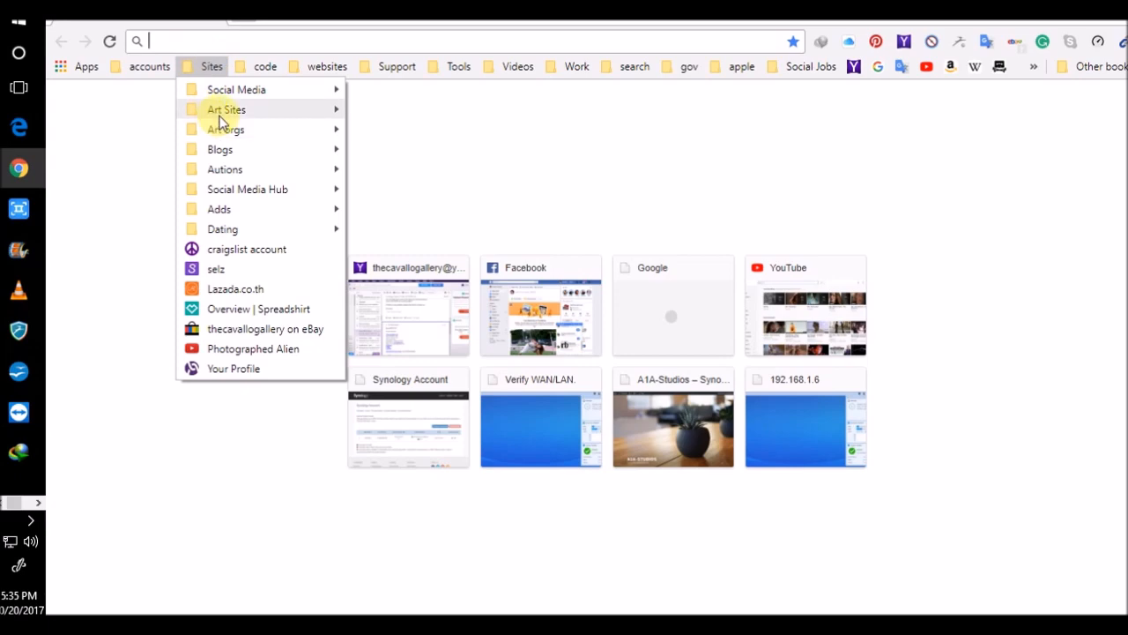
{"action": "mouse_move", "coordinate": [221, 89]}
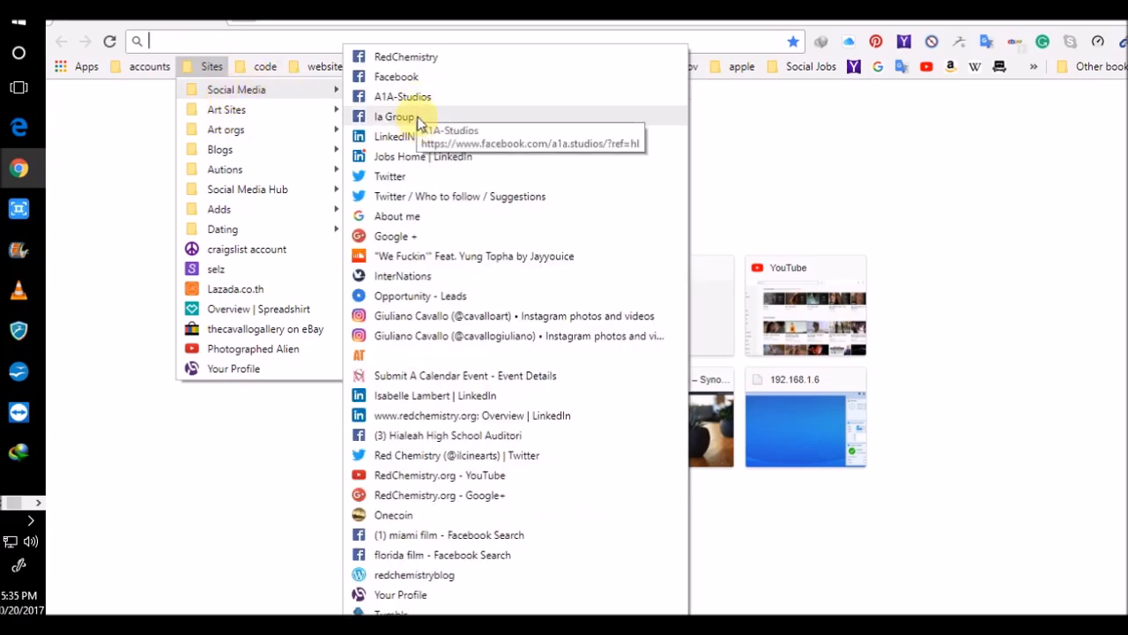
{"action": "left_click", "coordinate": [420, 118]}
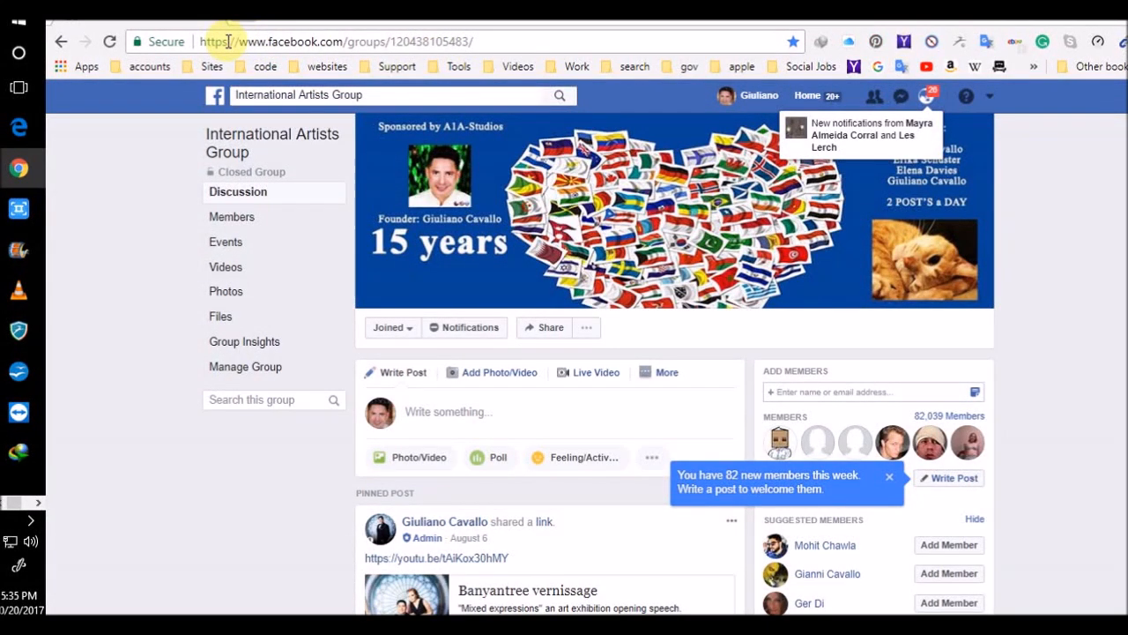
Step: Open the doc "How to build your art website online store" from the group's files and read through its instructions
{"action": "left_click", "coordinate": [219, 319]}
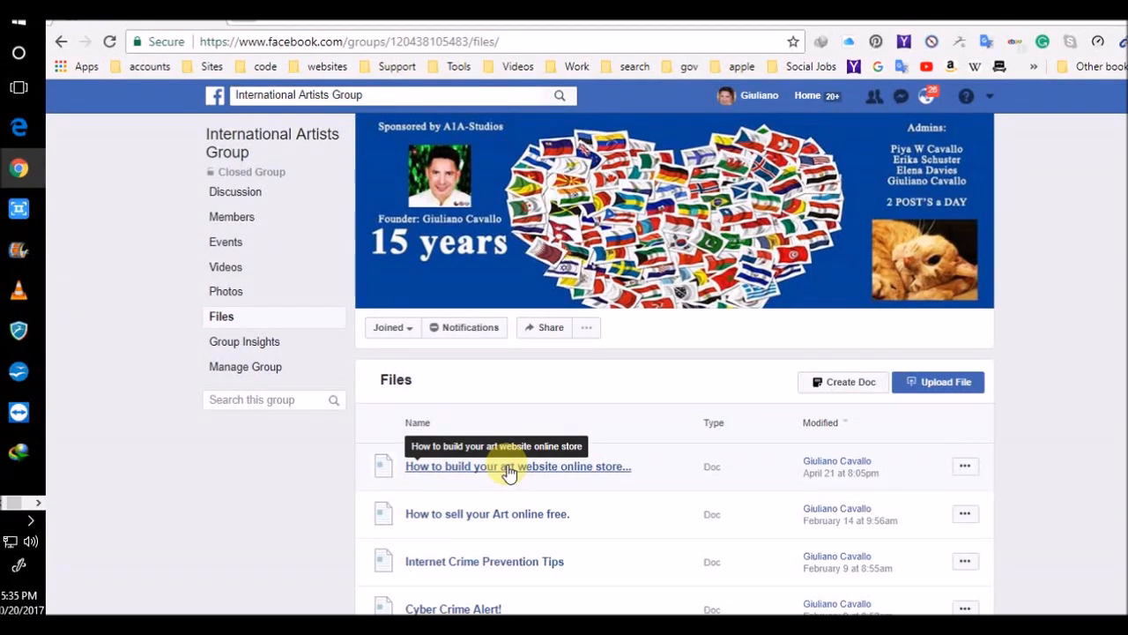
{"action": "left_click", "coordinate": [509, 473]}
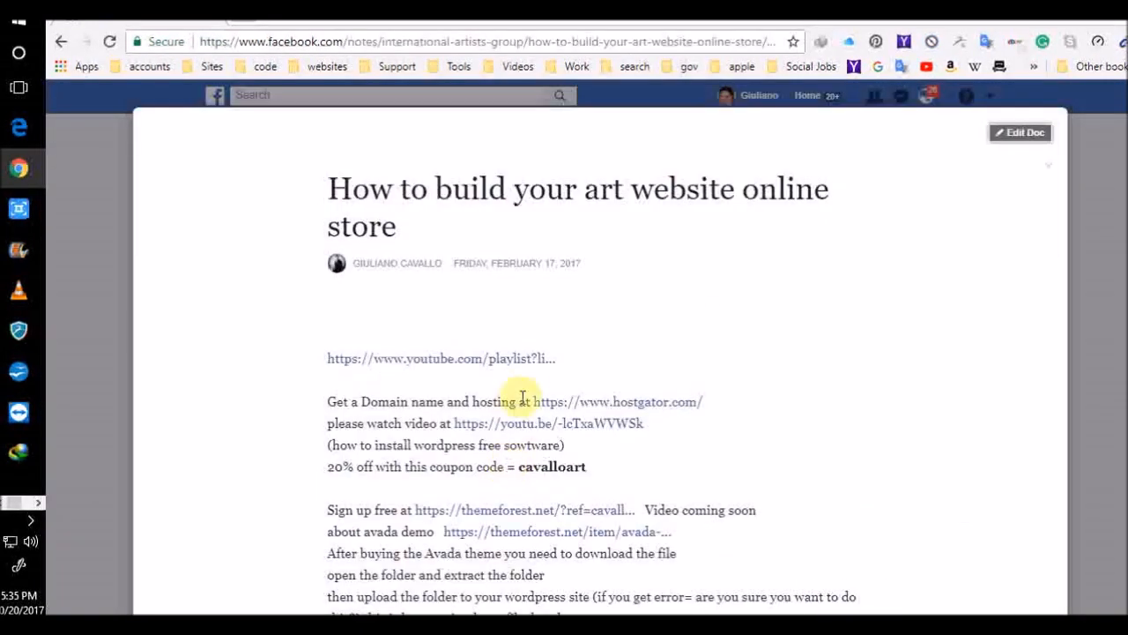
{"action": "scroll", "coordinate": [607, 448], "scroll_direction": "down", "scroll_amount": 2}
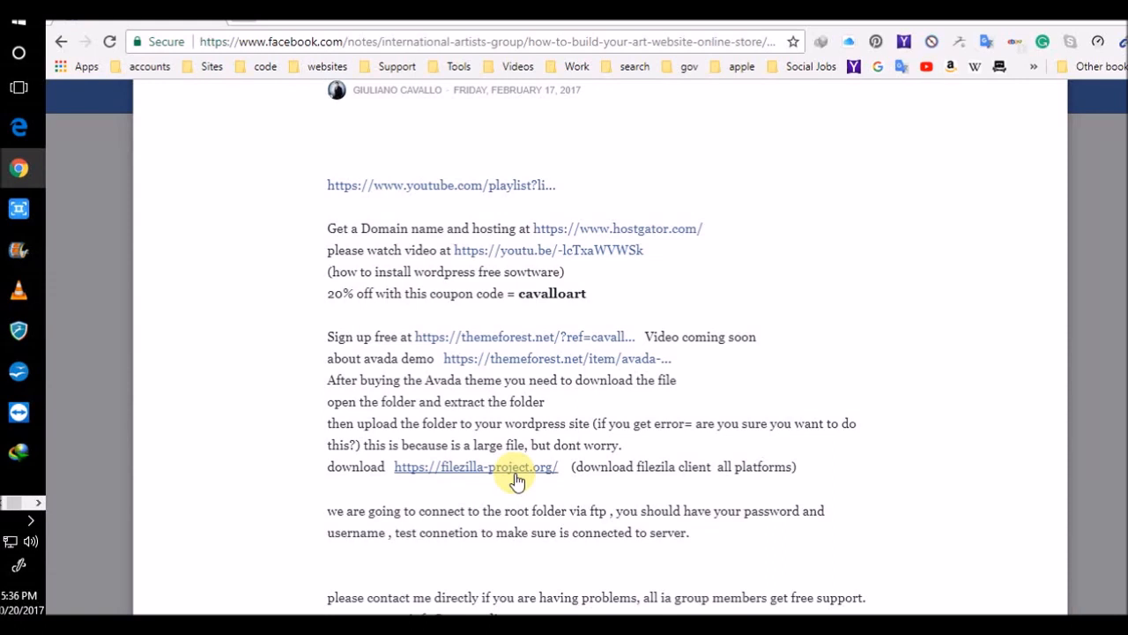
Step: Search Google for "synology" in a new tab and show the image results
{"action": "left_click", "coordinate": [250, 18]}
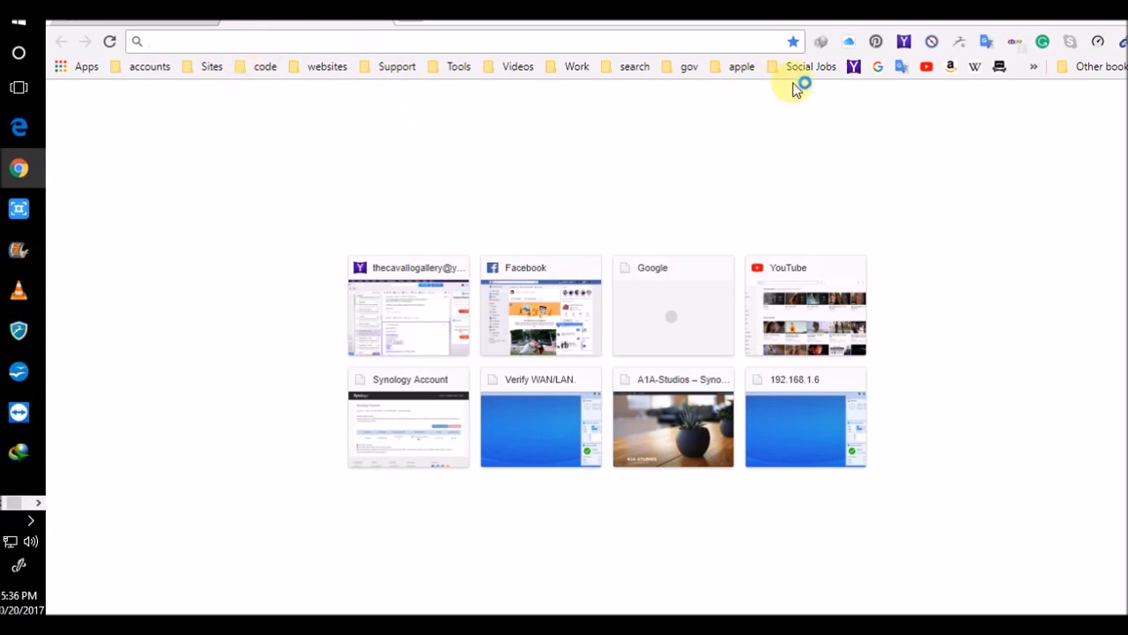
{"action": "left_click", "coordinate": [876, 72]}
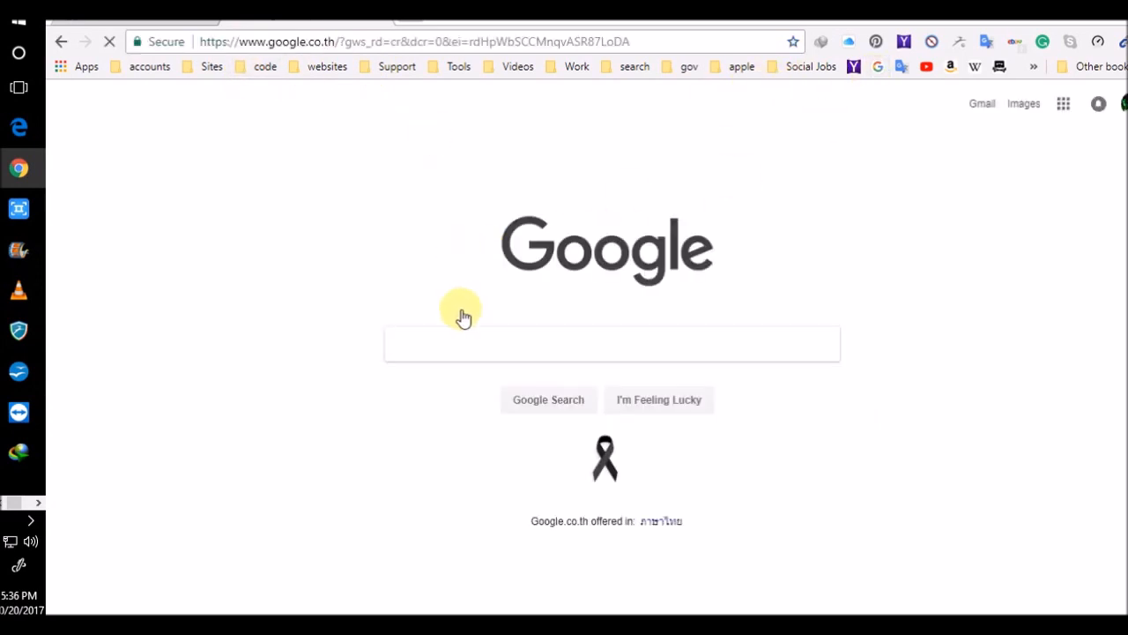
{"action": "left_click", "coordinate": [464, 345]}
{"action": "type", "text": "synology"}
{"action": "key", "text": "Return"}
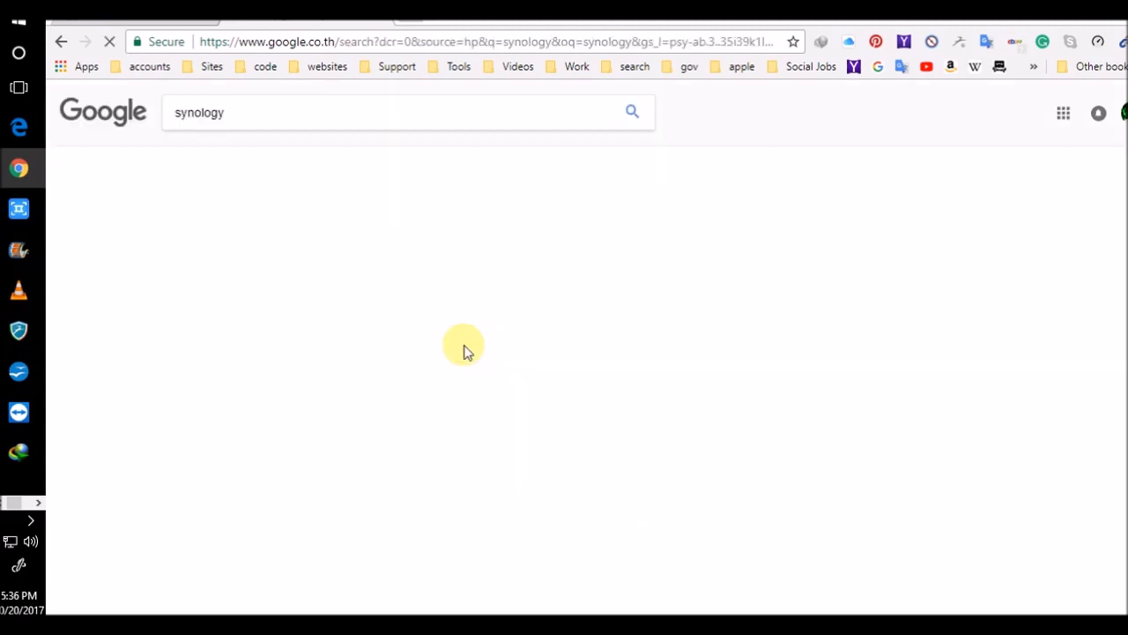
{"action": "left_click", "coordinate": [246, 156]}
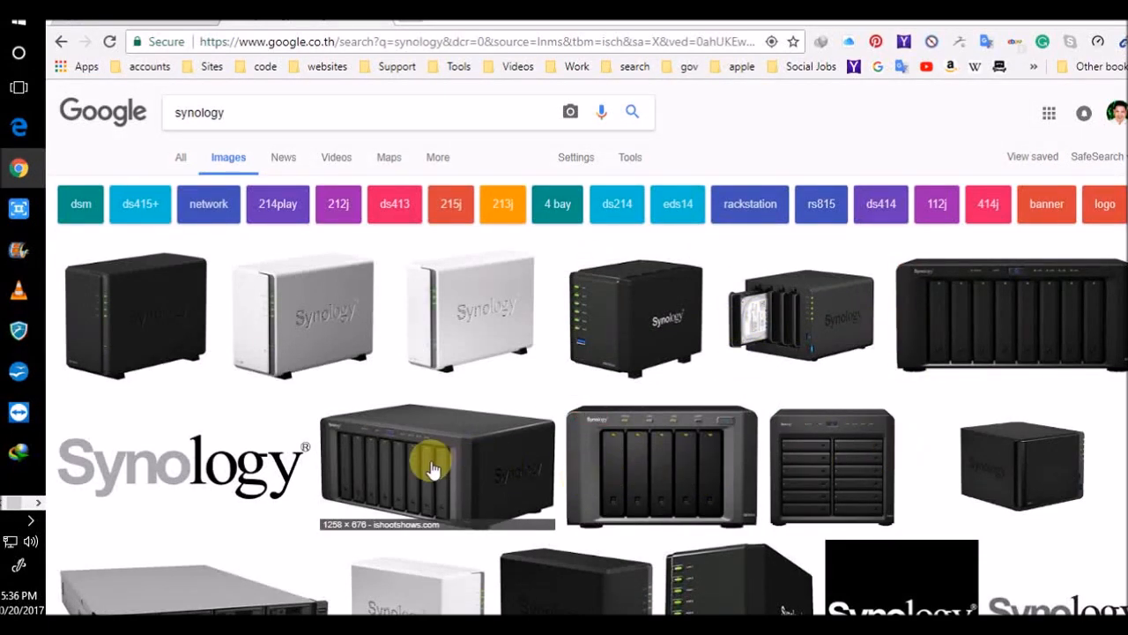
Step: Browse the Synology image results, examine the Nitech.com Package Center screenshot in the preview, and close it
{"action": "scroll", "coordinate": [433, 467], "scroll_direction": "down", "scroll_amount": 1}
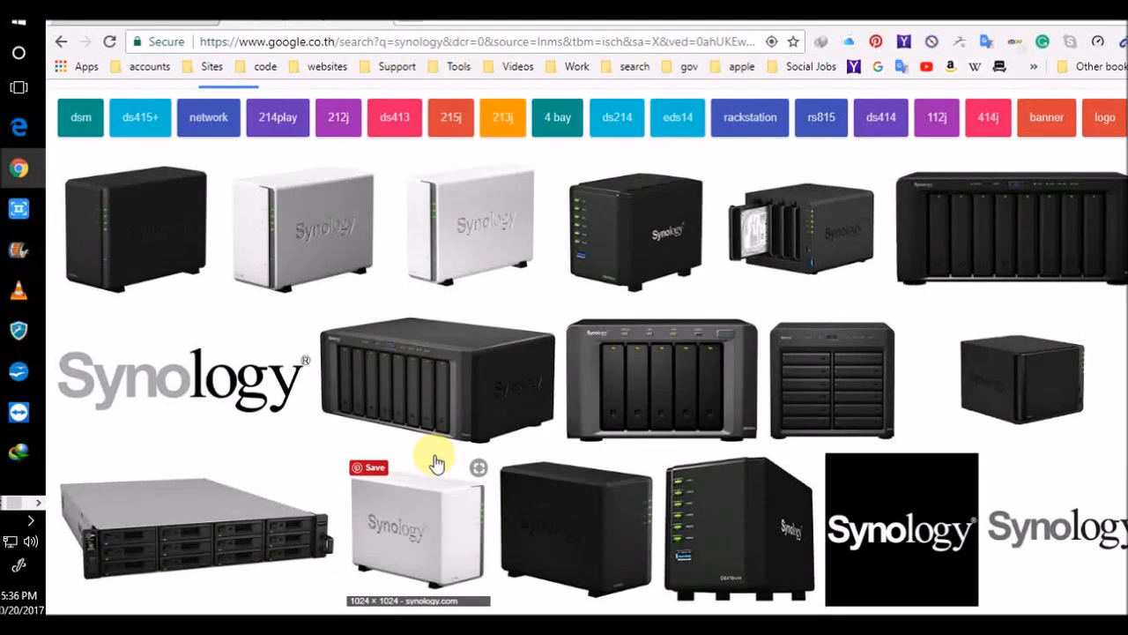
{"action": "scroll", "coordinate": [435, 463], "scroll_direction": "down", "scroll_amount": 4}
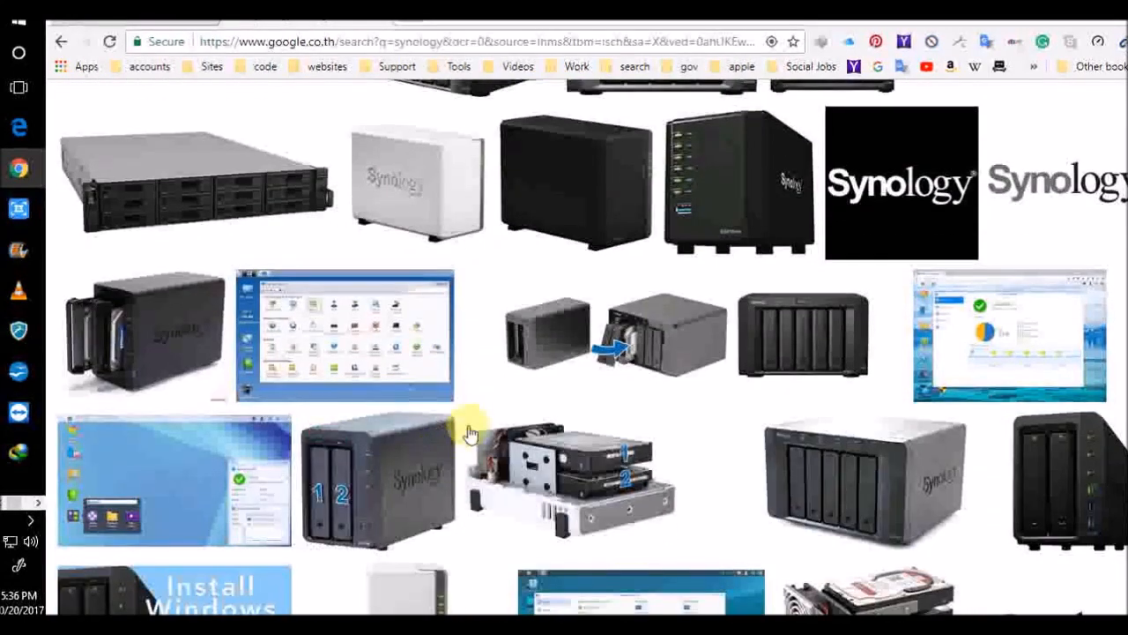
{"action": "scroll", "coordinate": [660, 377], "scroll_direction": "down", "scroll_amount": 3}
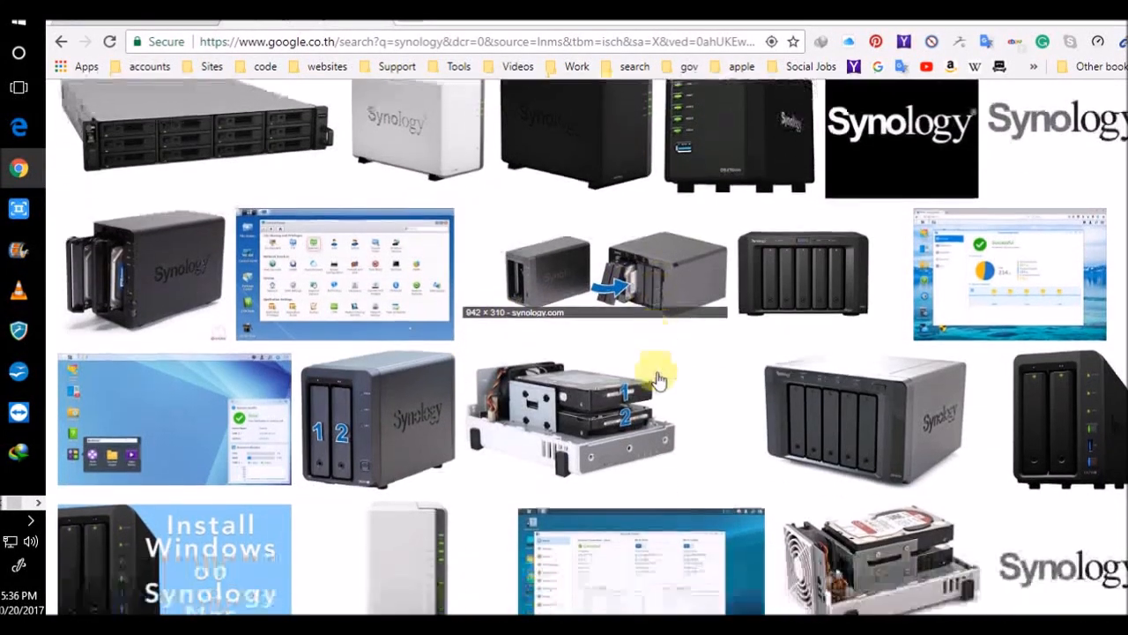
{"action": "scroll", "coordinate": [659, 377], "scroll_direction": "down", "scroll_amount": 3}
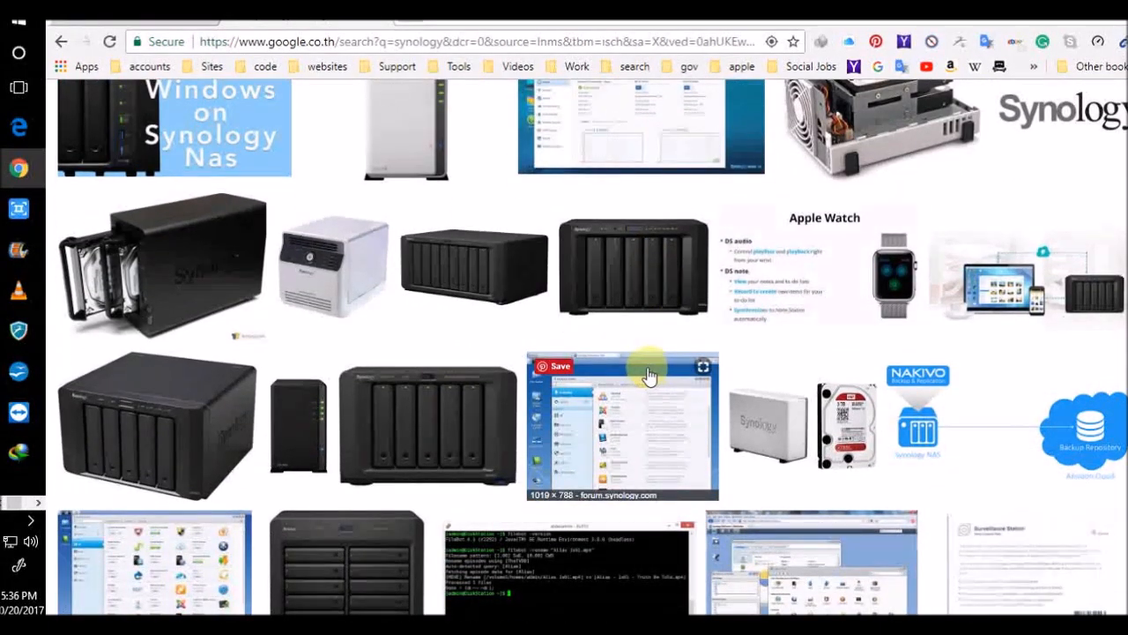
{"action": "scroll", "coordinate": [650, 377], "scroll_direction": "down", "scroll_amount": 1}
{"action": "left_click", "coordinate": [225, 514]}
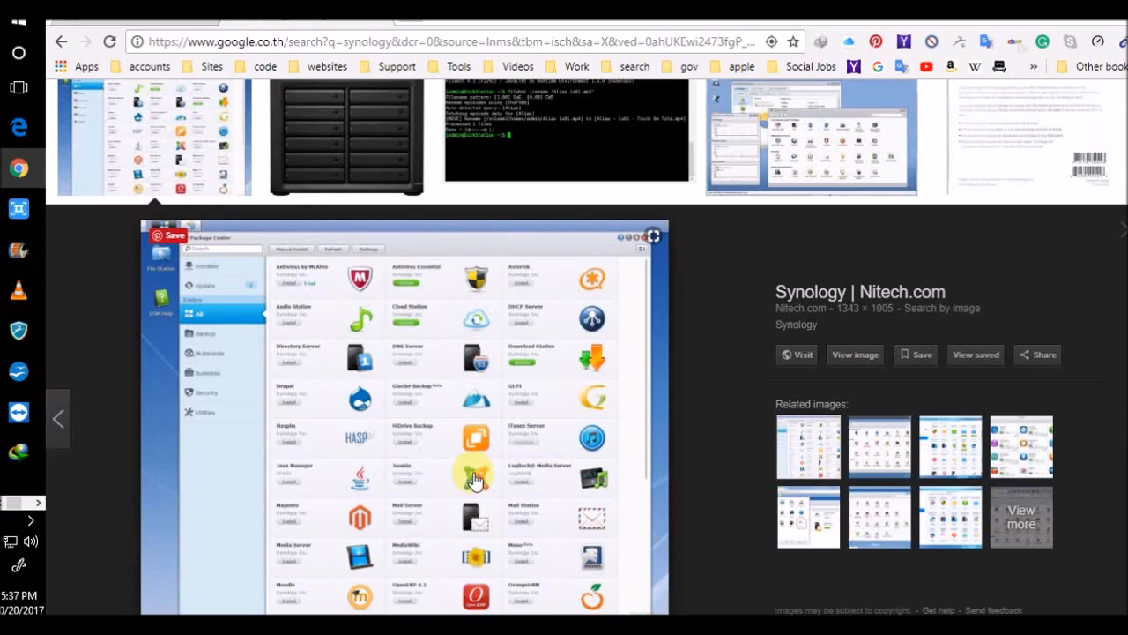
{"action": "scroll", "coordinate": [474, 480], "scroll_direction": "down", "scroll_amount": 1}
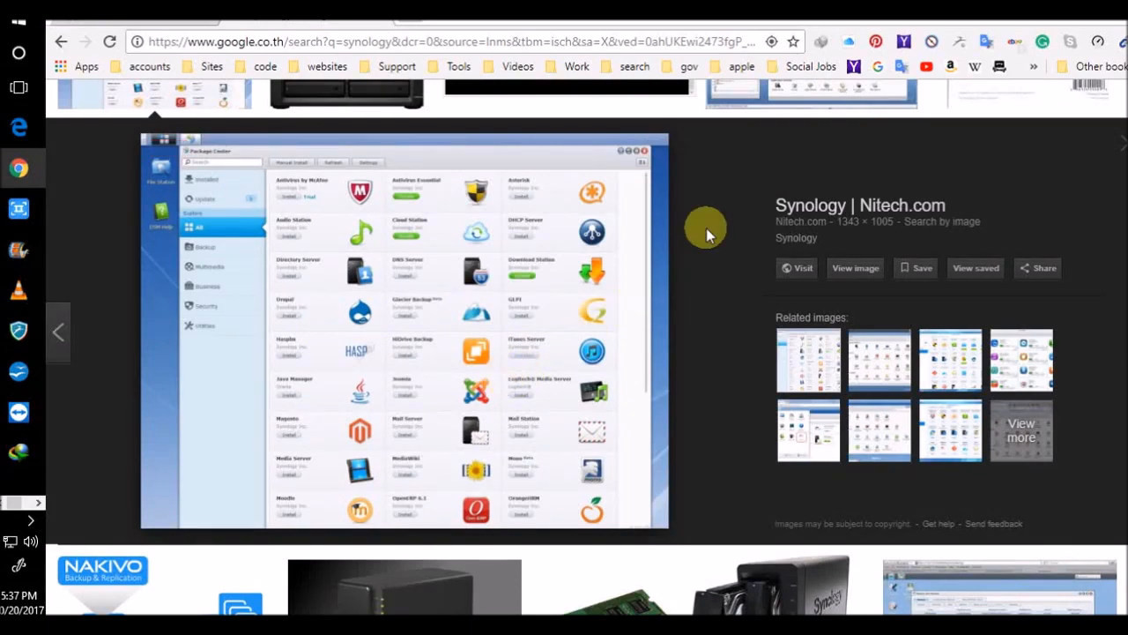
{"action": "left_click", "coordinate": [1121, 144]}
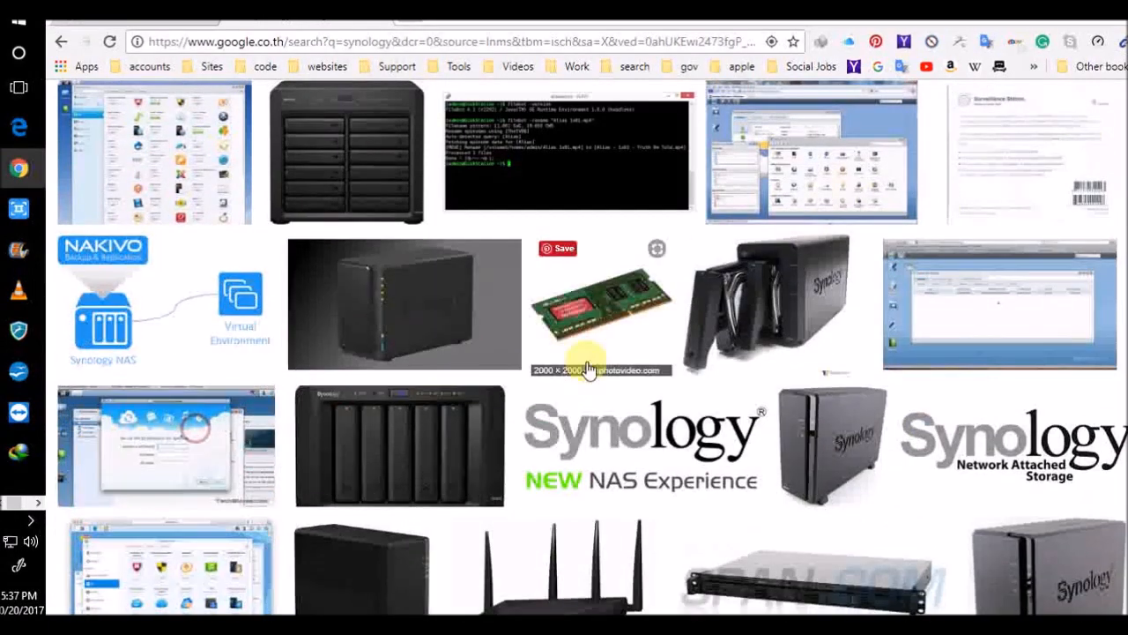
{"action": "scroll", "coordinate": [388, 340], "scroll_direction": "up", "scroll_amount": 5}
Step: Open the bookmarked Synology Account page in a new tab
{"action": "key", "text": "ctrl+t"}
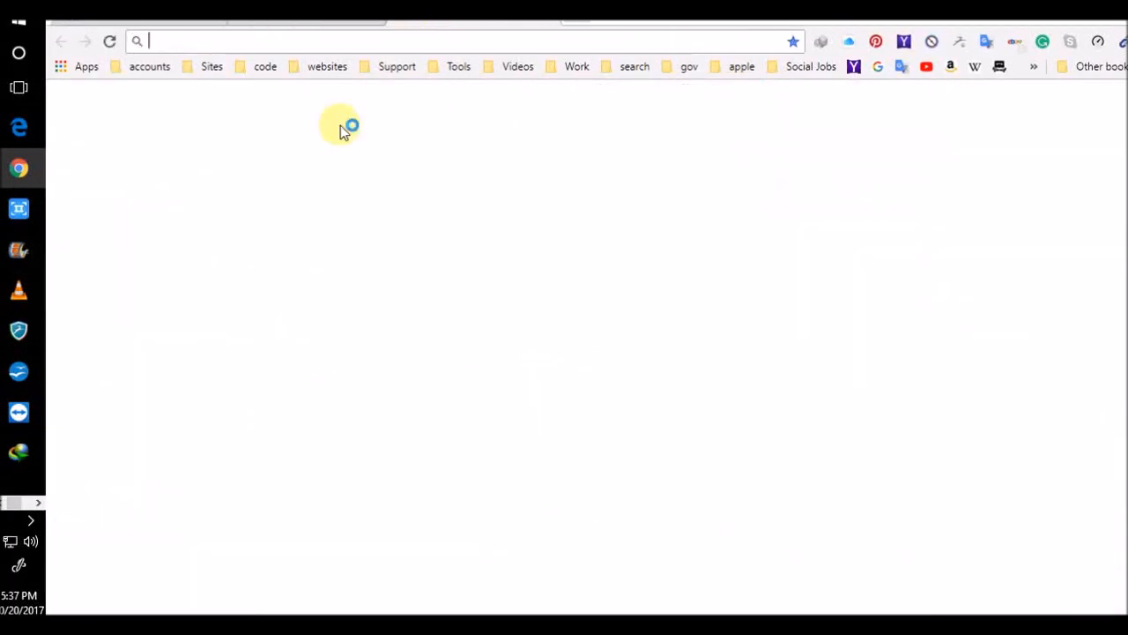
{"action": "left_click", "coordinate": [203, 72]}
{"action": "mouse_move", "coordinate": [168, 78]}
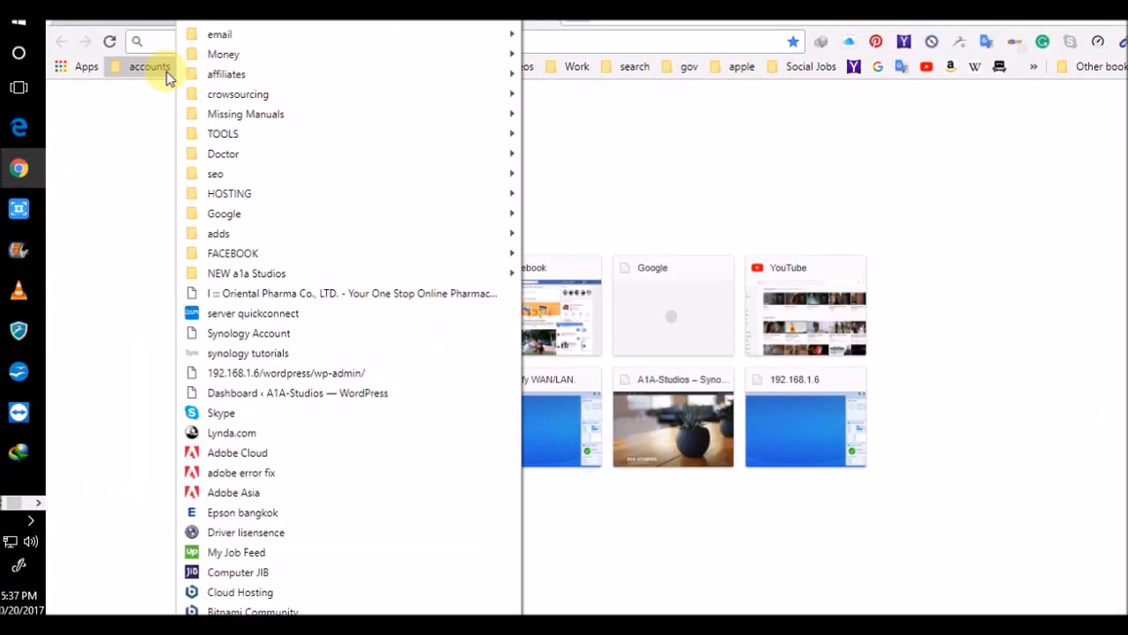
{"action": "left_click", "coordinate": [231, 333]}
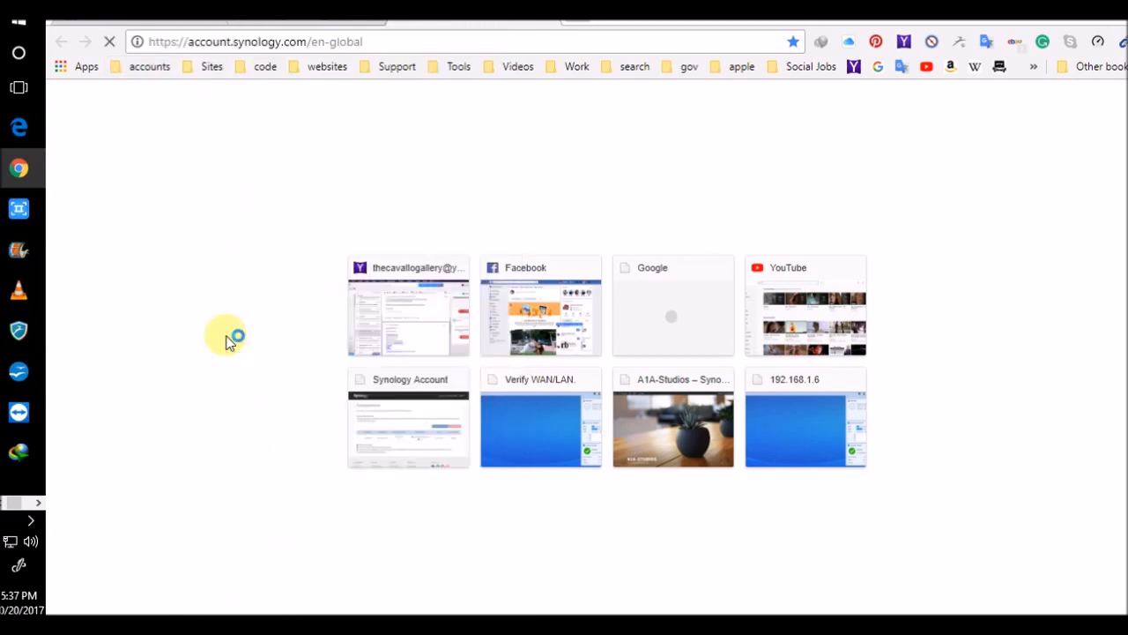
Step: Return to the Synology image results, preview the eight-bay DS1813+ image, close it, and look over the other NAS models
{"action": "left_click", "coordinate": [304, 10]}
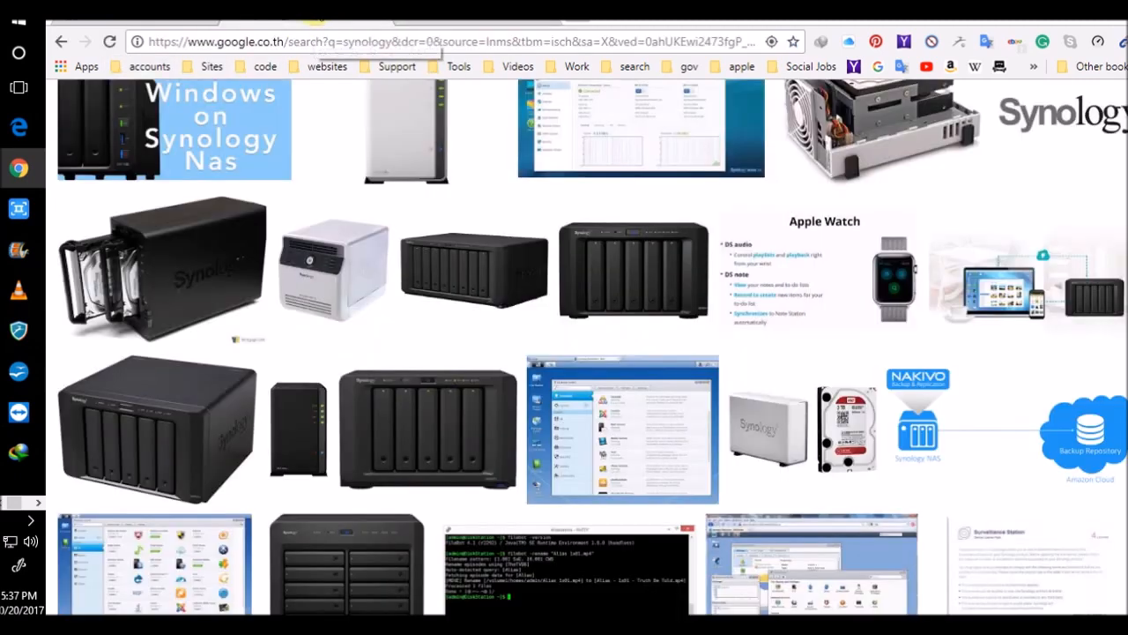
{"action": "scroll", "coordinate": [524, 373], "scroll_direction": "up", "scroll_amount": 5}
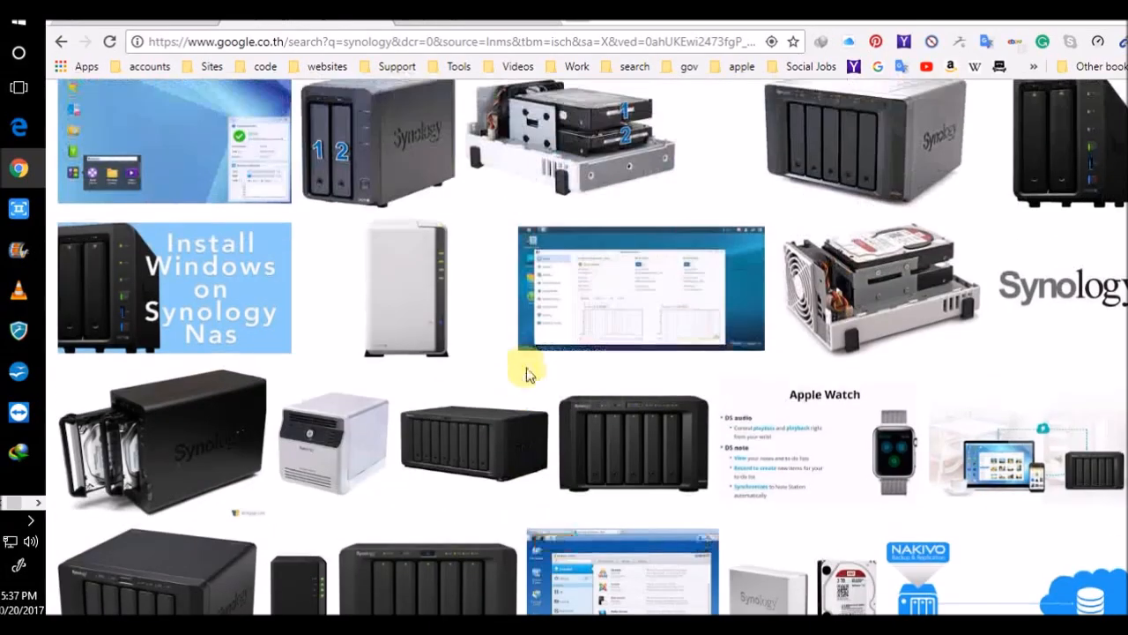
{"action": "scroll", "coordinate": [526, 377], "scroll_direction": "up", "scroll_amount": 6}
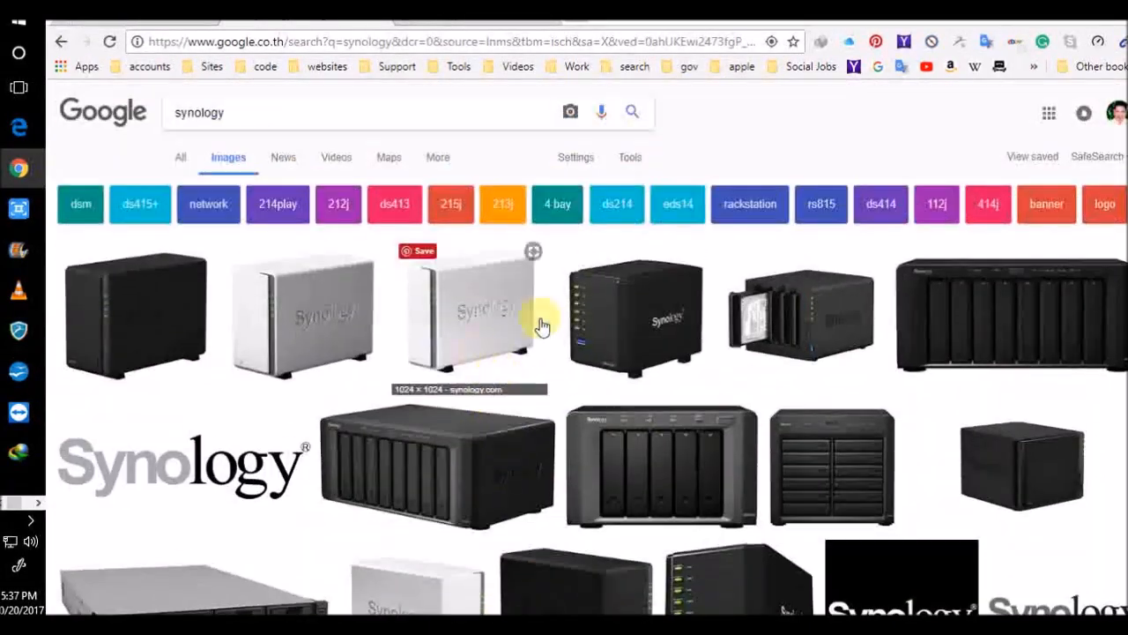
{"action": "scroll", "coordinate": [491, 357], "scroll_direction": "down", "scroll_amount": 4}
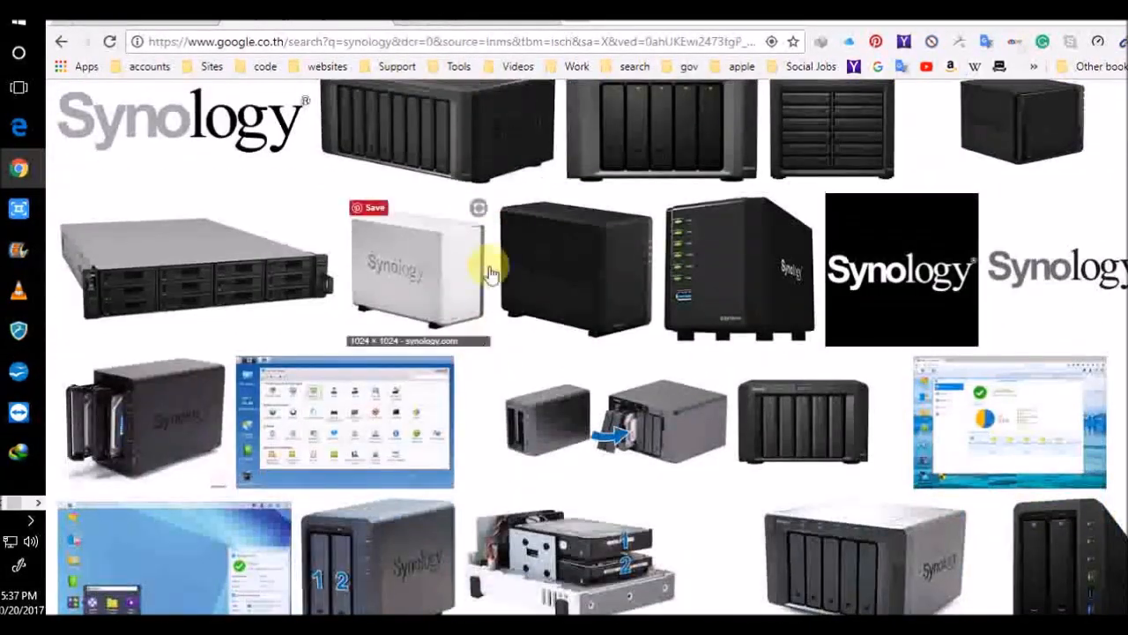
{"action": "scroll", "coordinate": [494, 261], "scroll_direction": "up", "scroll_amount": 1}
{"action": "scroll", "coordinate": [495, 262], "scroll_direction": "up", "scroll_amount": 1}
{"action": "left_click", "coordinate": [487, 284]}
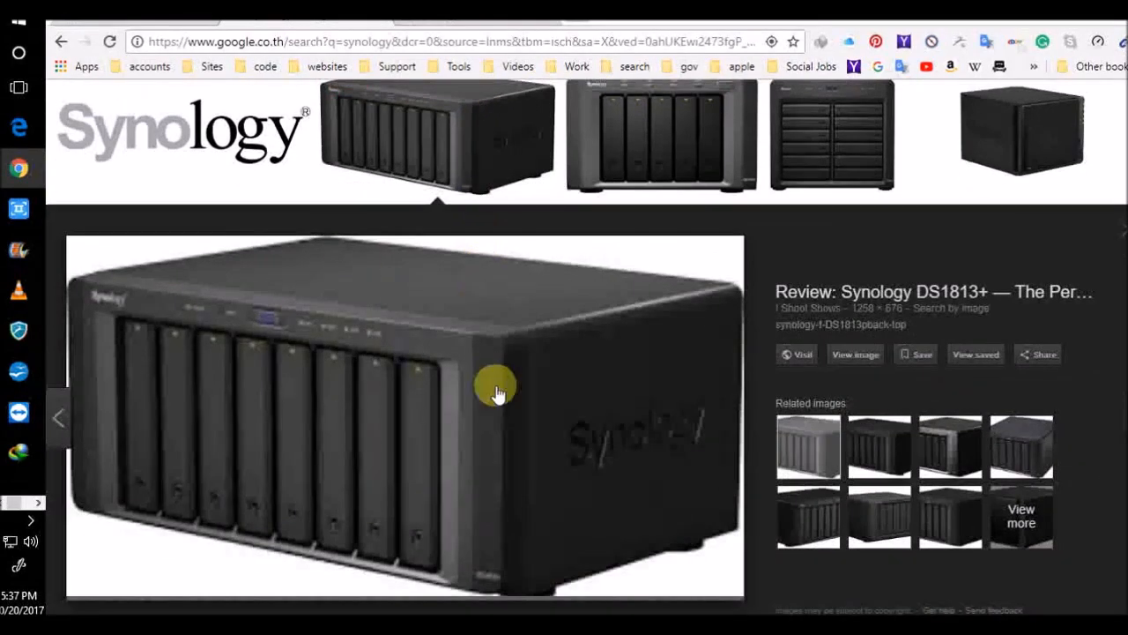
{"action": "left_click", "coordinate": [1121, 231]}
{"action": "scroll", "coordinate": [705, 441], "scroll_direction": "down", "scroll_amount": 3}
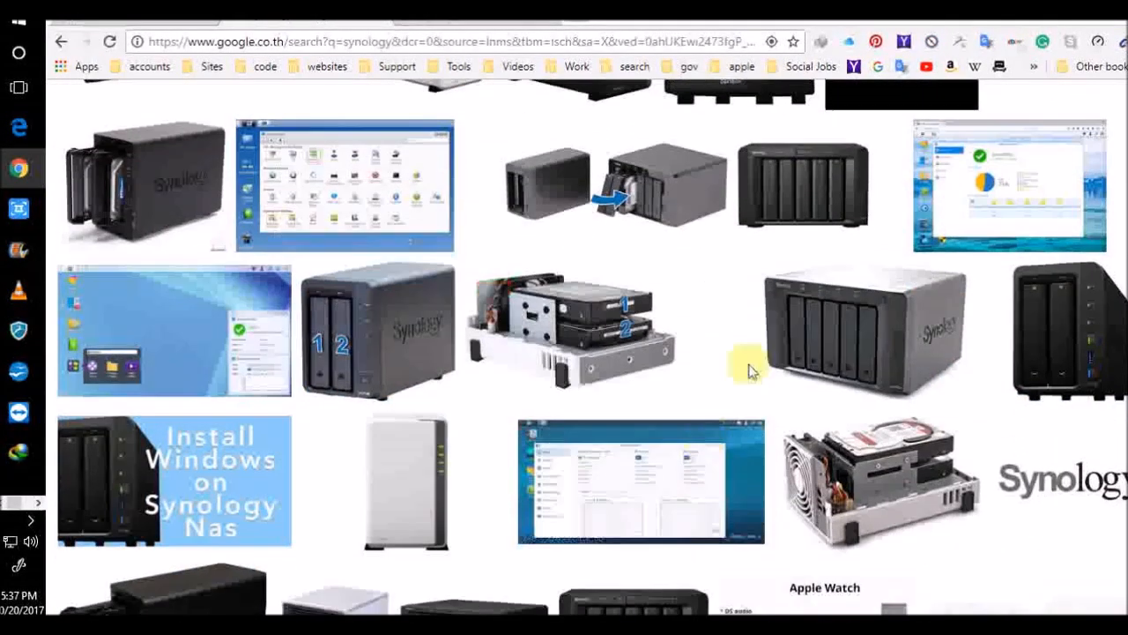
{"action": "scroll", "coordinate": [529, 515], "scroll_direction": "down", "scroll_amount": 2}
{"action": "scroll", "coordinate": [527, 498], "scroll_direction": "down", "scroll_amount": 2}
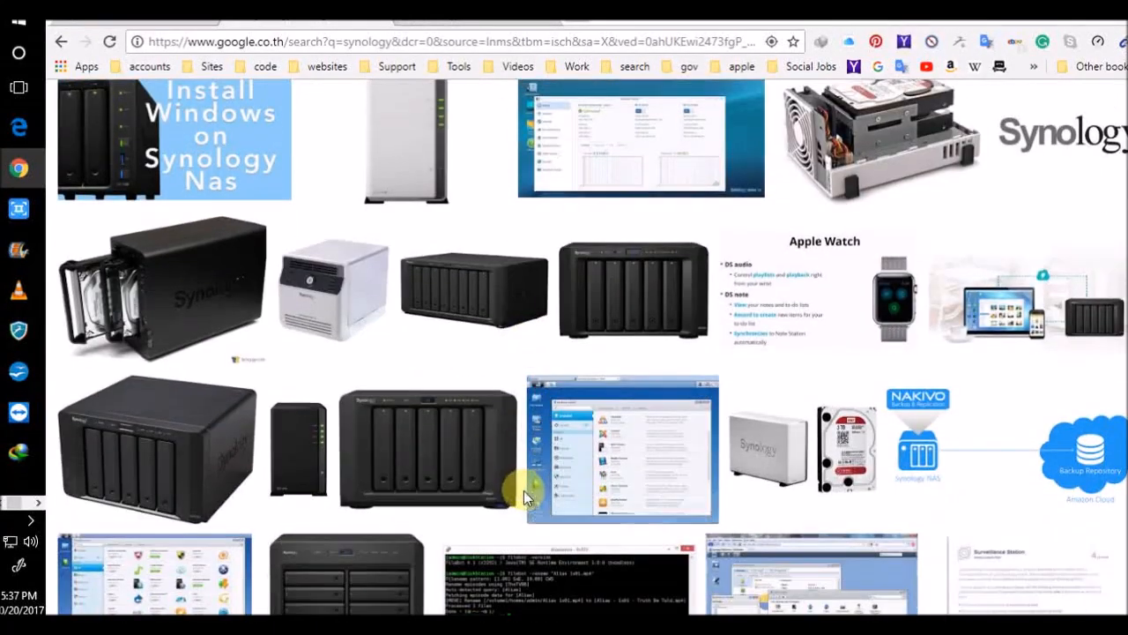
{"action": "scroll", "coordinate": [523, 489], "scroll_direction": "up", "scroll_amount": 4}
{"action": "scroll", "coordinate": [523, 488], "scroll_direction": "up", "scroll_amount": 5}
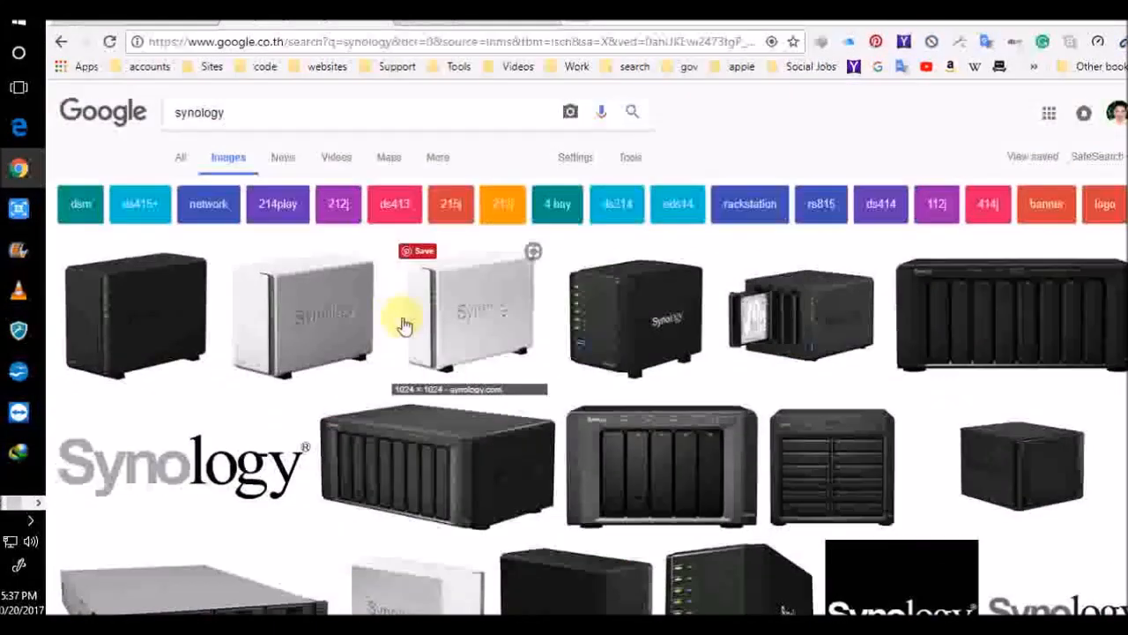
Step: View the Synology Account overview and open the bookmarked server quickconnect page in a new tab
{"action": "left_click", "coordinate": [429, 20]}
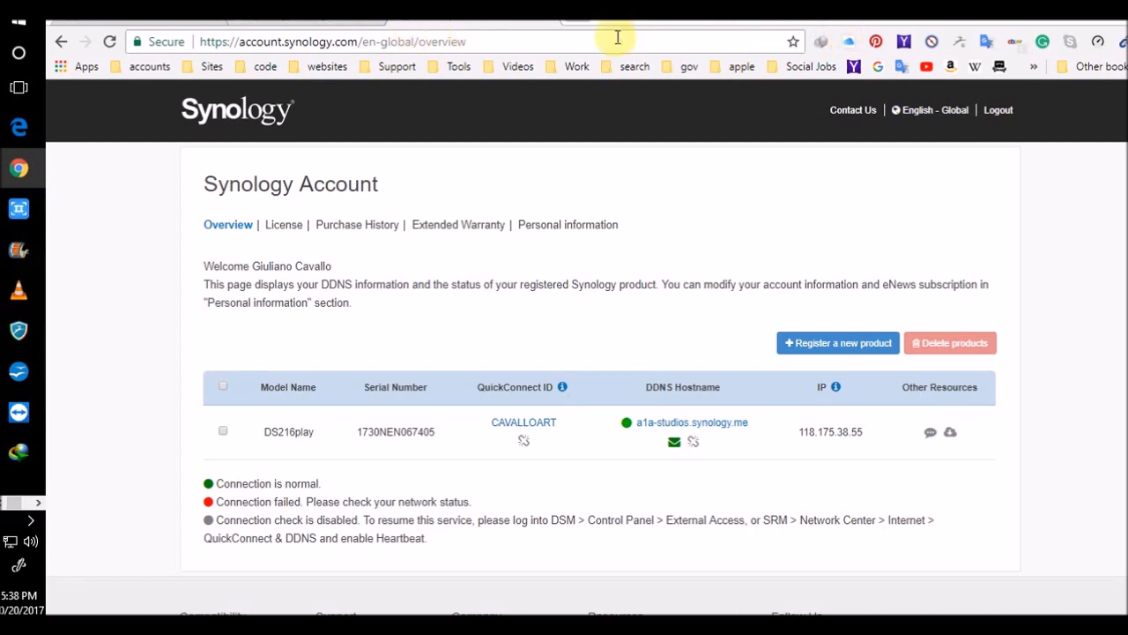
{"action": "left_click", "coordinate": [572, 25]}
{"action": "left_click", "coordinate": [209, 68]}
{"action": "mouse_move", "coordinate": [148, 66]}
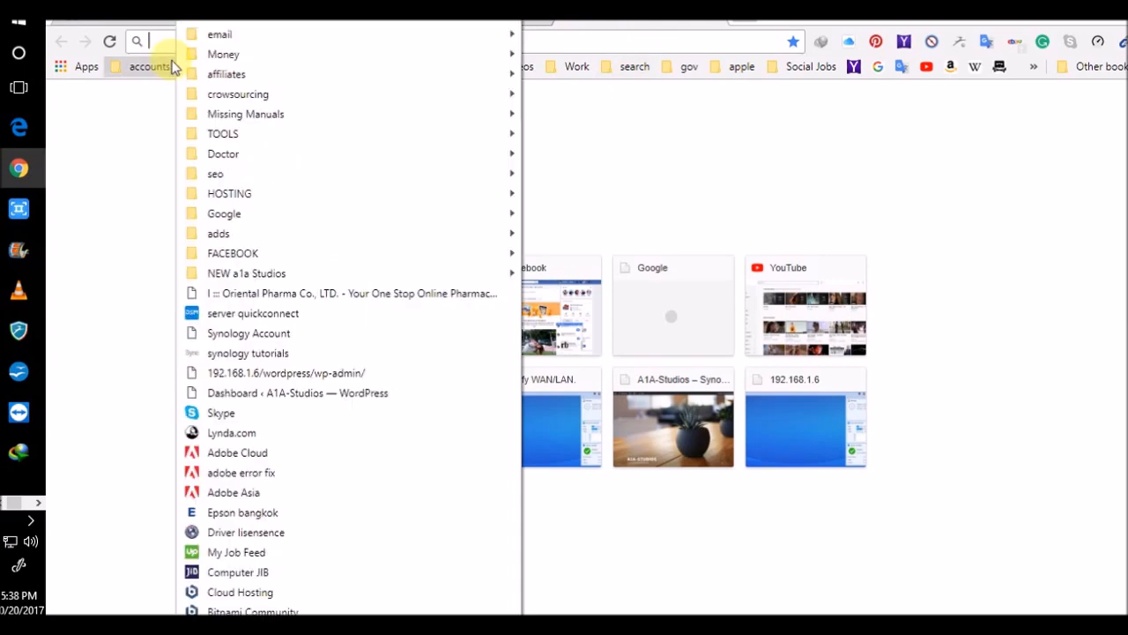
{"action": "left_click", "coordinate": [250, 316]}
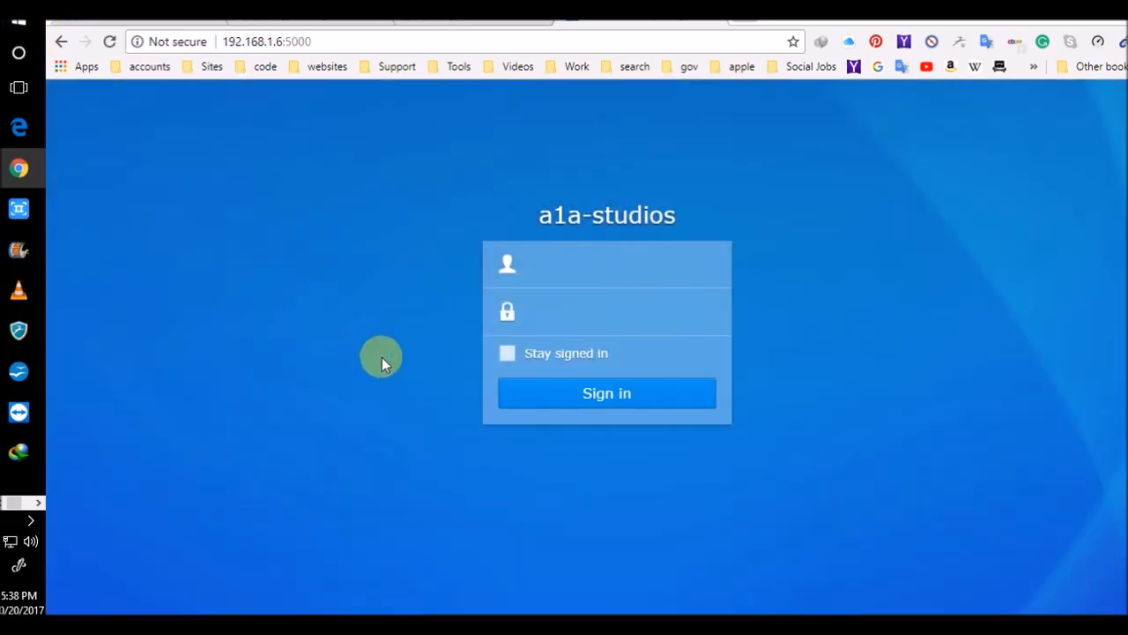
Step: Switch to Dashlane, log in with the account's master password, and close its window to return to the server sign-in page
{"action": "left_click", "coordinate": [18, 330]}
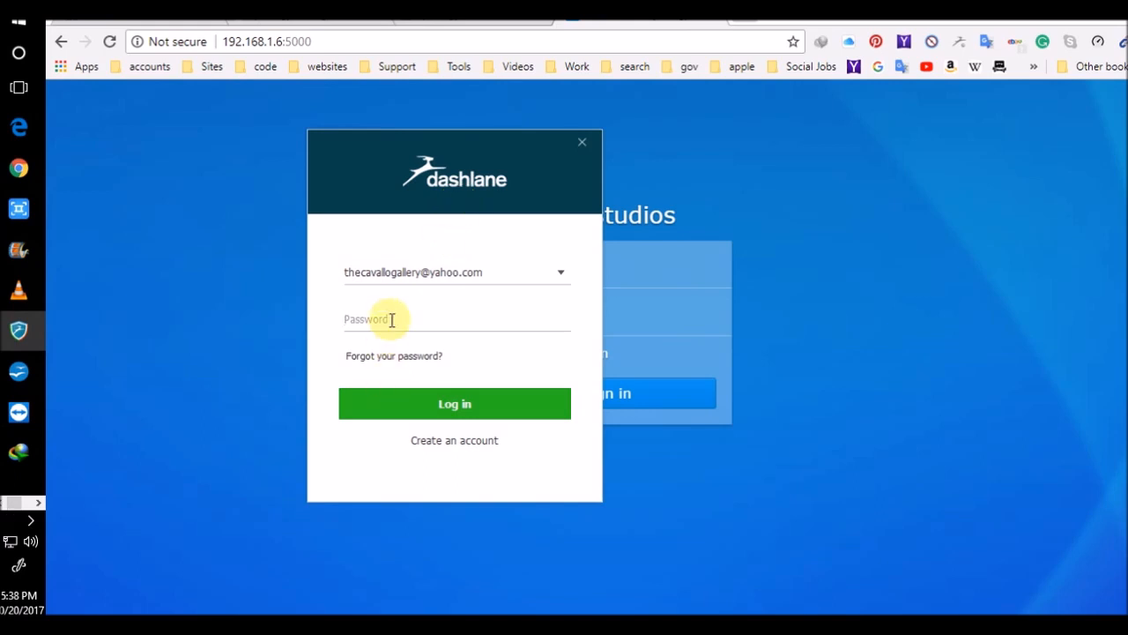
{"action": "type", "text": "•••••••••"}
{"action": "key", "text": "Return"}
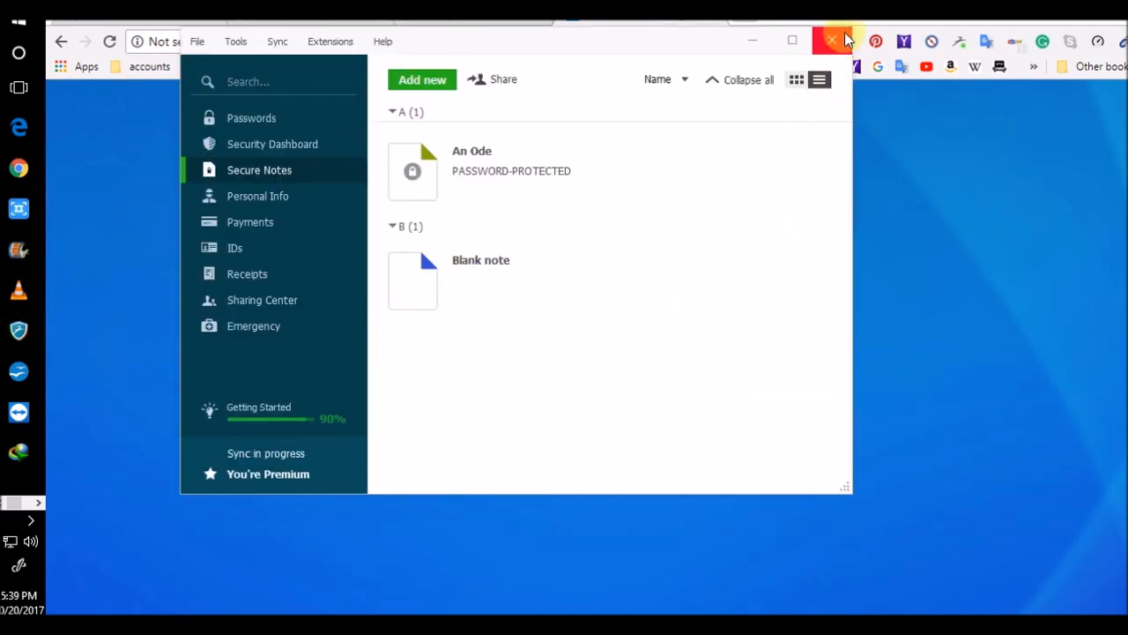
{"action": "left_click", "coordinate": [844, 40]}
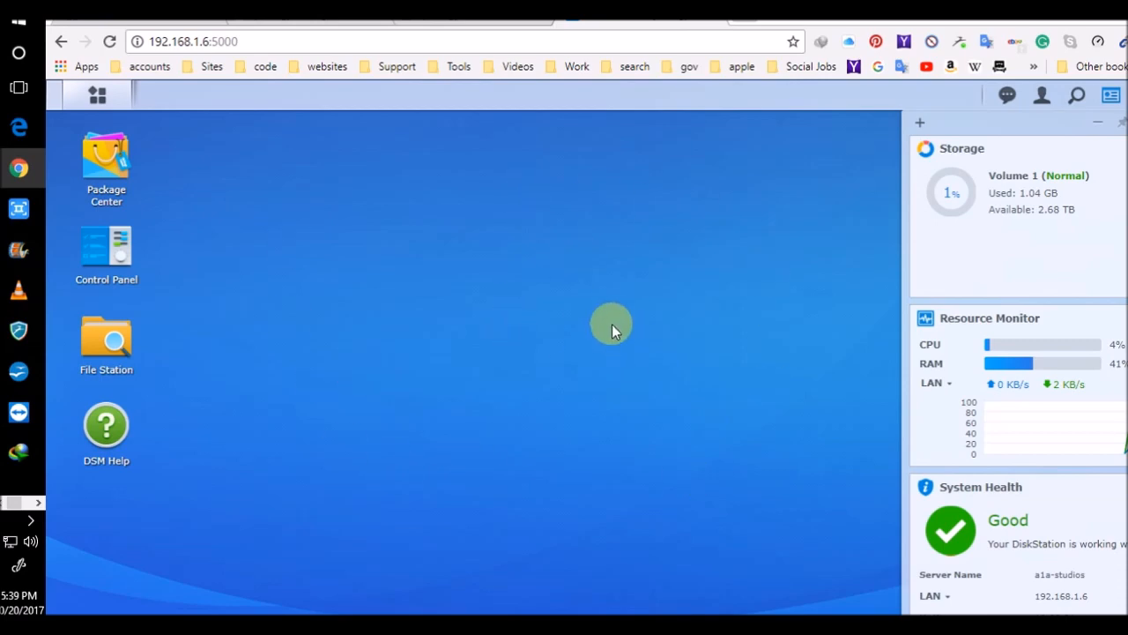
Step: Open Package Center from the DSM main menu and move its window clear of the desktop shortcuts
{"action": "left_click", "coordinate": [96, 99]}
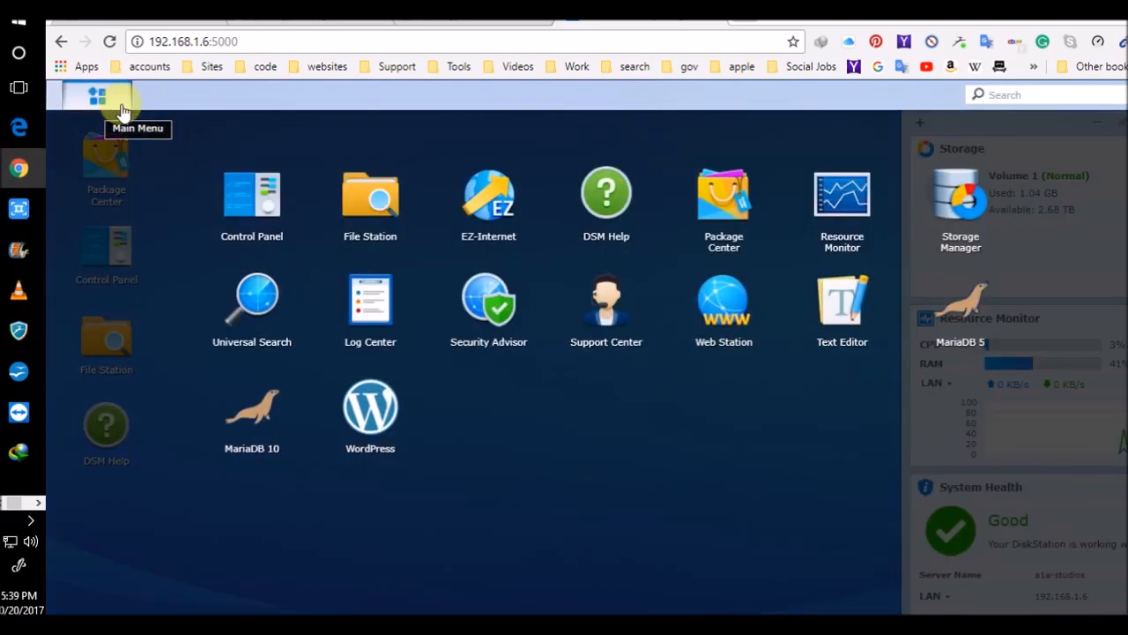
{"action": "left_click", "coordinate": [728, 196]}
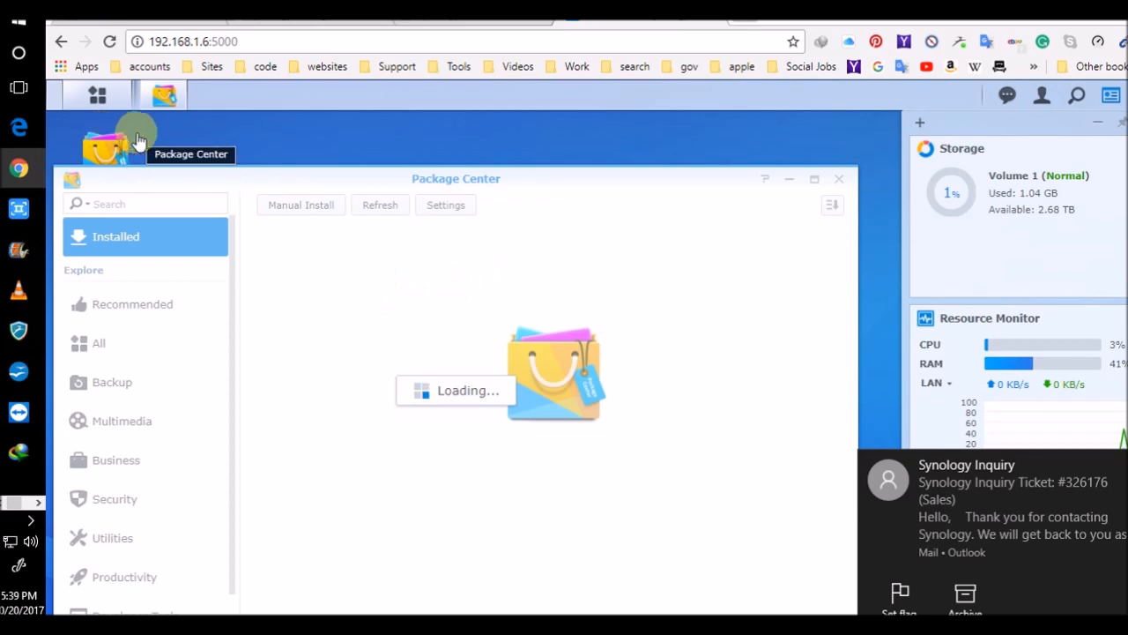
{"action": "mouse_move", "coordinate": [701, 185]}
{"action": "left_mouse_down"}
{"action": "mouse_move", "coordinate": [675, 169]}
{"action": "mouse_move", "coordinate": [700, 182]}
{"action": "left_mouse_up"}
Step: Check the DSM version and update status under Update & Restore in Control Panel, then close Control Panel and Package Center
{"action": "left_click", "coordinate": [117, 254]}
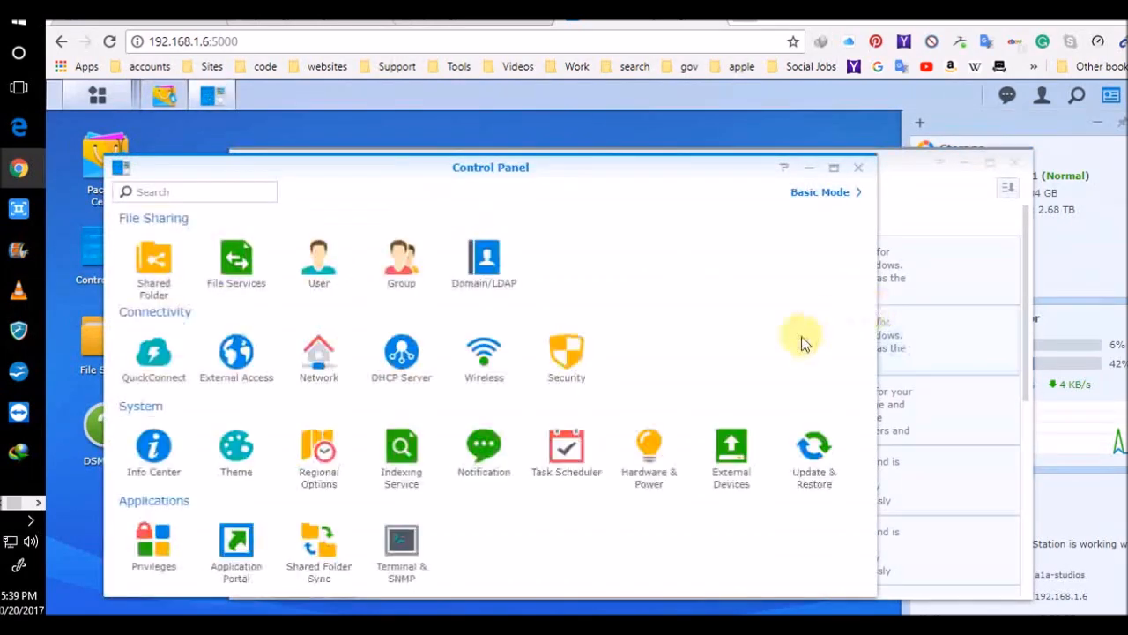
{"action": "left_click", "coordinate": [813, 446]}
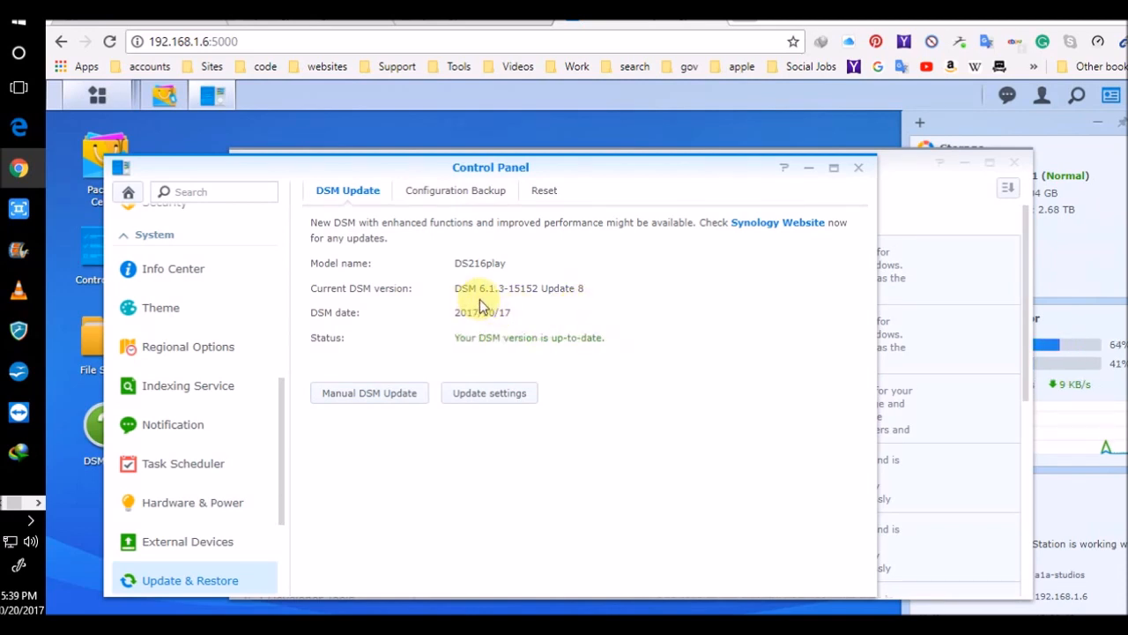
{"action": "left_click", "coordinate": [859, 169]}
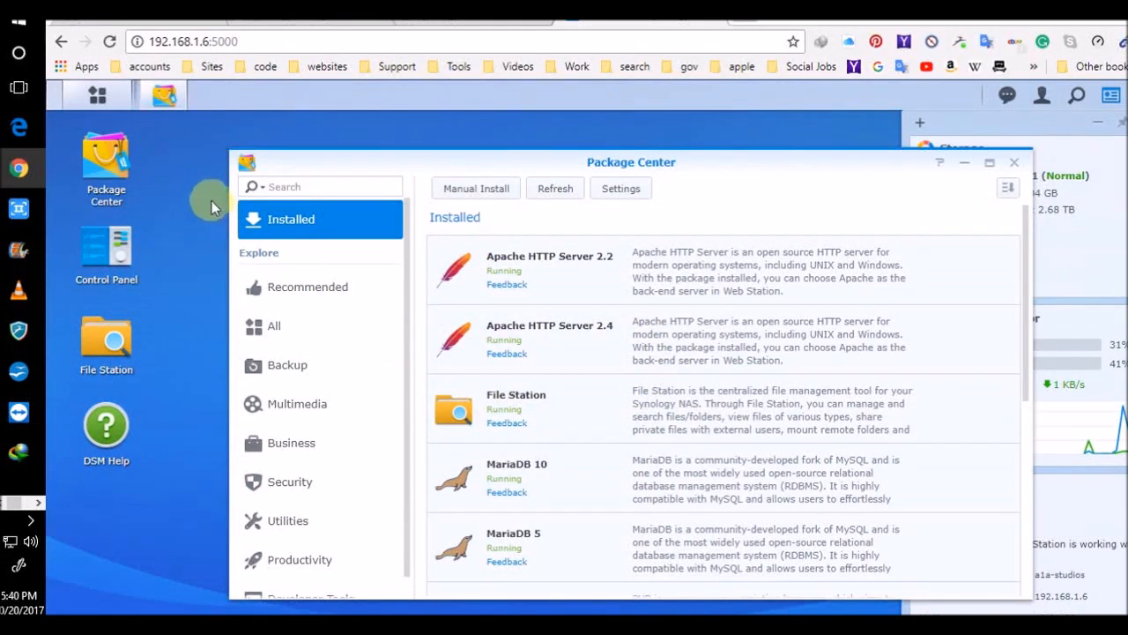
{"action": "left_click", "coordinate": [1015, 166]}
Step: Open the EZ-Internet Wizard, read its welcome page on what it configures, and close it
{"action": "left_click", "coordinate": [97, 95]}
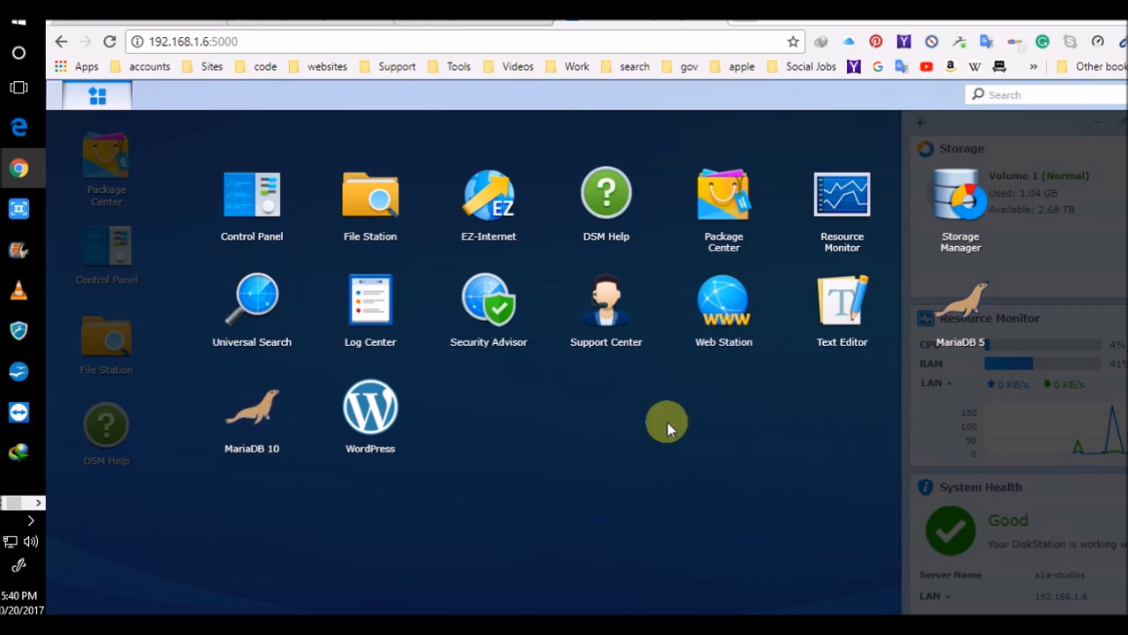
{"action": "left_click", "coordinate": [501, 214]}
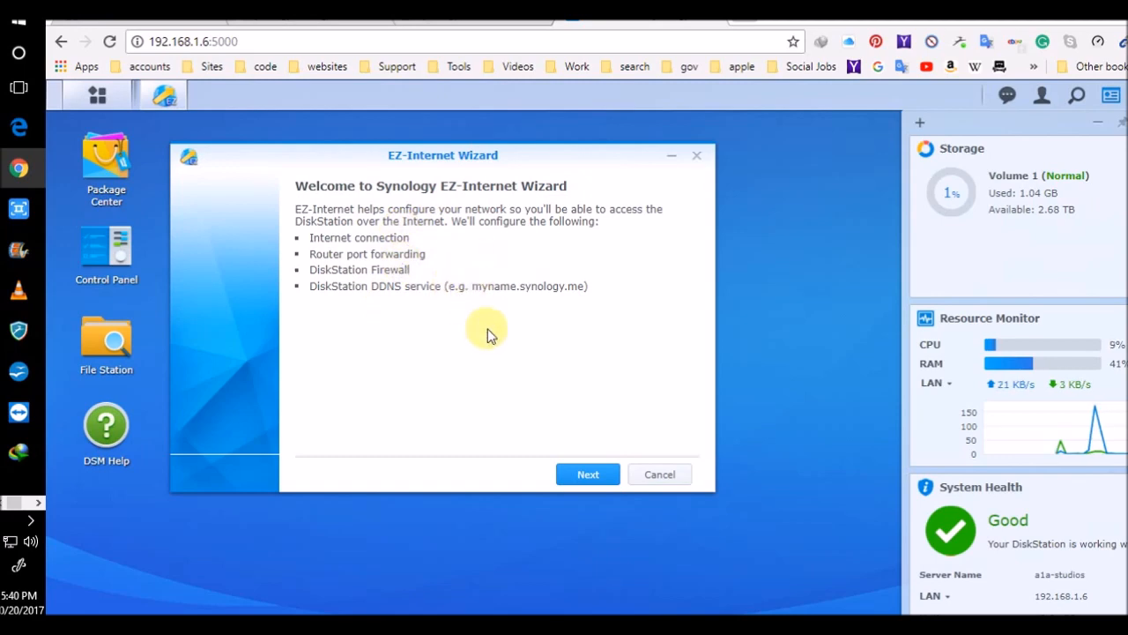
{"action": "left_click", "coordinate": [696, 159]}
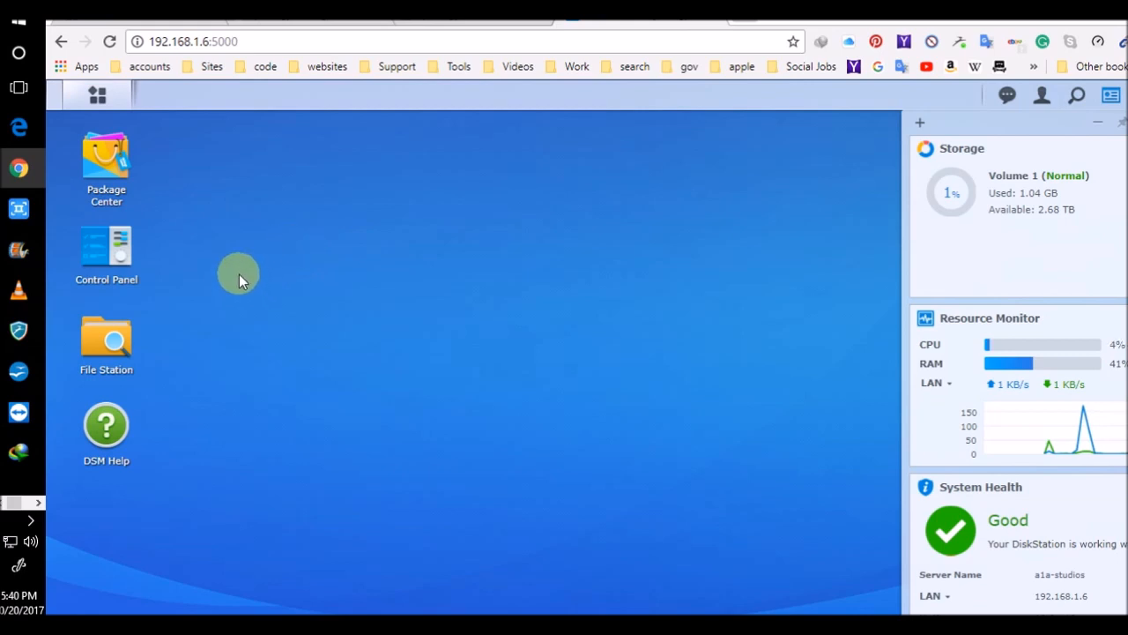
Step: Reopen Package Center and look over the recommended packages, from Download Station and Audio Station to Surveillance Station and Media Server
{"action": "left_click", "coordinate": [113, 171]}
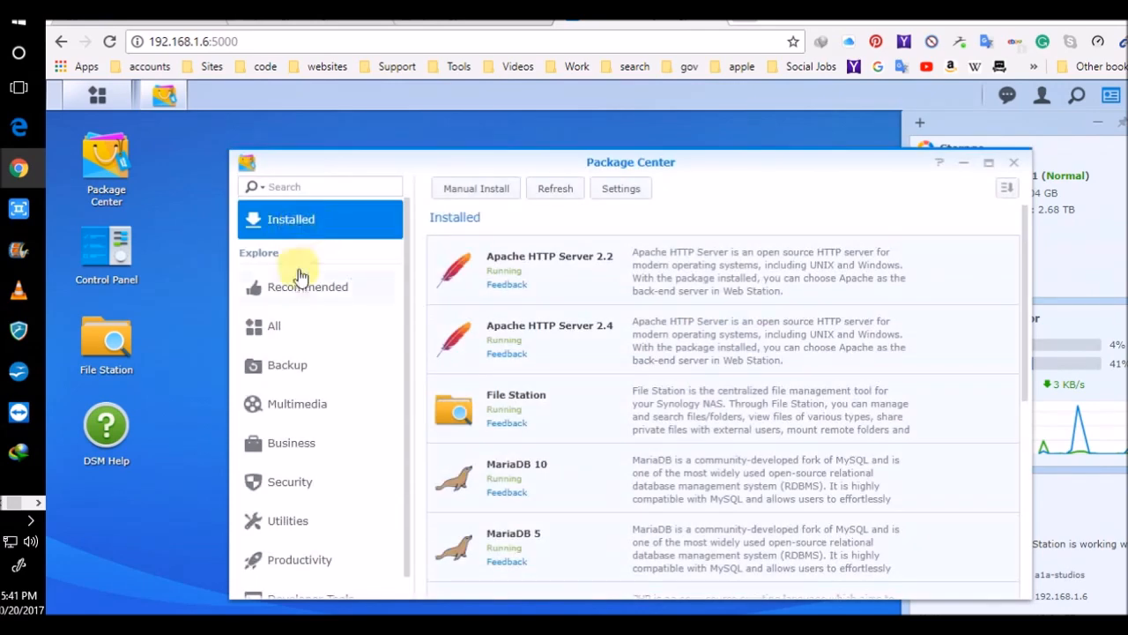
{"action": "left_click", "coordinate": [287, 299]}
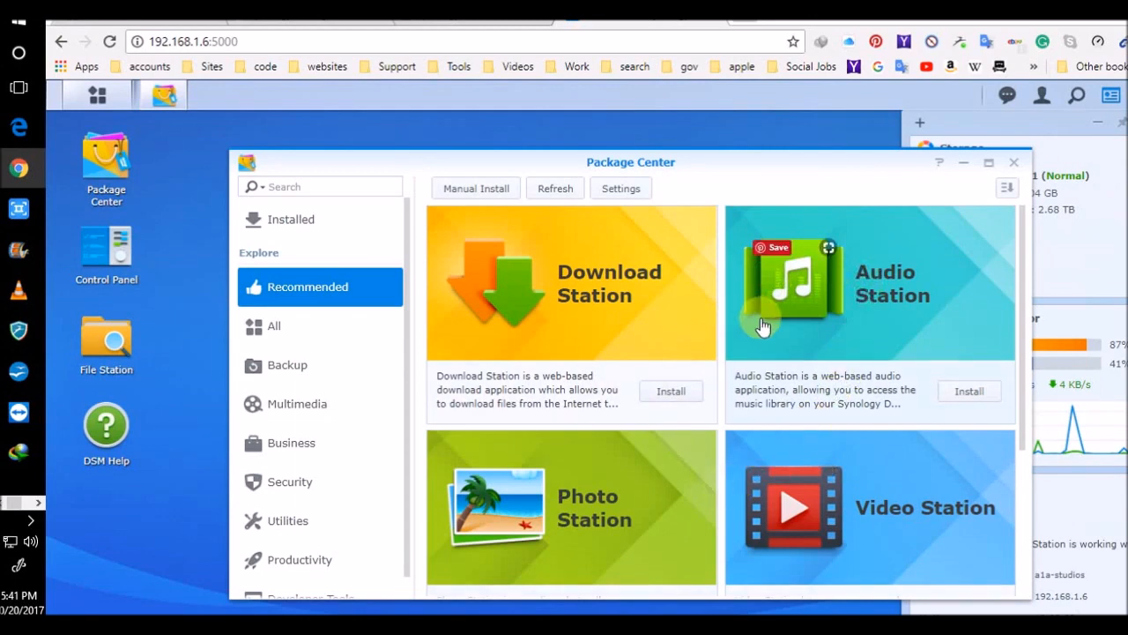
{"action": "scroll", "coordinate": [762, 327], "scroll_direction": "down", "scroll_amount": 3}
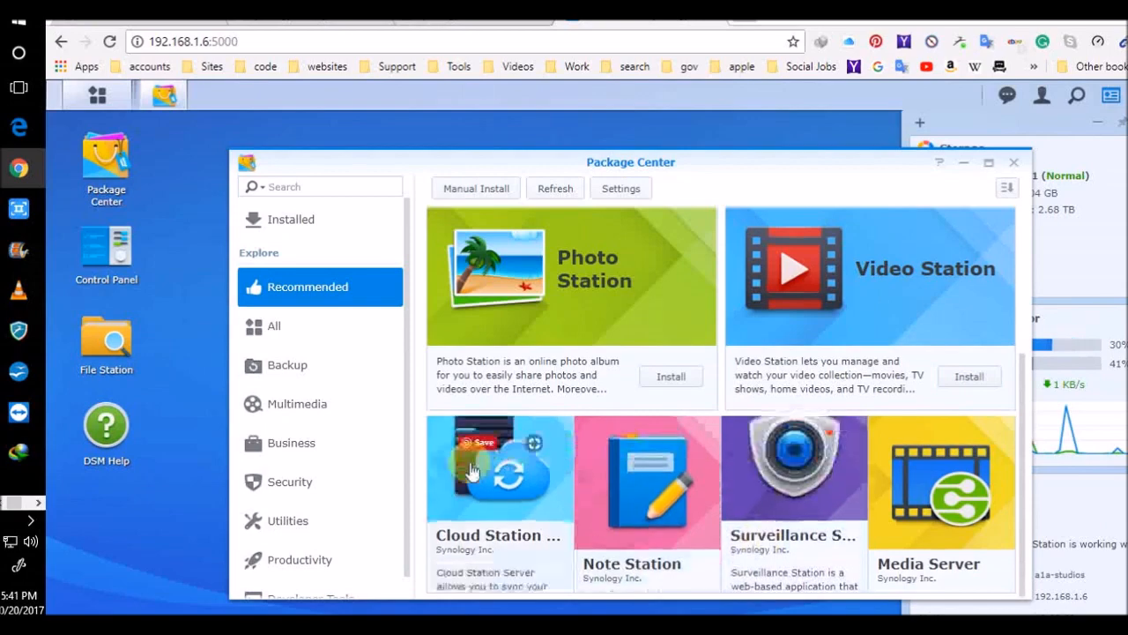
{"action": "scroll", "coordinate": [873, 317], "scroll_direction": "up", "scroll_amount": 3}
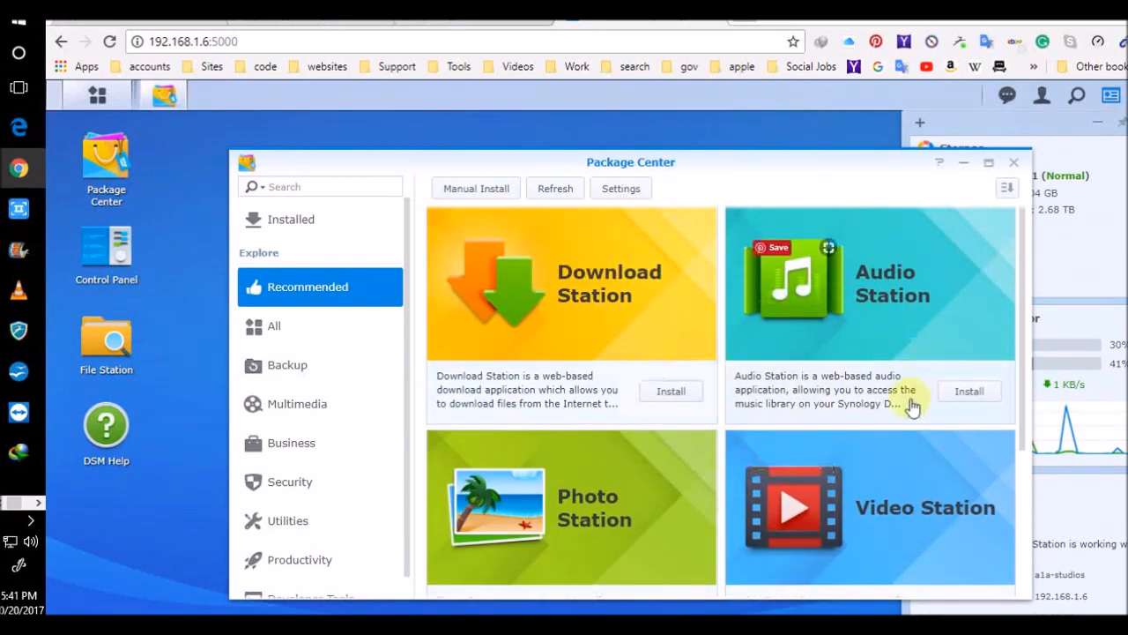
{"action": "scroll", "coordinate": [913, 405], "scroll_direction": "down", "scroll_amount": 2}
{"action": "scroll", "coordinate": [705, 397], "scroll_direction": "up", "scroll_amount": 1}
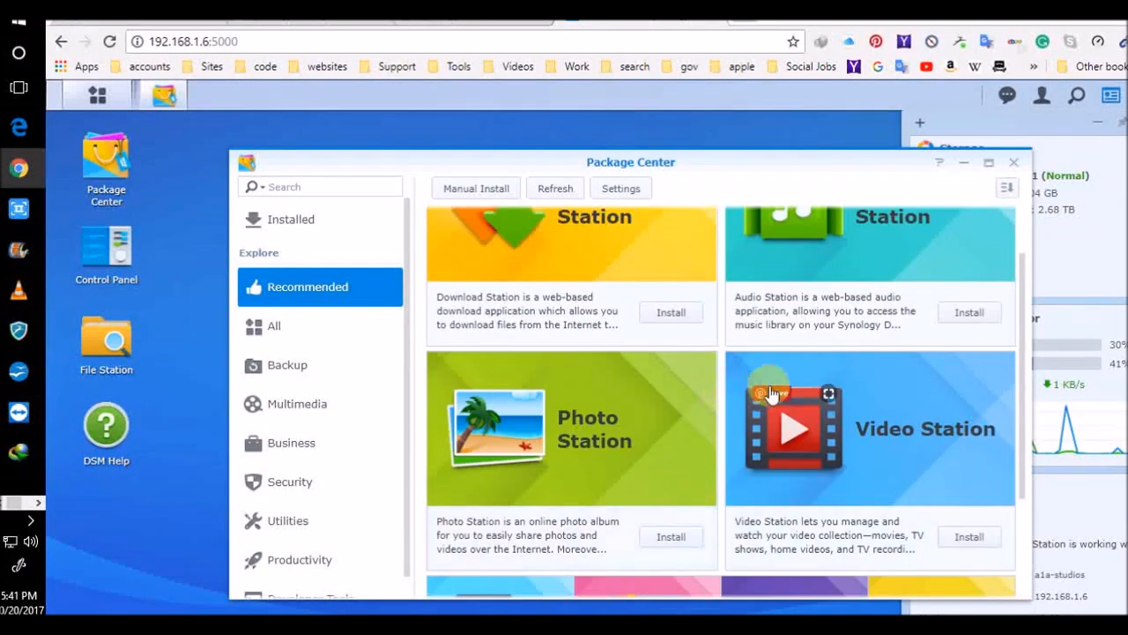
{"action": "scroll", "coordinate": [784, 414], "scroll_direction": "up", "scroll_amount": 1}
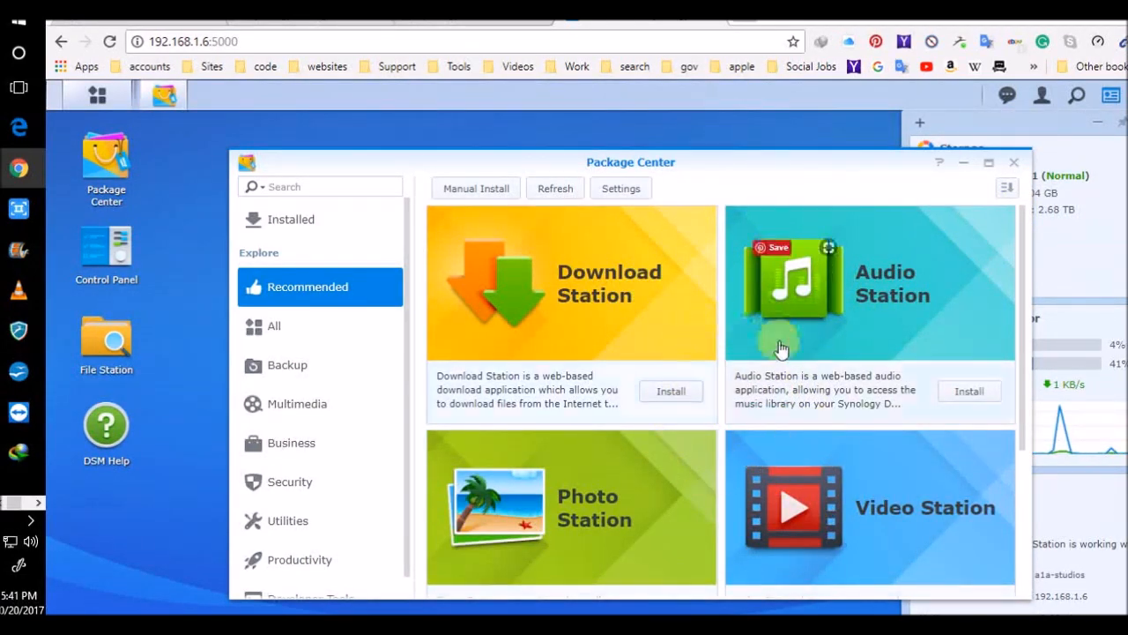
{"action": "scroll", "coordinate": [773, 427], "scroll_direction": "down", "scroll_amount": 1}
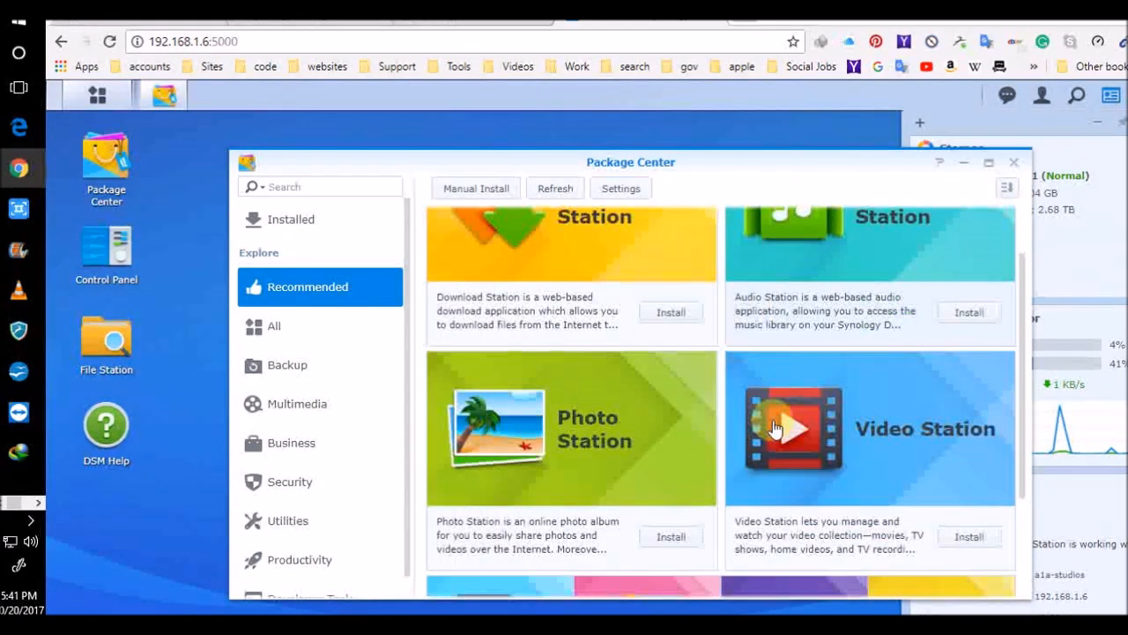
{"action": "scroll", "coordinate": [772, 427], "scroll_direction": "down", "scroll_amount": 2}
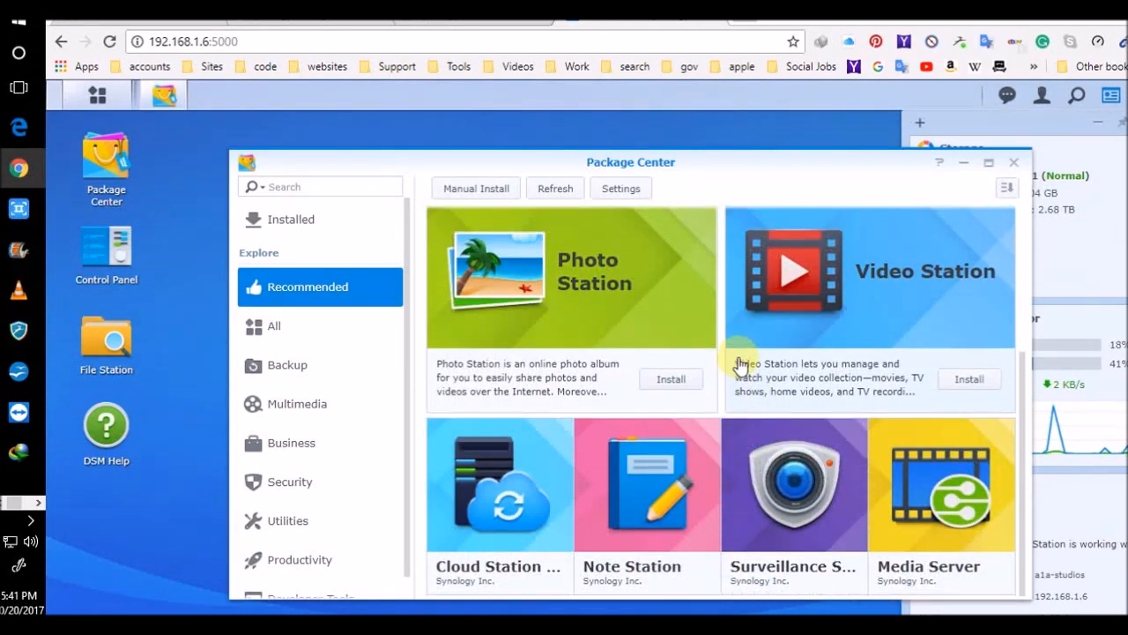
{"action": "mouse_move", "coordinate": [687, 436]}
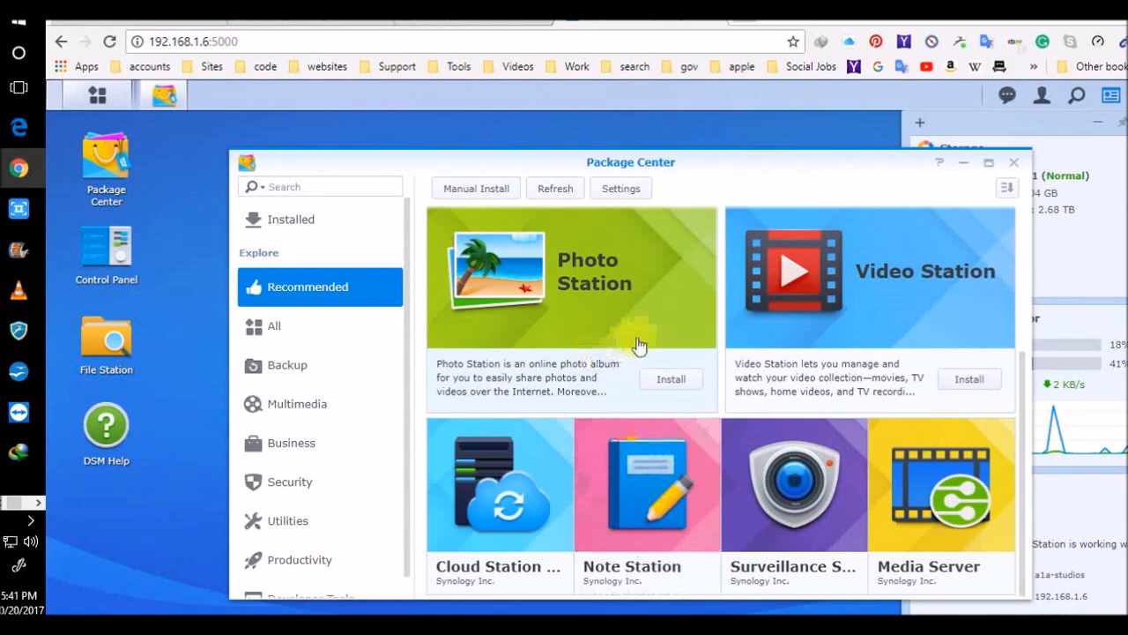
{"action": "scroll", "coordinate": [666, 346], "scroll_direction": "up", "scroll_amount": 1}
{"action": "scroll", "coordinate": [666, 345], "scroll_direction": "up", "scroll_amount": 2}
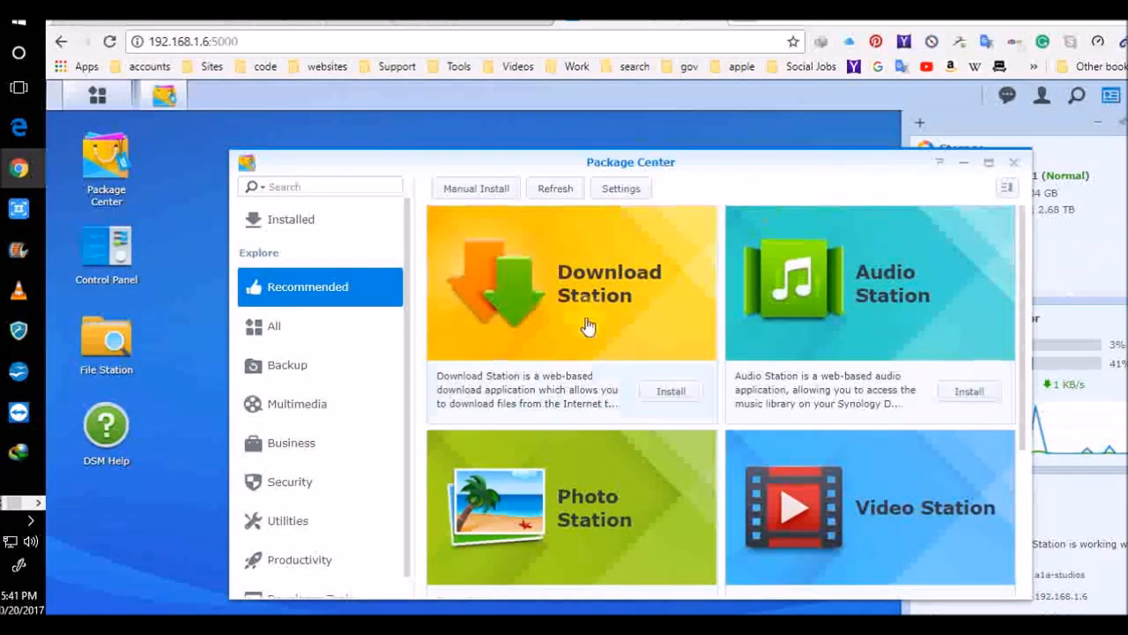
Step: Show all available packages and look through the Synology section from Antivirus Essential to Web Station and WebDAV Server
{"action": "left_click", "coordinate": [279, 331]}
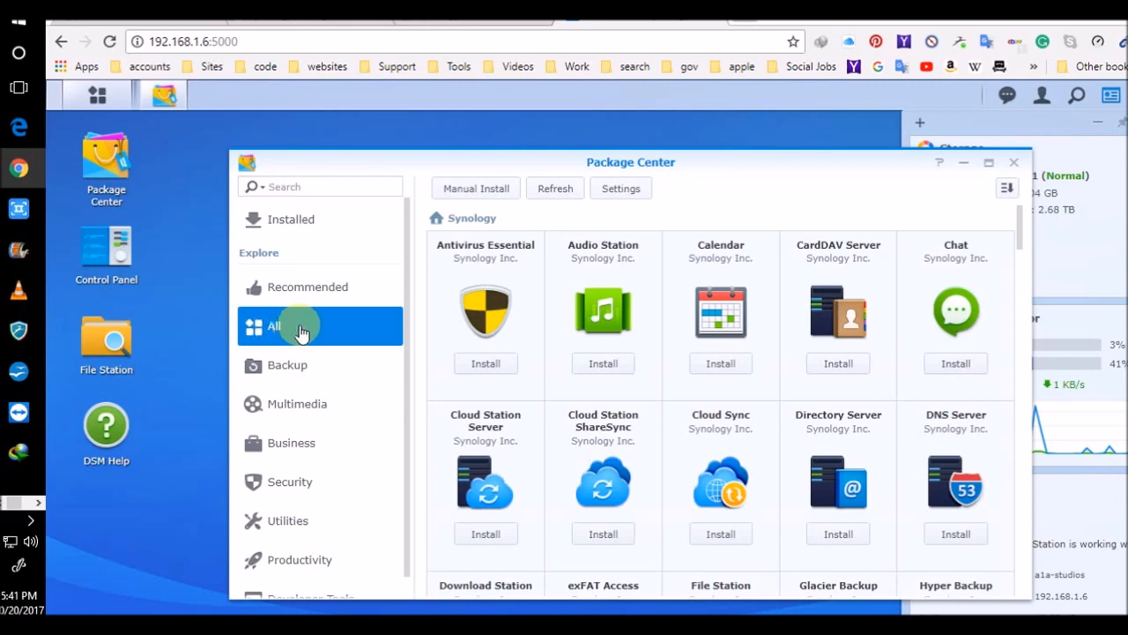
{"action": "scroll", "coordinate": [750, 458], "scroll_direction": "down", "scroll_amount": 3}
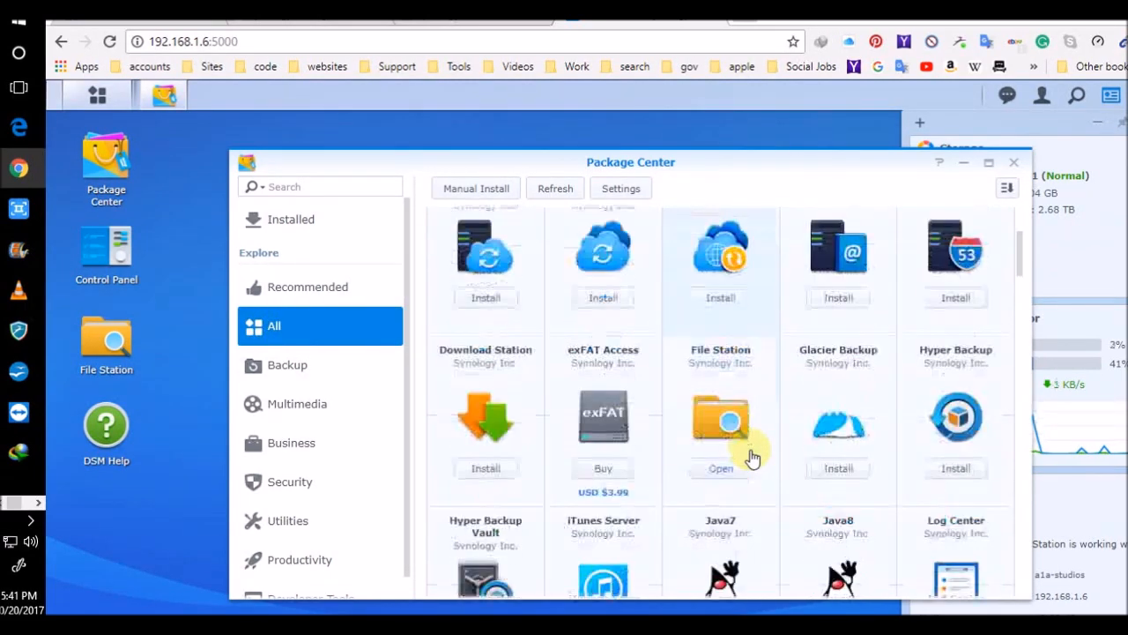
{"action": "scroll", "coordinate": [750, 459], "scroll_direction": "down", "scroll_amount": 1}
{"action": "scroll", "coordinate": [750, 458], "scroll_direction": "down", "scroll_amount": 1}
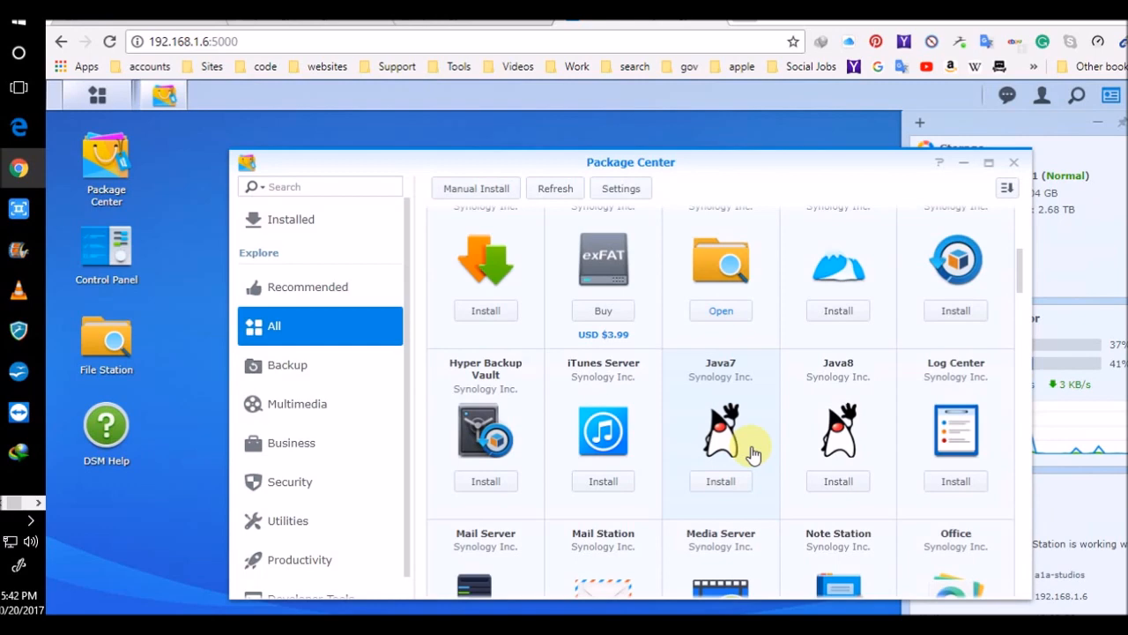
{"action": "scroll", "coordinate": [752, 454], "scroll_direction": "down", "scroll_amount": 1}
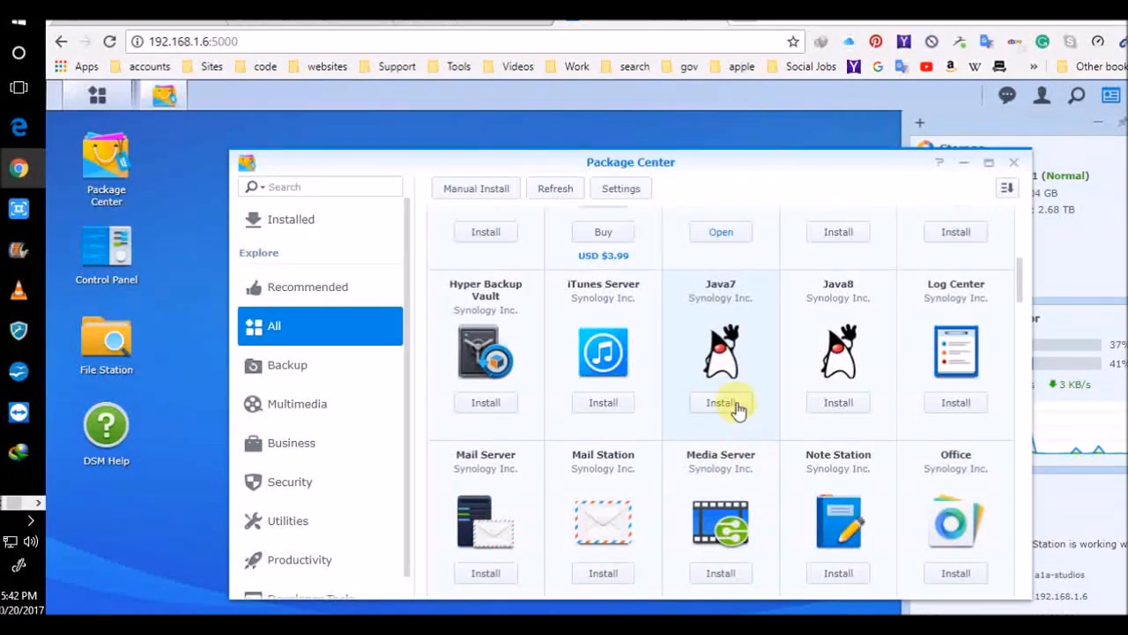
{"action": "scroll", "coordinate": [793, 432], "scroll_direction": "down", "scroll_amount": 1}
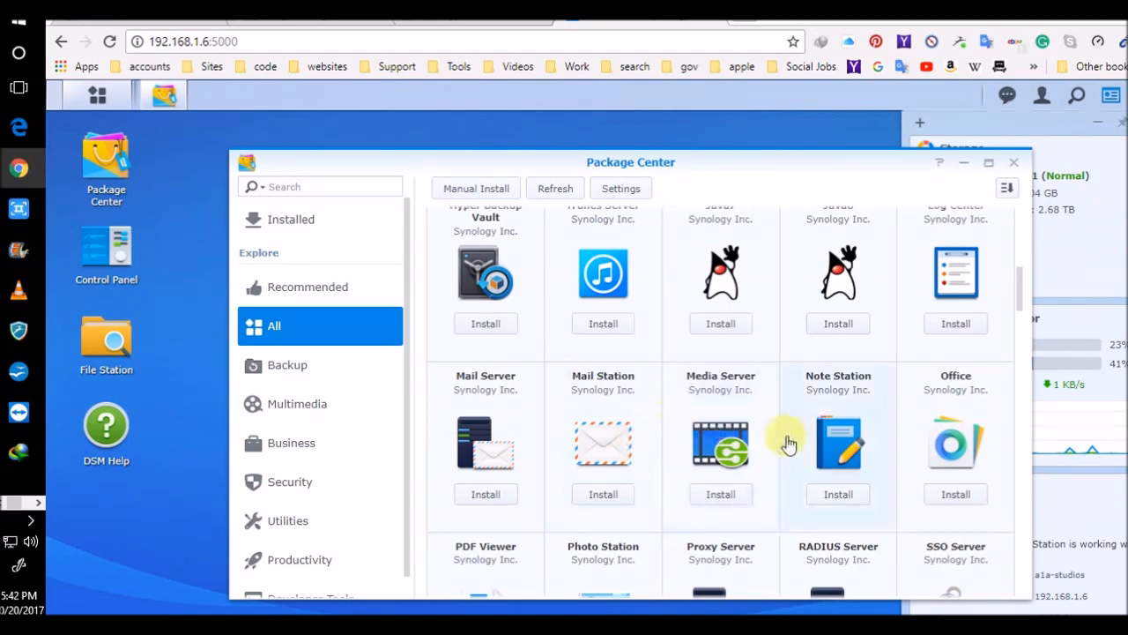
{"action": "scroll", "coordinate": [878, 445], "scroll_direction": "down", "scroll_amount": 2}
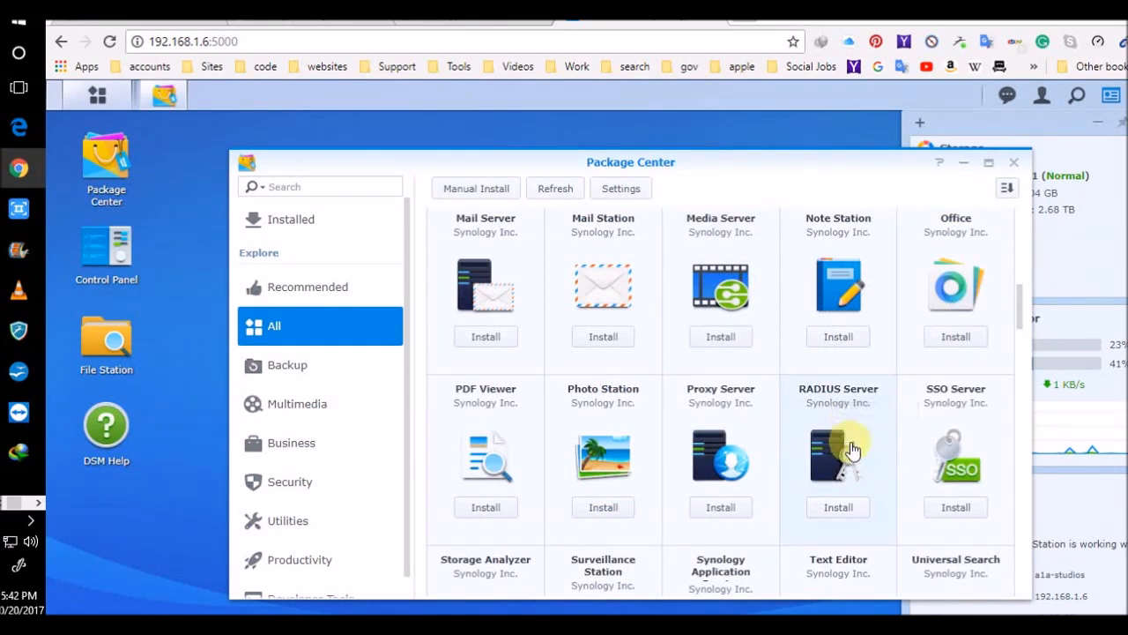
{"action": "scroll", "coordinate": [829, 445], "scroll_direction": "down", "scroll_amount": 2}
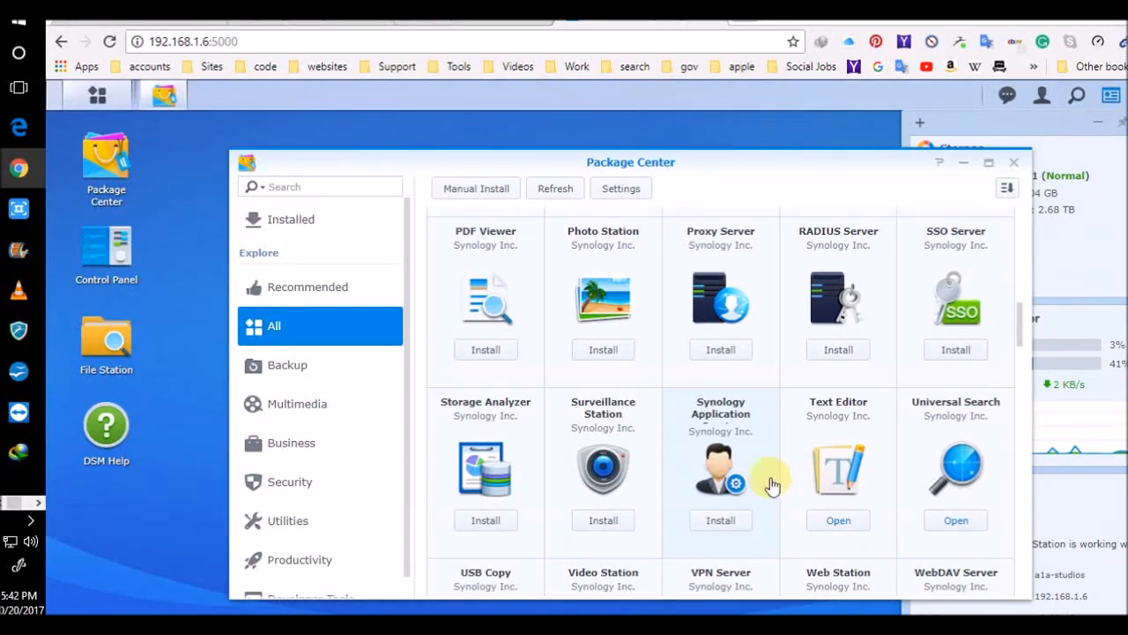
{"action": "scroll", "coordinate": [833, 449], "scroll_direction": "down", "scroll_amount": 1}
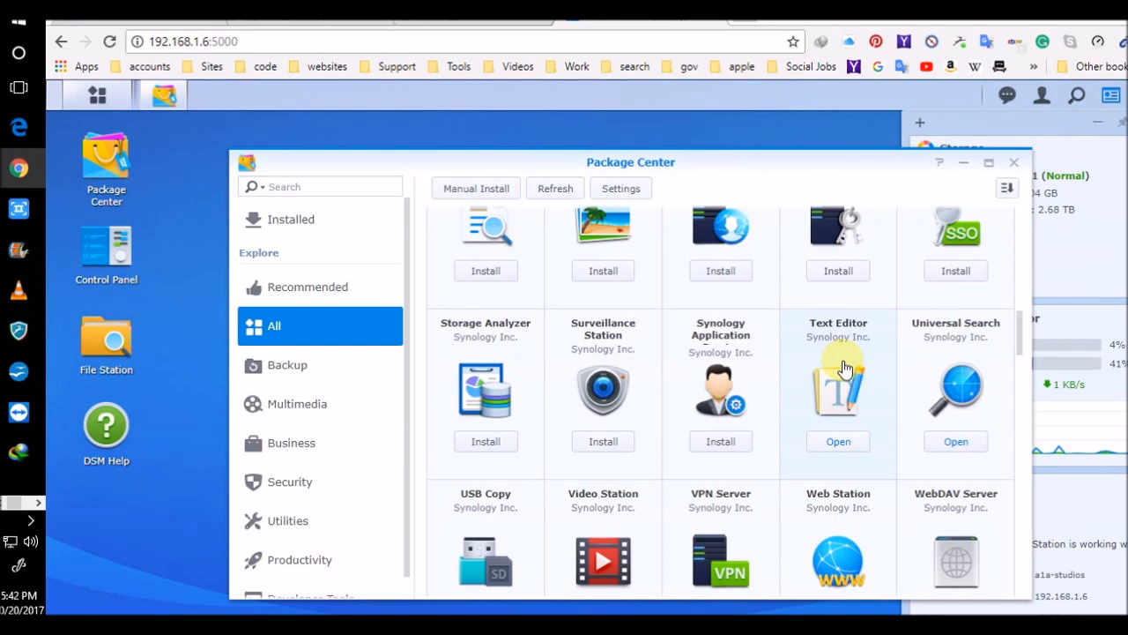
{"action": "scroll", "coordinate": [845, 379], "scroll_direction": "down", "scroll_amount": 2}
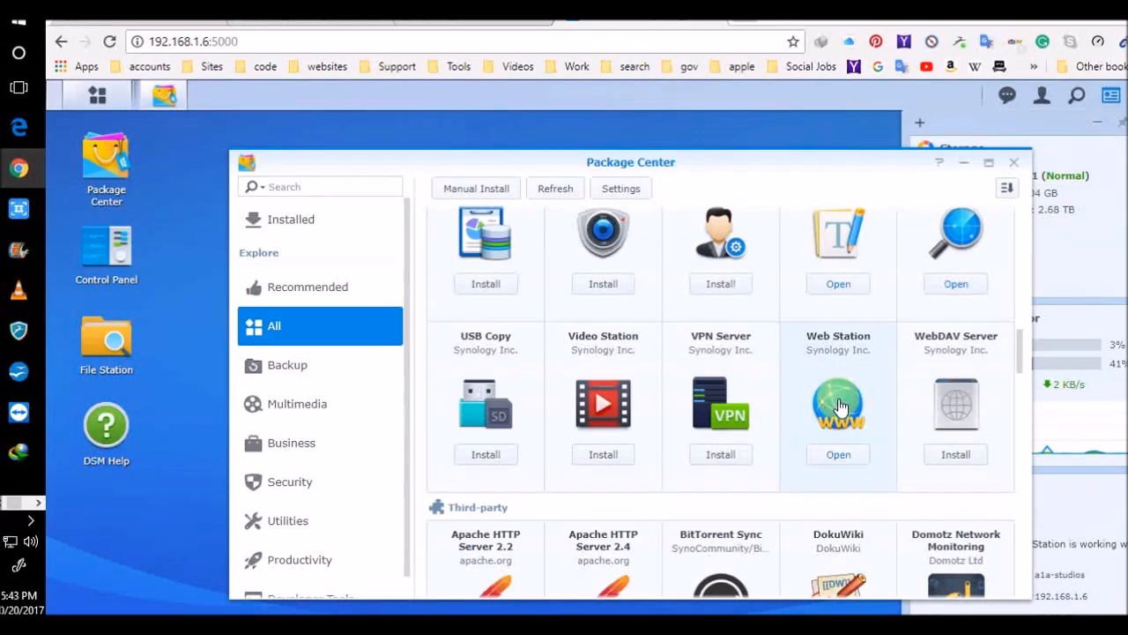
Step: Look through the third-party packages from Apache HTTP Server 2.2 past Drupal, Joomla, Magento, MariaDB and Node.js to OrangeHRM and Perl
{"action": "scroll", "coordinate": [840, 405], "scroll_direction": "down", "scroll_amount": 2}
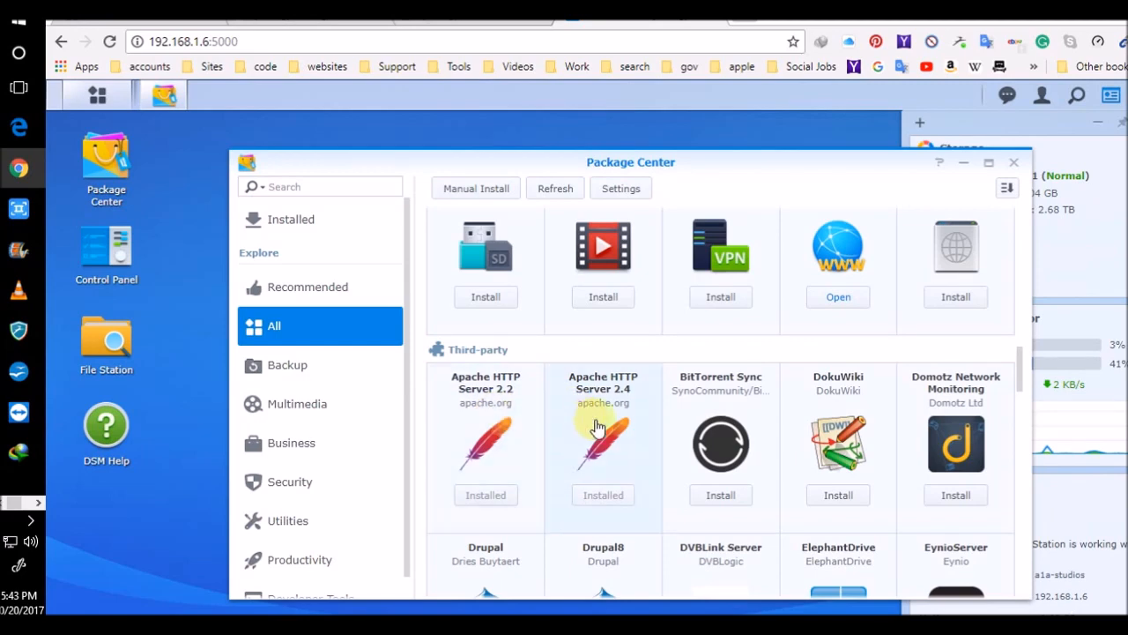
{"action": "scroll", "coordinate": [597, 427], "scroll_direction": "down", "scroll_amount": 2}
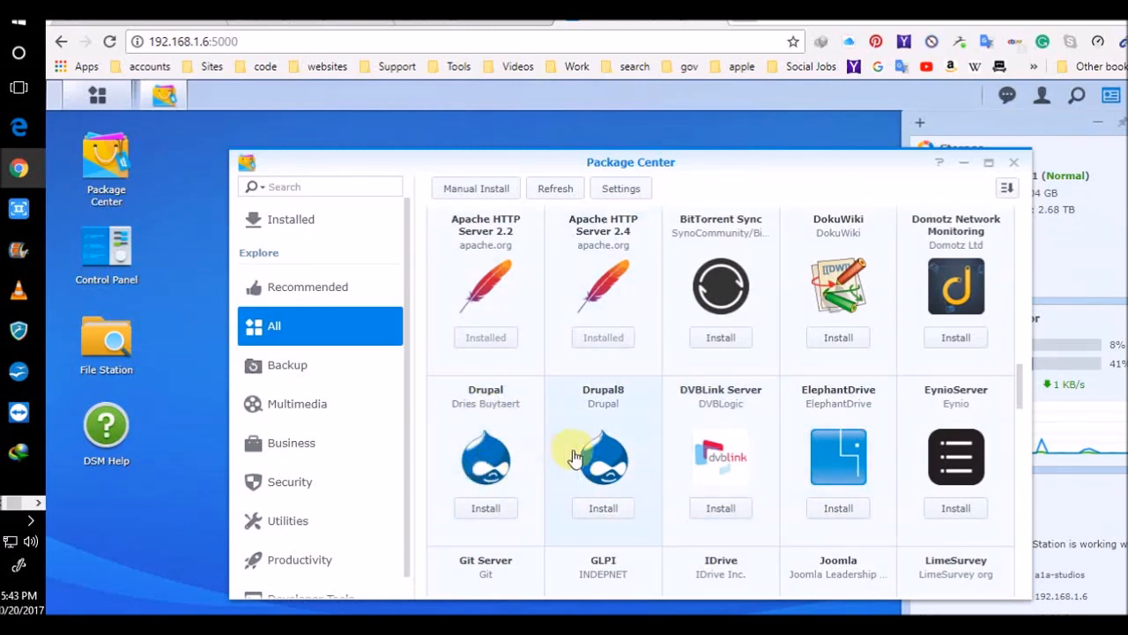
{"action": "scroll", "coordinate": [589, 458], "scroll_direction": "down", "scroll_amount": 2}
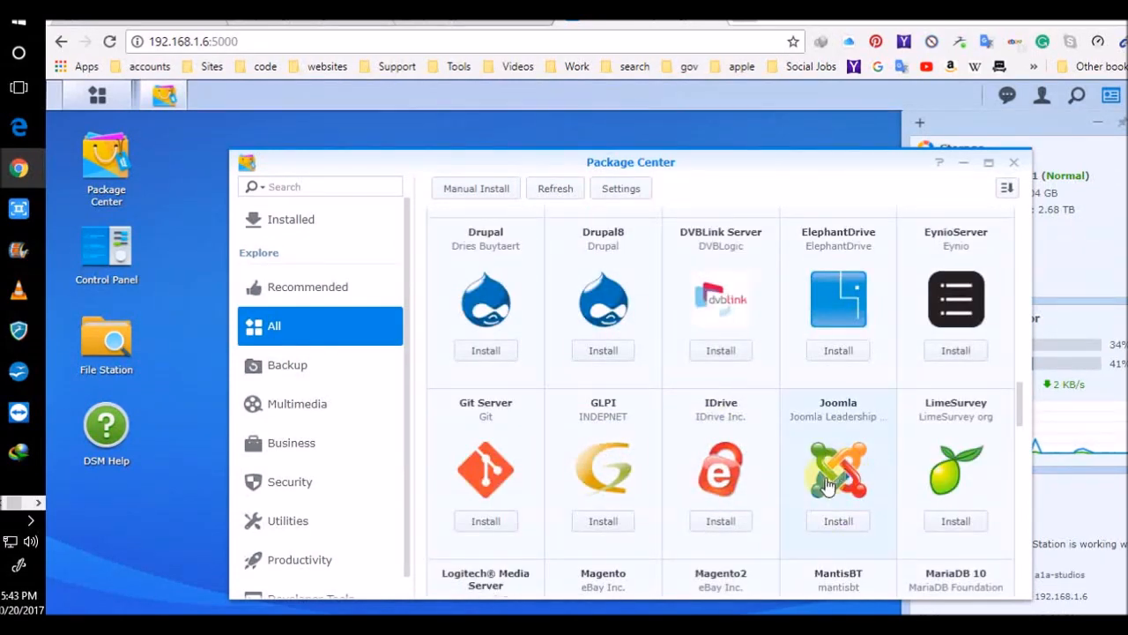
{"action": "scroll", "coordinate": [675, 462], "scroll_direction": "down", "scroll_amount": 3}
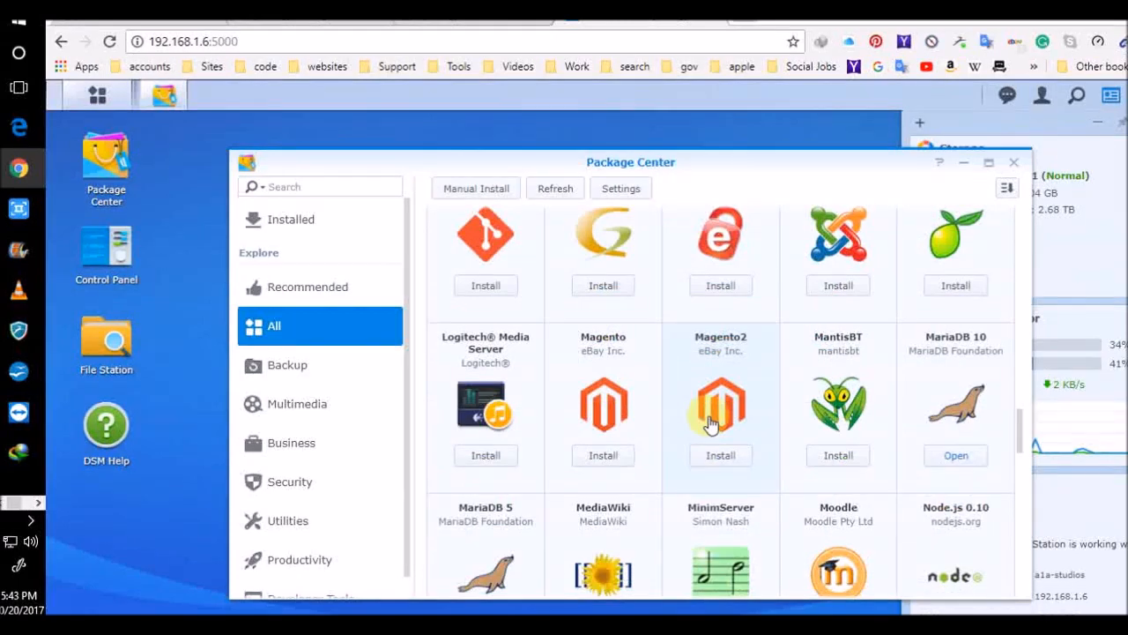
{"action": "scroll", "coordinate": [738, 449], "scroll_direction": "down", "scroll_amount": 2}
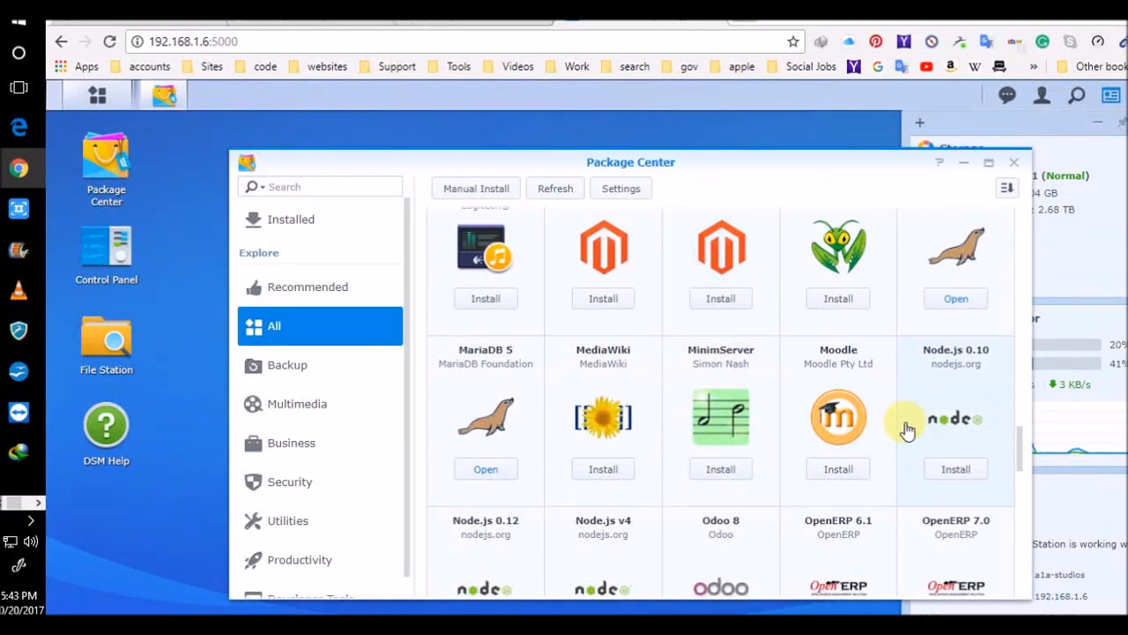
{"action": "scroll", "coordinate": [936, 430], "scroll_direction": "down", "scroll_amount": 1}
{"action": "scroll", "coordinate": [863, 481], "scroll_direction": "down", "scroll_amount": 1}
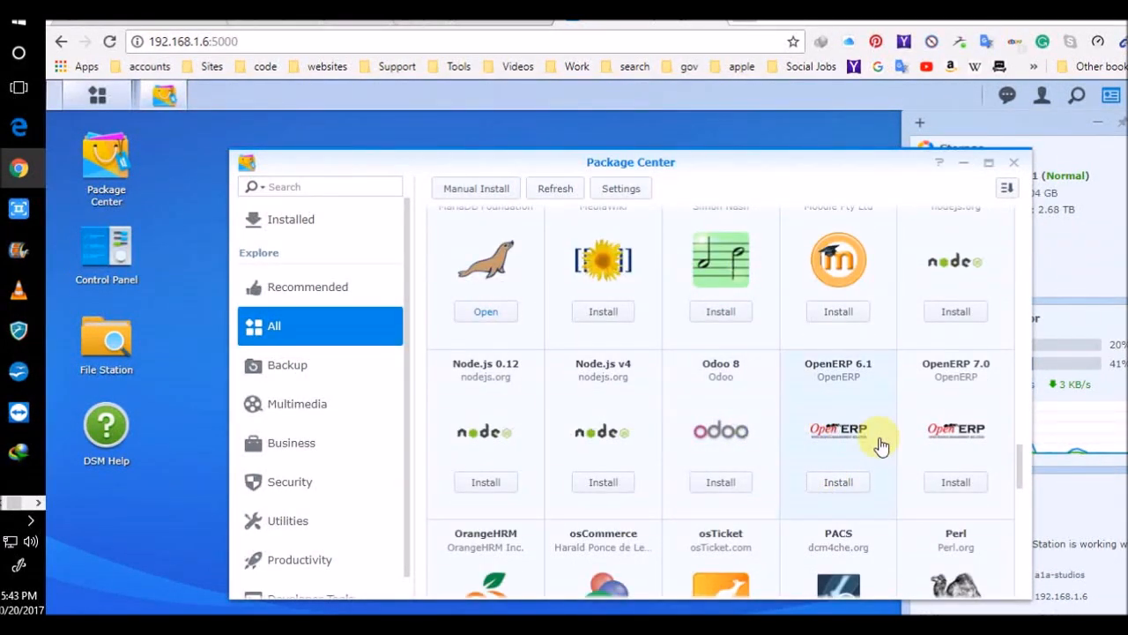
{"action": "scroll", "coordinate": [890, 443], "scroll_direction": "down", "scroll_amount": 1}
{"action": "scroll", "coordinate": [838, 445], "scroll_direction": "down", "scroll_amount": 2}
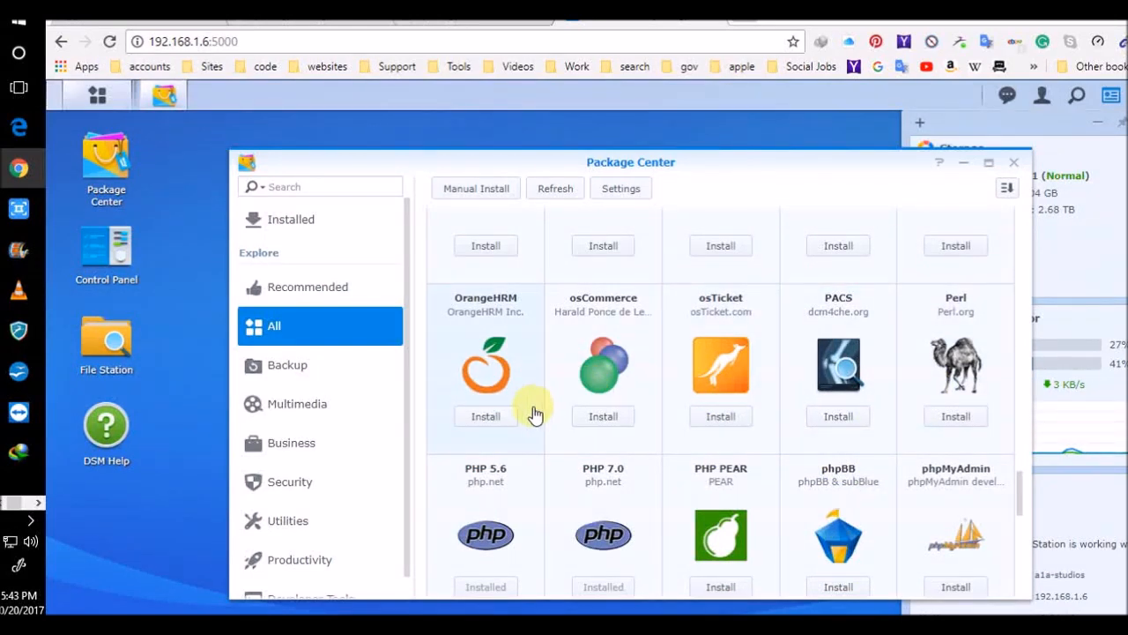
Step: Look through the remaining third-party packages from PHP 5.6 and phpMyAdmin past PrestaShop, Python, Ruby and SugarCRM to Webalizer and WordPress
{"action": "scroll", "coordinate": [621, 427], "scroll_direction": "down", "scroll_amount": 1}
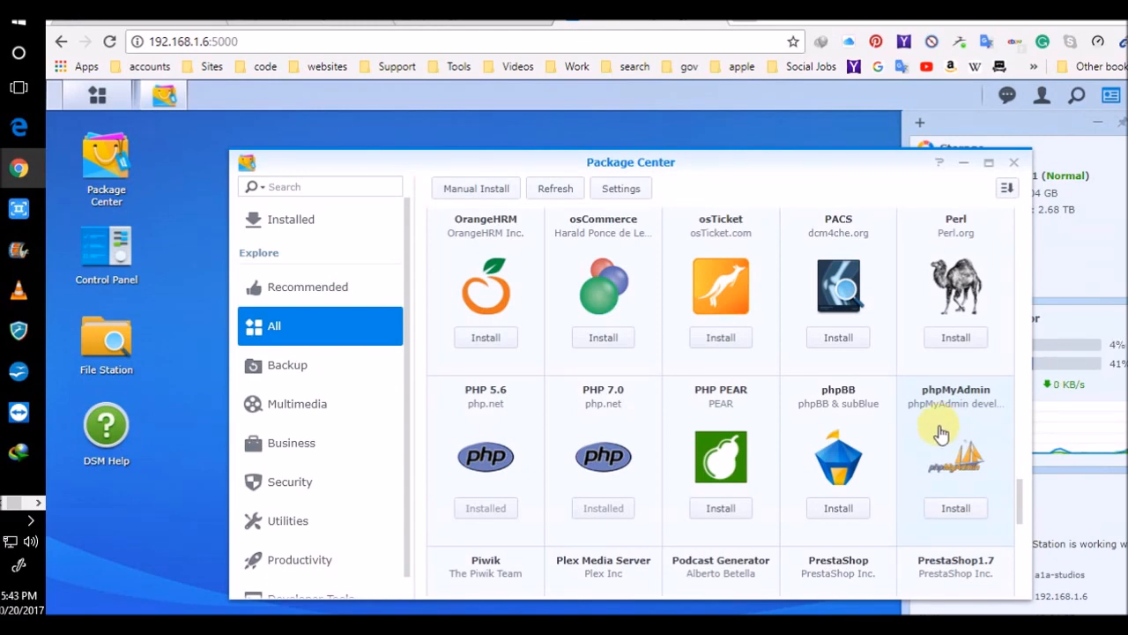
{"action": "scroll", "coordinate": [941, 432], "scroll_direction": "down", "scroll_amount": 1}
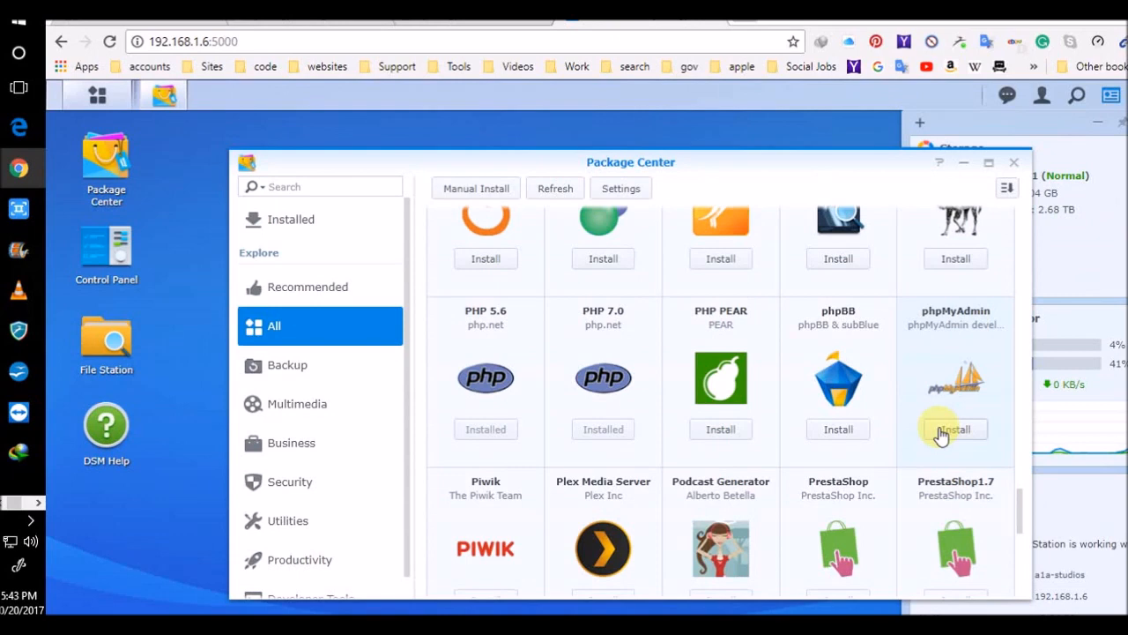
{"action": "scroll", "coordinate": [958, 402], "scroll_direction": "down", "scroll_amount": 1}
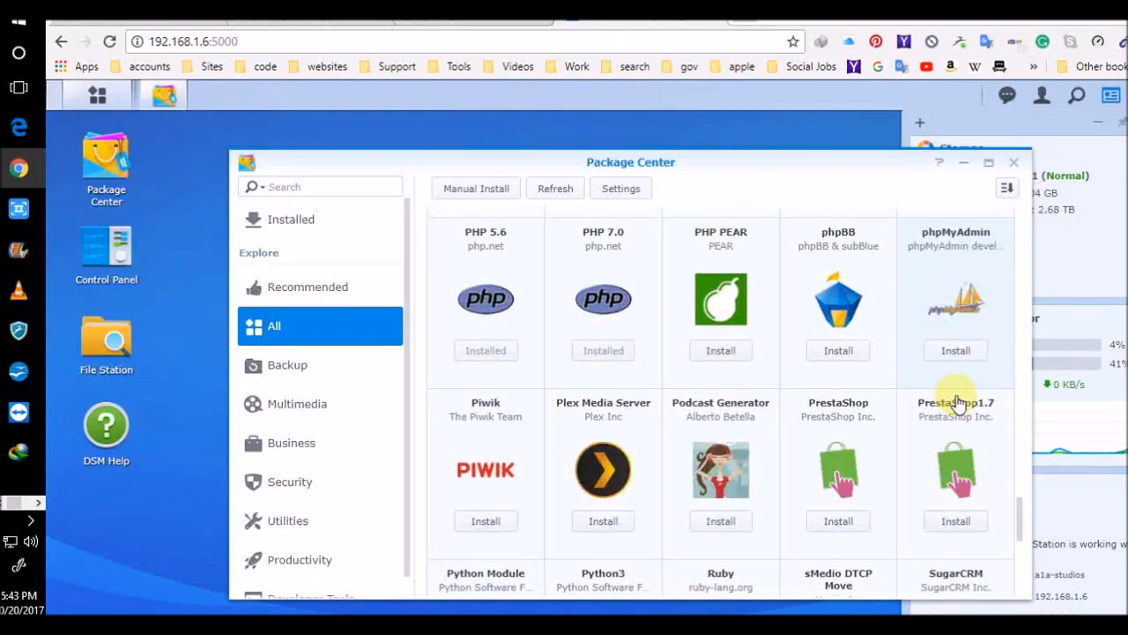
{"action": "scroll", "coordinate": [958, 403], "scroll_direction": "down", "scroll_amount": 1}
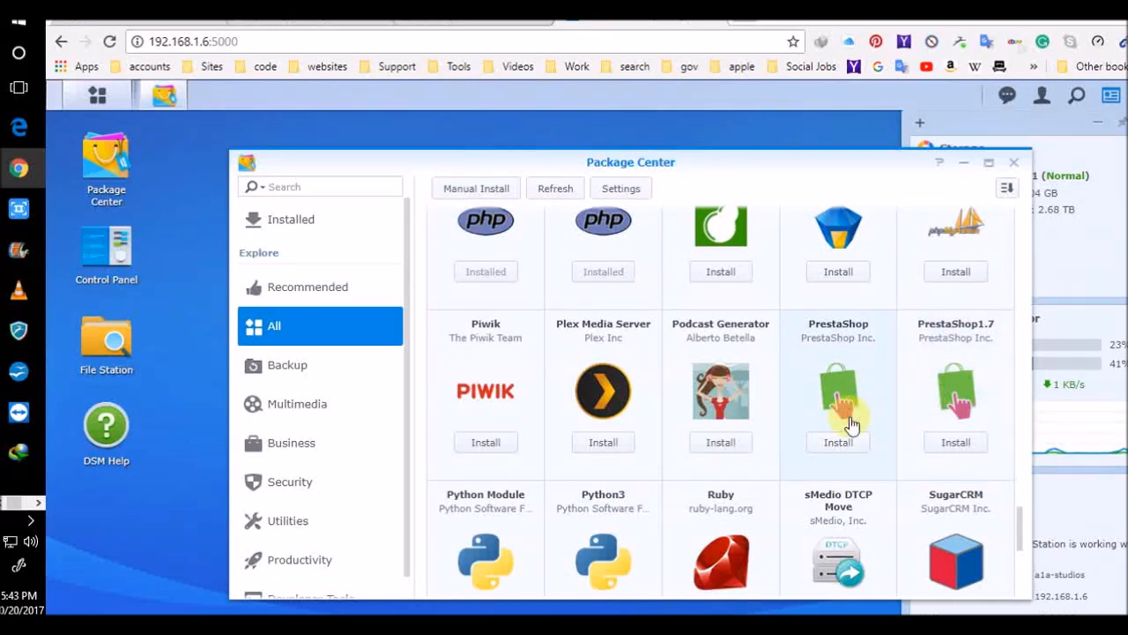
{"action": "scroll", "coordinate": [843, 403], "scroll_direction": "down", "scroll_amount": 1}
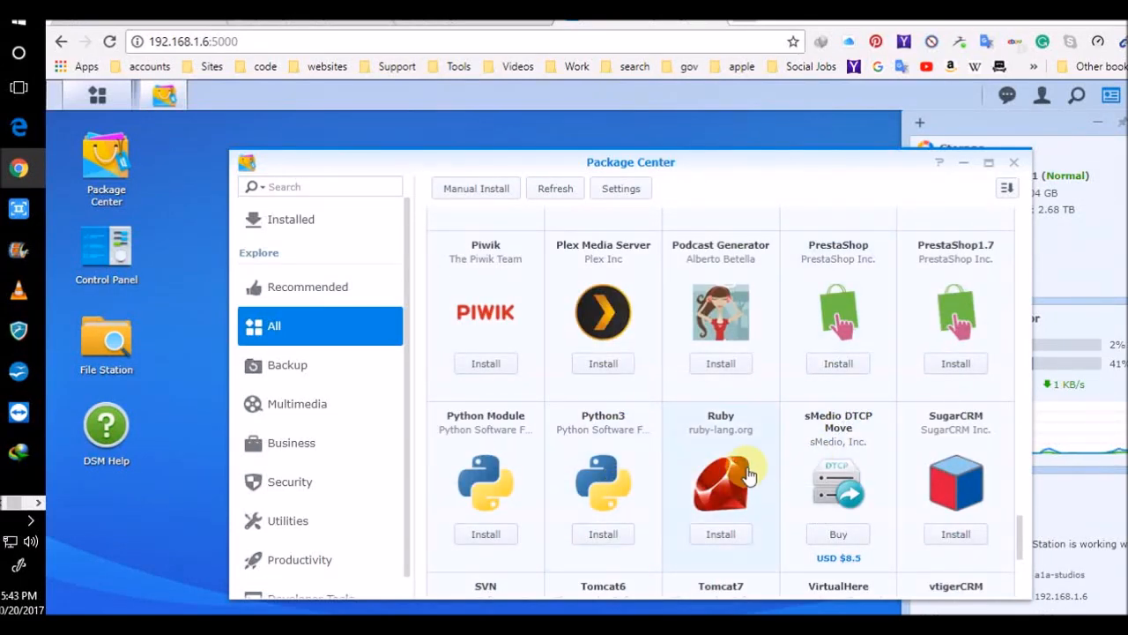
{"action": "scroll", "coordinate": [873, 448], "scroll_direction": "down", "scroll_amount": 3}
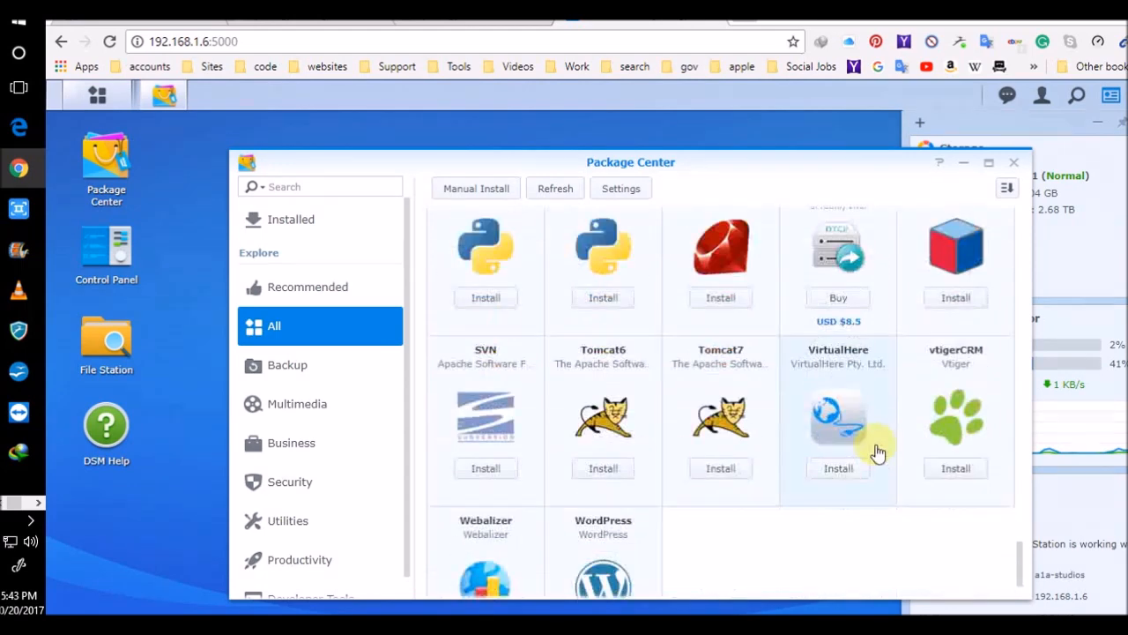
{"action": "scroll", "coordinate": [985, 345], "scroll_direction": "up", "scroll_amount": 2}
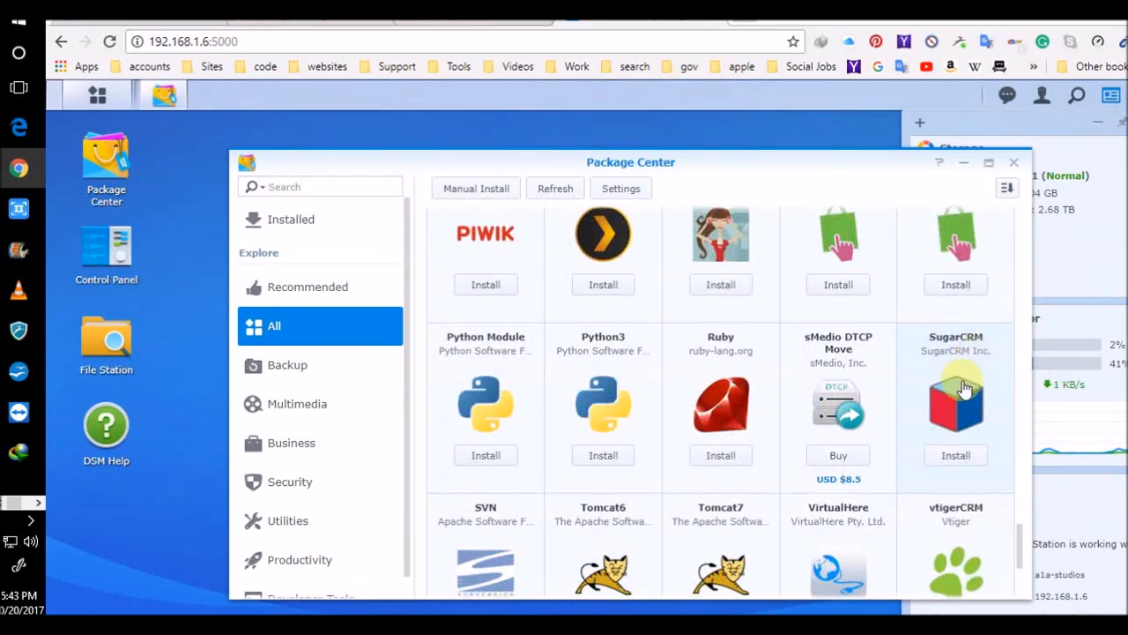
{"action": "scroll", "coordinate": [969, 365], "scroll_direction": "down", "scroll_amount": 2}
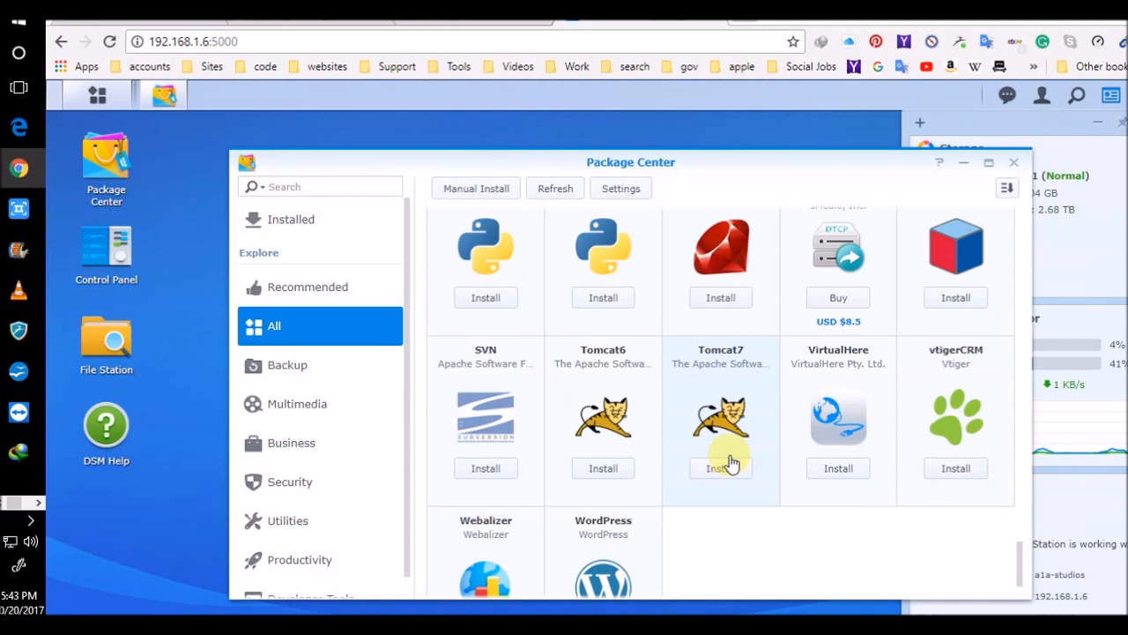
{"action": "scroll", "coordinate": [732, 461], "scroll_direction": "down", "scroll_amount": 1}
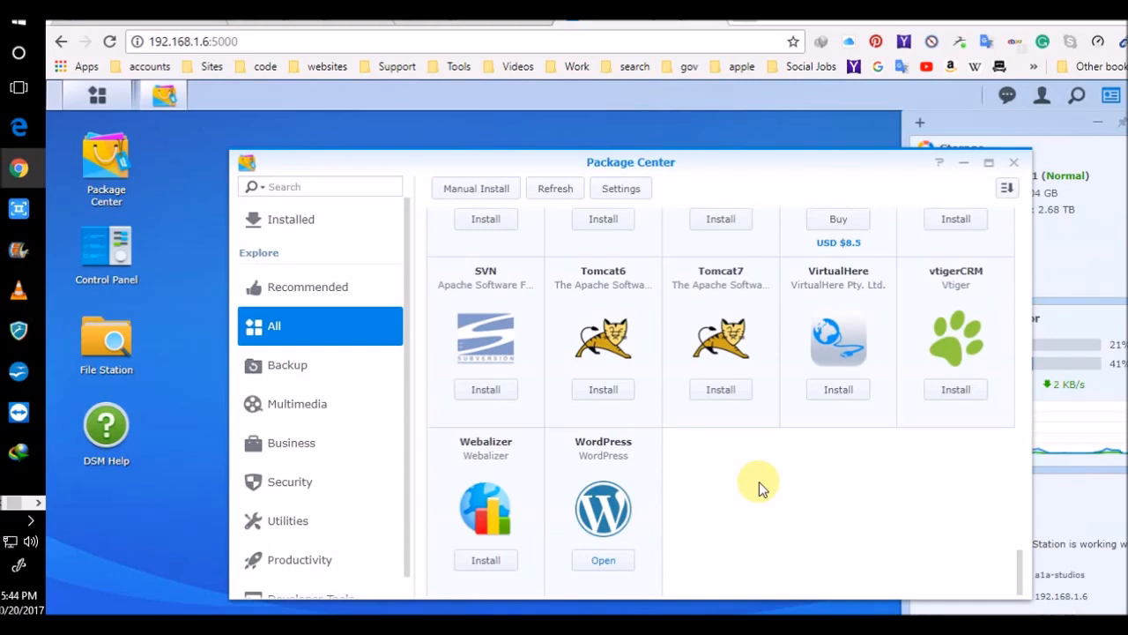
Step: Leave the list of all packages and show the packages installed on the DiskStation
{"action": "scroll", "coordinate": [441, 383], "scroll_direction": "up", "scroll_amount": 15}
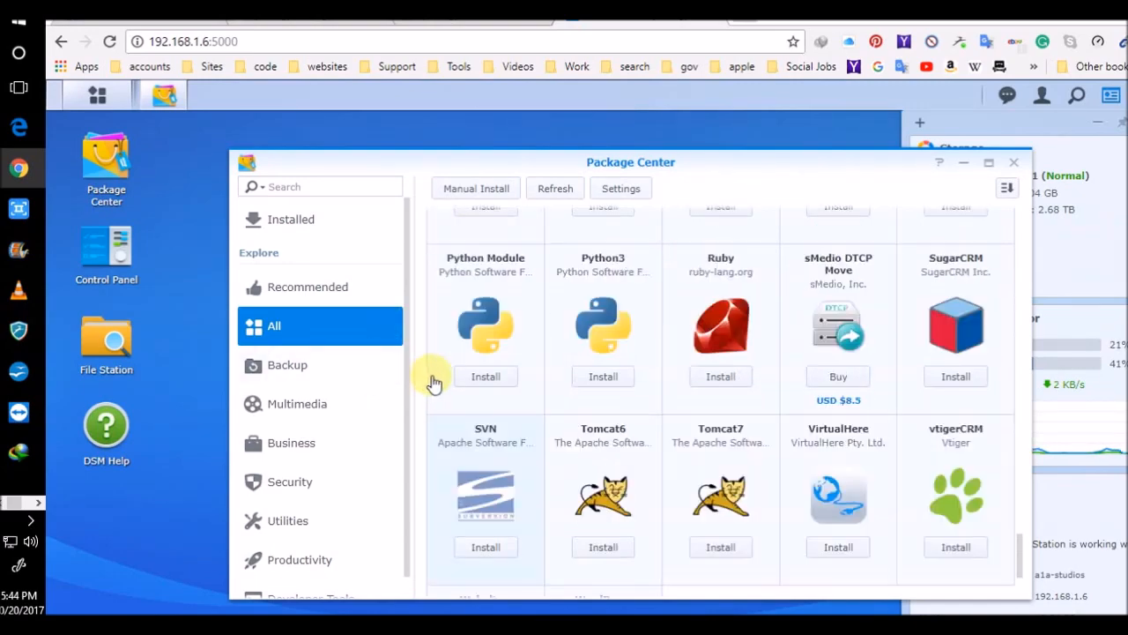
{"action": "scroll", "coordinate": [475, 403], "scroll_direction": "up", "scroll_amount": 10}
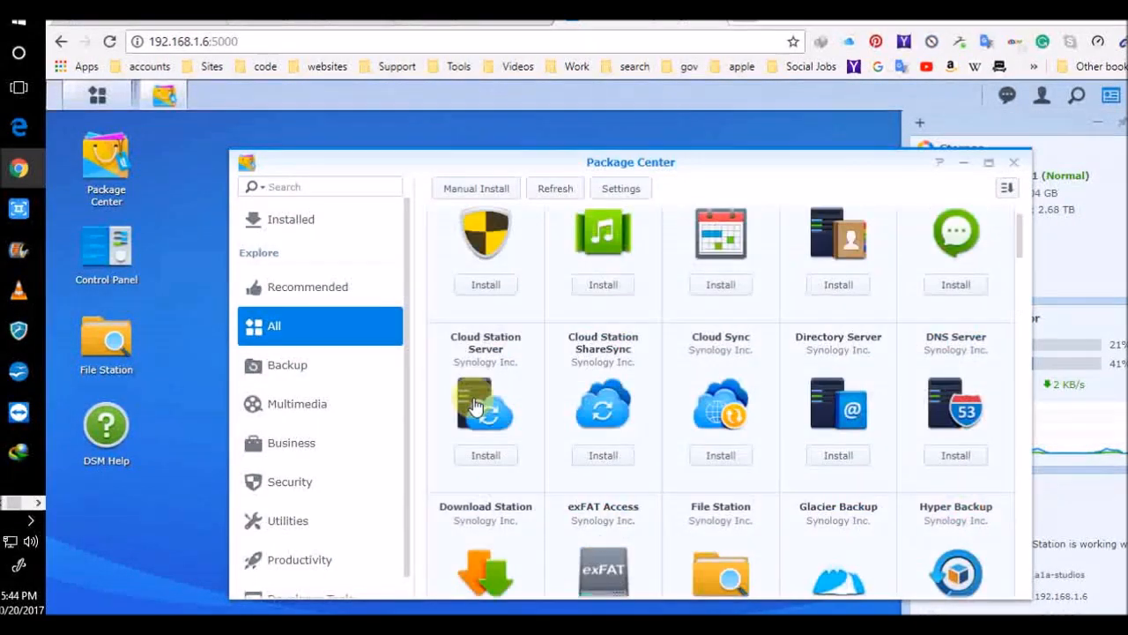
{"action": "left_click", "coordinate": [325, 300]}
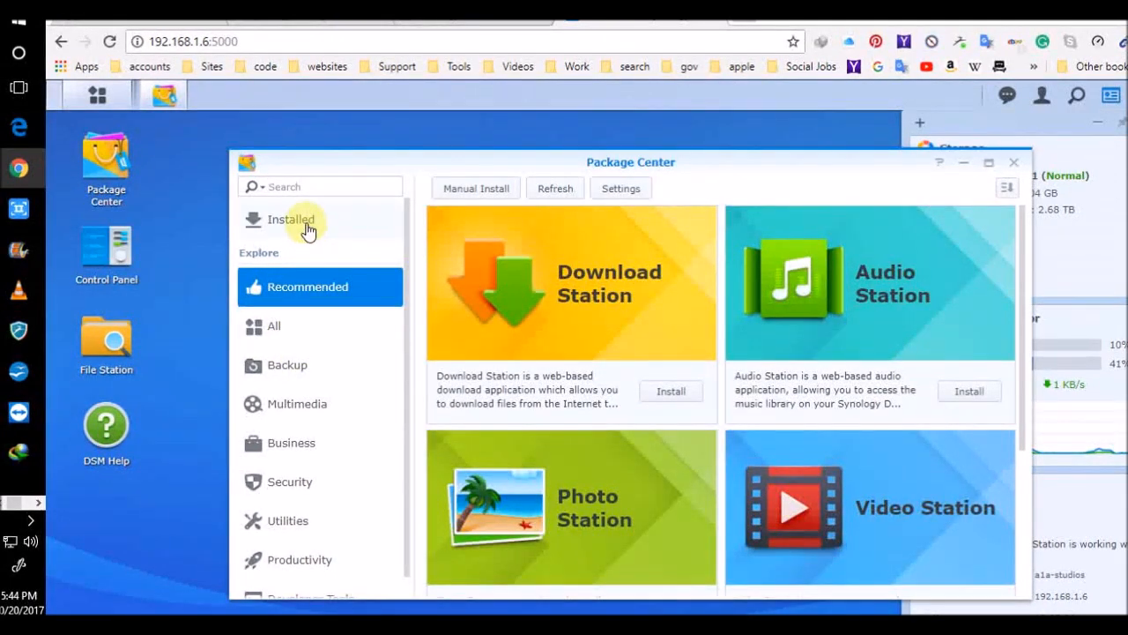
{"action": "left_click", "coordinate": [306, 227]}
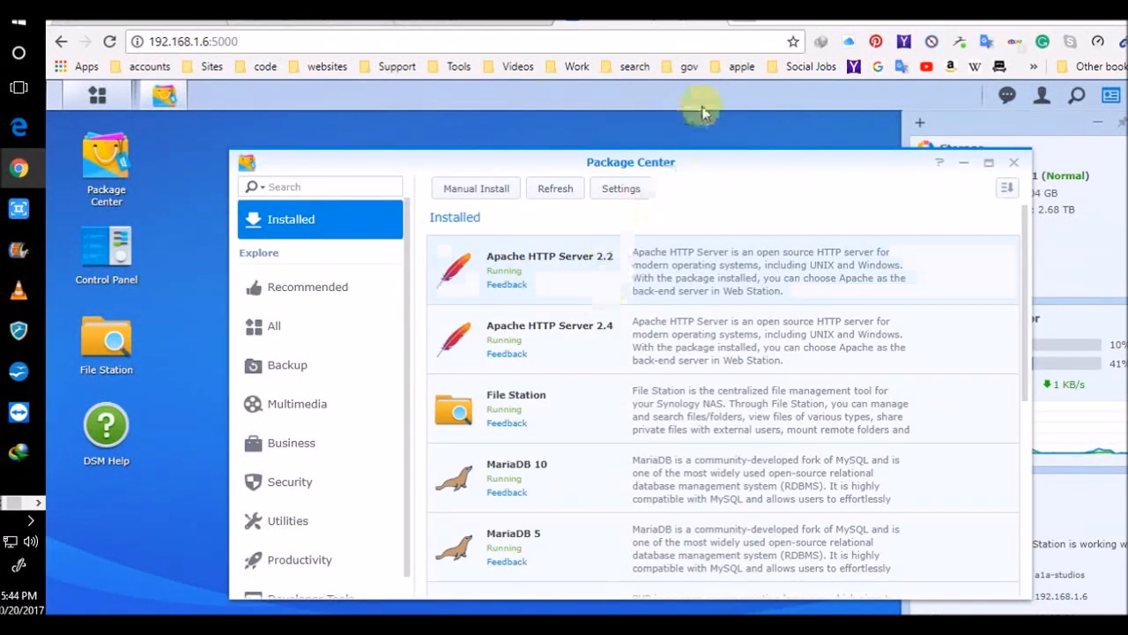
Step: Open the site a1a-studios.synology.me, without the port 5000 suffix, in a new browser tab
{"action": "left_click", "coordinate": [749, 21]}
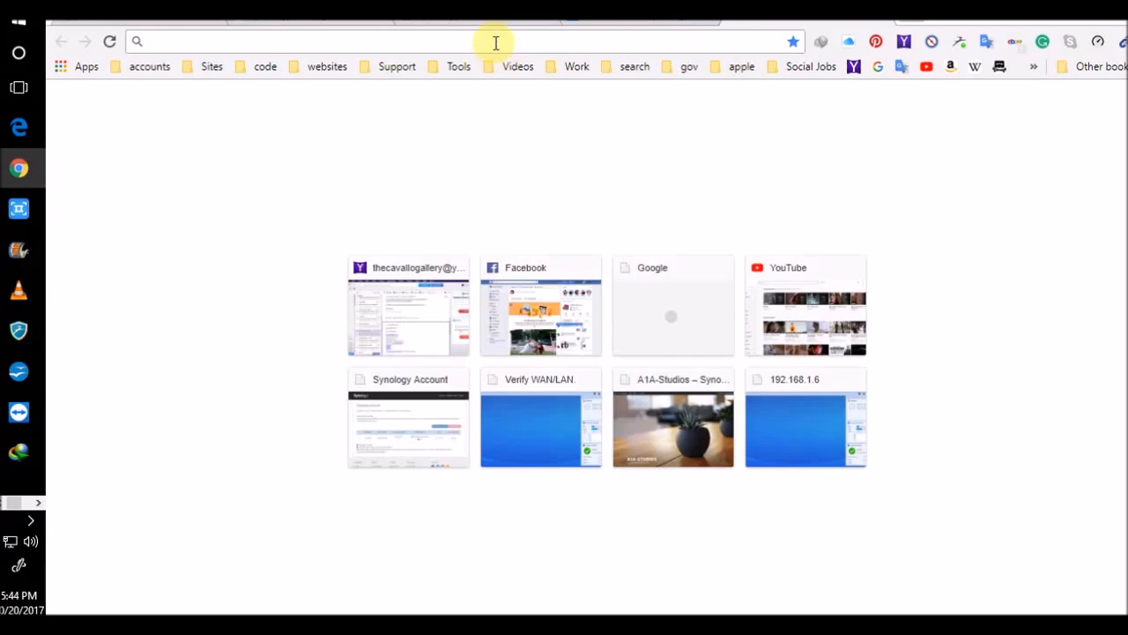
{"action": "type", "text": "a1a"}
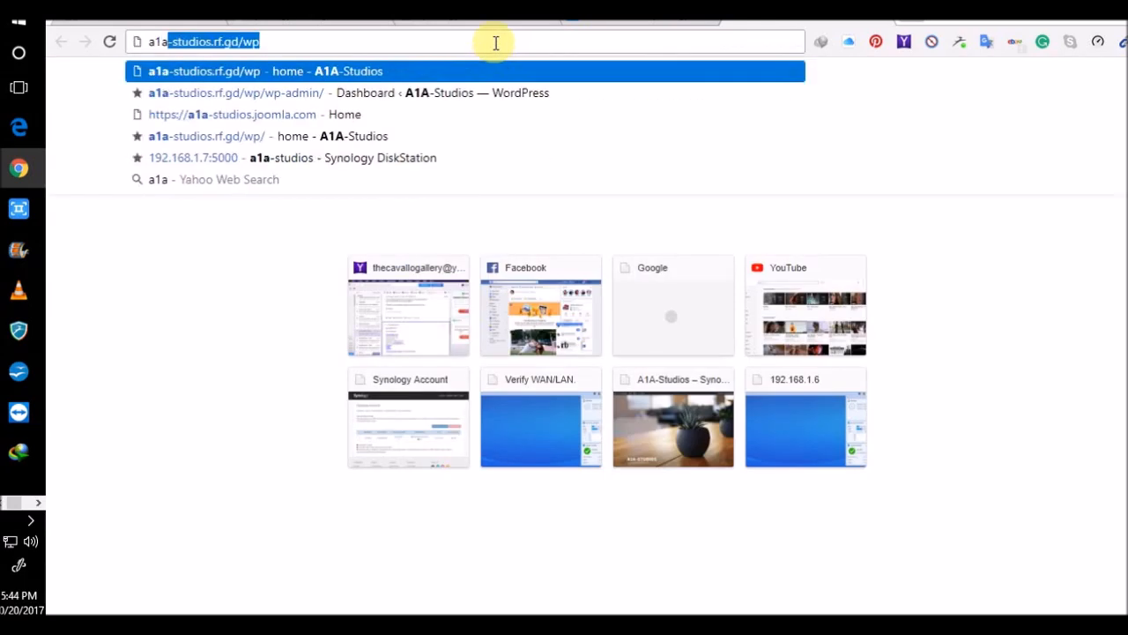
{"action": "type", "text": "-studios"}
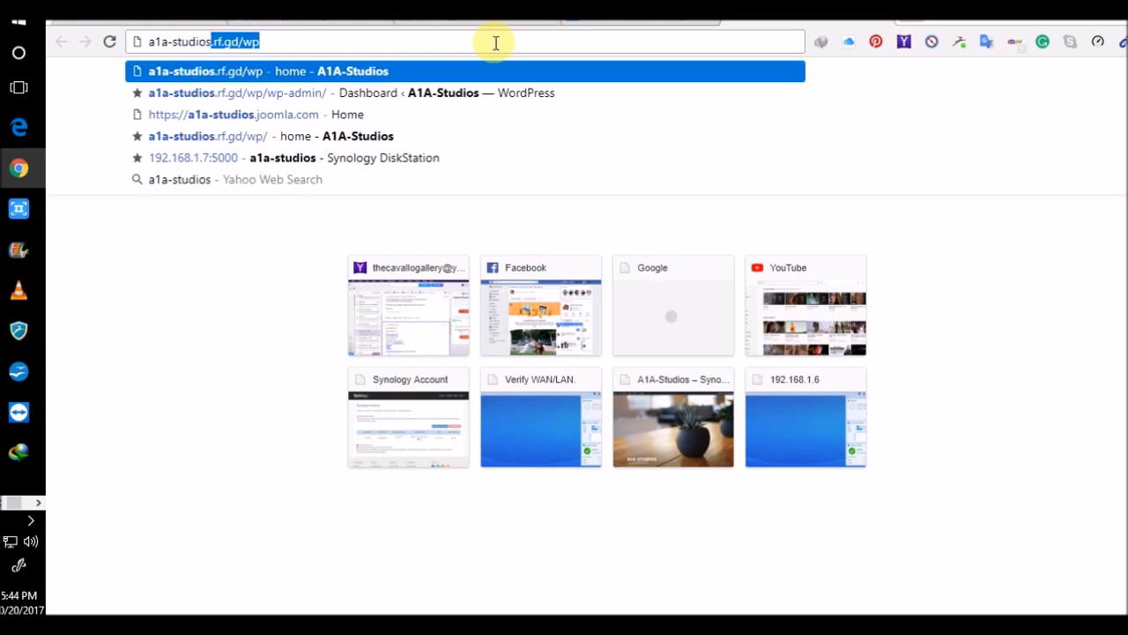
{"action": "type", "text": ".synolo"}
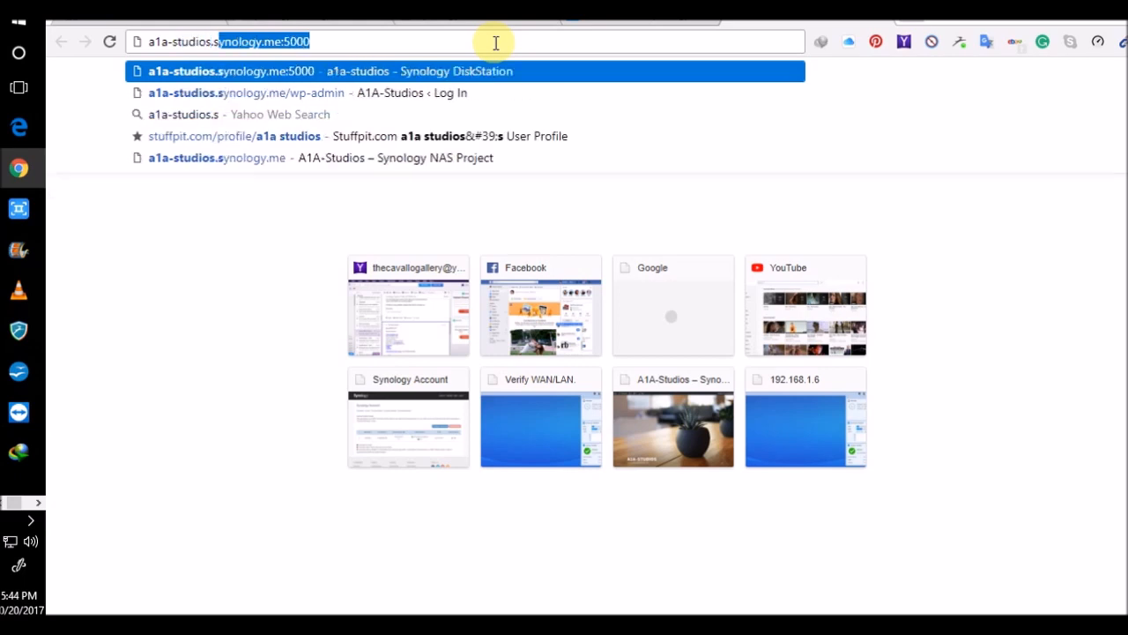
{"action": "type", "text": "gy"}
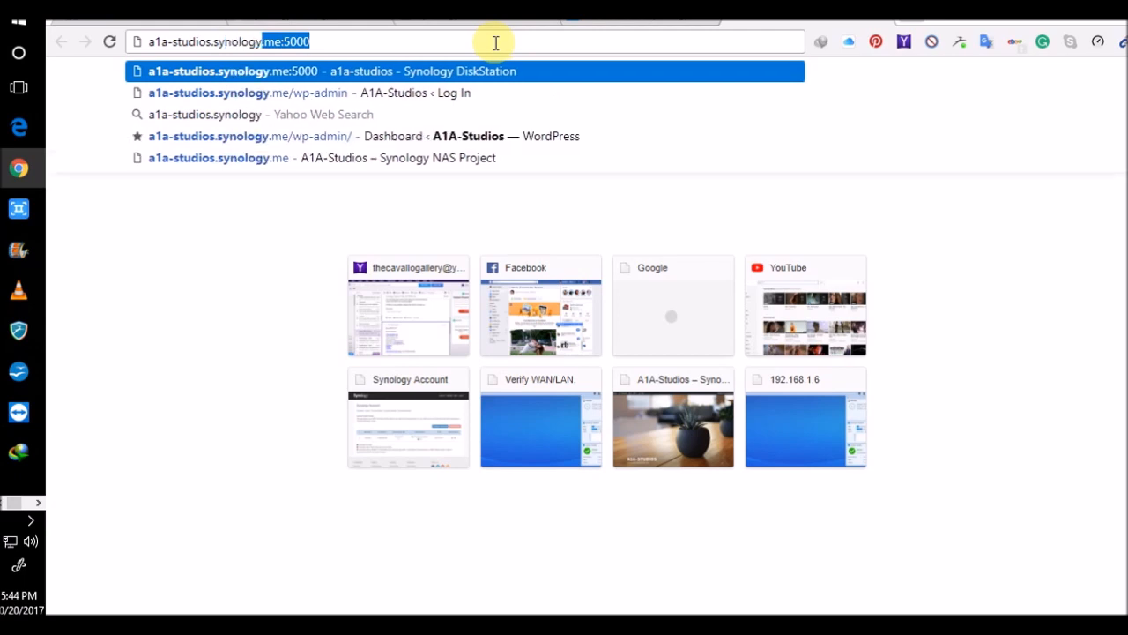
{"action": "type", "text": ".me"}
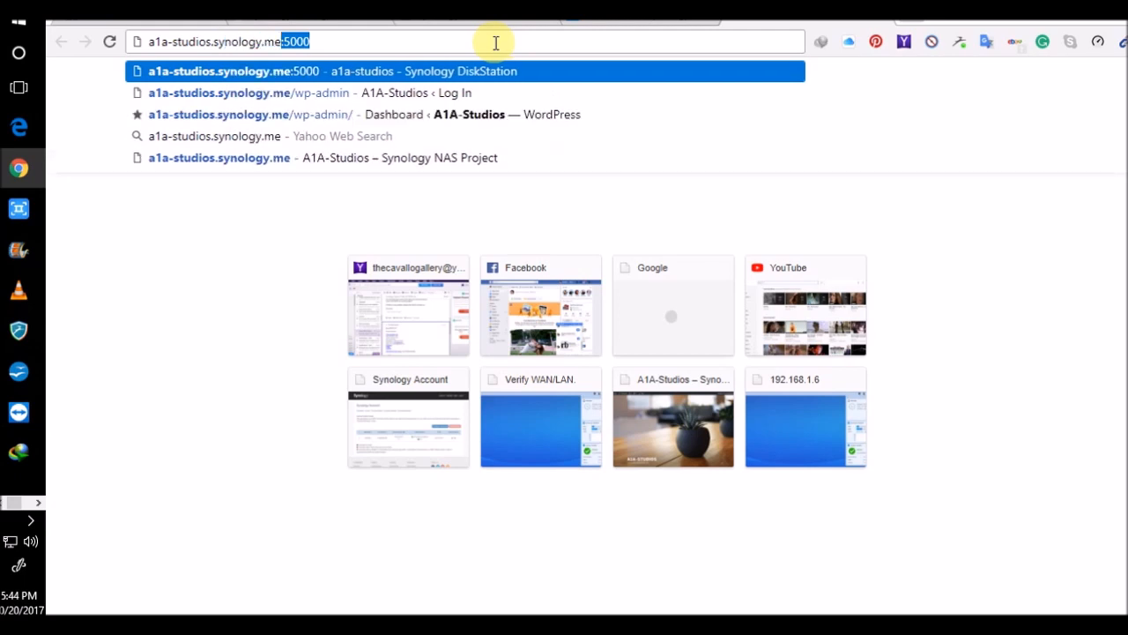
{"action": "key", "text": "Delete"}
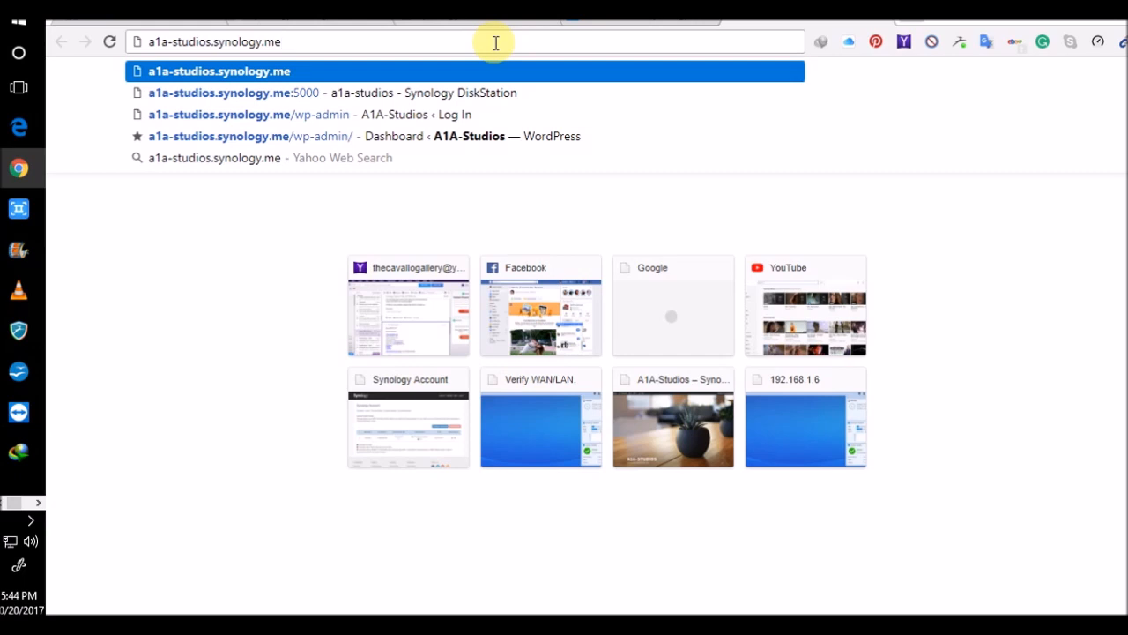
{"action": "key", "text": "Return"}
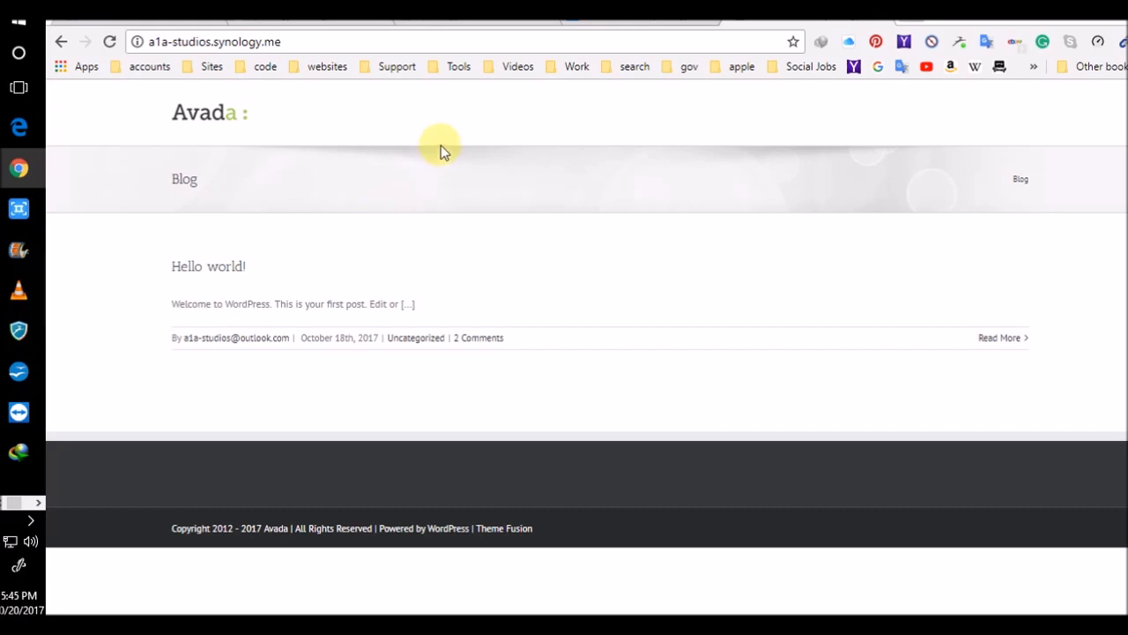
Step: Return to the DiskStation desktop's browser tab, review the installed packages from Apache HTTP Server to WordPress, and close Package Center
{"action": "left_click", "coordinate": [675, 27]}
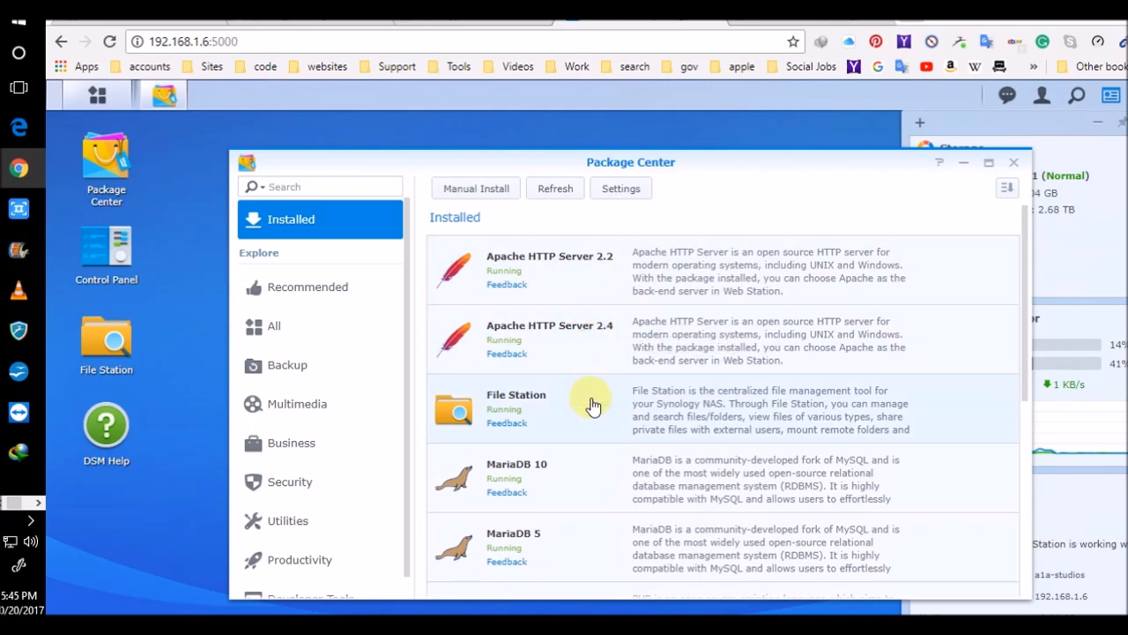
{"action": "scroll", "coordinate": [590, 404], "scroll_direction": "down", "scroll_amount": 1}
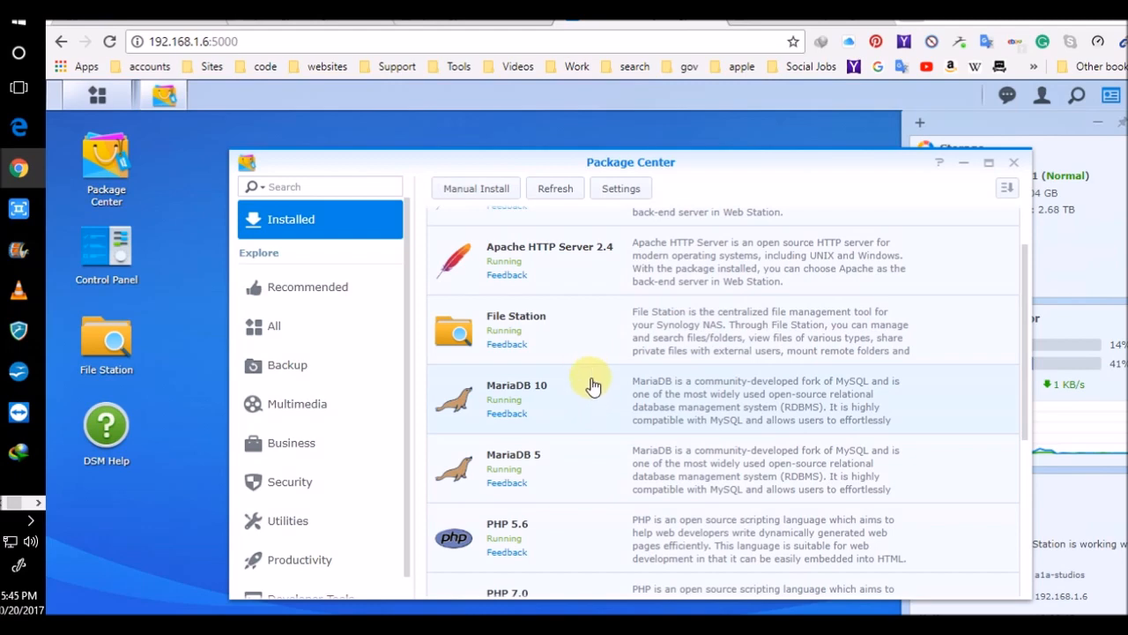
{"action": "scroll", "coordinate": [591, 382], "scroll_direction": "down", "scroll_amount": 1}
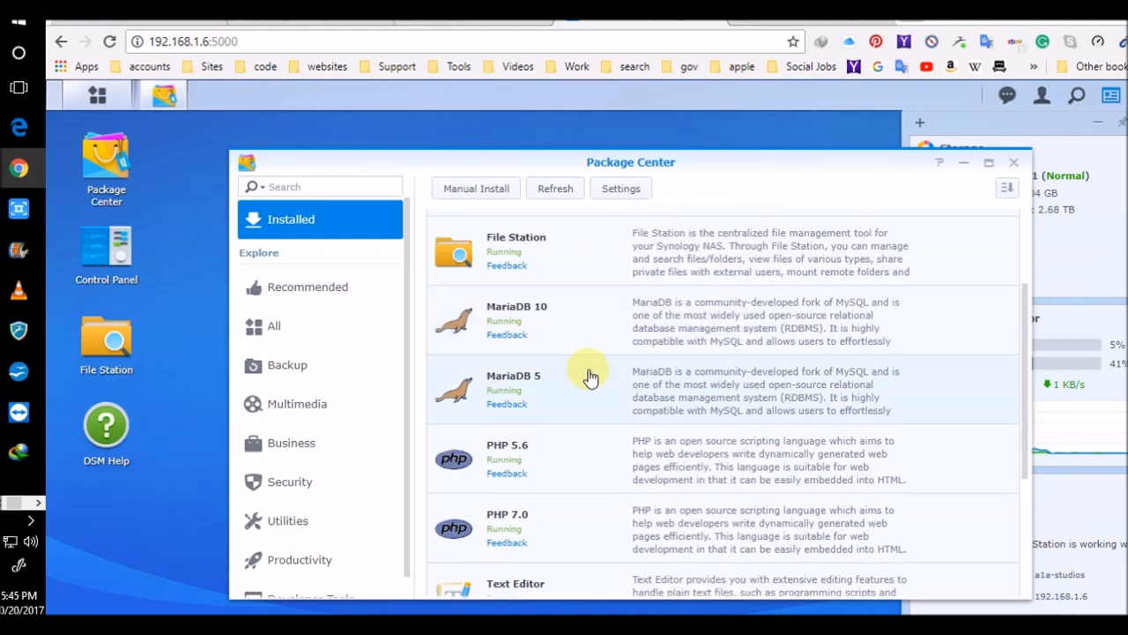
{"action": "scroll", "coordinate": [590, 374], "scroll_direction": "down", "scroll_amount": 1}
{"action": "scroll", "coordinate": [588, 380], "scroll_direction": "down", "scroll_amount": 1}
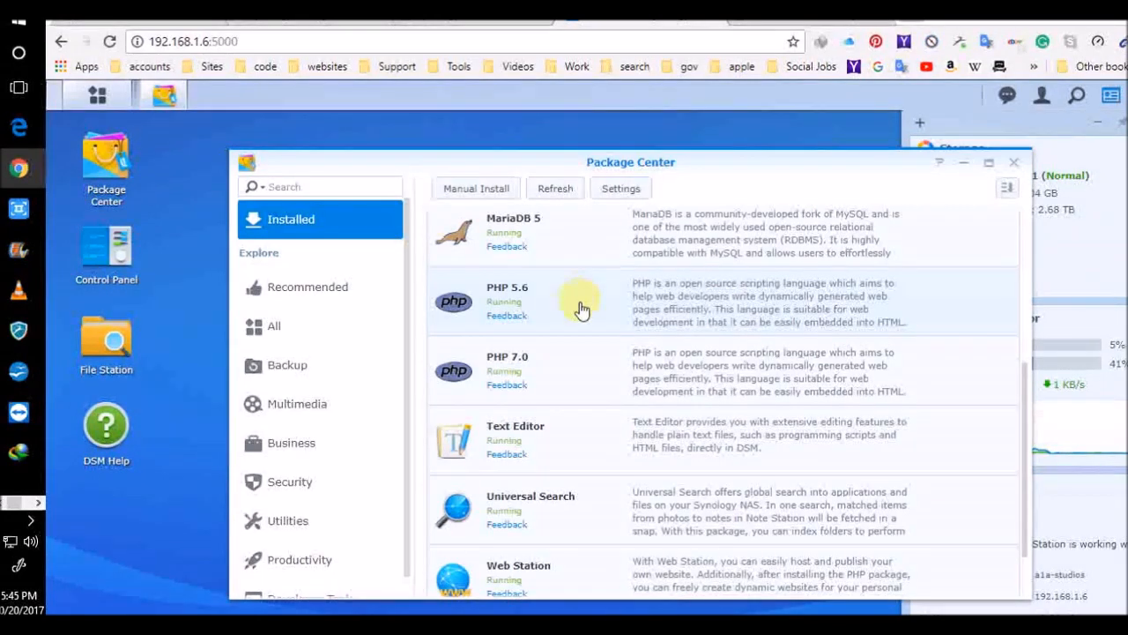
{"action": "scroll", "coordinate": [575, 374], "scroll_direction": "down", "scroll_amount": 1}
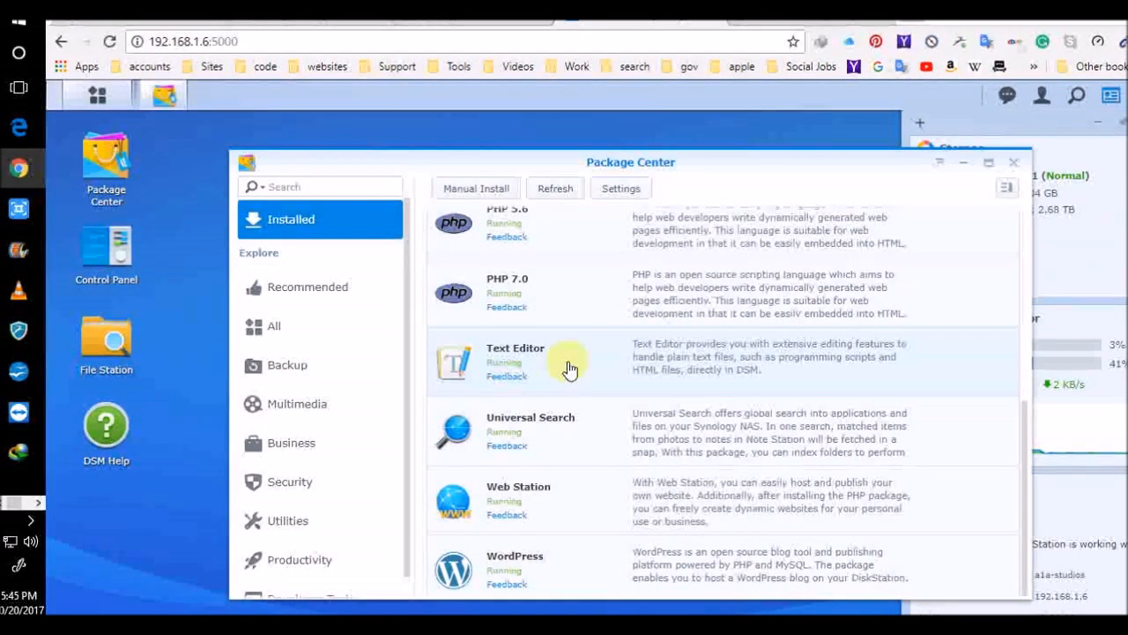
{"action": "scroll", "coordinate": [568, 369], "scroll_direction": "down", "scroll_amount": 1}
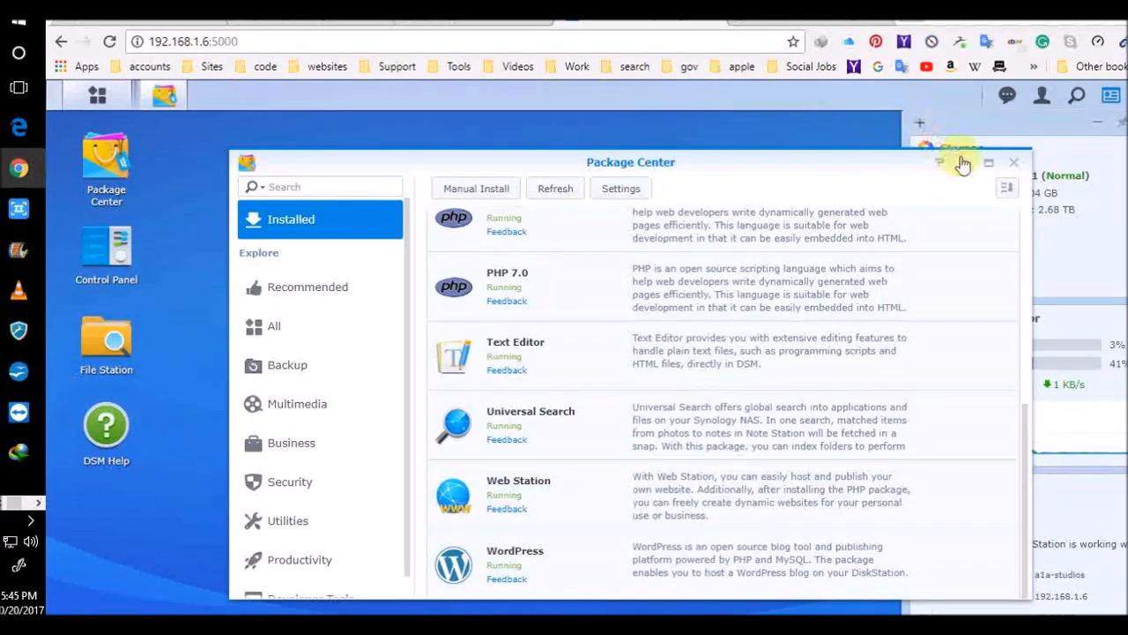
{"action": "left_click", "coordinate": [1015, 165]}
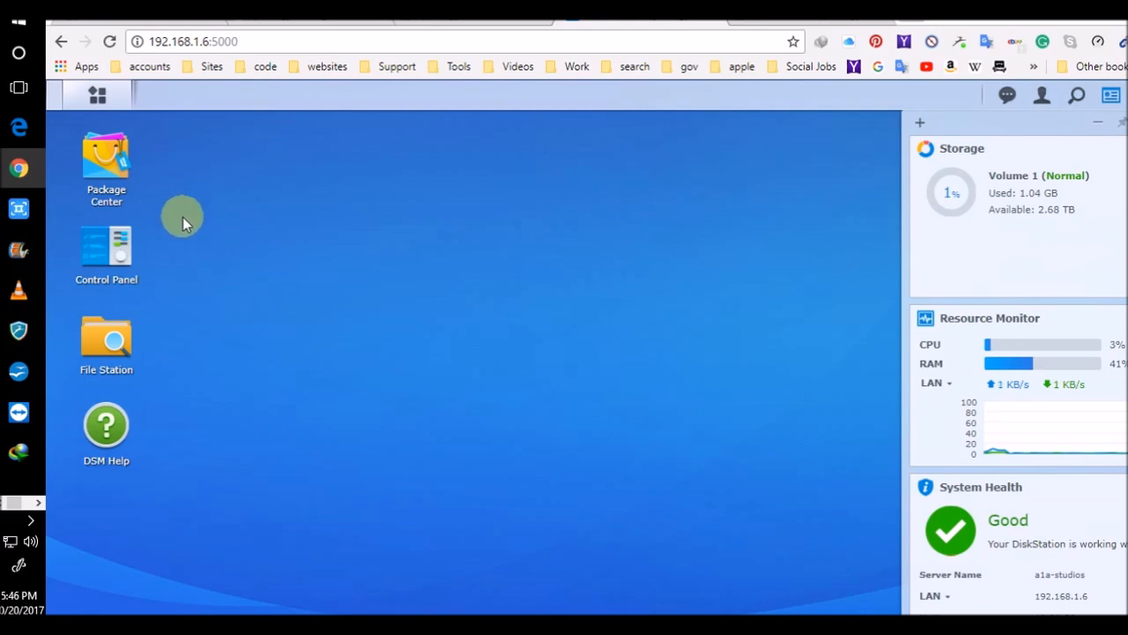
Step: Look over the applications in DSM's main menu, return to the desktop, and hide and show the widgets again
{"action": "left_click", "coordinate": [121, 101]}
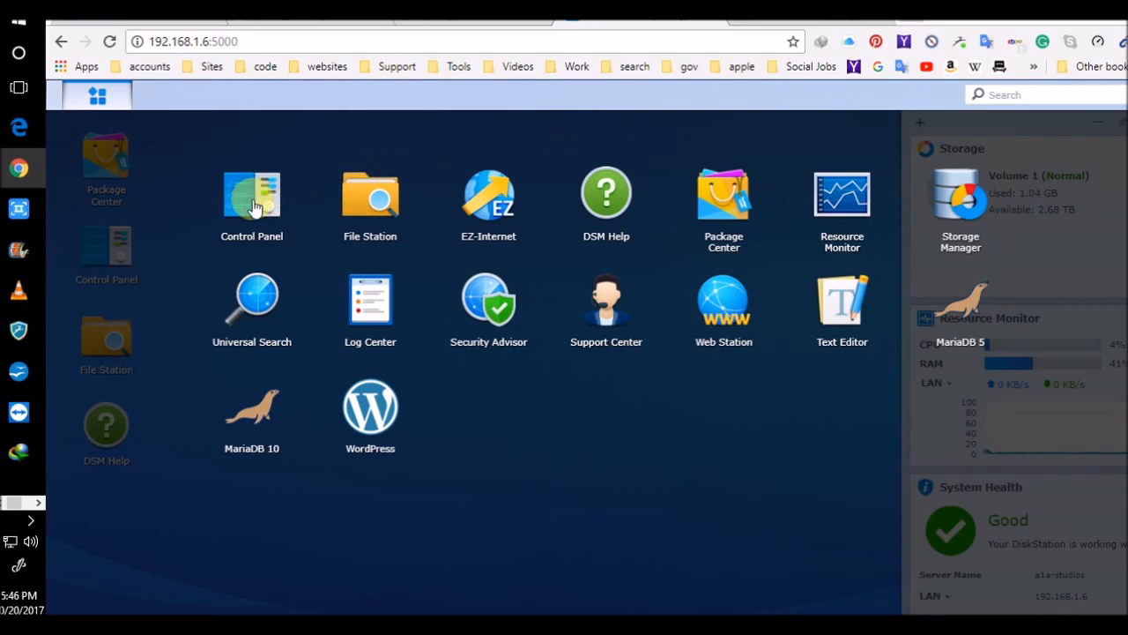
{"action": "left_click", "coordinate": [794, 123]}
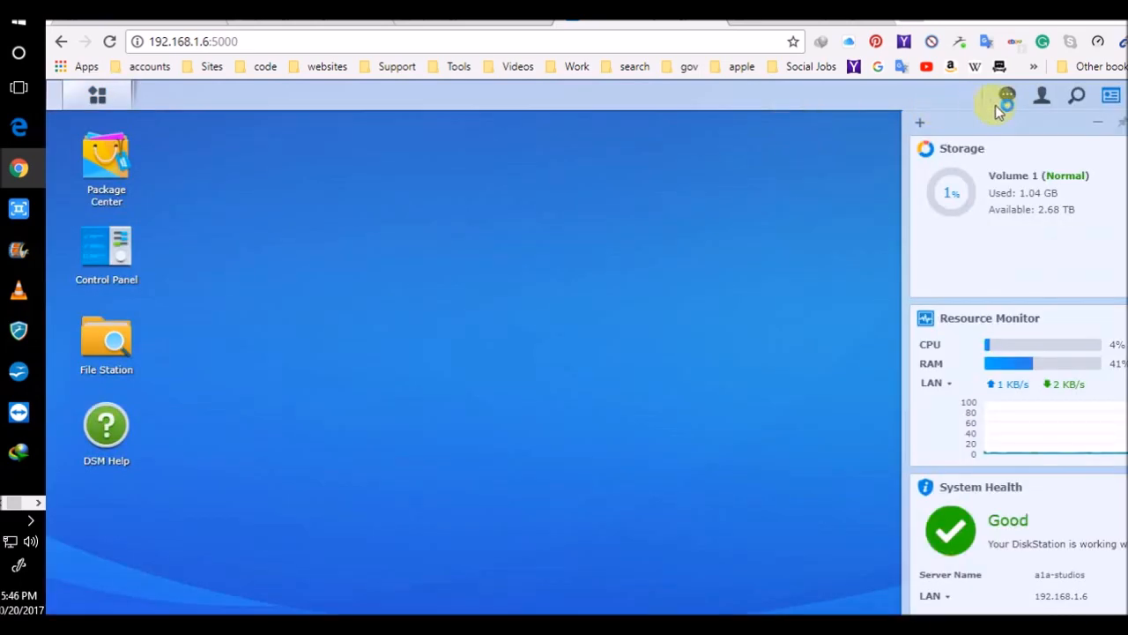
{"action": "left_click", "coordinate": [1110, 97]}
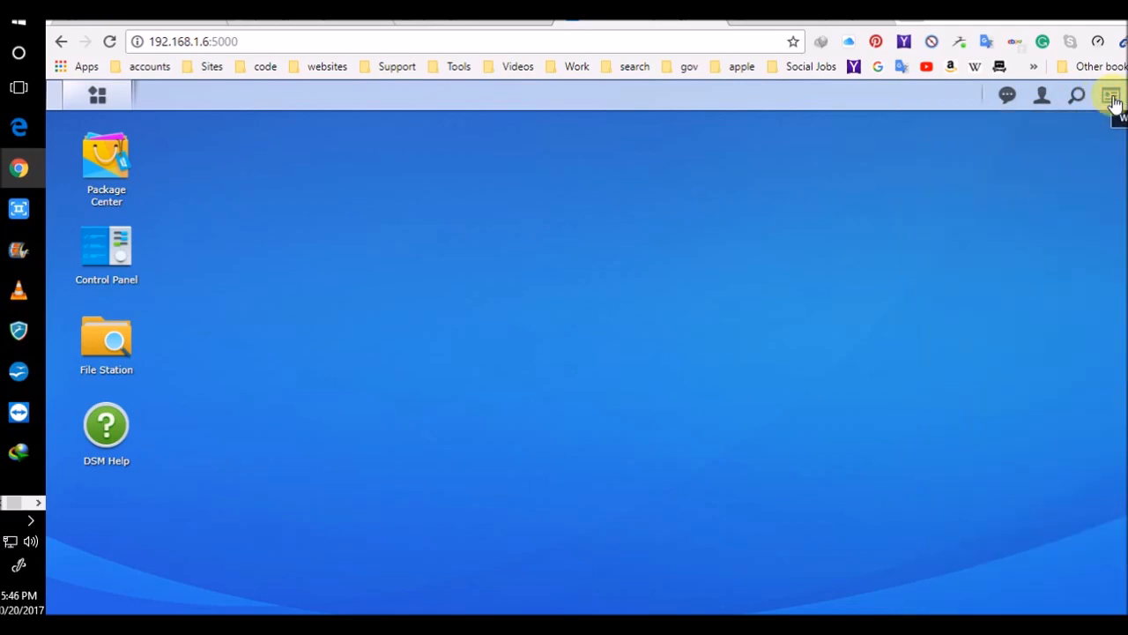
{"action": "left_click", "coordinate": [1109, 95]}
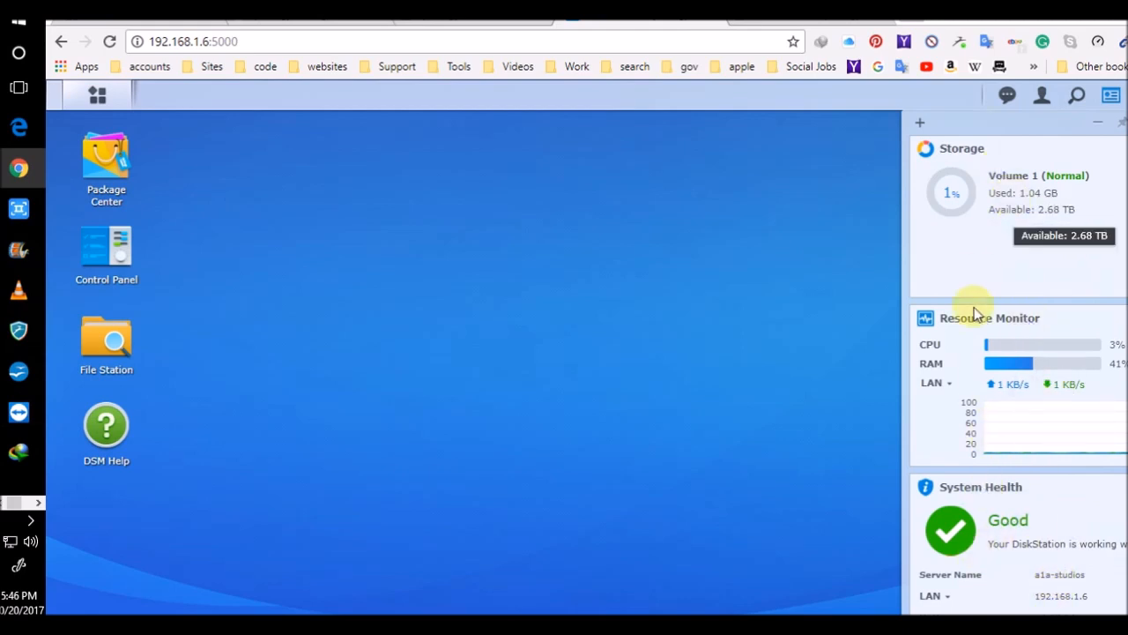
Step: Add the Connected Users, Scheduled Tasks, File Change Log and Recent Logs widgets and look through them
{"action": "left_click", "coordinate": [919, 124]}
{"action": "left_click", "coordinate": [925, 210]}
{"action": "left_click", "coordinate": [925, 233]}
{"action": "left_click", "coordinate": [926, 256]}
{"action": "left_click", "coordinate": [927, 278]}
{"action": "scroll", "coordinate": [1076, 323], "scroll_direction": "down", "scroll_amount": 10}
{"action": "scroll", "coordinate": [1073, 326], "scroll_direction": "up", "scroll_amount": 5}
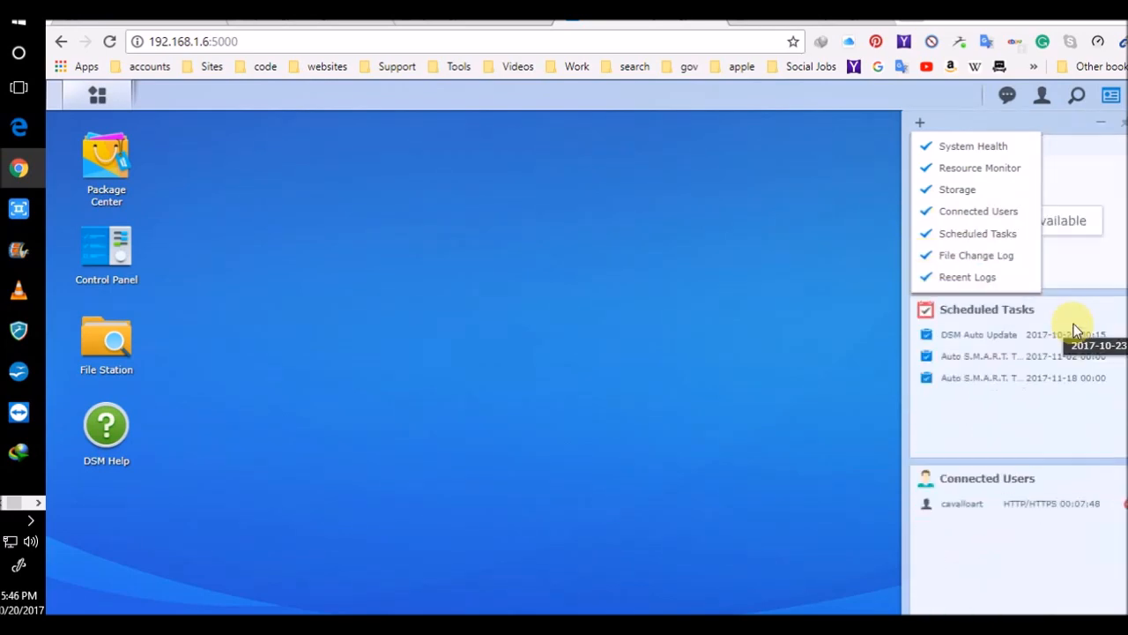
Step: Remove the File Change Log, Recent Logs, Scheduled Tasks and Connected Users widgets and close the widget list
{"action": "left_click", "coordinate": [927, 256]}
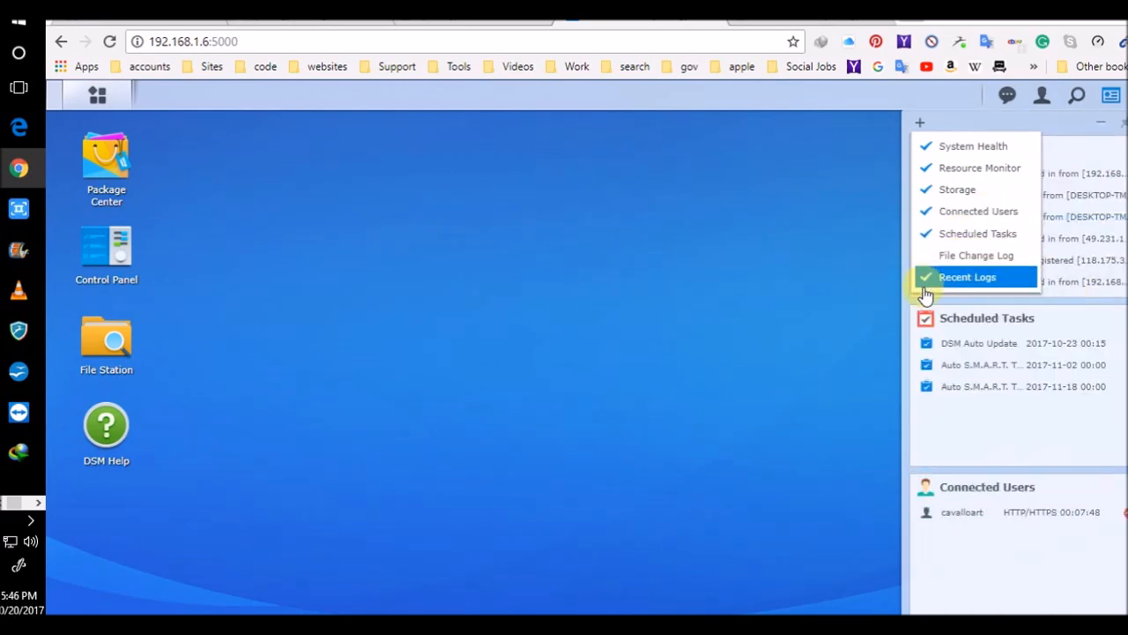
{"action": "left_click", "coordinate": [926, 278]}
{"action": "left_click", "coordinate": [926, 234]}
{"action": "left_click", "coordinate": [926, 216]}
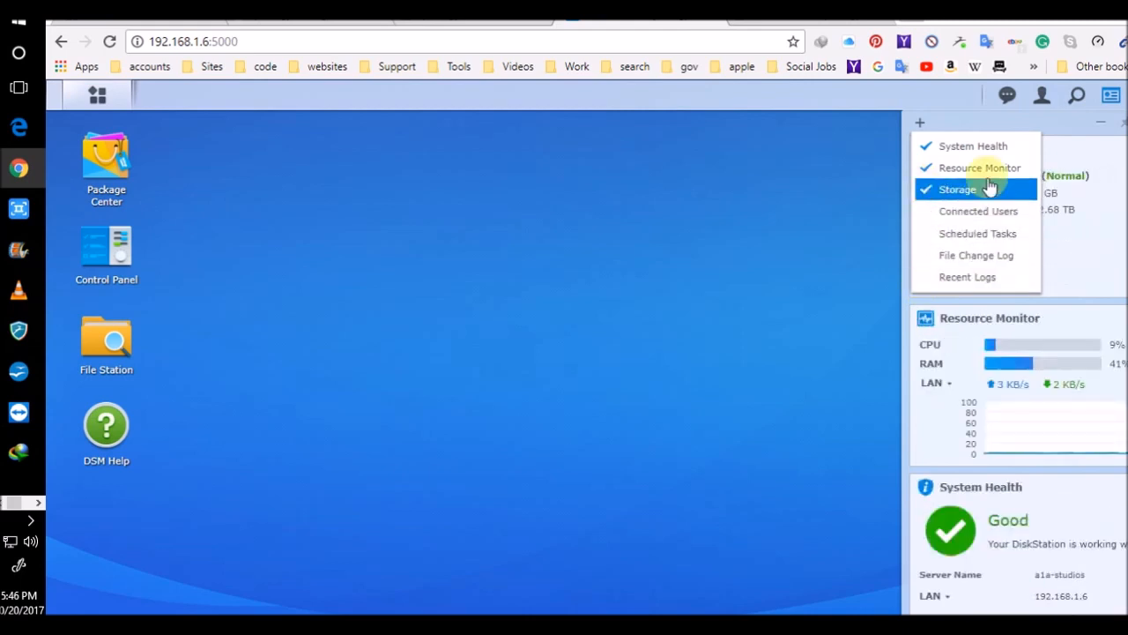
{"action": "left_click", "coordinate": [808, 388]}
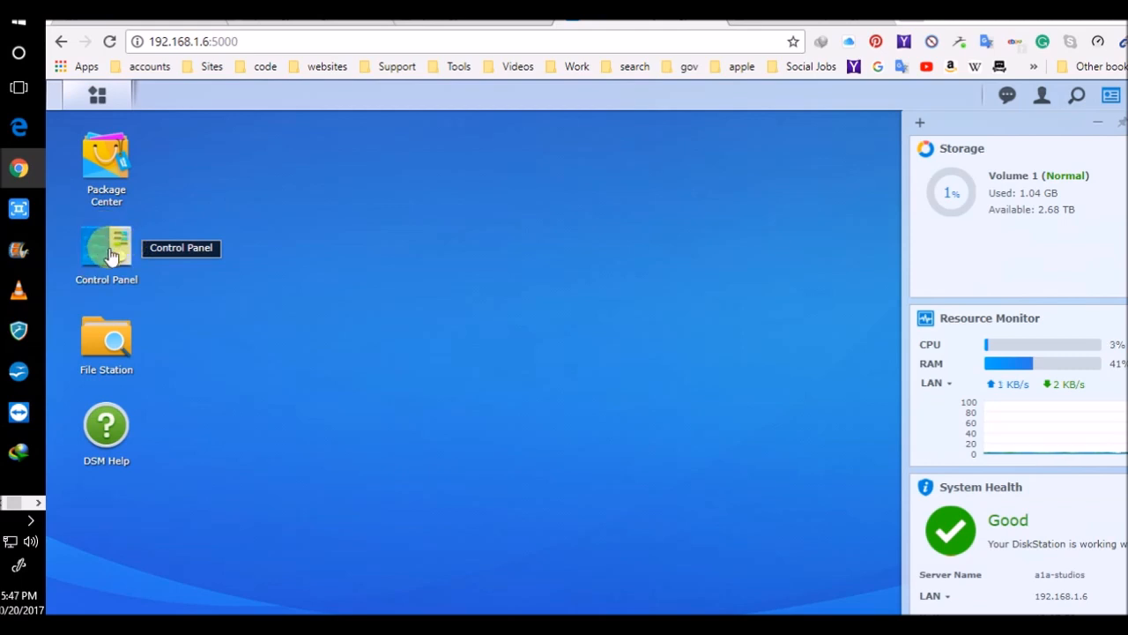
Step: Open File Station and show the contents of the wordpress folder inside the web shared folder
{"action": "left_click", "coordinate": [112, 346]}
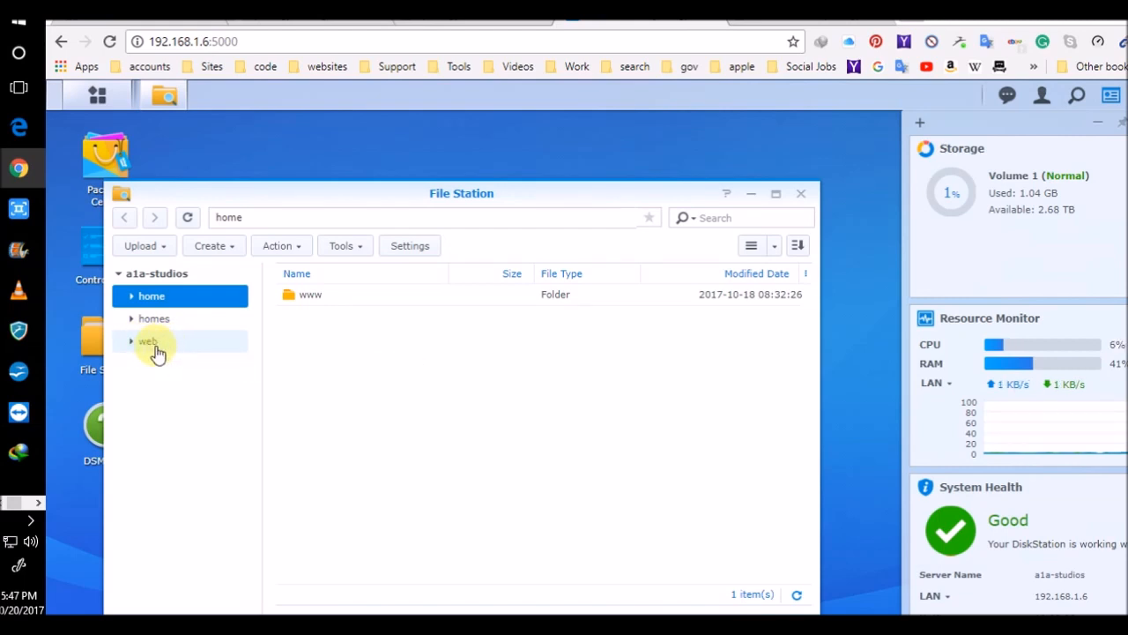
{"action": "left_click", "coordinate": [152, 344]}
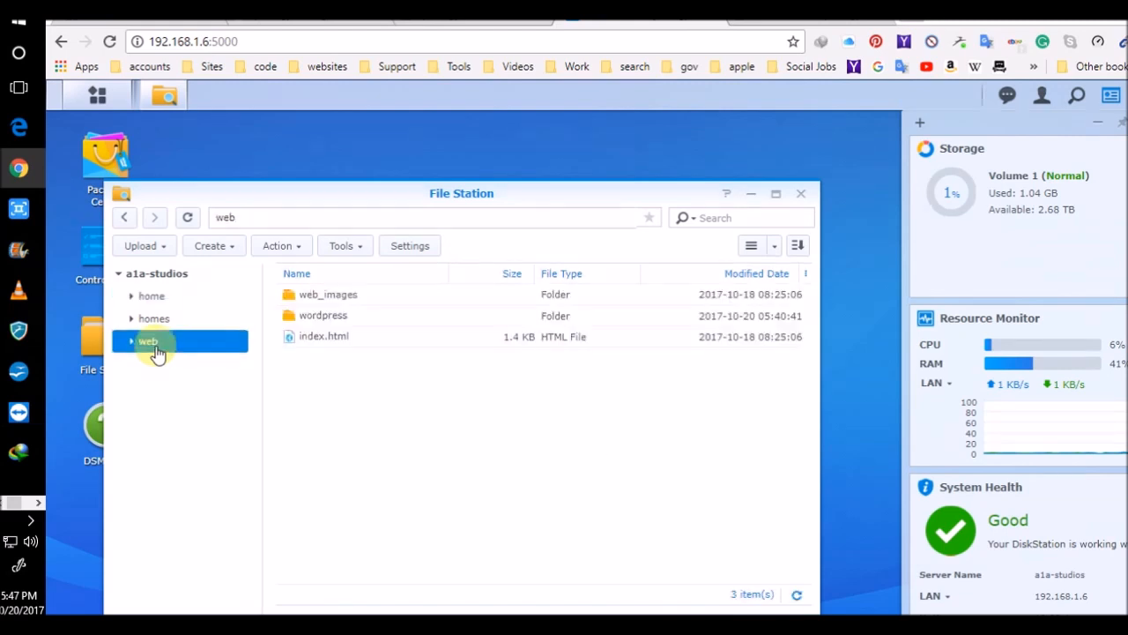
{"action": "double_click", "coordinate": [321, 319]}
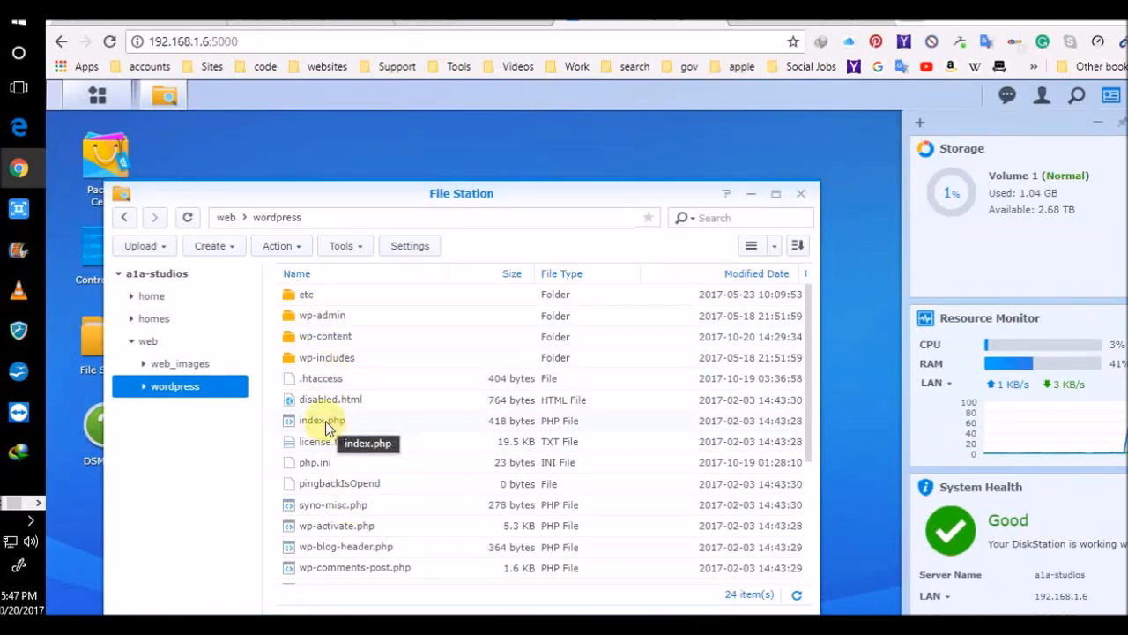
Step: View index.php in Text Editor along with its file and edit commands, and close the editor and File Station
{"action": "double_click", "coordinate": [325, 421]}
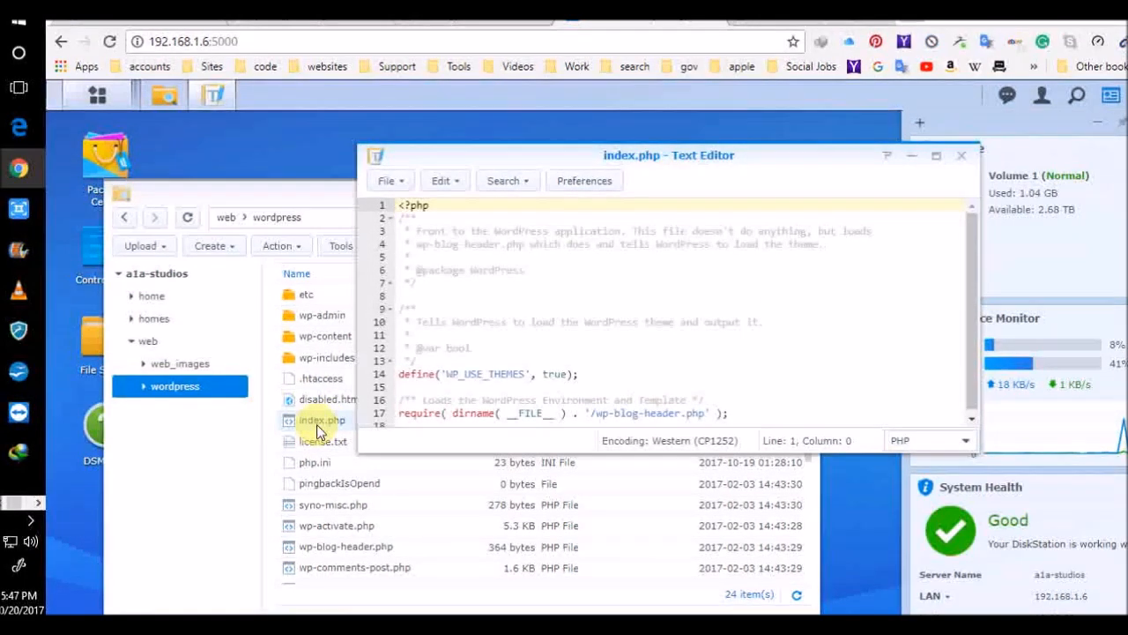
{"action": "scroll", "coordinate": [589, 349], "scroll_direction": "down", "scroll_amount": 1}
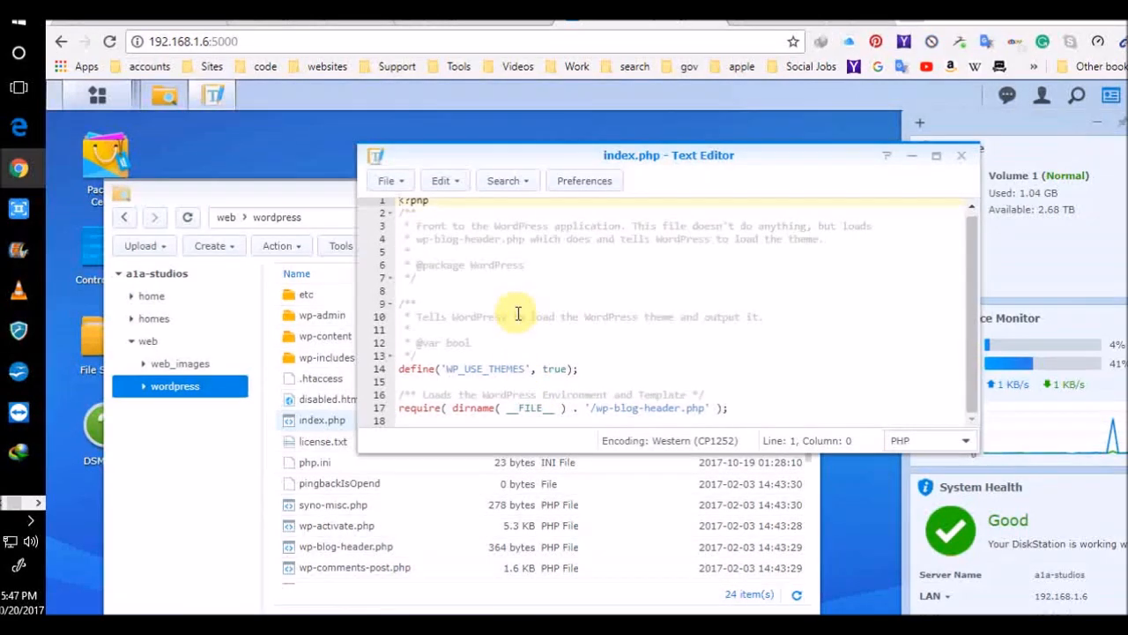
{"action": "left_click", "coordinate": [388, 181]}
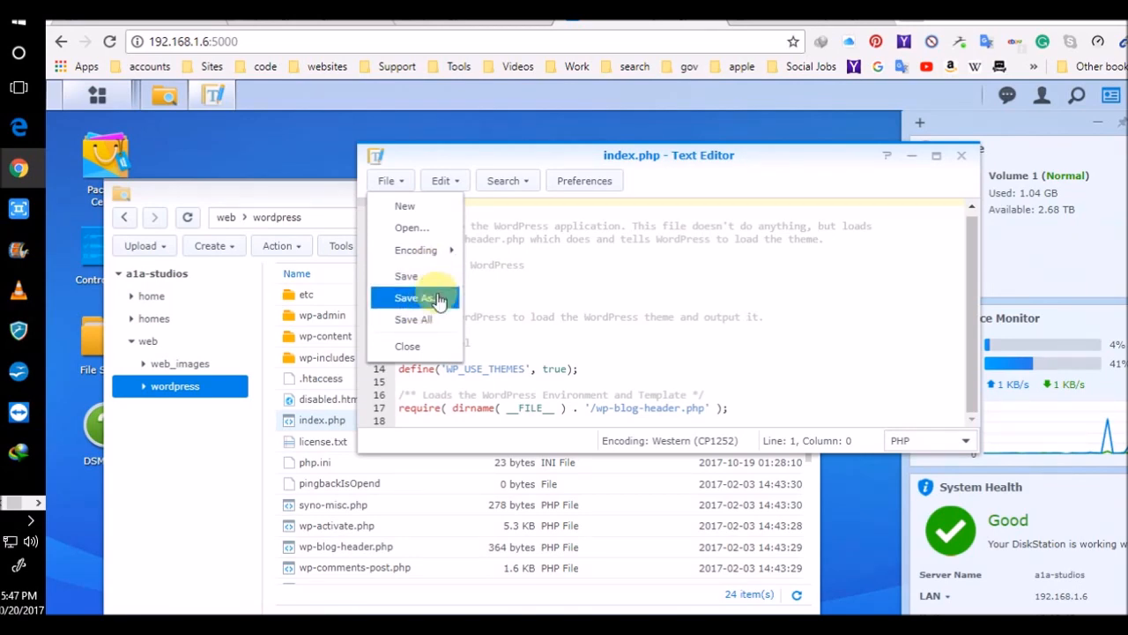
{"action": "key", "text": "Right"}
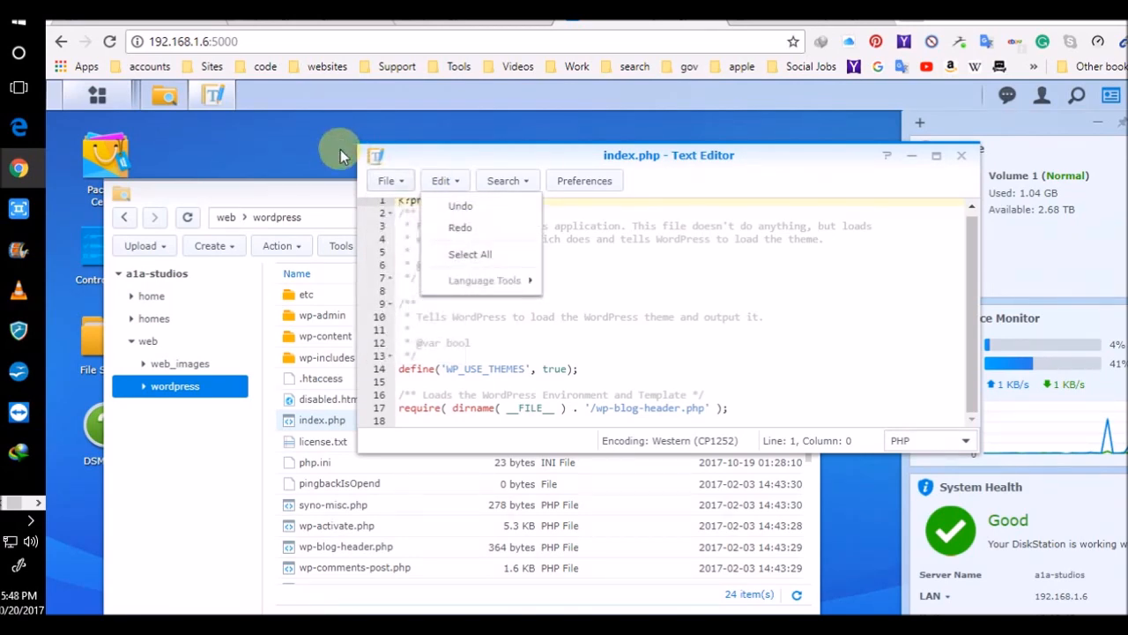
{"action": "left_click", "coordinate": [961, 155]}
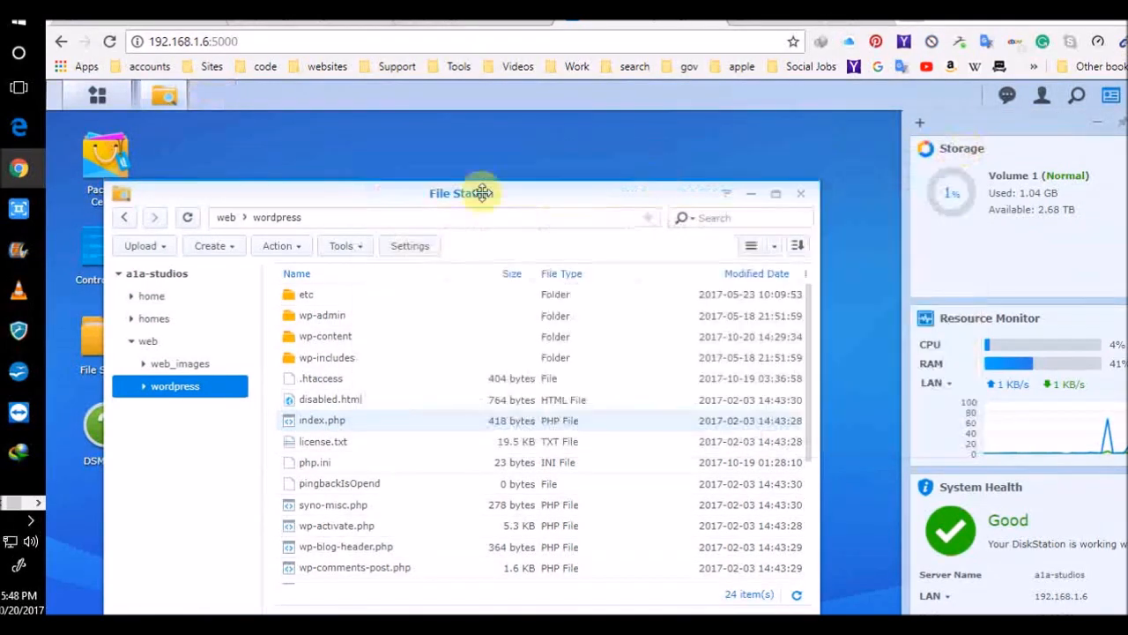
{"action": "left_click", "coordinate": [802, 194]}
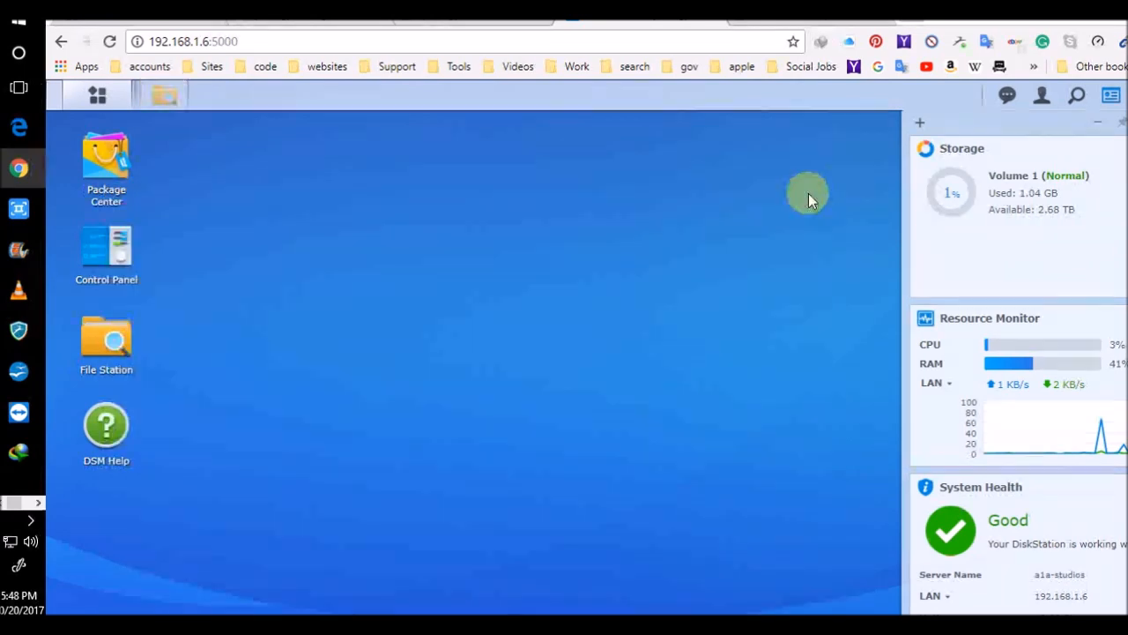
Step: Open the Control Panel's User settings and select the admin account
{"action": "left_click", "coordinate": [152, 270]}
{"action": "left_click", "coordinate": [396, 263]}
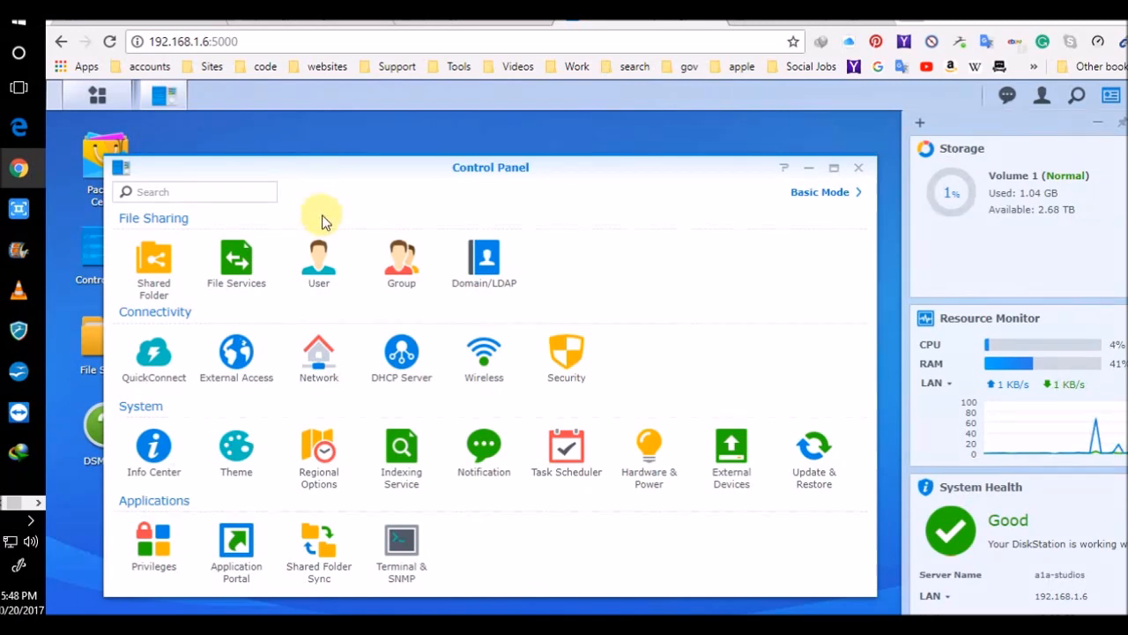
{"action": "left_click", "coordinate": [321, 277]}
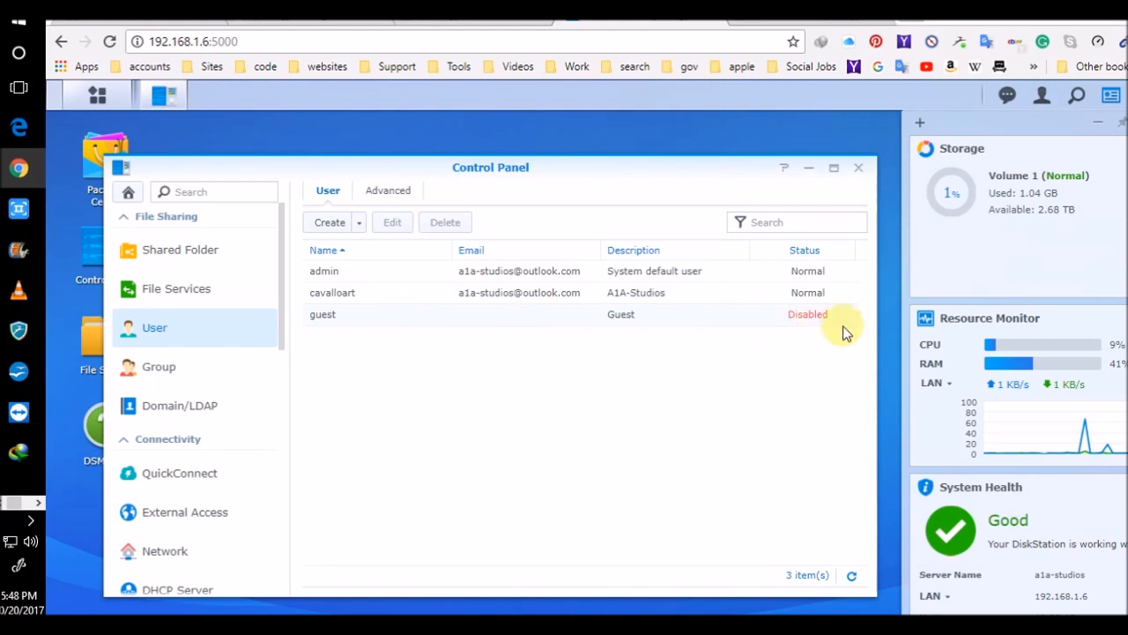
{"action": "left_click", "coordinate": [404, 276]}
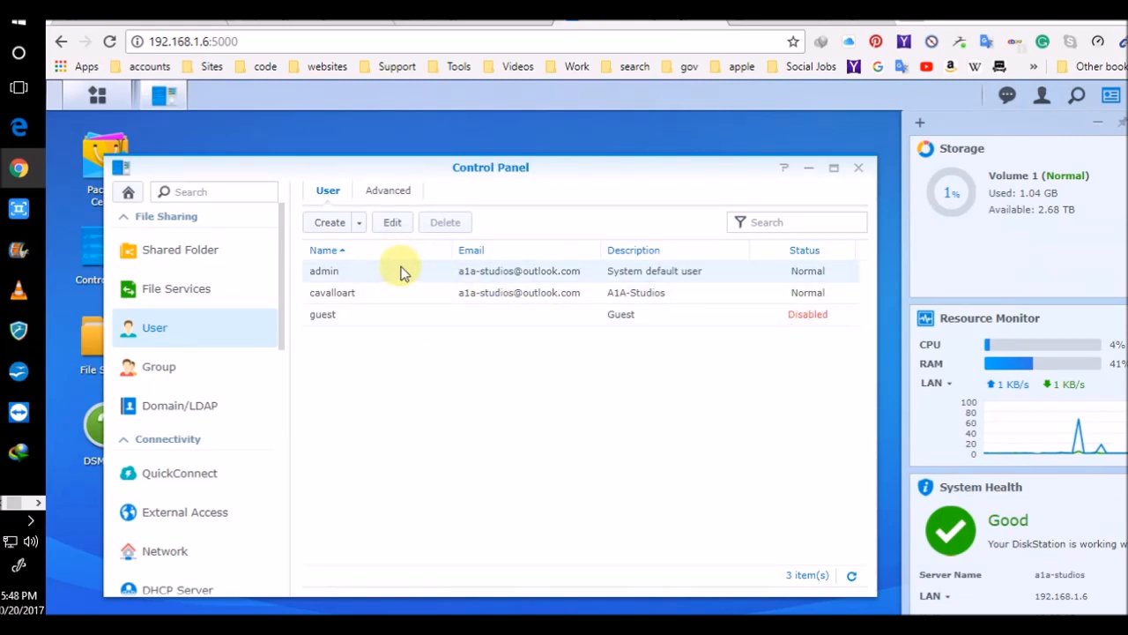
Step: Review the advanced user settings from Password Settings to User Home and return to the user list
{"action": "left_click", "coordinate": [393, 193]}
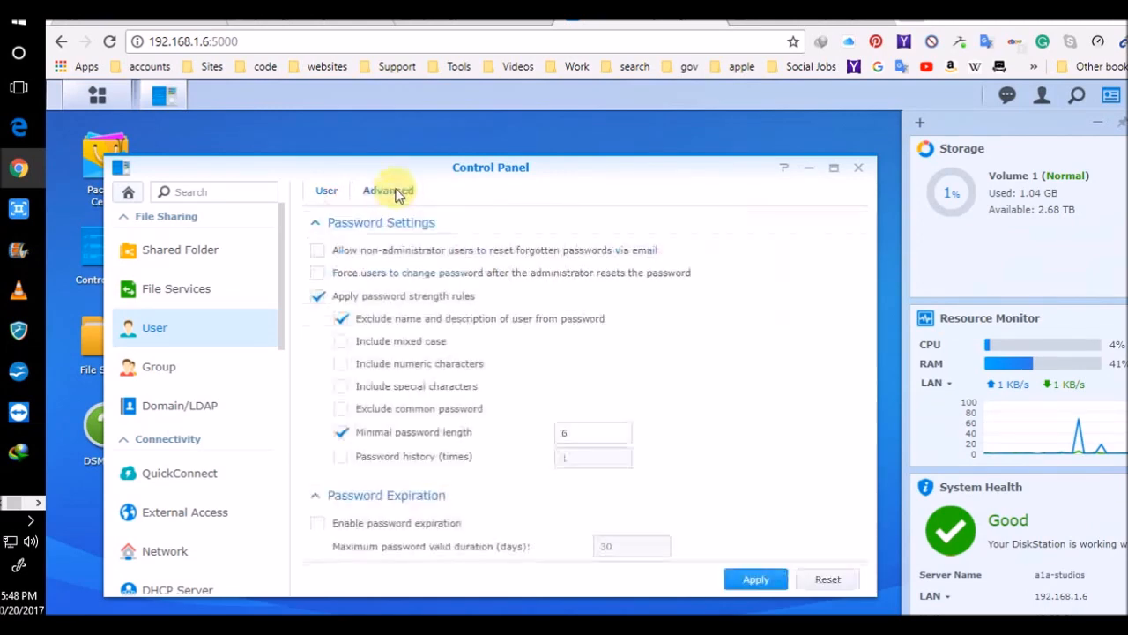
{"action": "scroll", "coordinate": [485, 387], "scroll_direction": "down", "scroll_amount": 3}
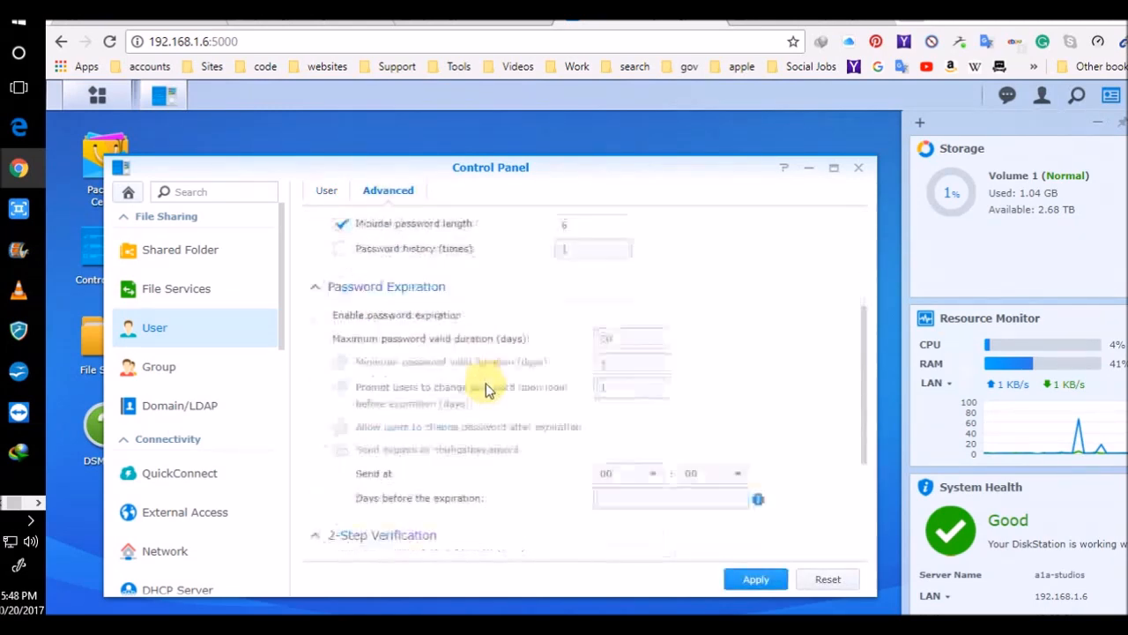
{"action": "scroll", "coordinate": [485, 382], "scroll_direction": "down", "scroll_amount": 2}
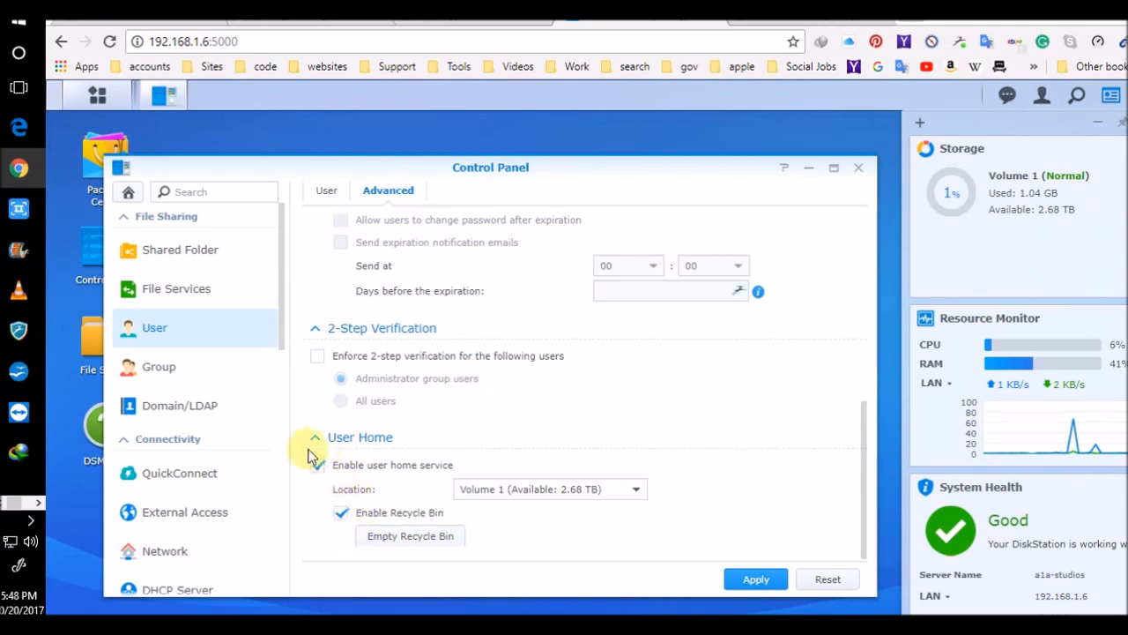
{"action": "scroll", "coordinate": [442, 401], "scroll_direction": "up", "scroll_amount": 5}
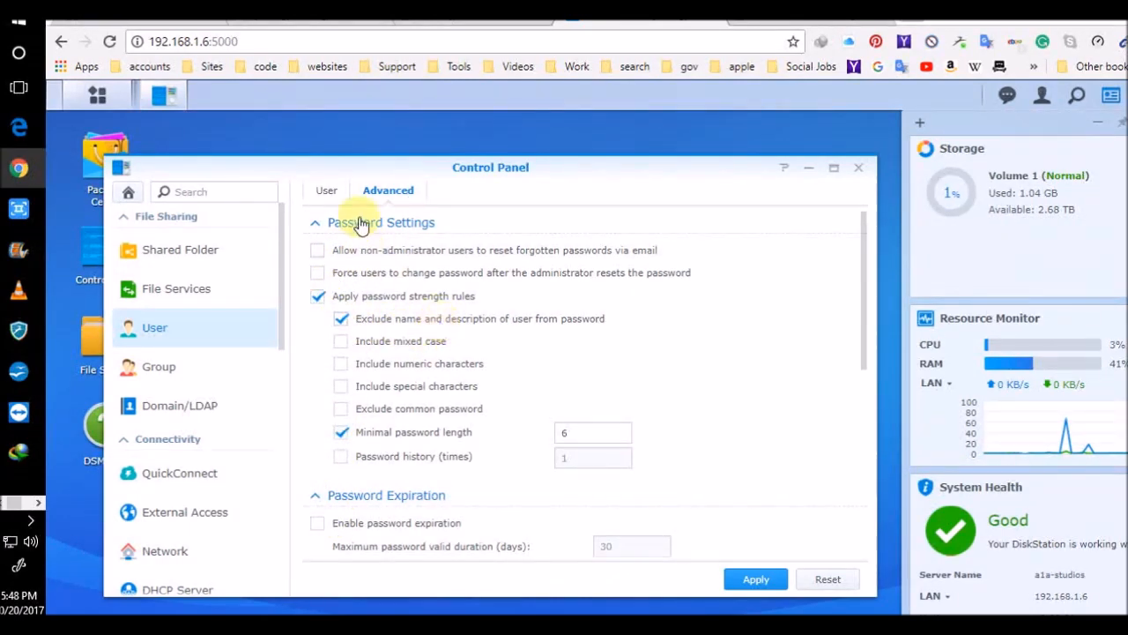
{"action": "left_click", "coordinate": [327, 190]}
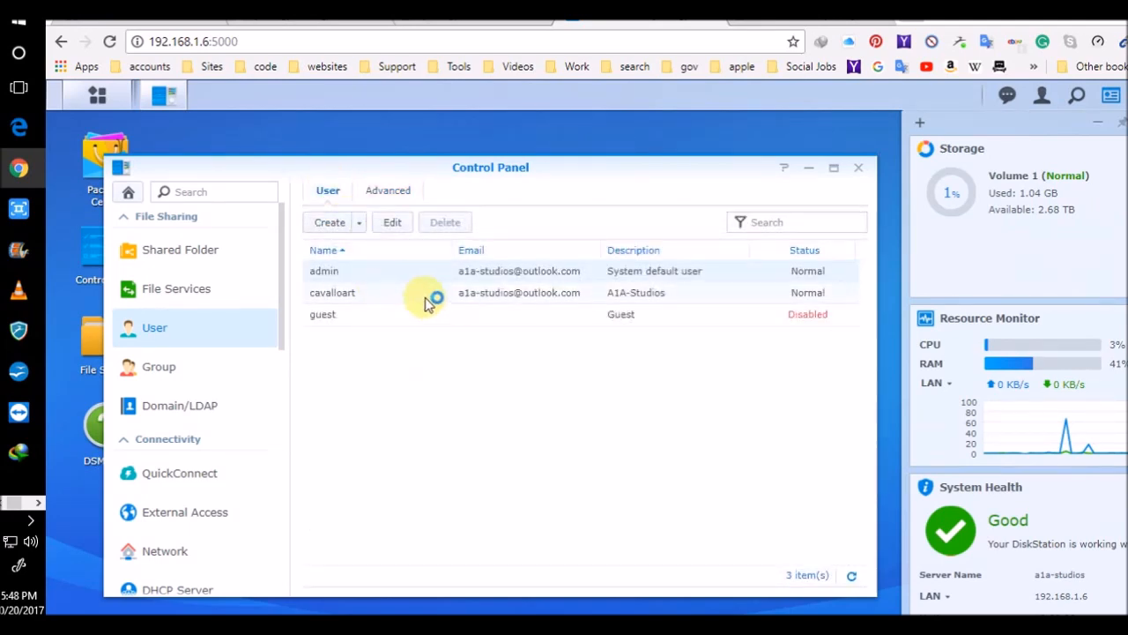
Step: Review the admin account's info, user groups, permissions, quota and speed limit, and close its settings without saving
{"action": "left_click", "coordinate": [391, 223]}
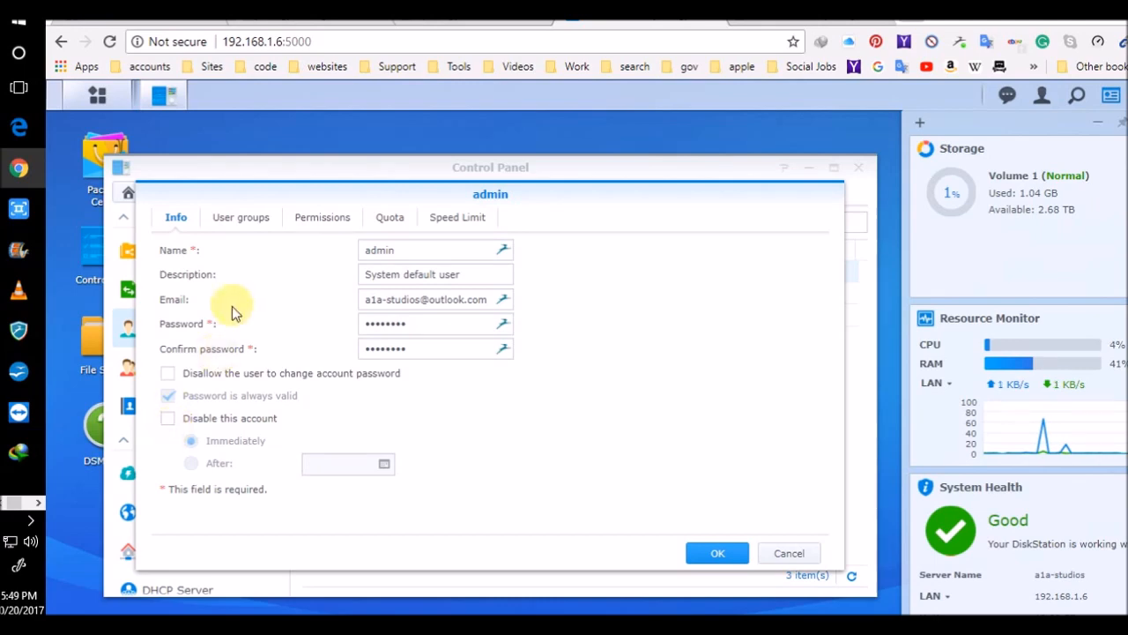
{"action": "left_click", "coordinate": [248, 223]}
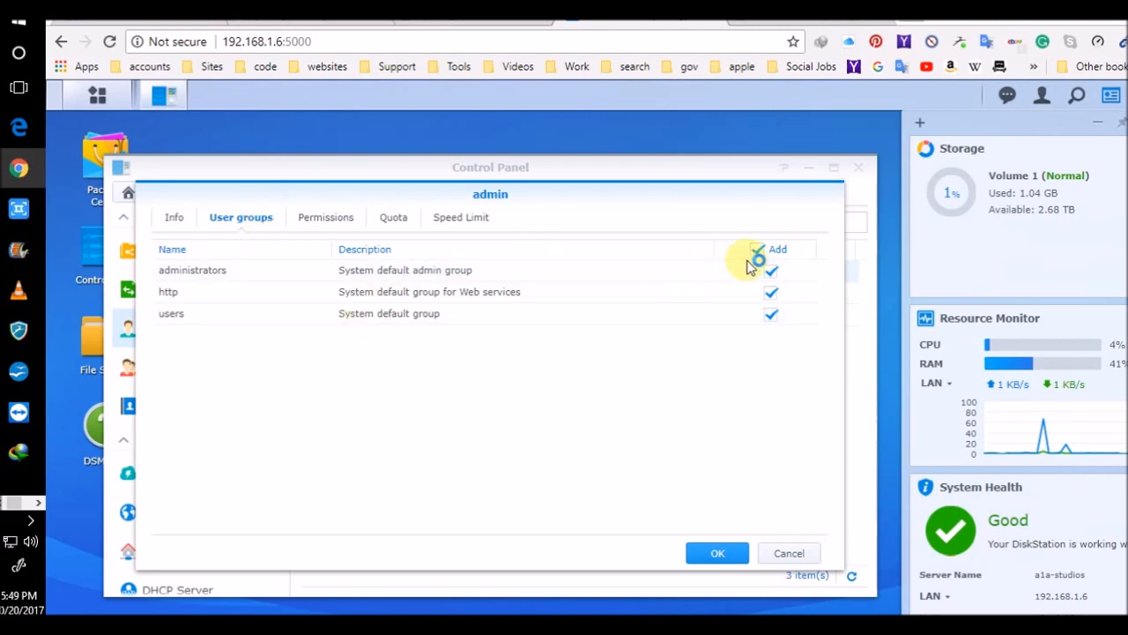
{"action": "left_click", "coordinate": [771, 294]}
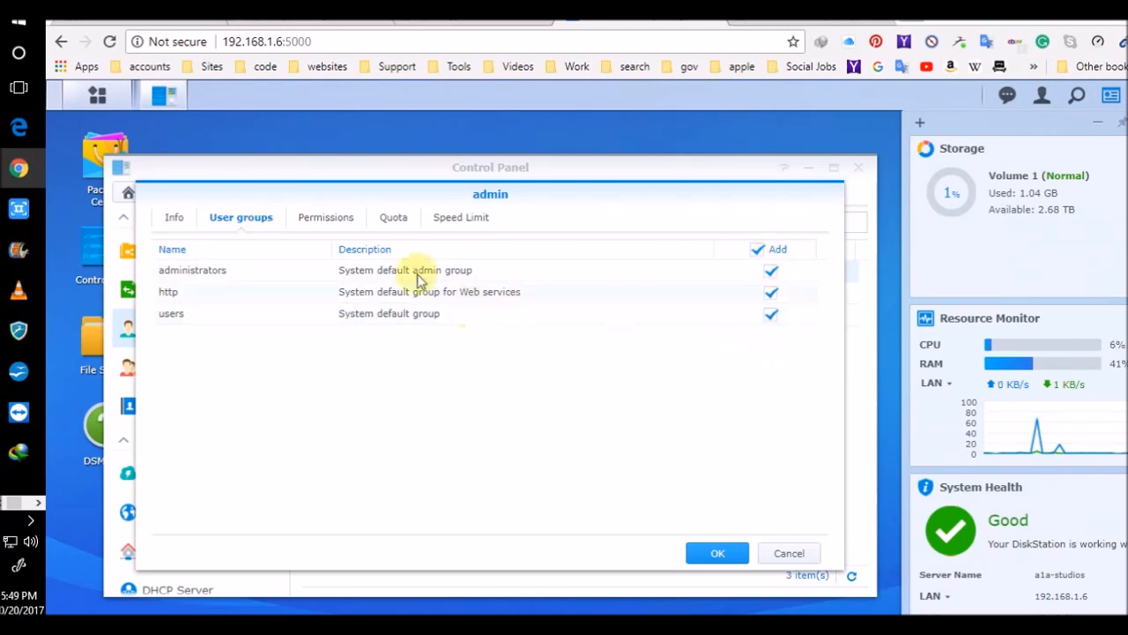
{"action": "left_click", "coordinate": [323, 219]}
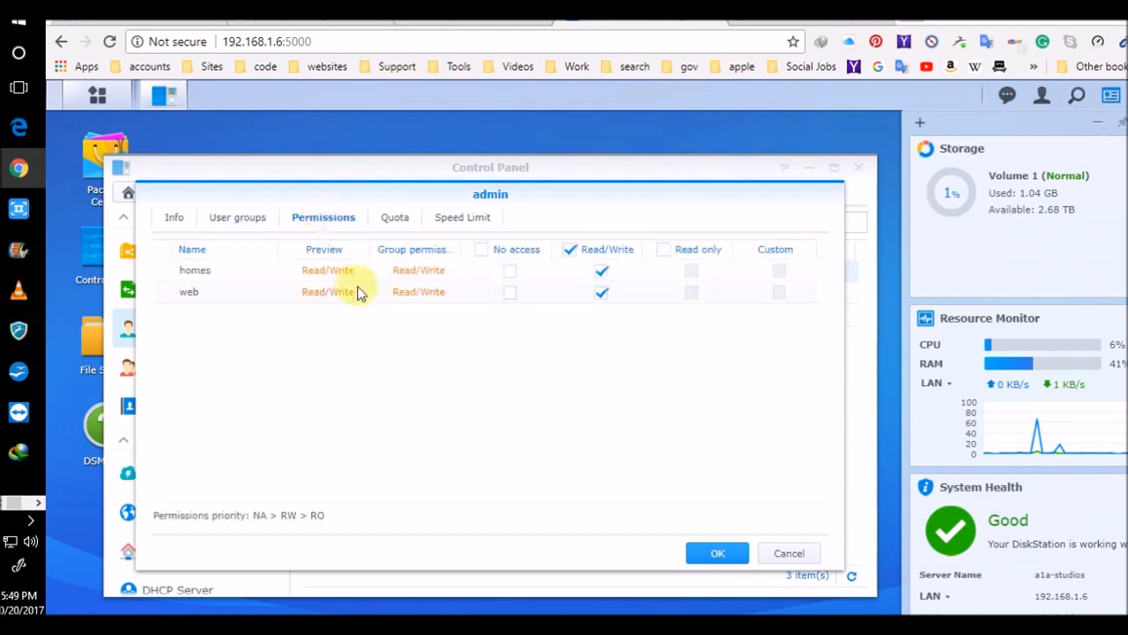
{"action": "left_click", "coordinate": [601, 269]}
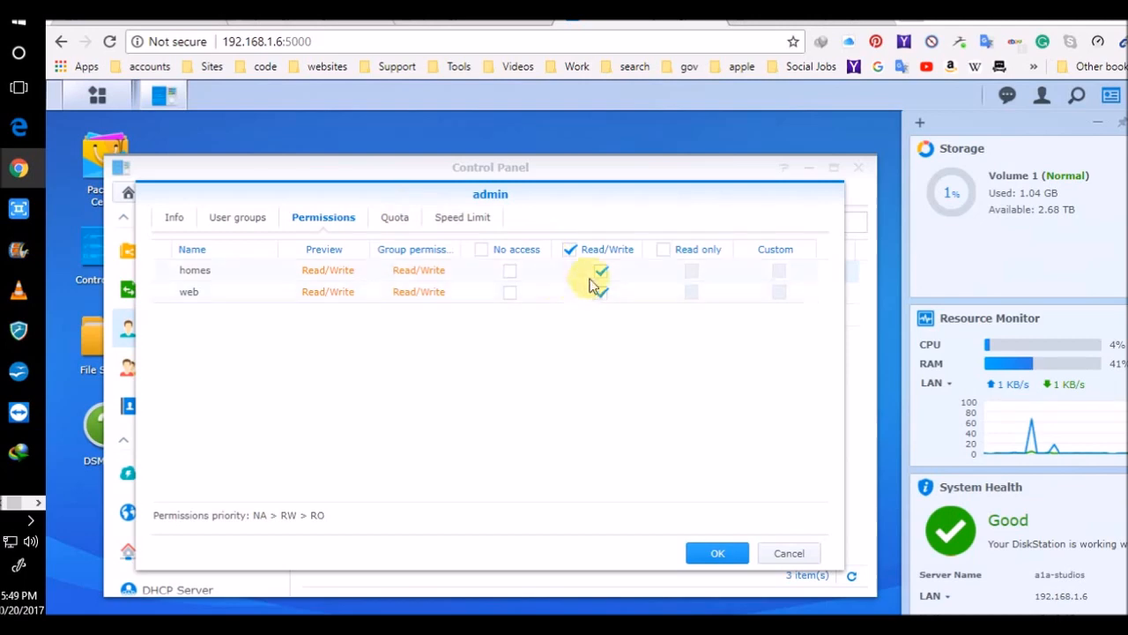
{"action": "left_click", "coordinate": [402, 227]}
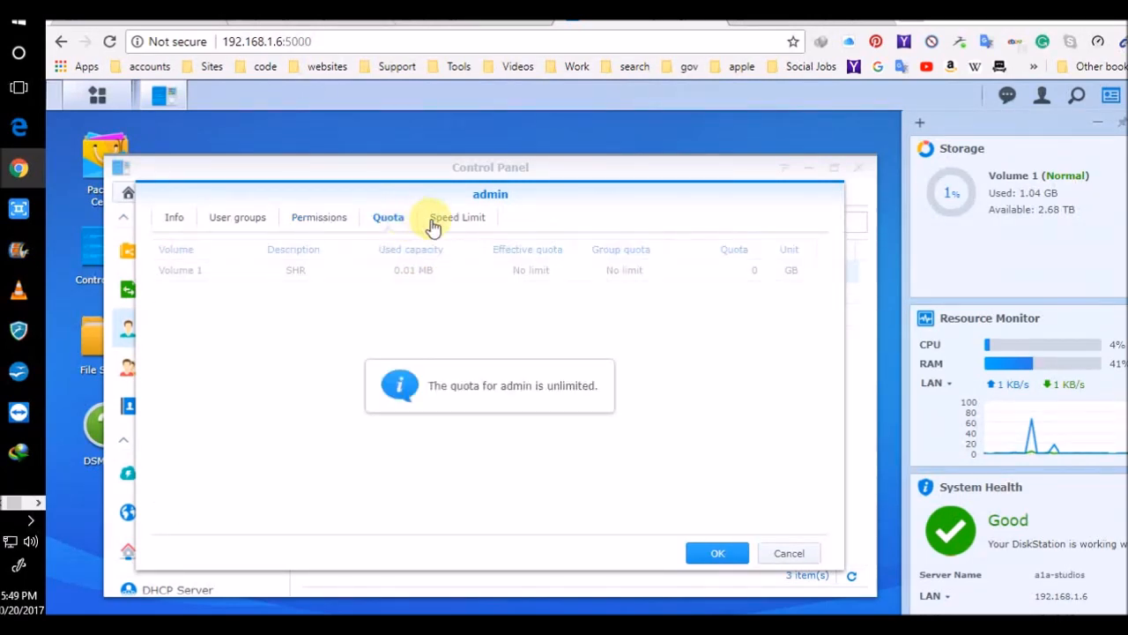
{"action": "left_click", "coordinate": [475, 223]}
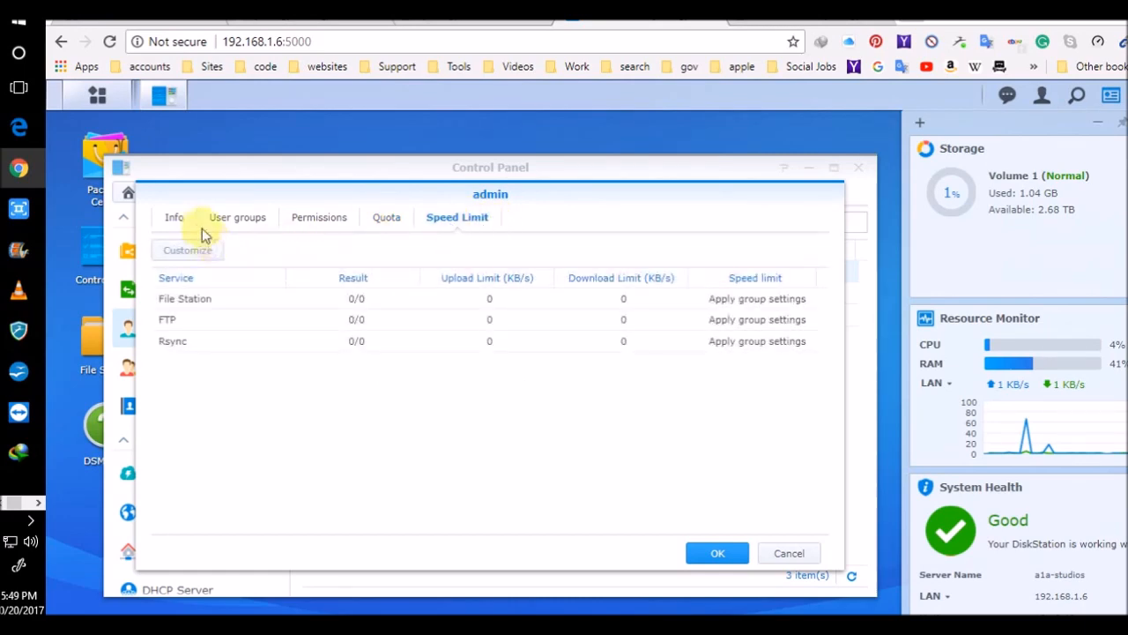
{"action": "left_click", "coordinate": [178, 219]}
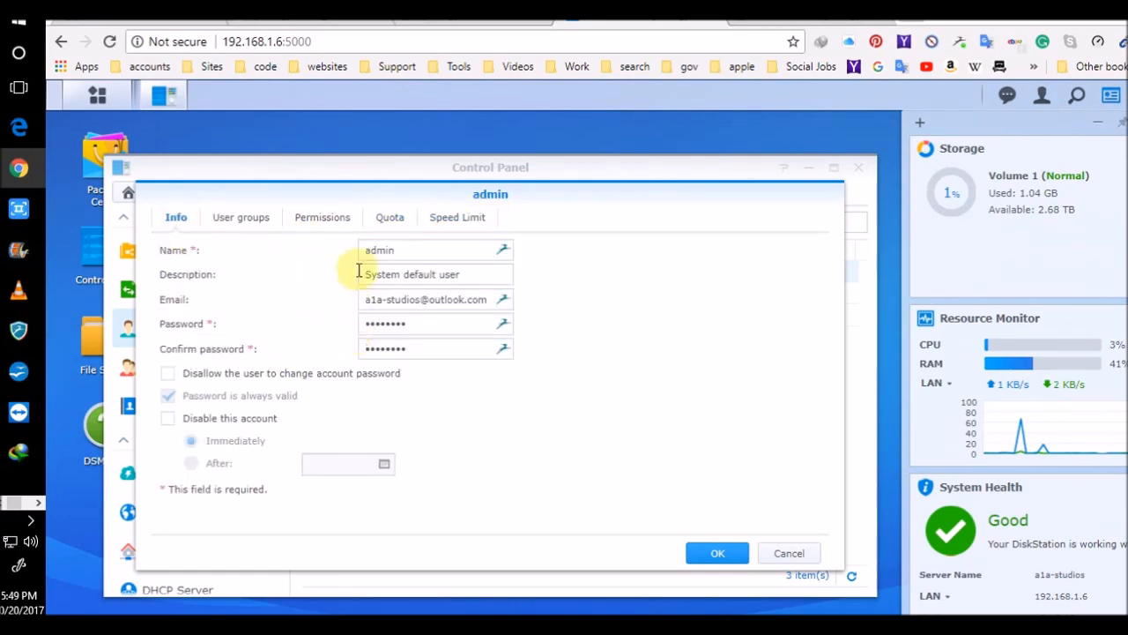
{"action": "left_click", "coordinate": [791, 552]}
Step: Add the A1A-Studios user to all groups, including http, save the account, and decline storing its password in Dashlane
{"action": "left_click", "coordinate": [377, 294]}
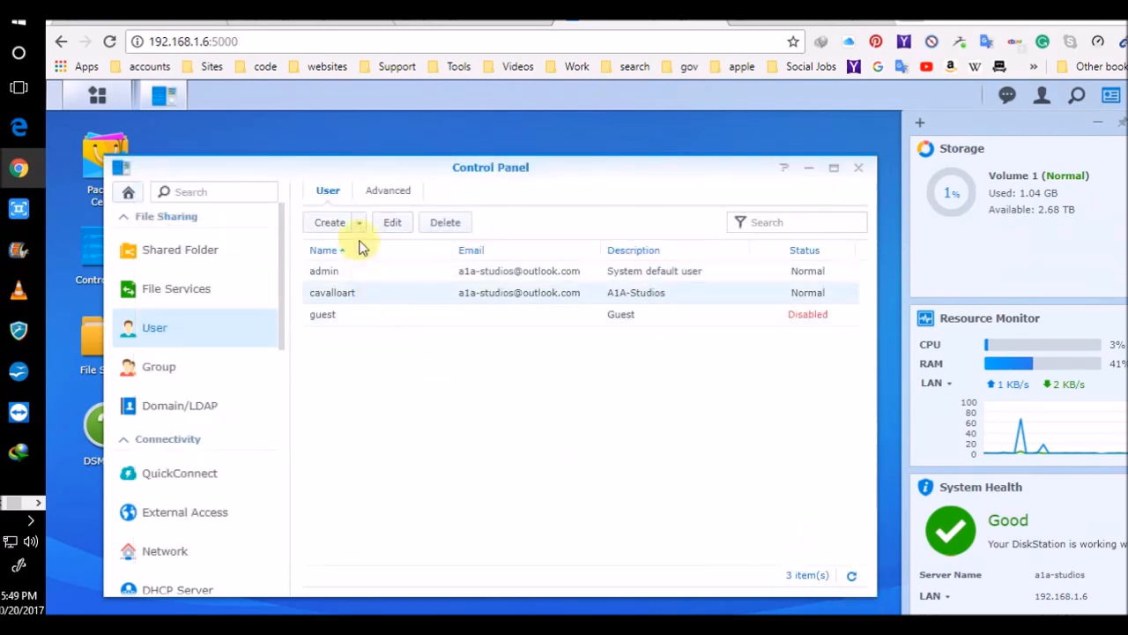
{"action": "left_click", "coordinate": [393, 224]}
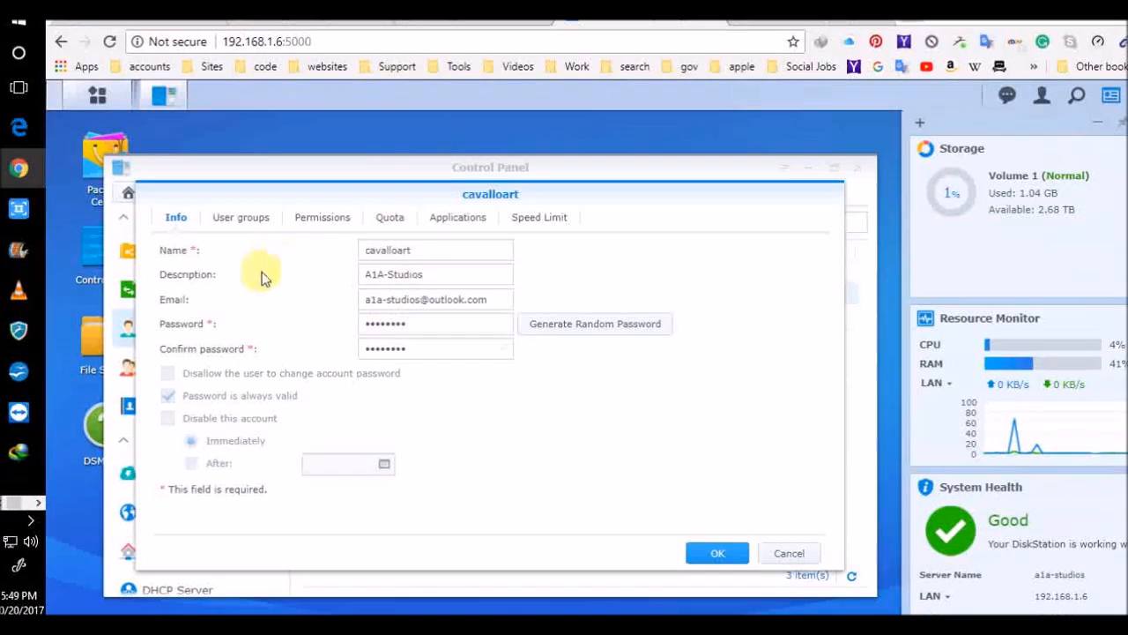
{"action": "left_click", "coordinate": [244, 218]}
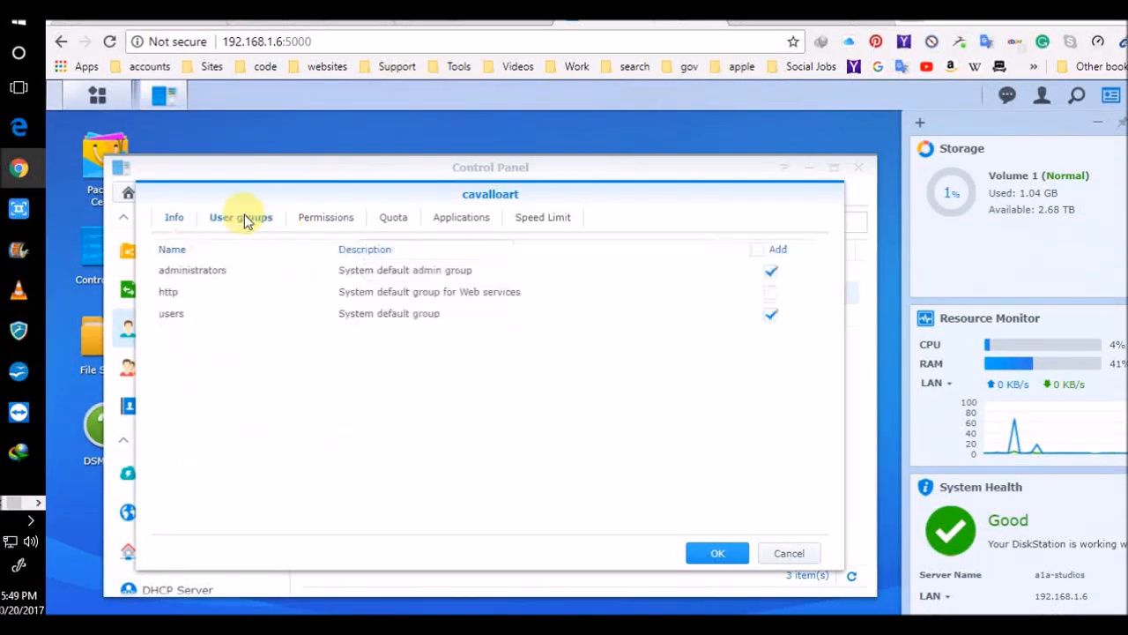
{"action": "left_click", "coordinate": [769, 269]}
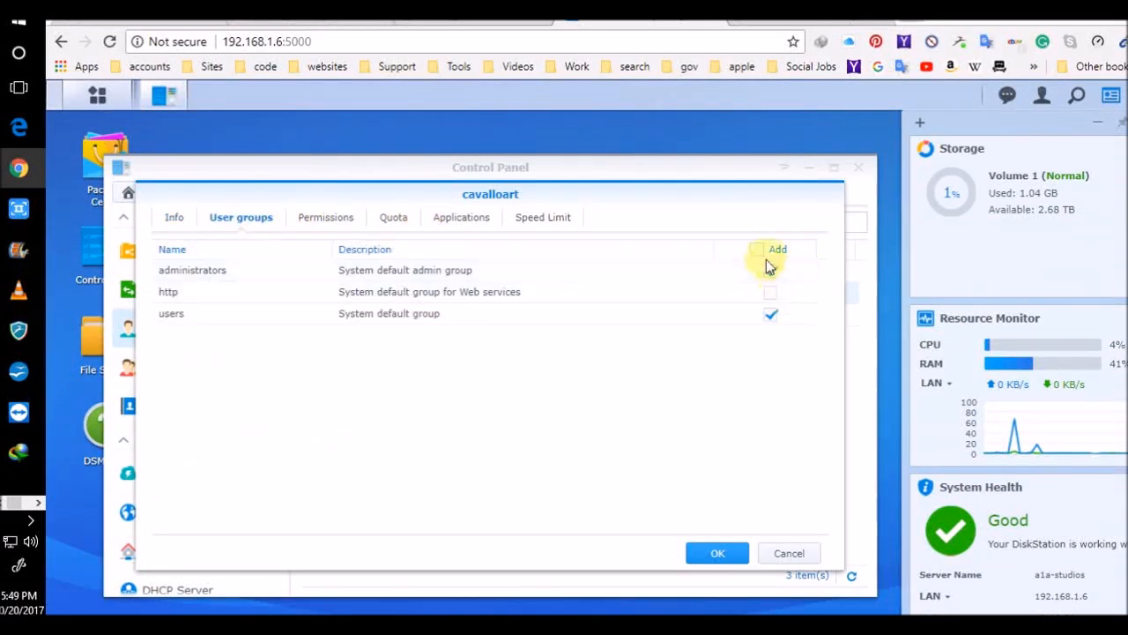
{"action": "left_click", "coordinate": [756, 251]}
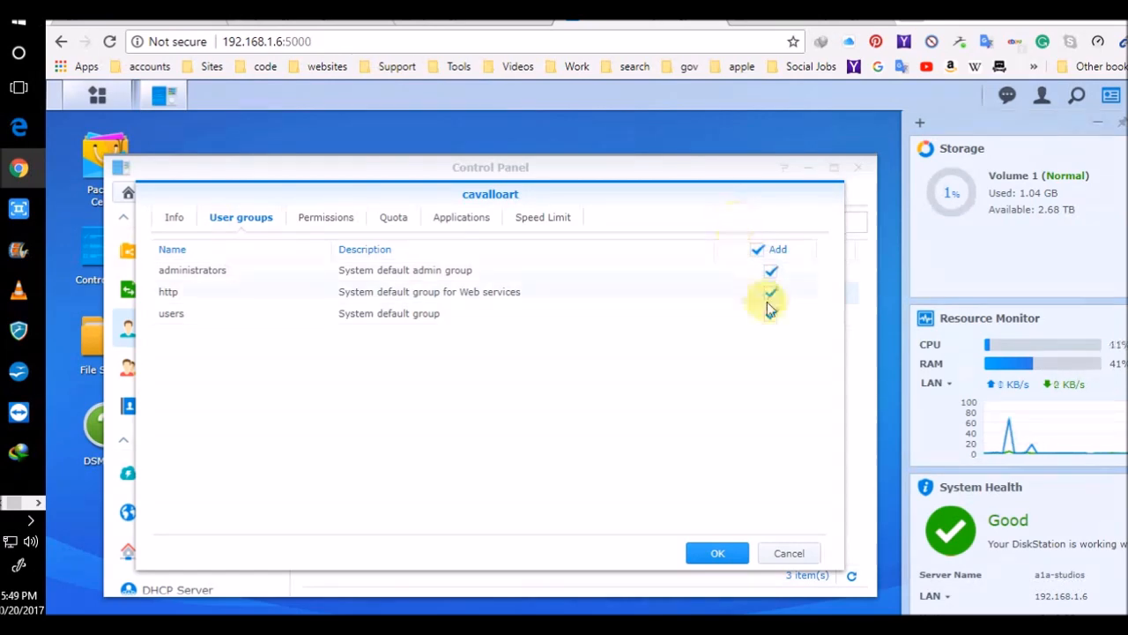
{"action": "left_click", "coordinate": [715, 553]}
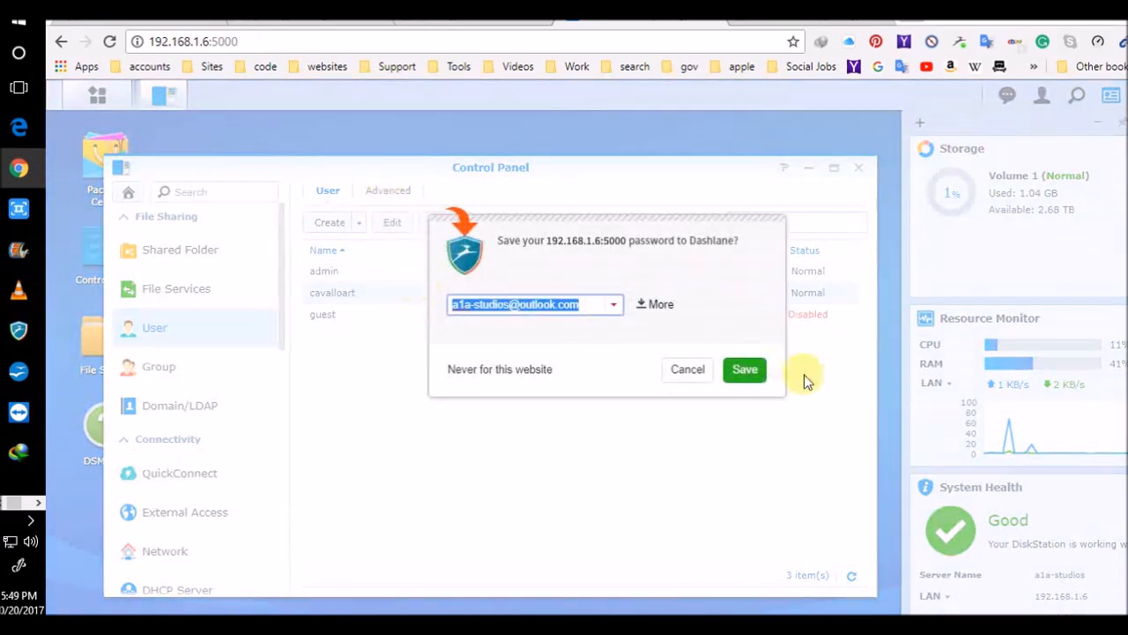
{"action": "left_click", "coordinate": [689, 371]}
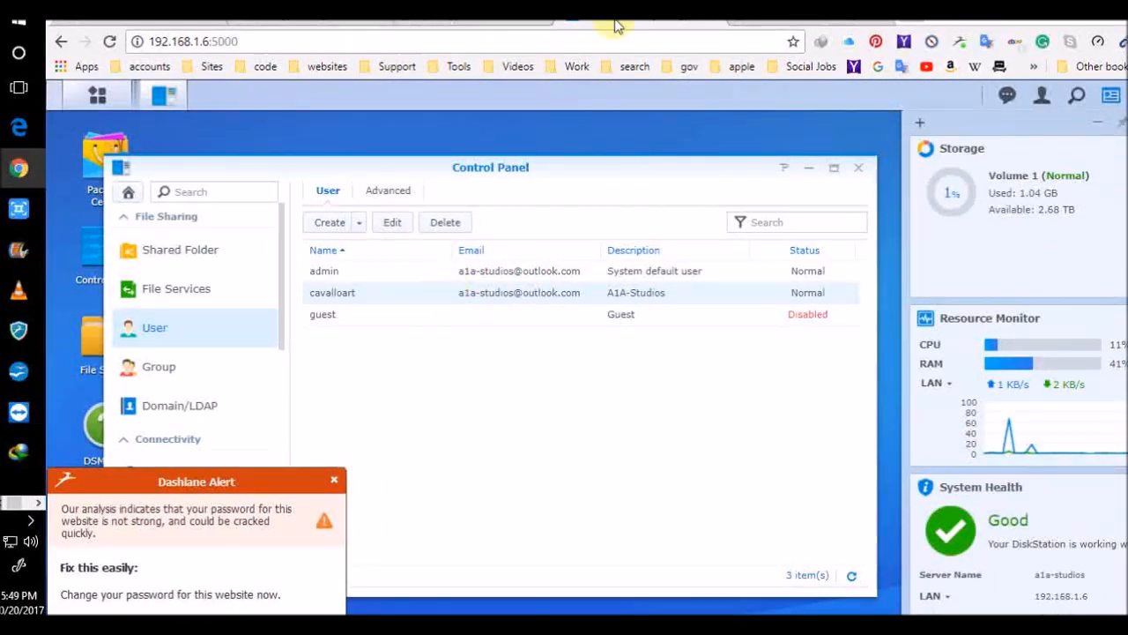
Step: Reload the a1a-studios.synology.me website, copy its address and open it in a new browser tab
{"action": "left_click", "coordinate": [778, 25]}
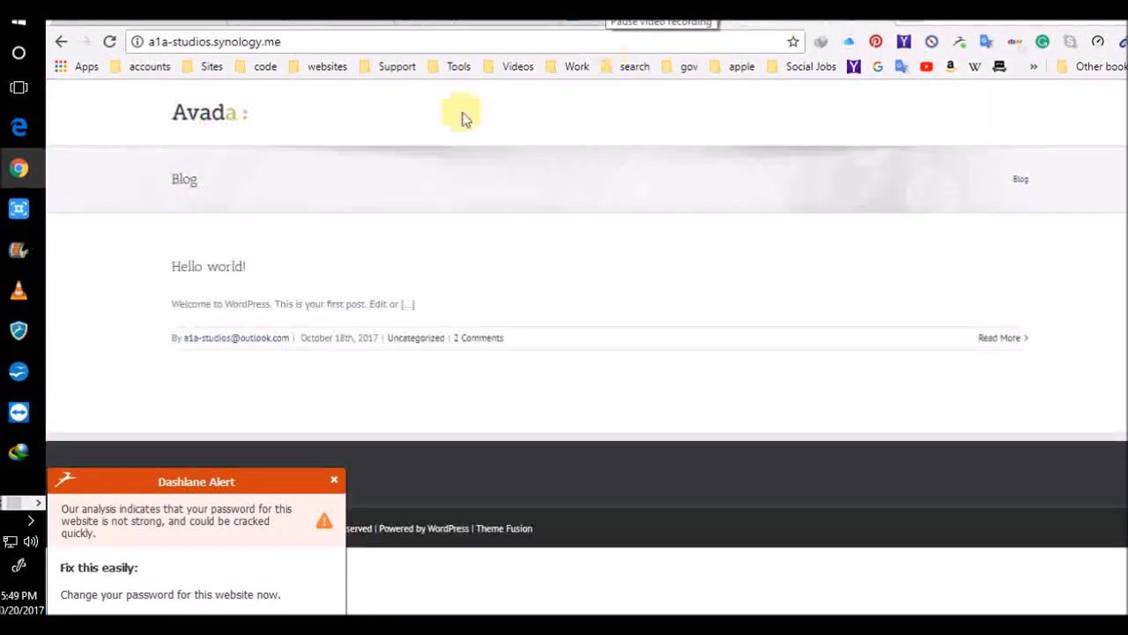
{"action": "left_click", "coordinate": [284, 42]}
{"action": "key", "text": "Return"}
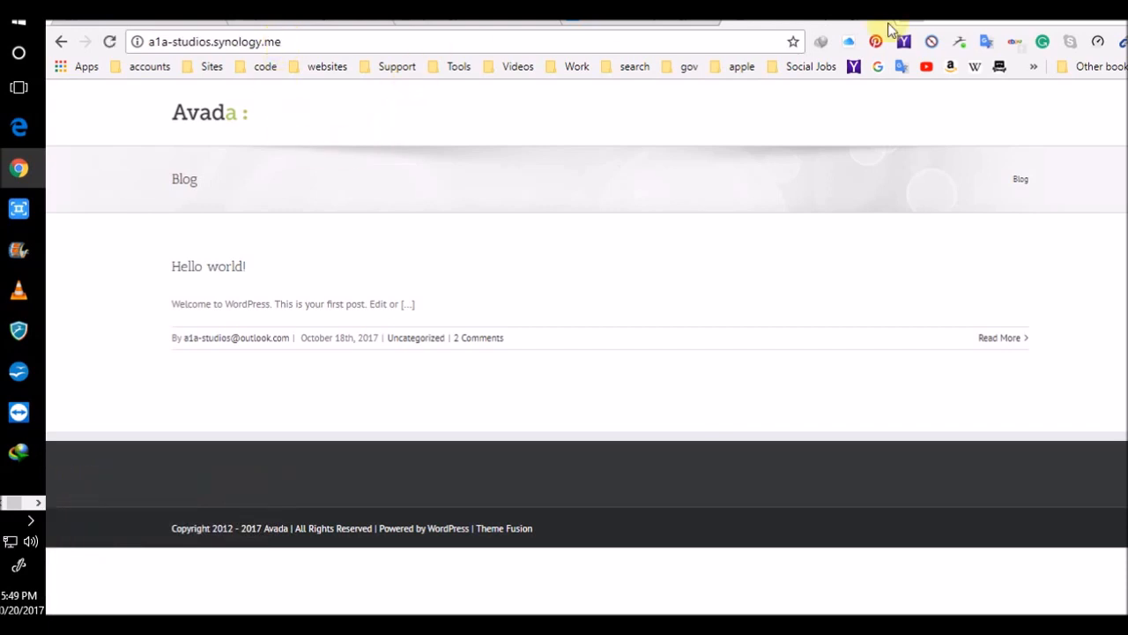
{"action": "left_click", "coordinate": [261, 41]}
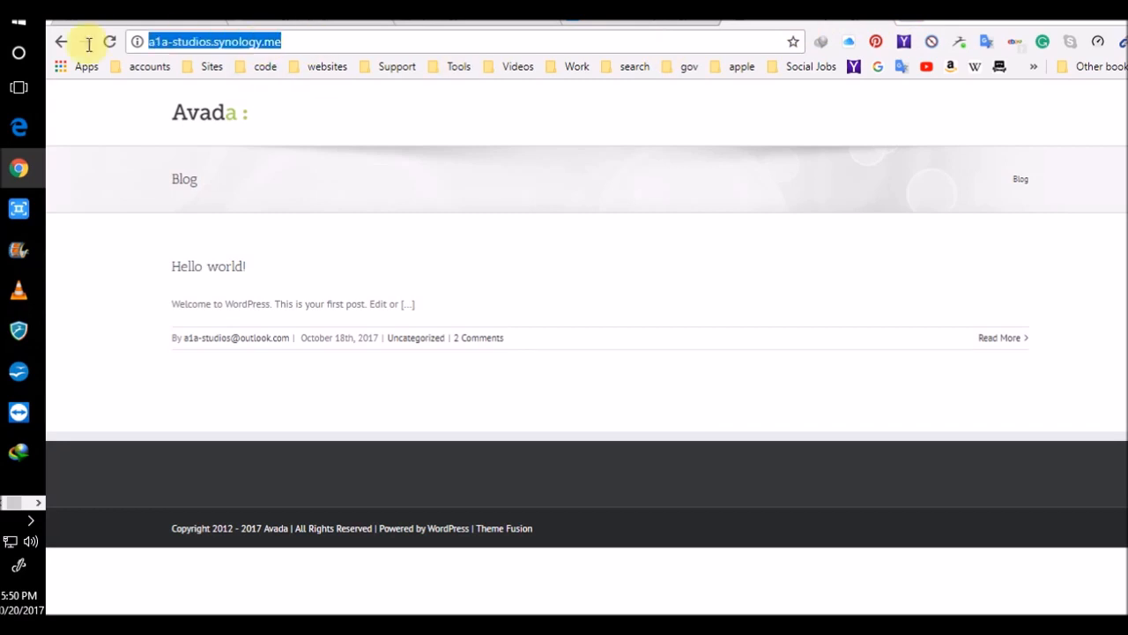
{"action": "right_click", "coordinate": [164, 42]}
{"action": "left_click", "coordinate": [208, 105]}
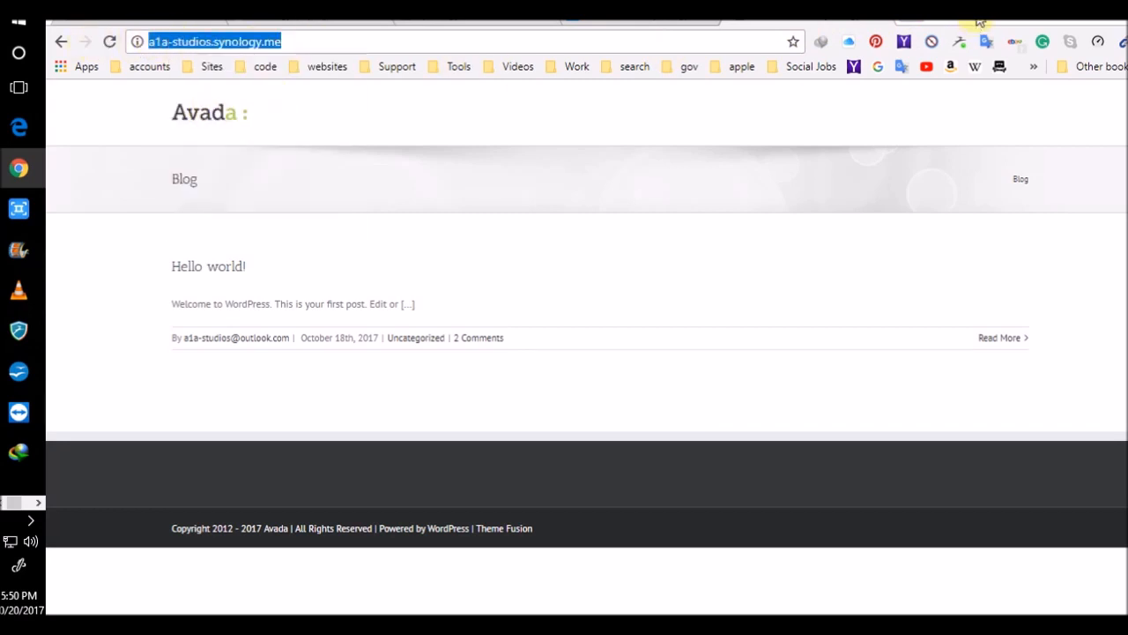
{"action": "left_click", "coordinate": [916, 27]}
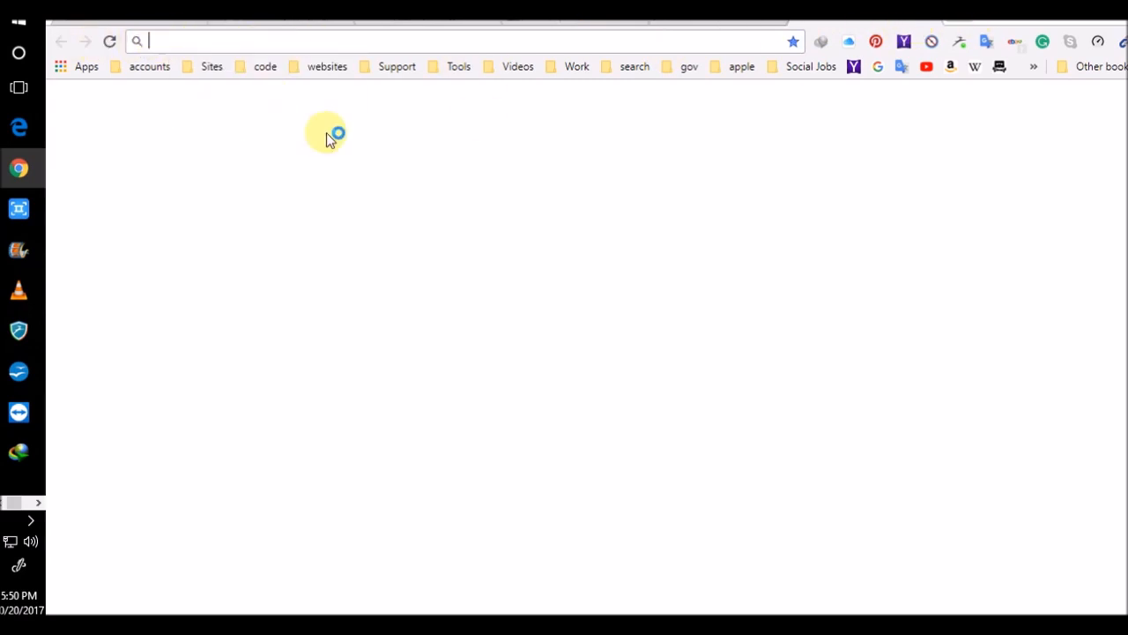
{"action": "right_click", "coordinate": [319, 38]}
{"action": "left_click", "coordinate": [386, 123]}
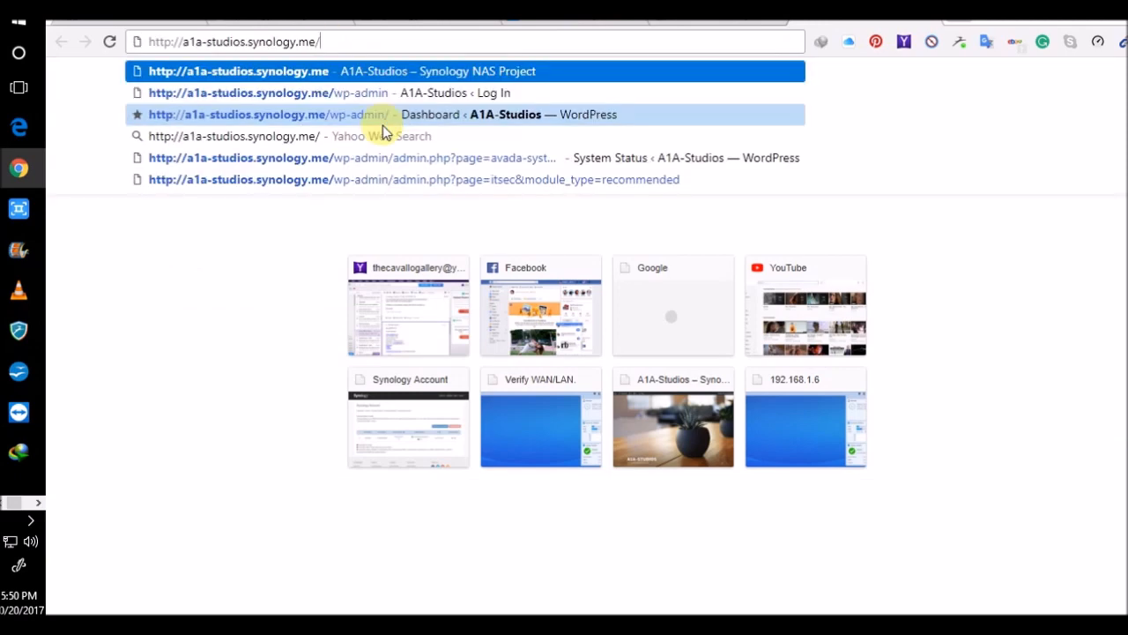
{"action": "key", "text": "Return"}
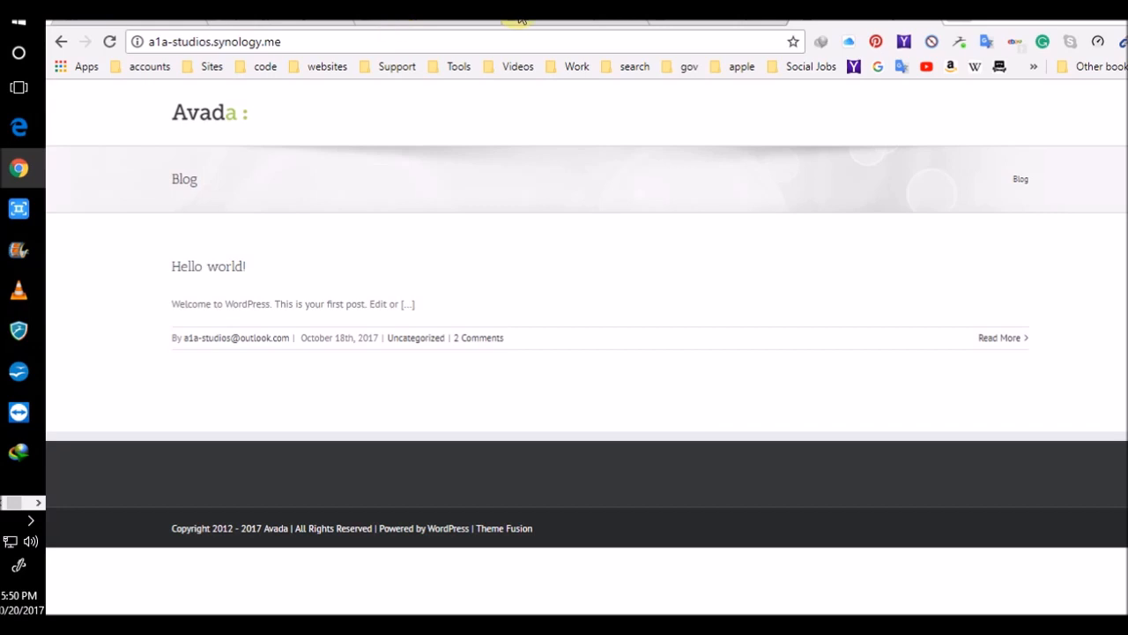
{"action": "left_click", "coordinate": [673, 36]}
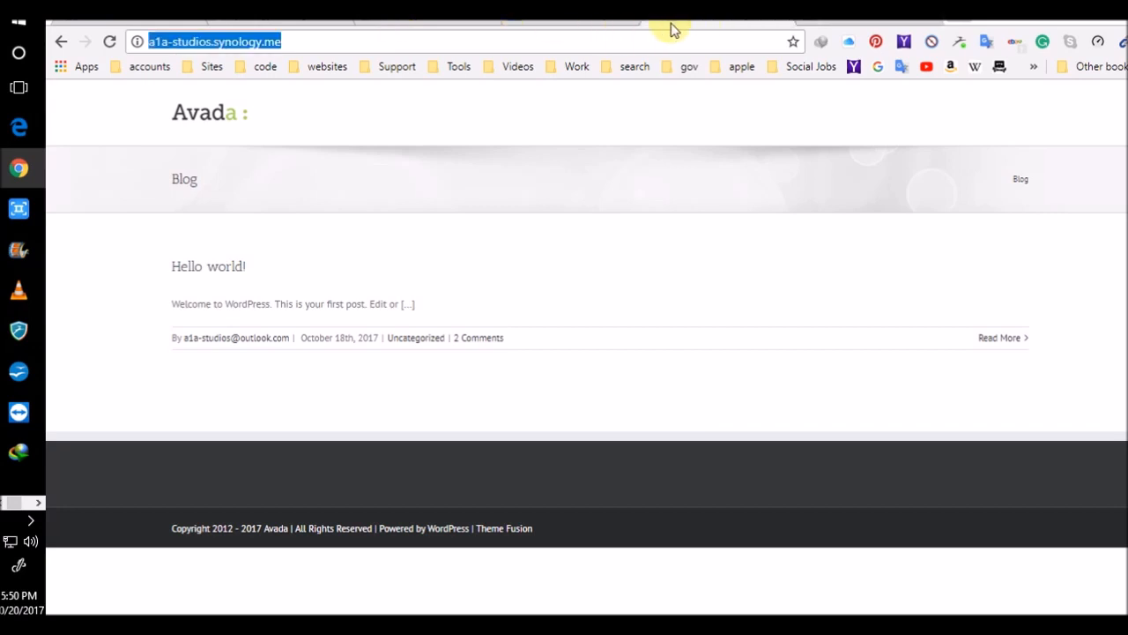
Step: Return to DSM, reopen the A1A-Studios user's settings and review its info, user groups, permissions and quota
{"action": "left_click", "coordinate": [559, 24]}
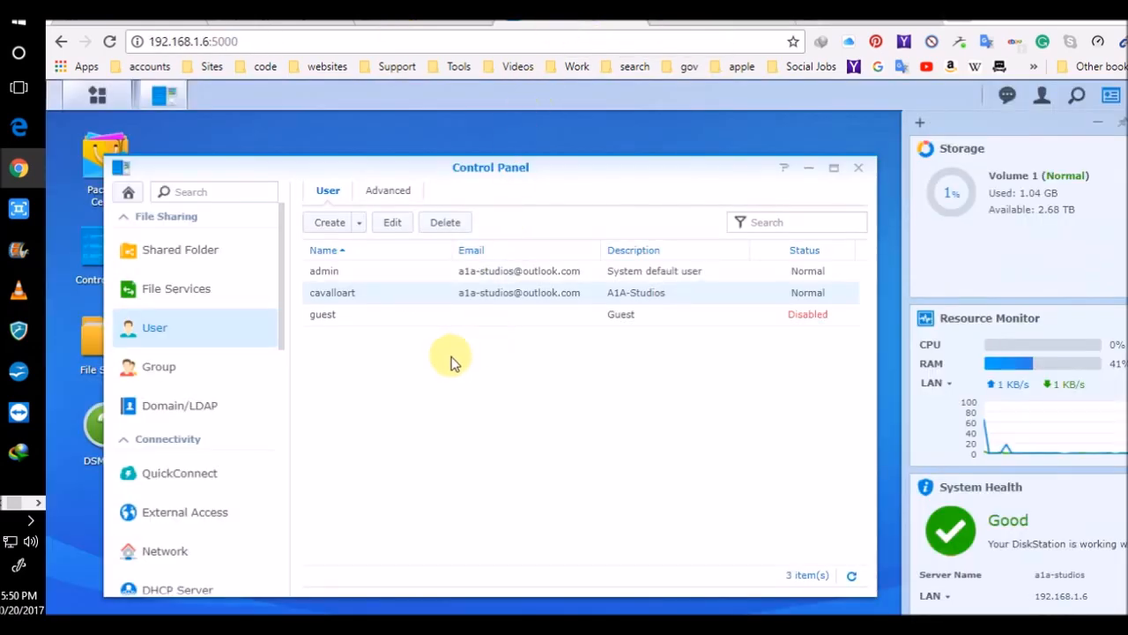
{"action": "left_click", "coordinate": [396, 227]}
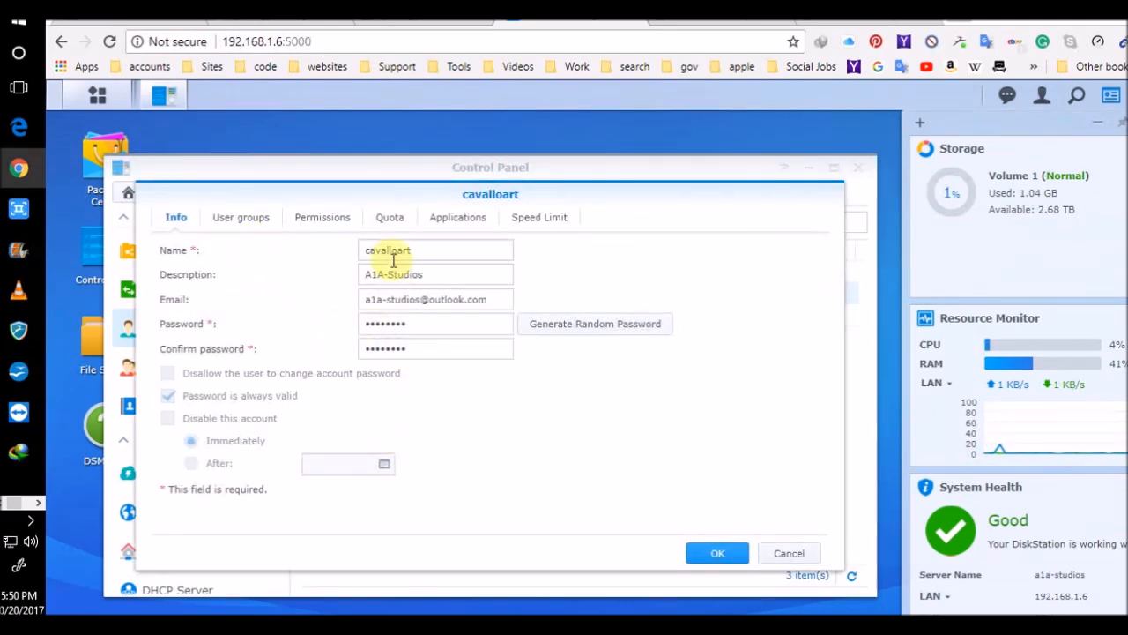
{"action": "left_click", "coordinate": [241, 219]}
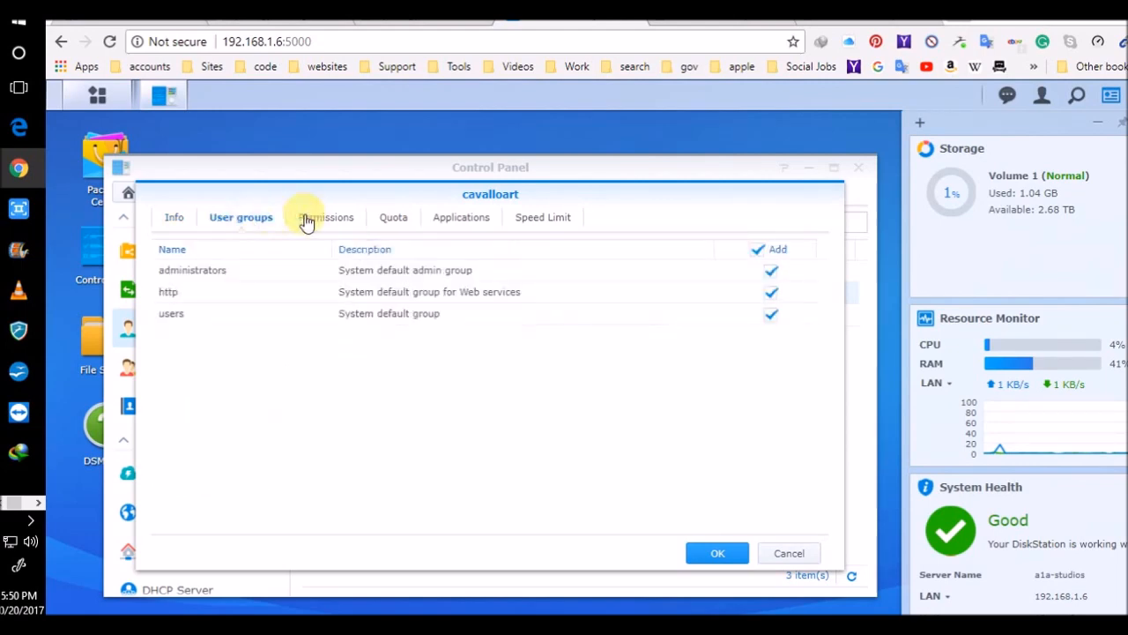
{"action": "left_click", "coordinate": [319, 220]}
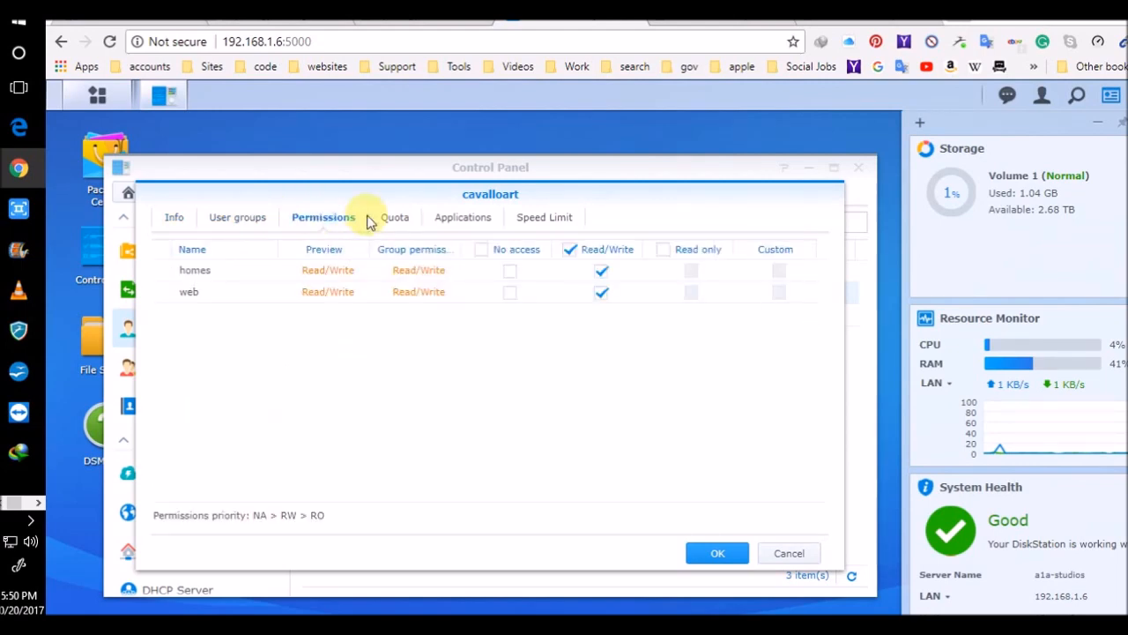
{"action": "left_click", "coordinate": [392, 217]}
Step: Allow the A1A-Studios user to use rsync, FTP and Desktop in its application permissions and save the account
{"action": "left_click", "coordinate": [467, 220]}
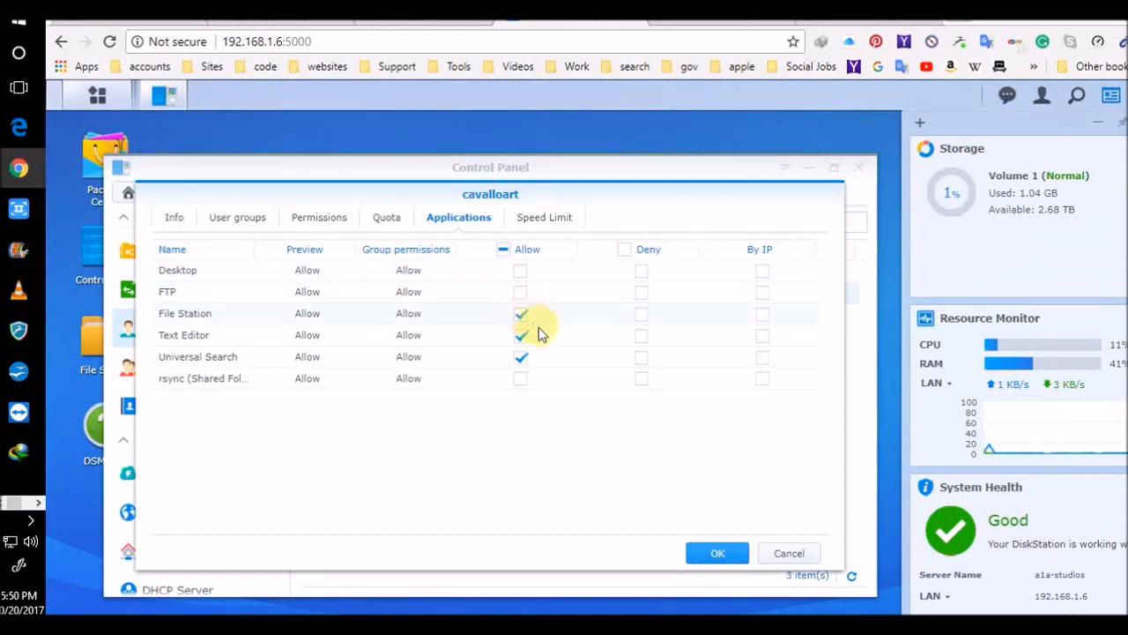
{"action": "left_click", "coordinate": [520, 379]}
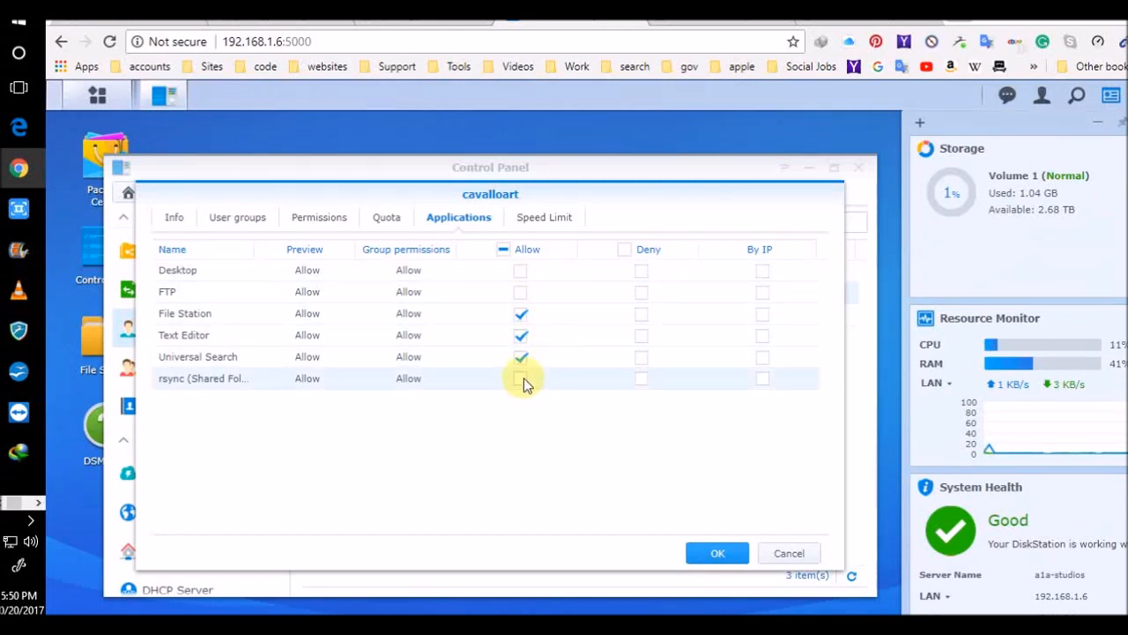
{"action": "left_click", "coordinate": [521, 293]}
{"action": "left_click", "coordinate": [520, 271]}
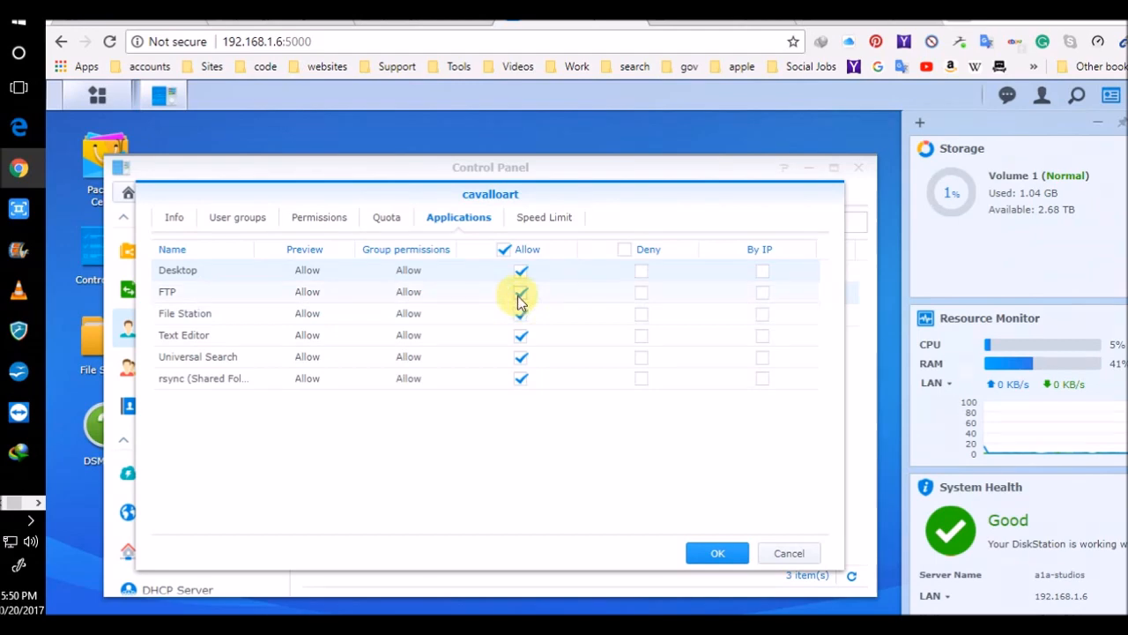
{"action": "left_click", "coordinate": [698, 552]}
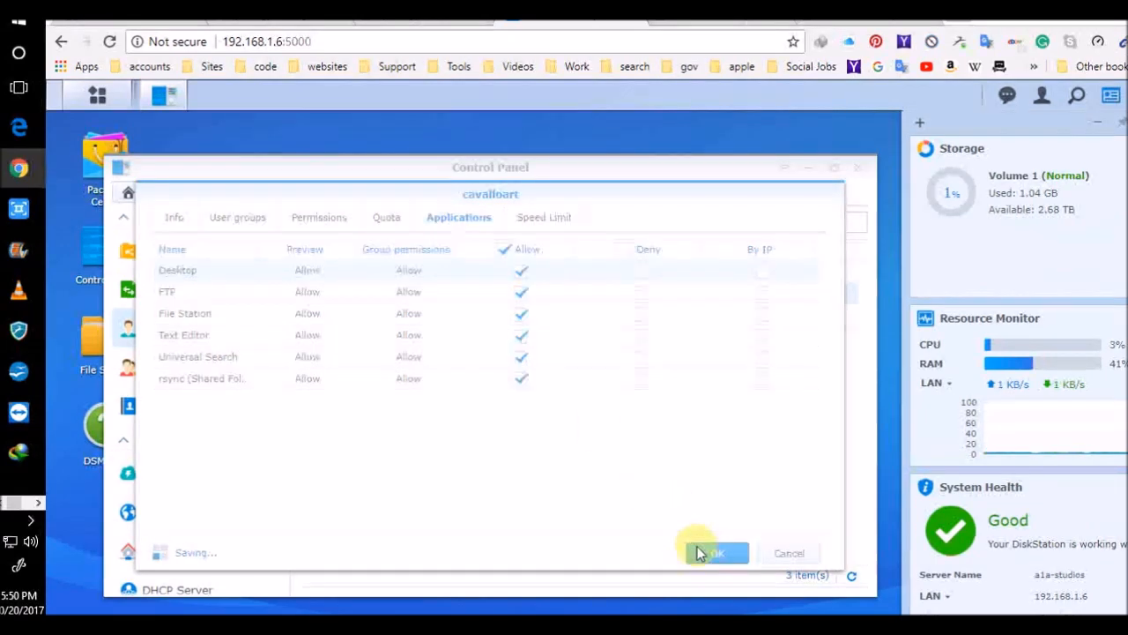
Step: Copy the WordPress site's address again and load it in another new browser tab
{"action": "left_click", "coordinate": [722, 21]}
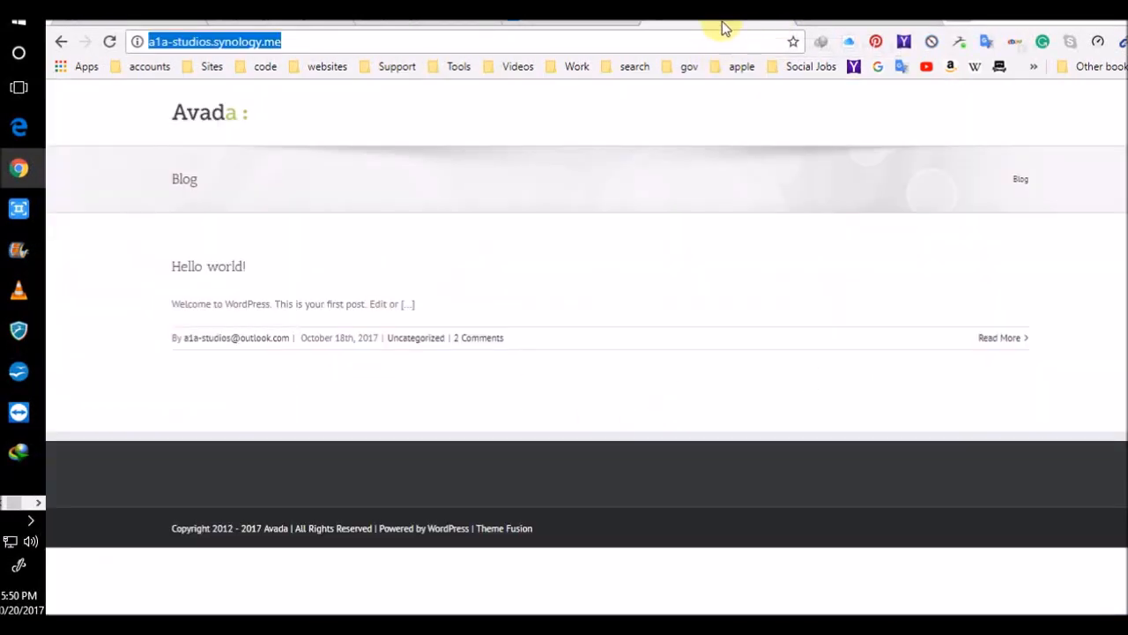
{"action": "right_click", "coordinate": [234, 43]}
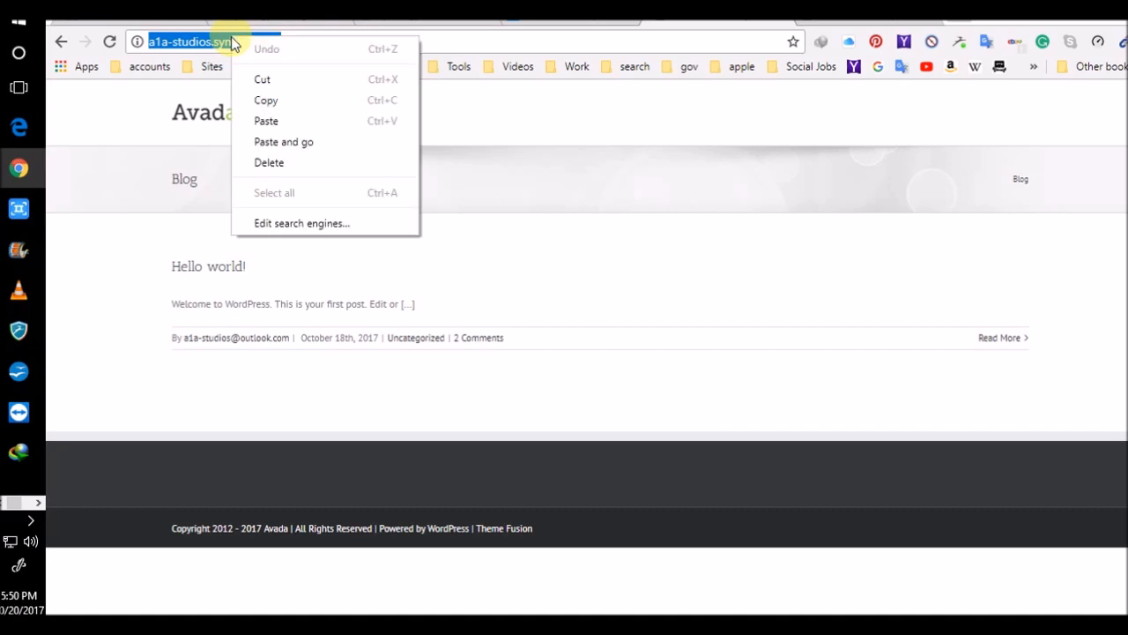
{"action": "left_click", "coordinate": [279, 102]}
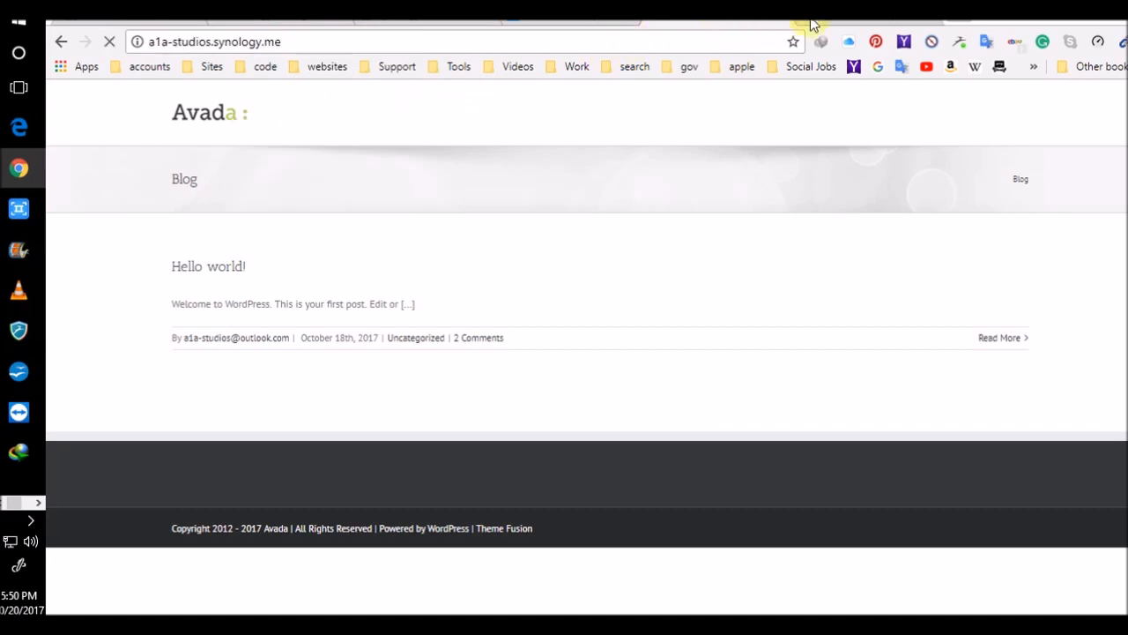
{"action": "left_click", "coordinate": [952, 27]}
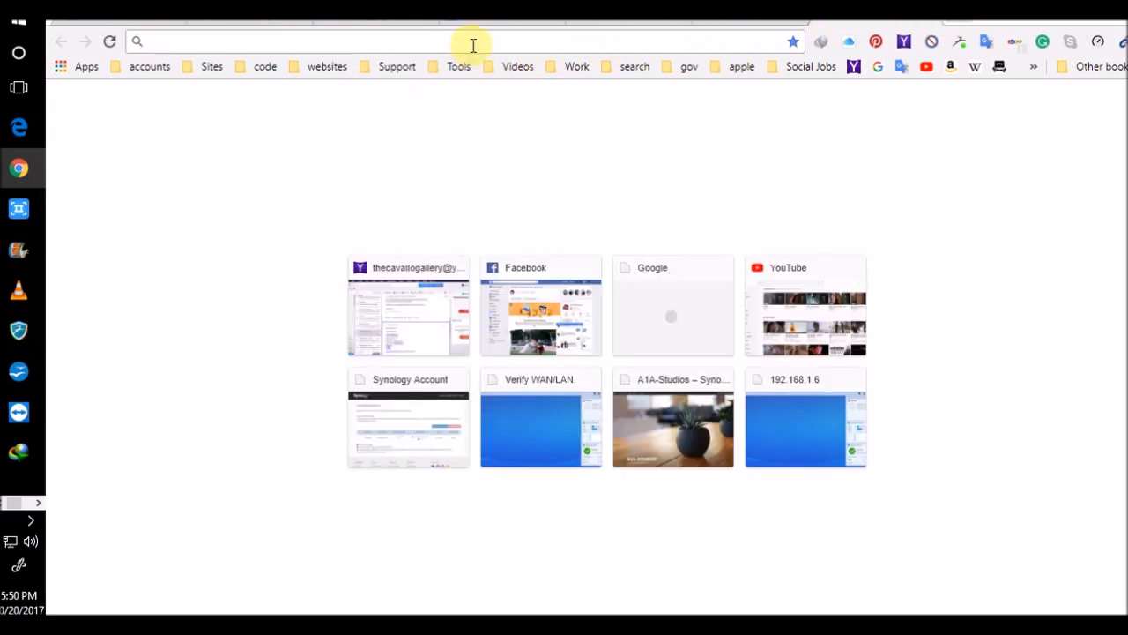
{"action": "right_click", "coordinate": [469, 41]}
{"action": "left_click", "coordinate": [519, 130]}
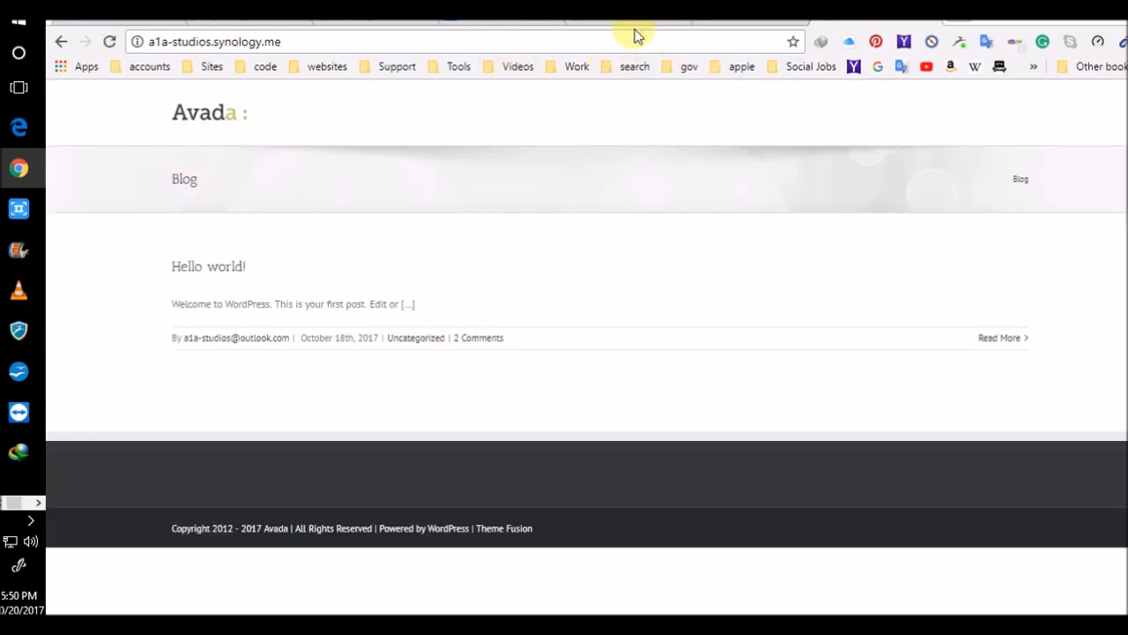
Step: Open the QuickConnect settings in DSM's Control Panel, and open the server quickconnect bookmark from the website's tab
{"action": "left_click", "coordinate": [495, 25]}
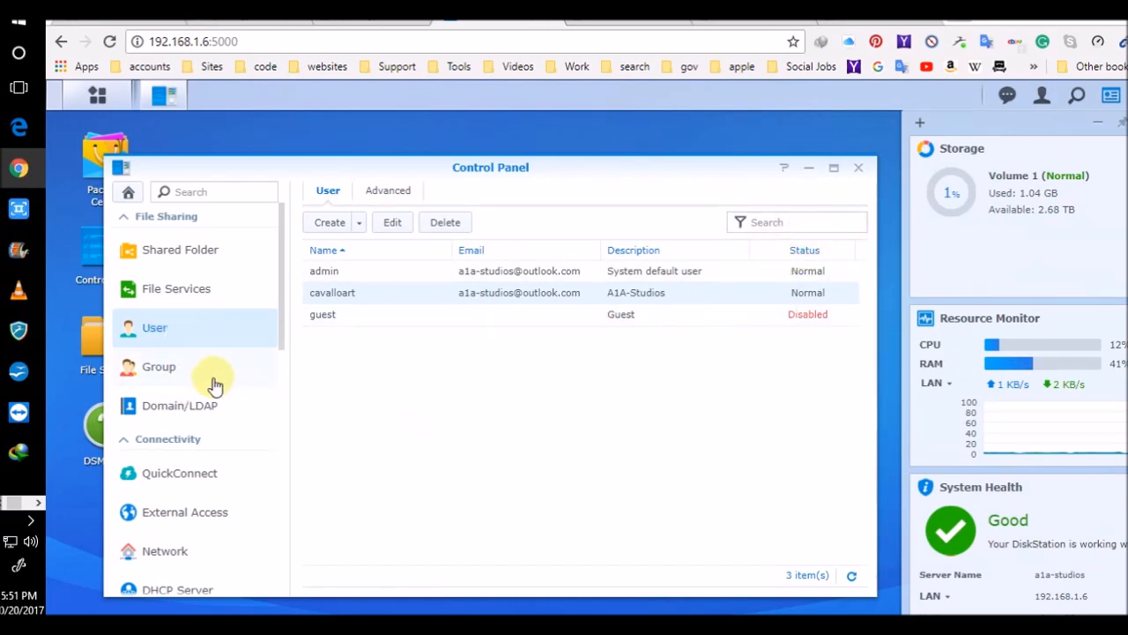
{"action": "left_click", "coordinate": [211, 478]}
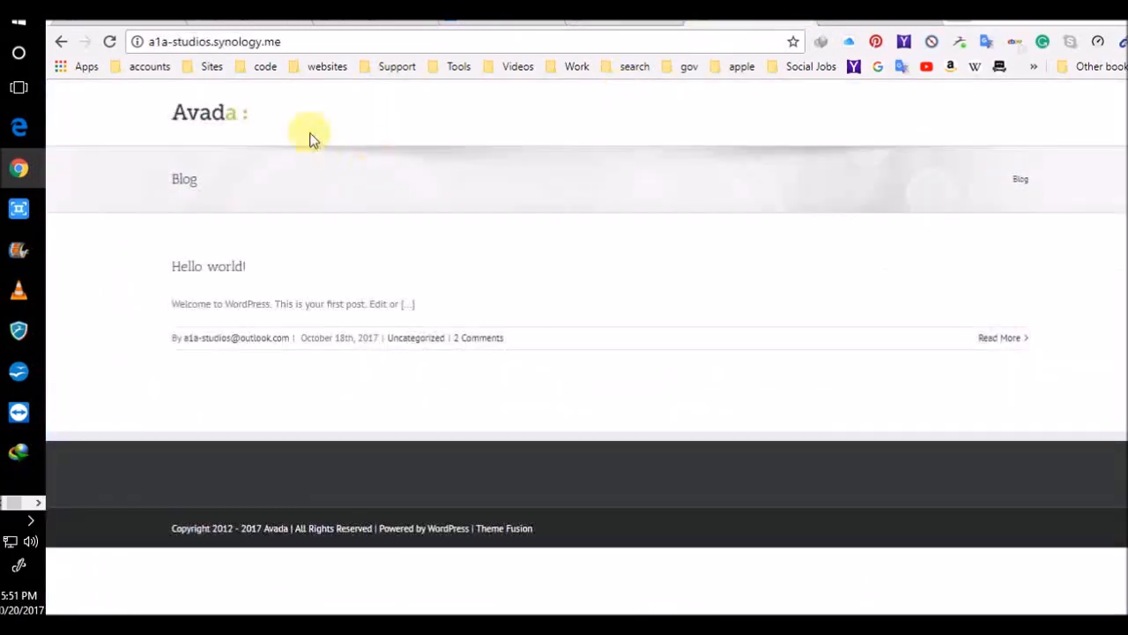
{"action": "left_click", "coordinate": [146, 66]}
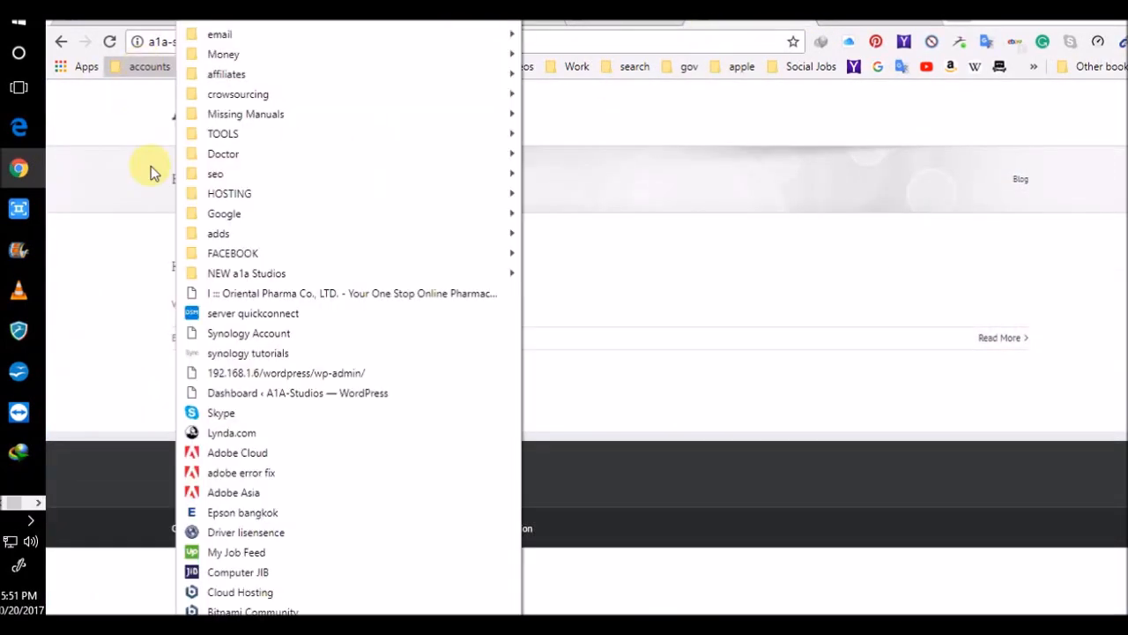
{"action": "left_click", "coordinate": [262, 316]}
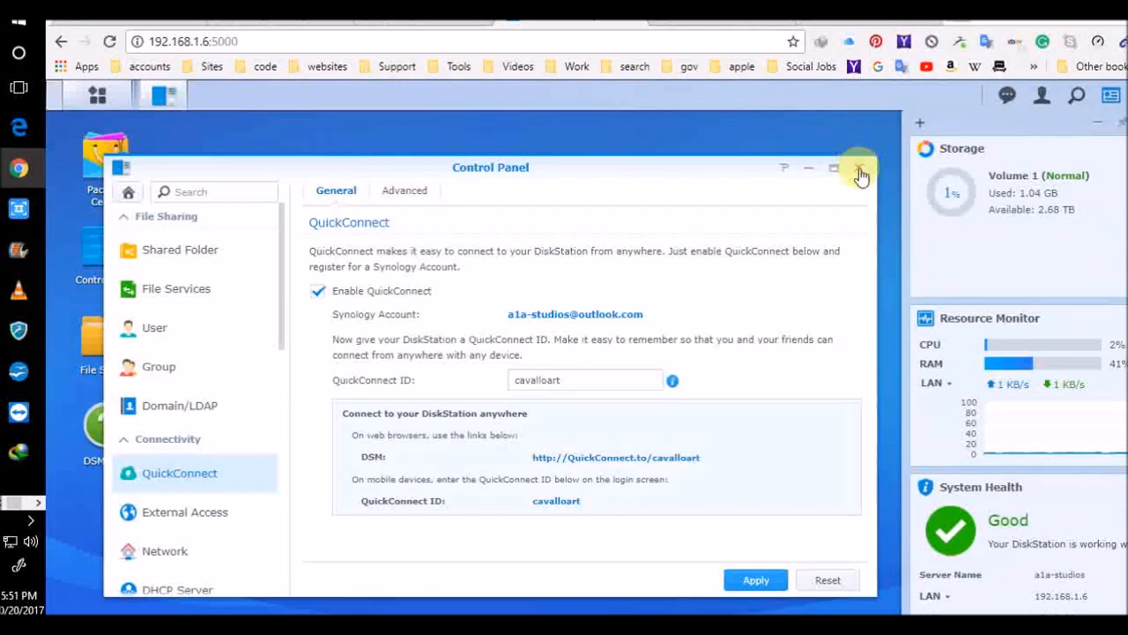
{"action": "left_click", "coordinate": [150, 66]}
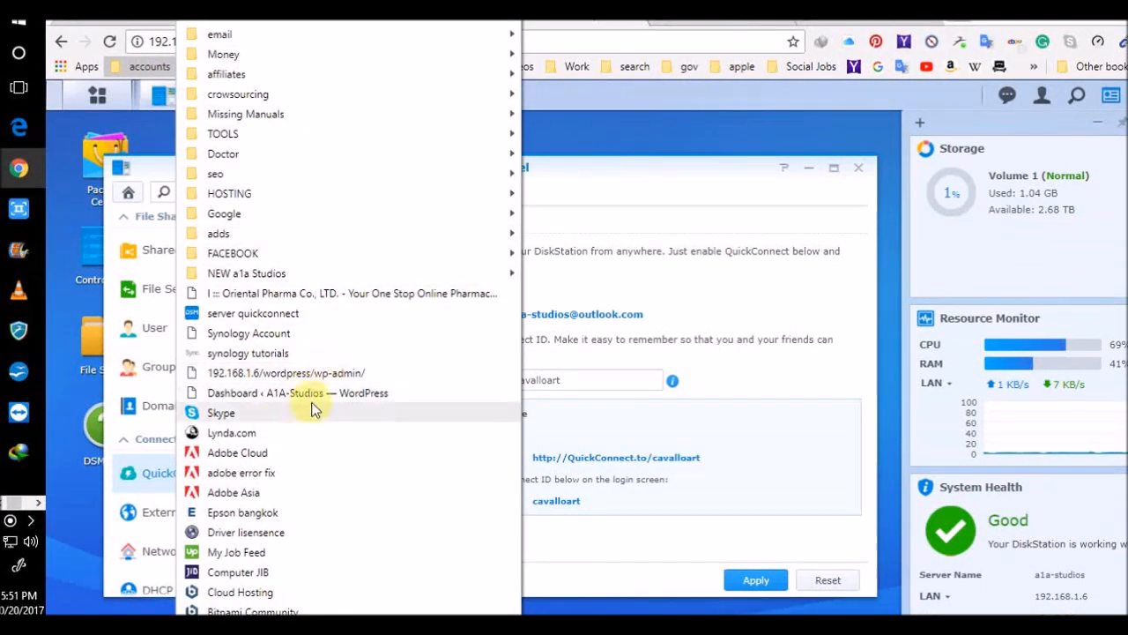
{"action": "left_click", "coordinate": [648, 104]}
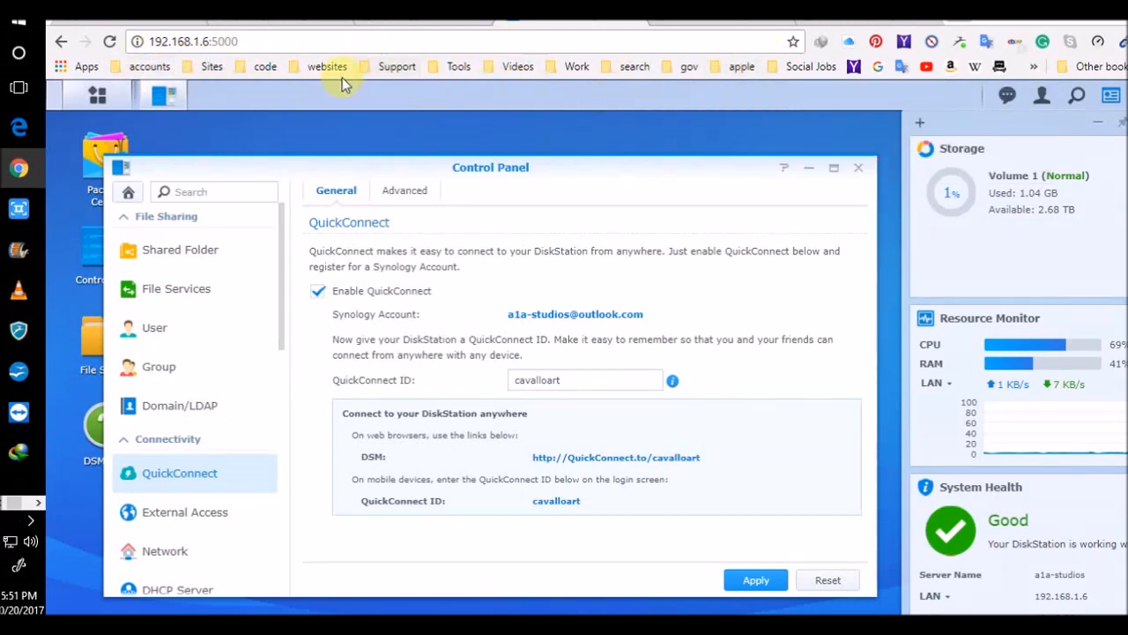
{"action": "left_click", "coordinate": [222, 70]}
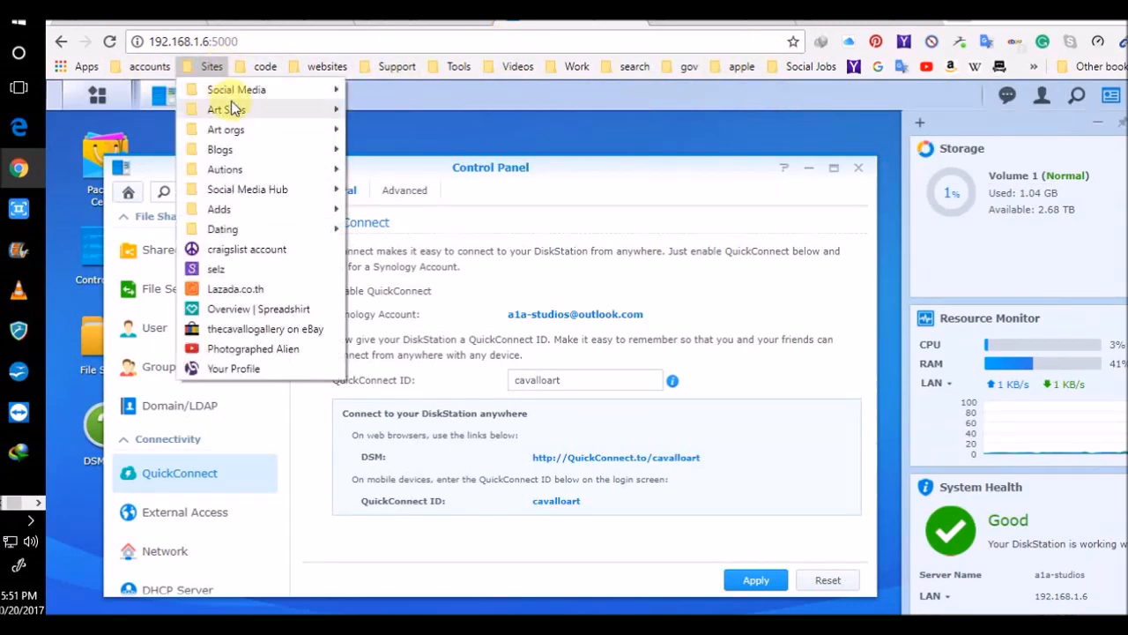
{"action": "mouse_move", "coordinate": [239, 94]}
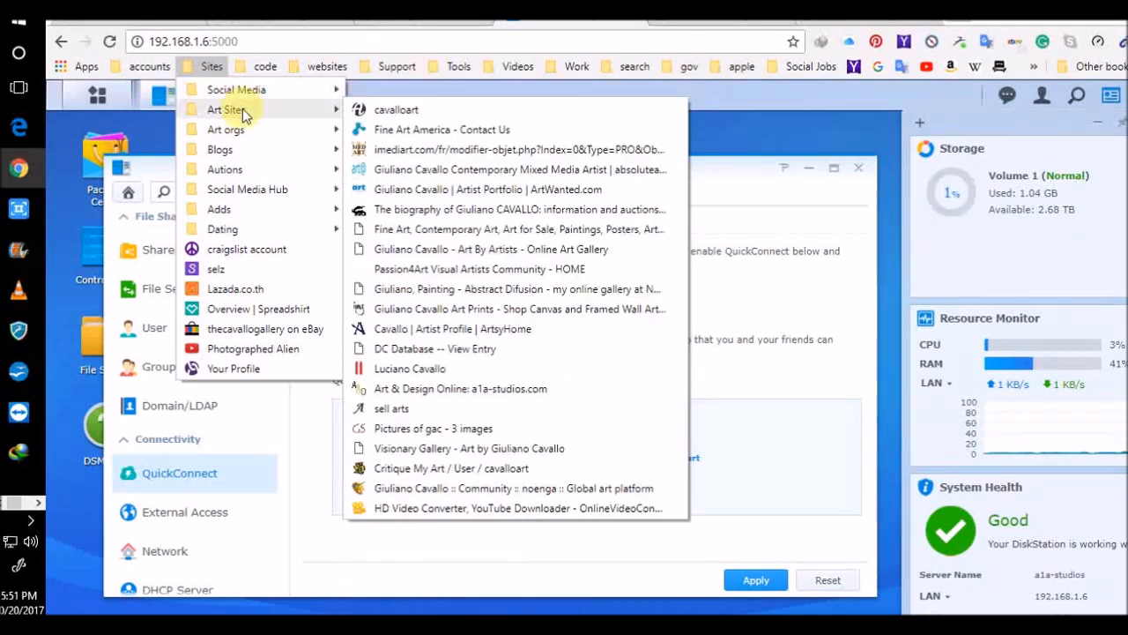
{"action": "mouse_move", "coordinate": [259, 150]}
{"action": "left_click", "coordinate": [468, 96]}
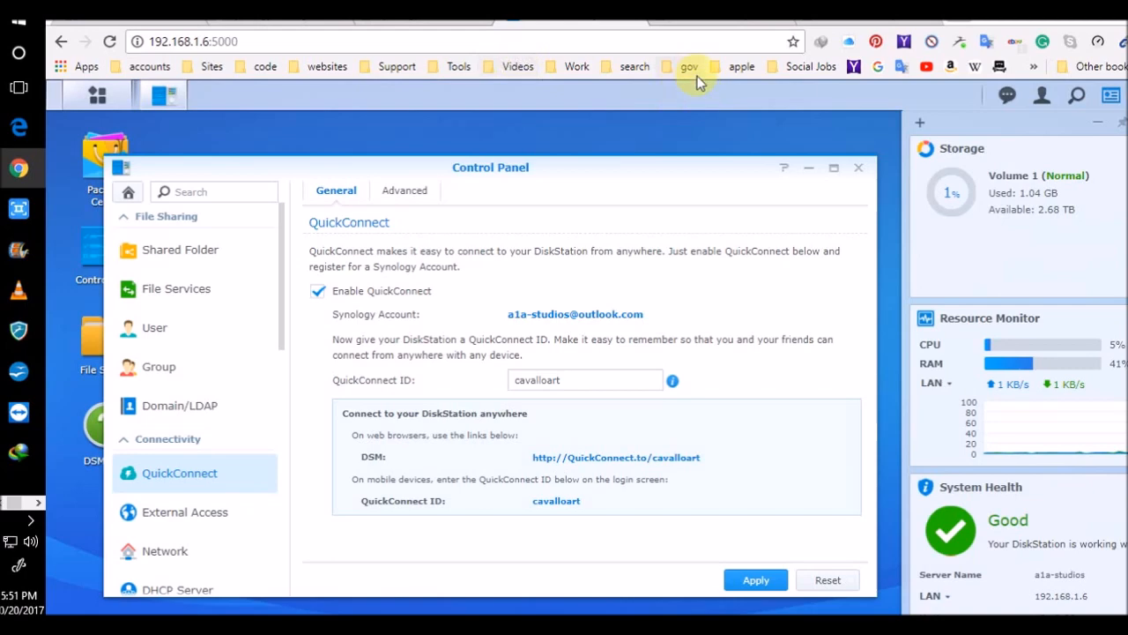
Step: Check the Synology Account overview, and open the Synology DDNS entry for editing in DSM's External Access settings
{"action": "left_click", "coordinate": [393, 22]}
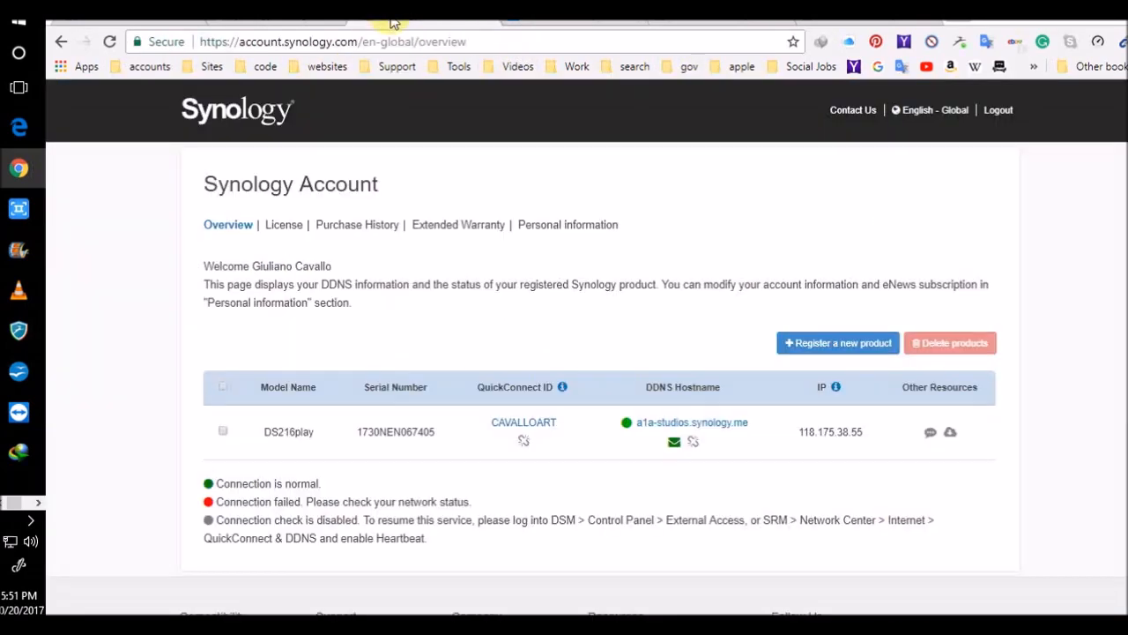
{"action": "left_click", "coordinate": [541, 23]}
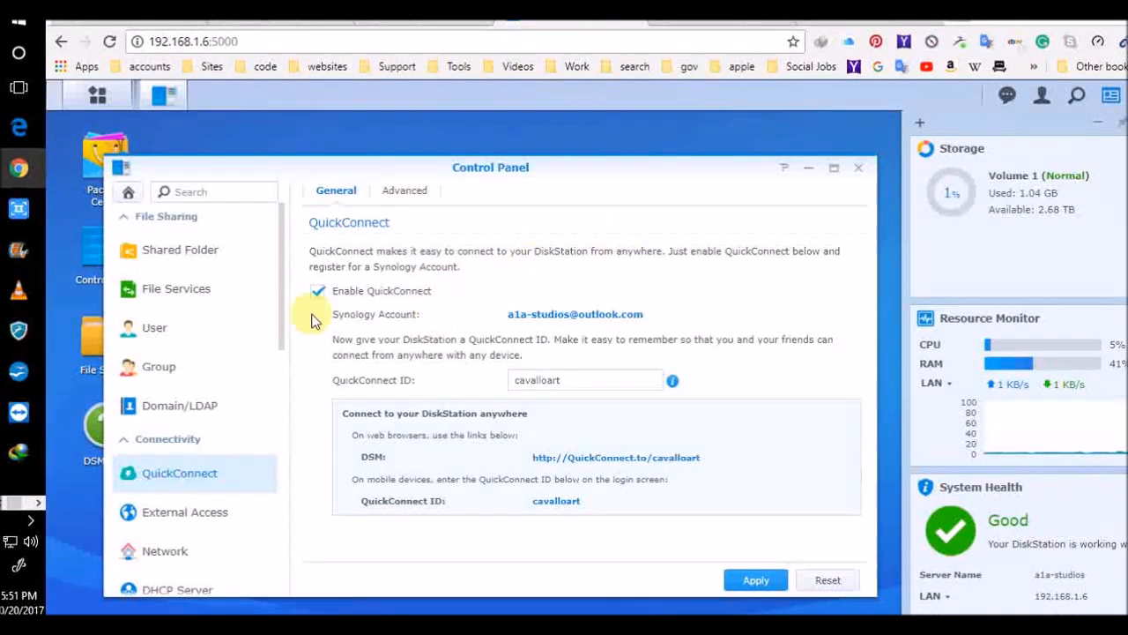
{"action": "left_click", "coordinate": [204, 505]}
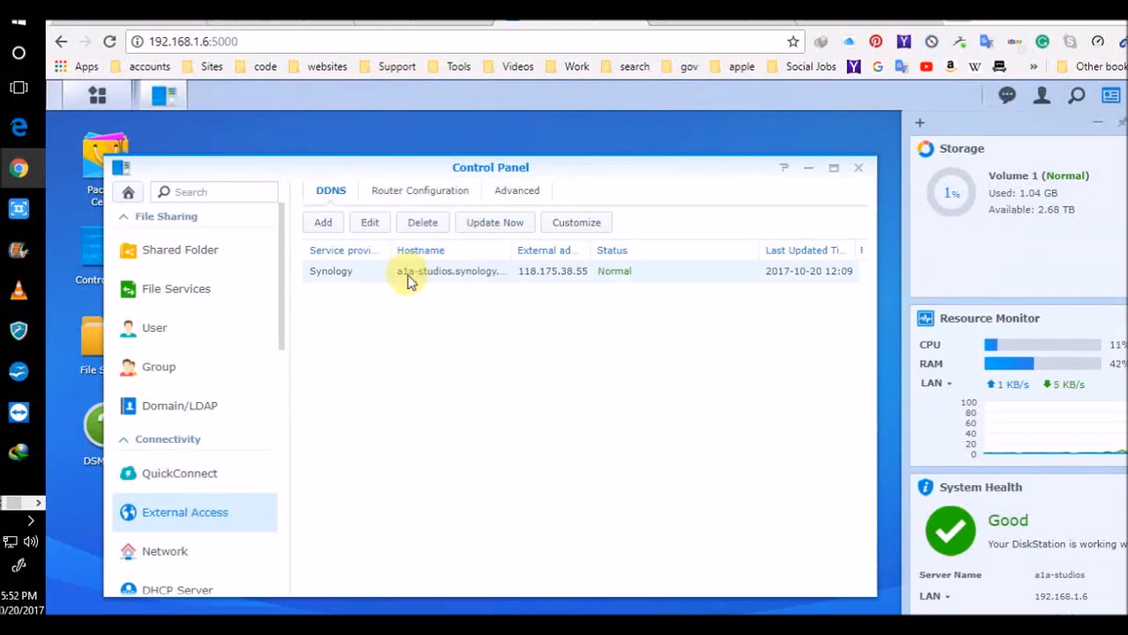
{"action": "left_click", "coordinate": [378, 265]}
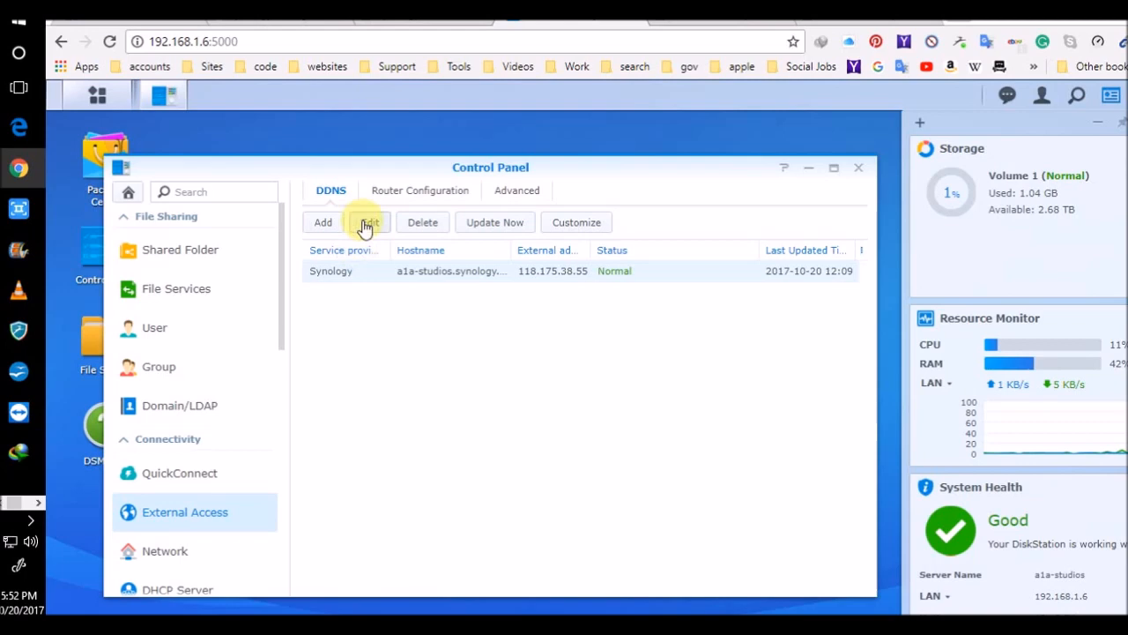
{"action": "left_click", "coordinate": [364, 224]}
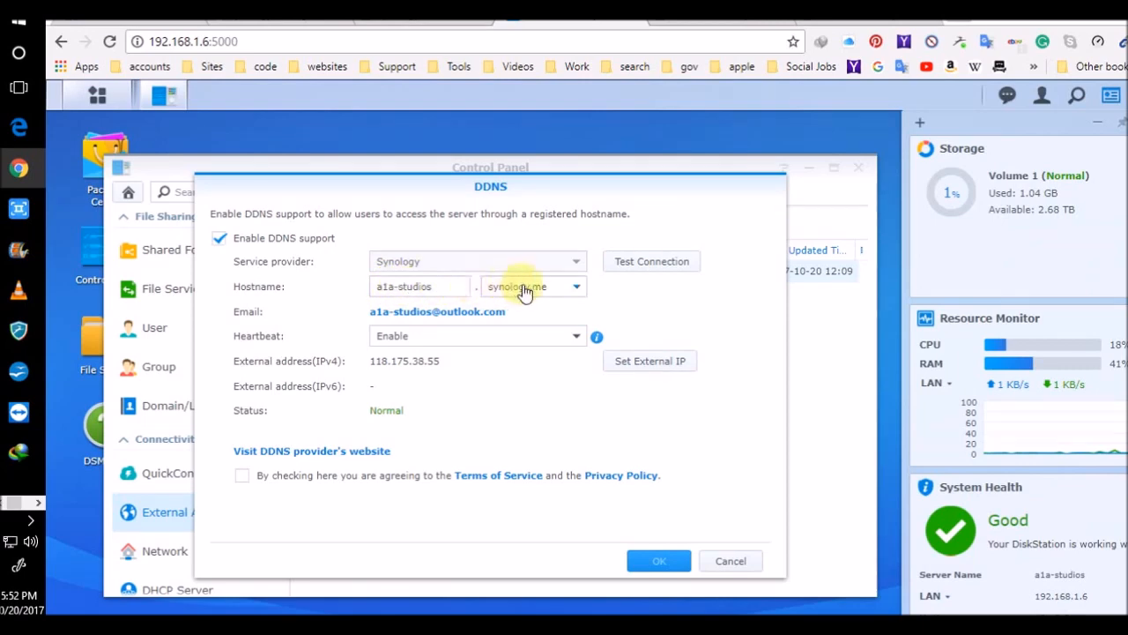
Step: Look through the domain choices offered for the DDNS hostname without changing the selection
{"action": "left_click", "coordinate": [579, 289]}
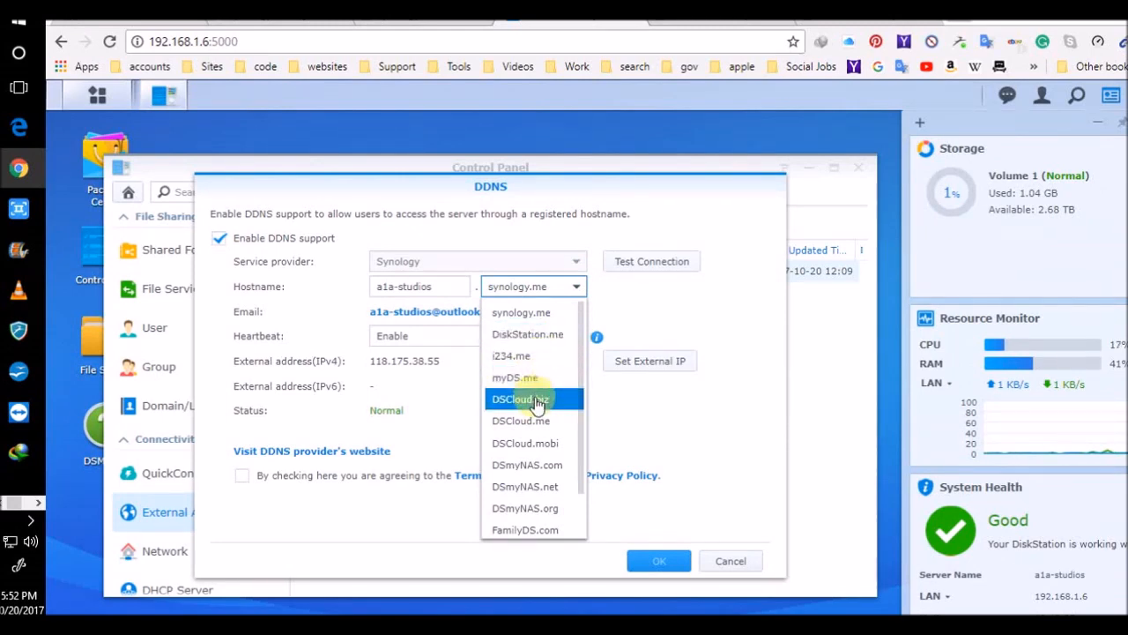
{"action": "scroll", "coordinate": [533, 448], "scroll_direction": "down", "scroll_amount": 1}
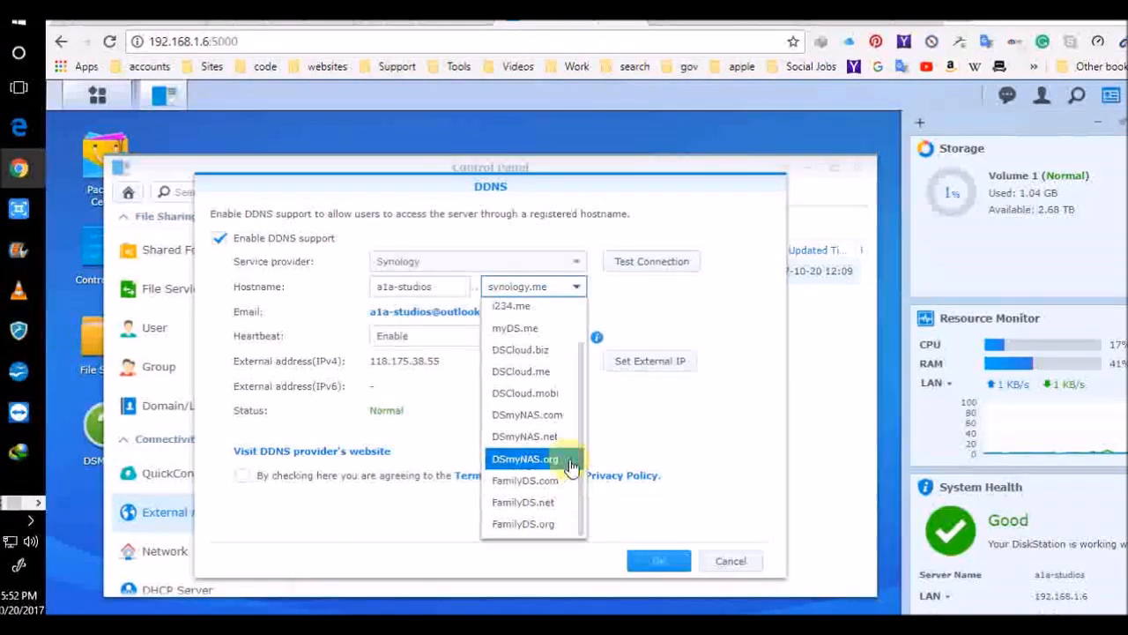
{"action": "scroll", "coordinate": [562, 432], "scroll_direction": "up", "scroll_amount": 1}
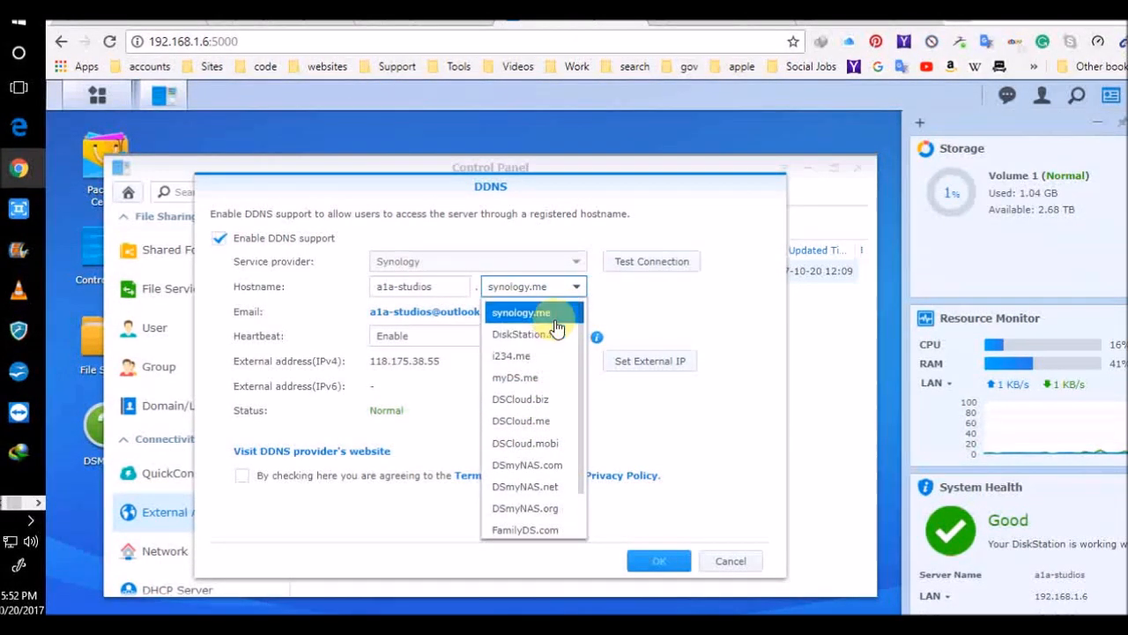
{"action": "left_click", "coordinate": [673, 317]}
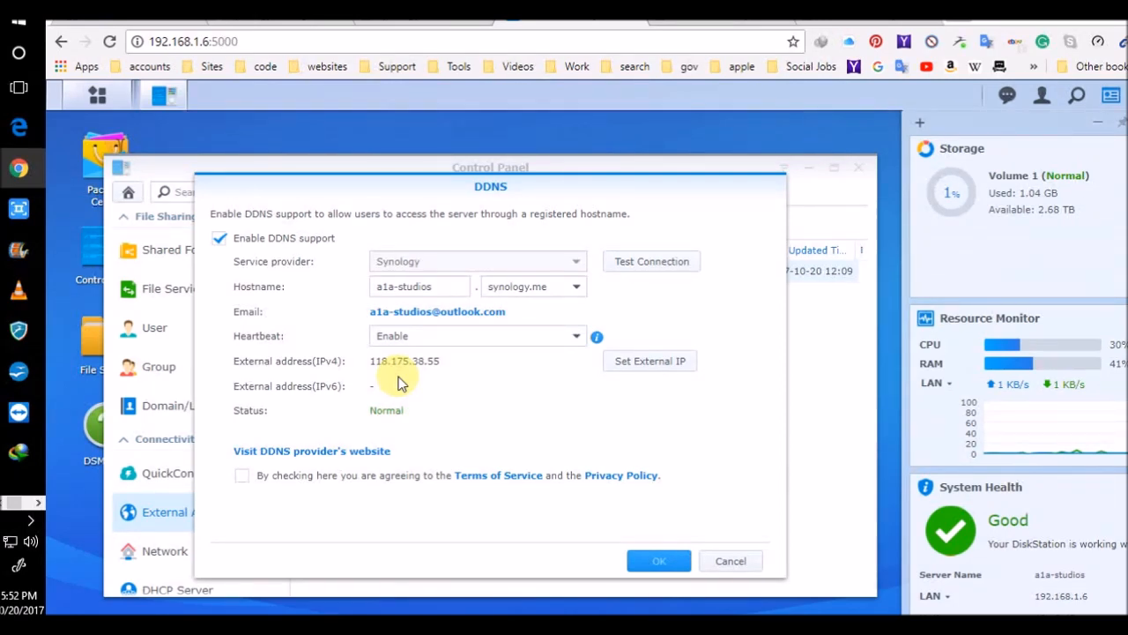
Step: View the a1a-studios.synology.me website and the Synology Account overview in their browser tabs
{"action": "left_click", "coordinate": [731, 24]}
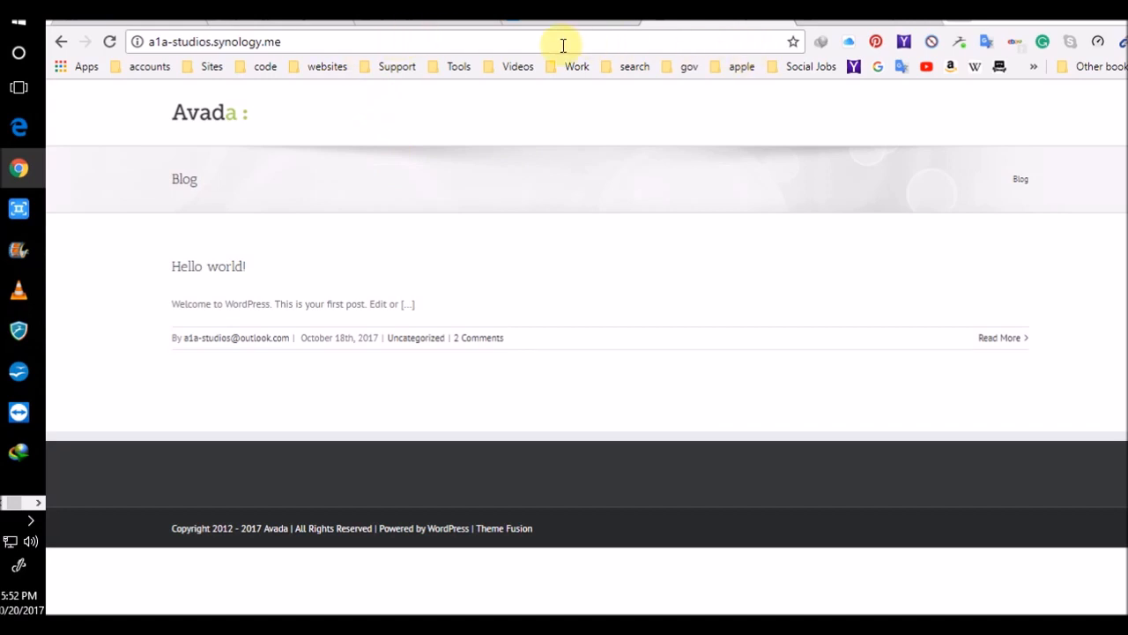
{"action": "left_click", "coordinate": [541, 28]}
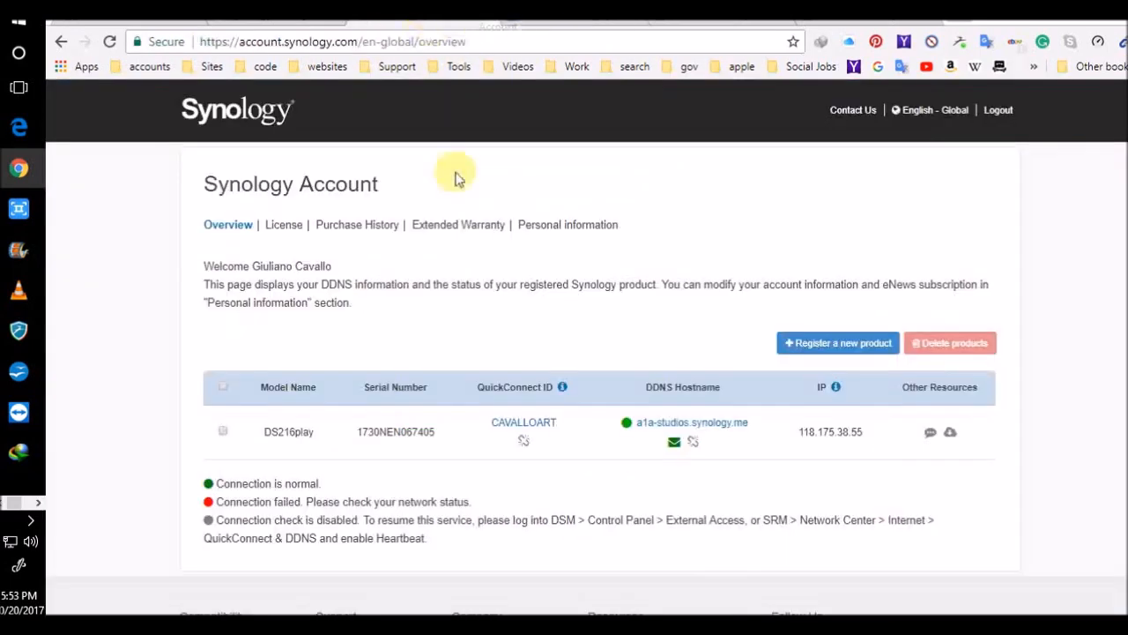
{"action": "left_click", "coordinate": [430, 25]}
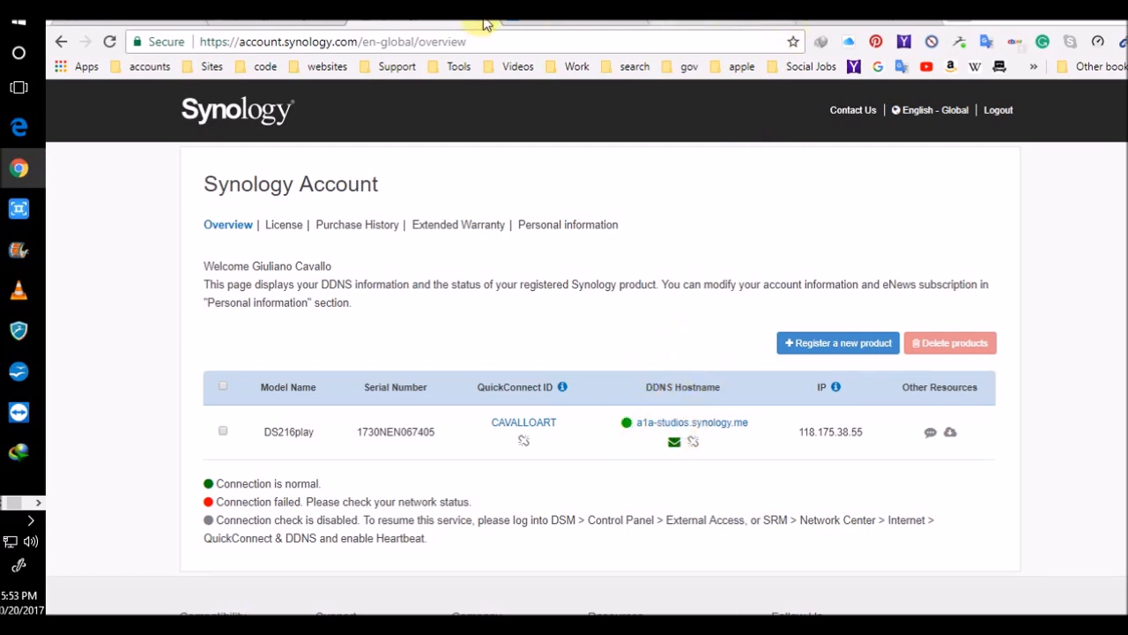
Step: Return to DSM, cancel the DDNS dialog and review the port rules in the Router Configuration settings
{"action": "left_click", "coordinate": [533, 29]}
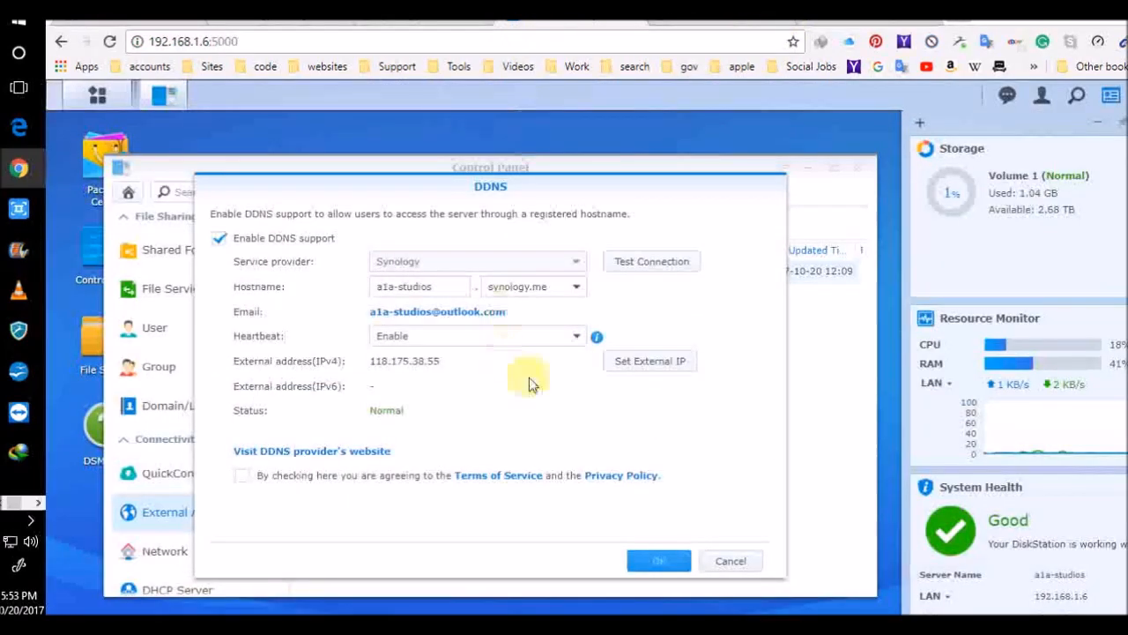
{"action": "left_click", "coordinate": [734, 562]}
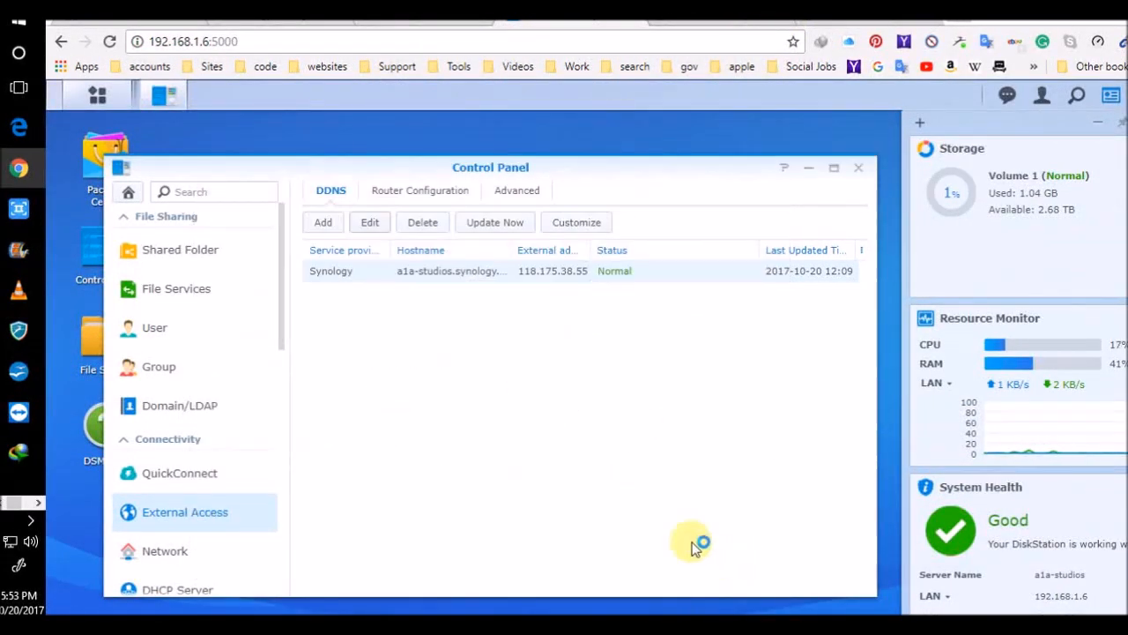
{"action": "left_click", "coordinate": [423, 197]}
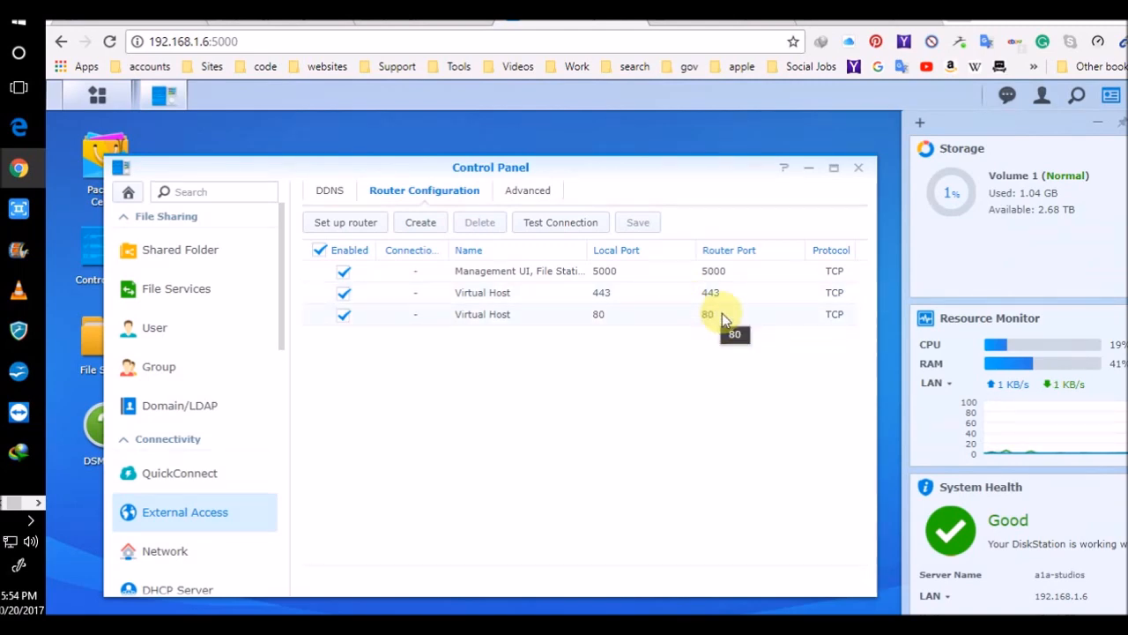
Step: Load the router's login page at 192.168.1.1 in a new browser tab
{"action": "left_click", "coordinate": [952, 21]}
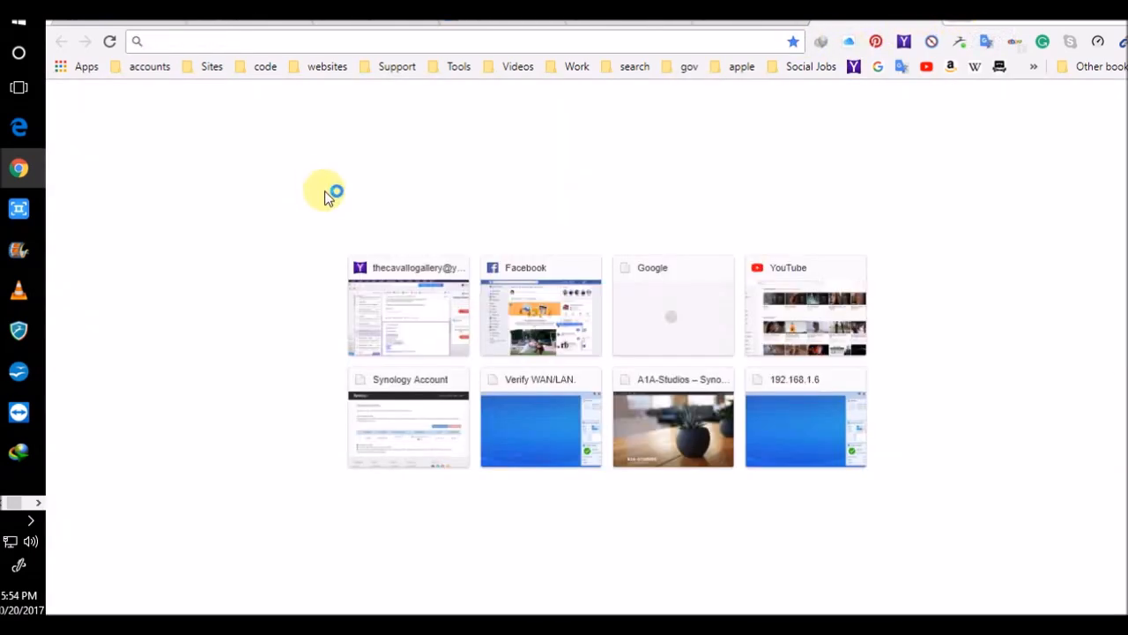
{"action": "left_click", "coordinate": [161, 70]}
{"action": "left_click", "coordinate": [162, 44]}
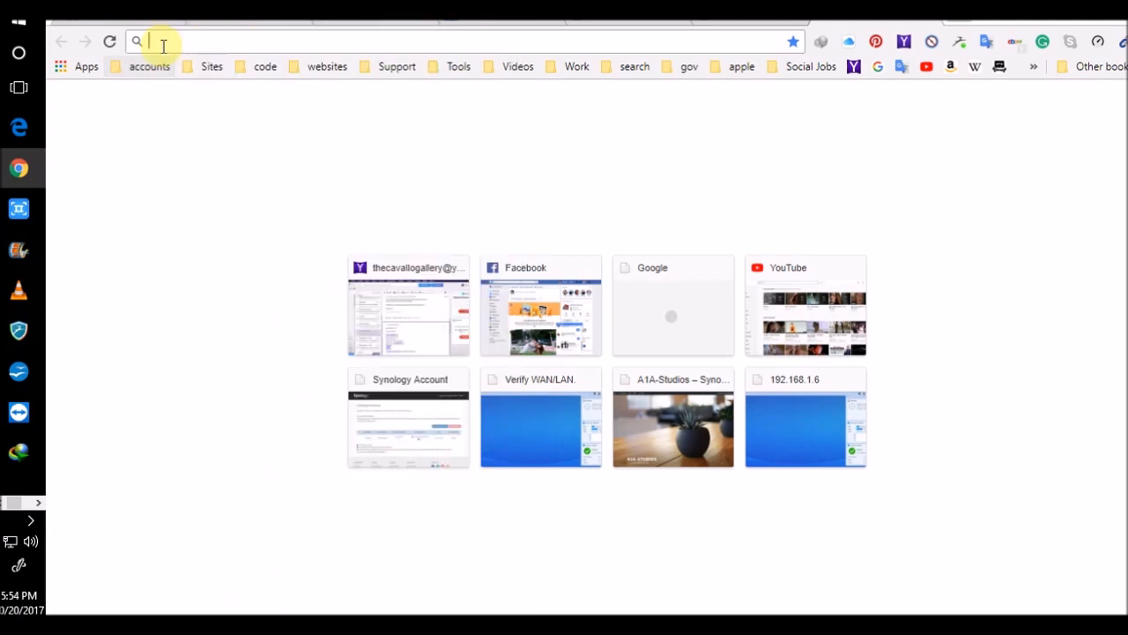
{"action": "type", "text": "192.168.1.1"}
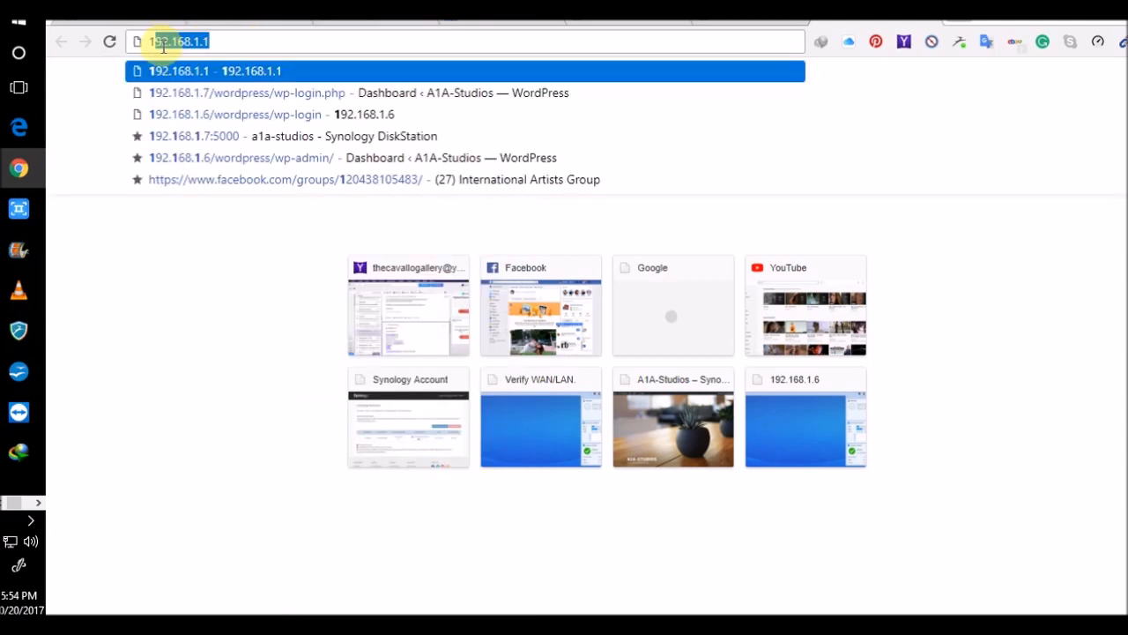
{"action": "key", "text": "Return"}
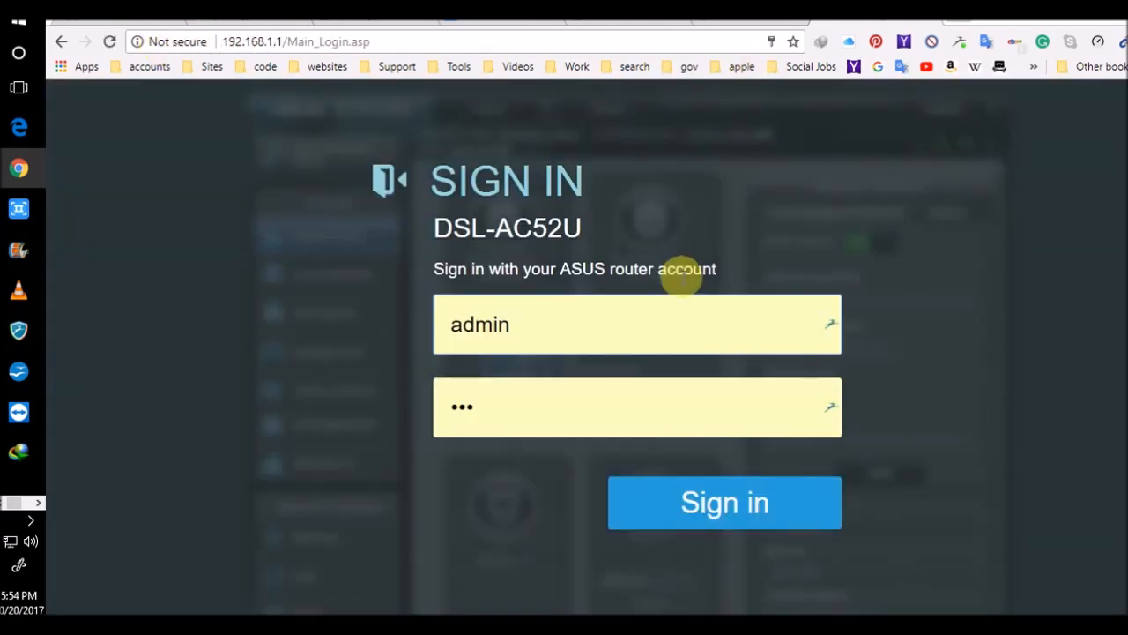
Step: Replace the prefilled password with the router account's password and sign in as admin
{"action": "left_click", "coordinate": [521, 417]}
{"action": "key", "text": "BackSpace"}
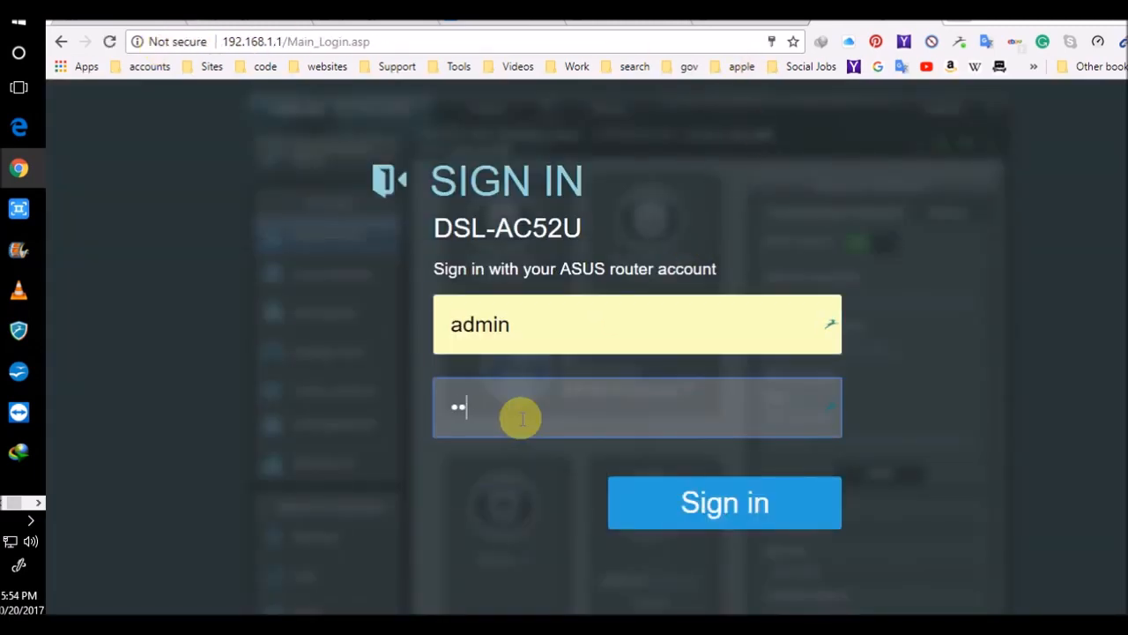
{"action": "key", "text": "BackSpace"}
{"action": "key", "text": "BackSpace"}
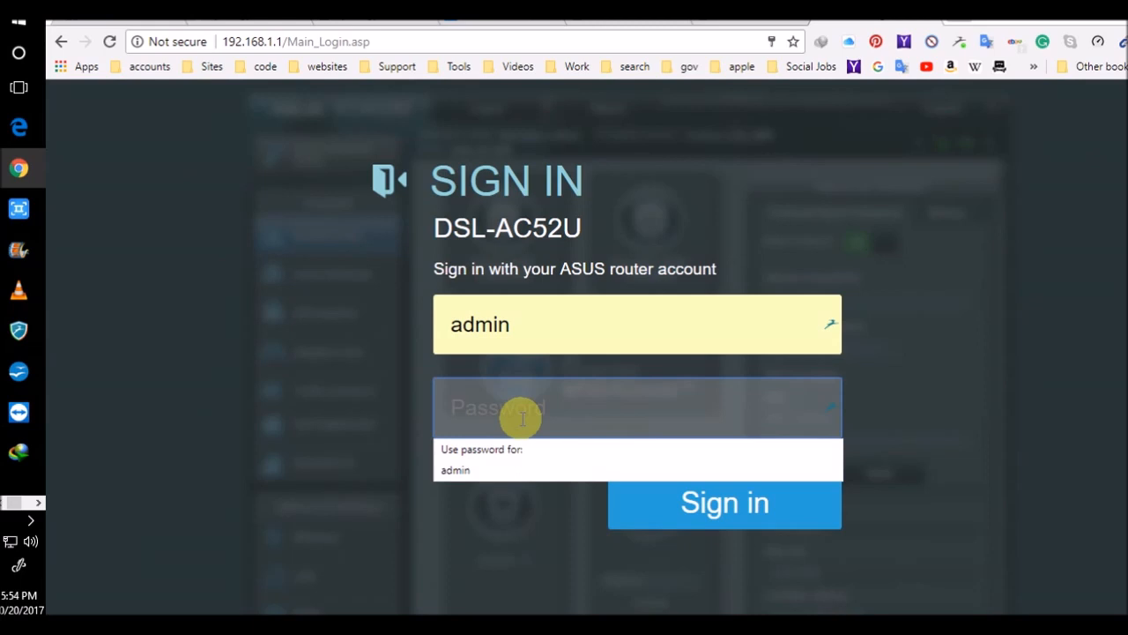
{"action": "type", "text": "a••••••••"}
{"action": "type", "text": "••••••"}
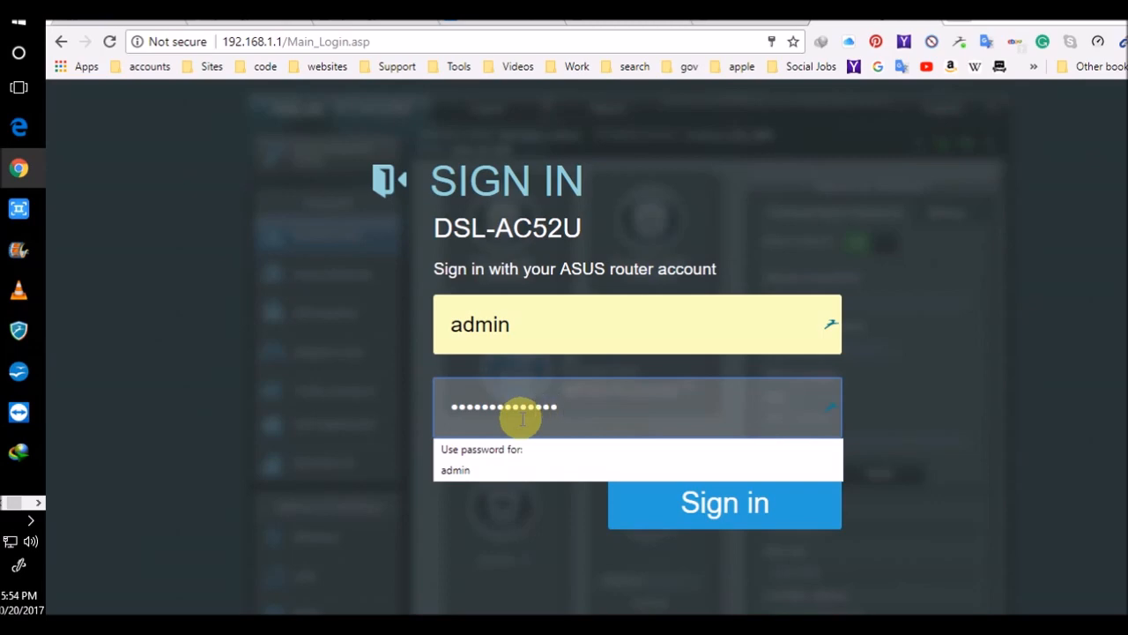
{"action": "key", "text": "Return"}
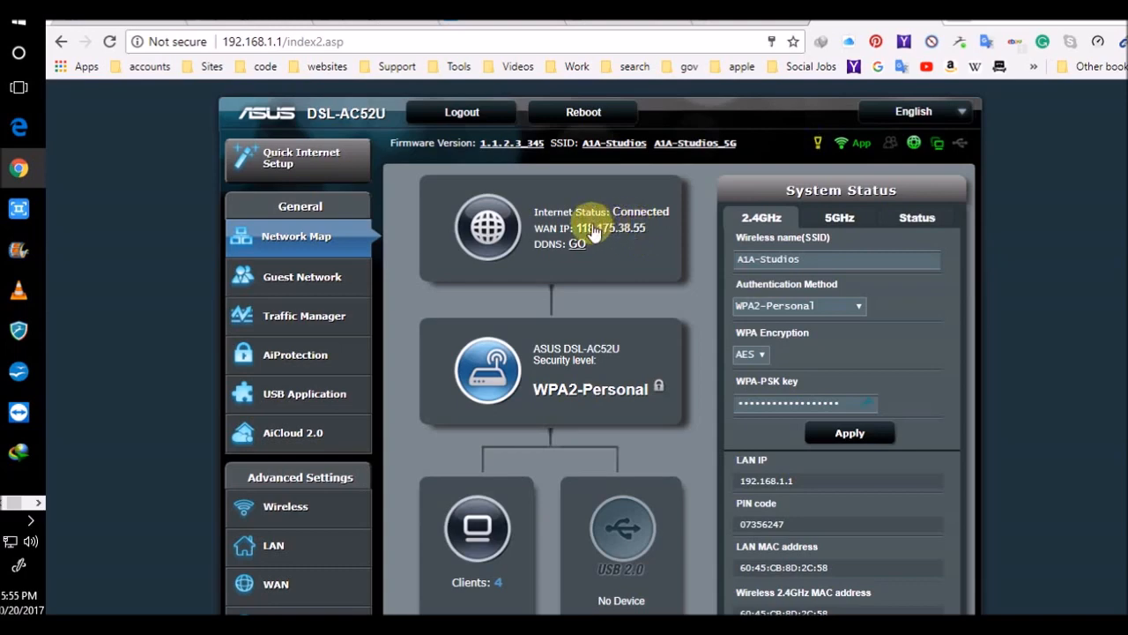
Step: Open the router's WAN Virtual Server / Port Forwarding settings and examine the port forwarding list and the available local IPs
{"action": "scroll", "coordinate": [467, 476], "scroll_direction": "down", "scroll_amount": 3}
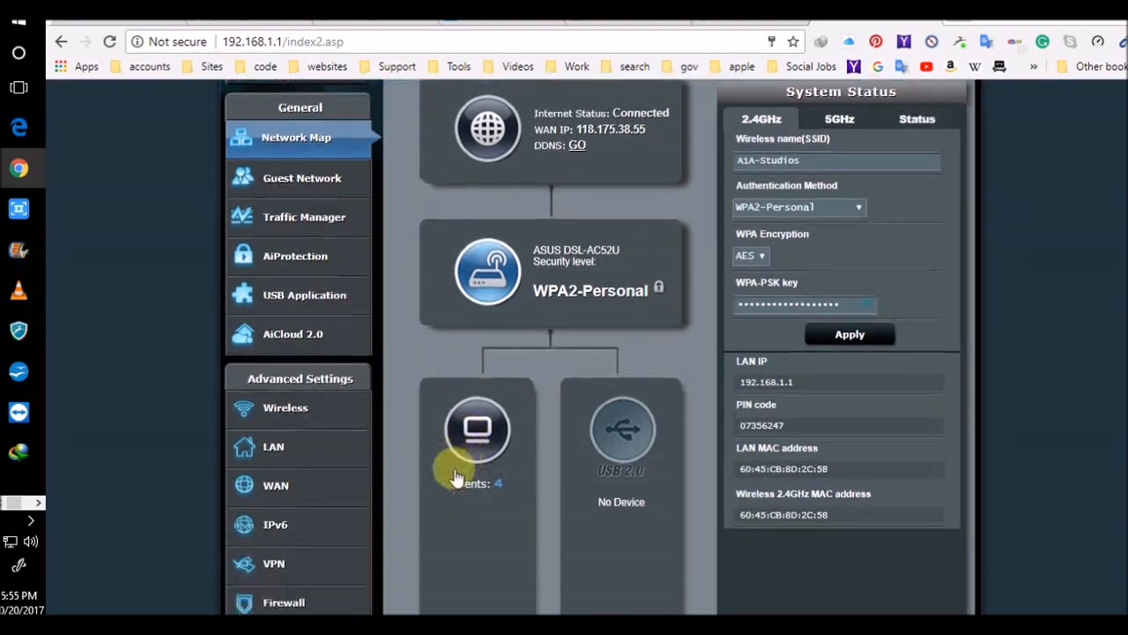
{"action": "left_click", "coordinate": [299, 328]}
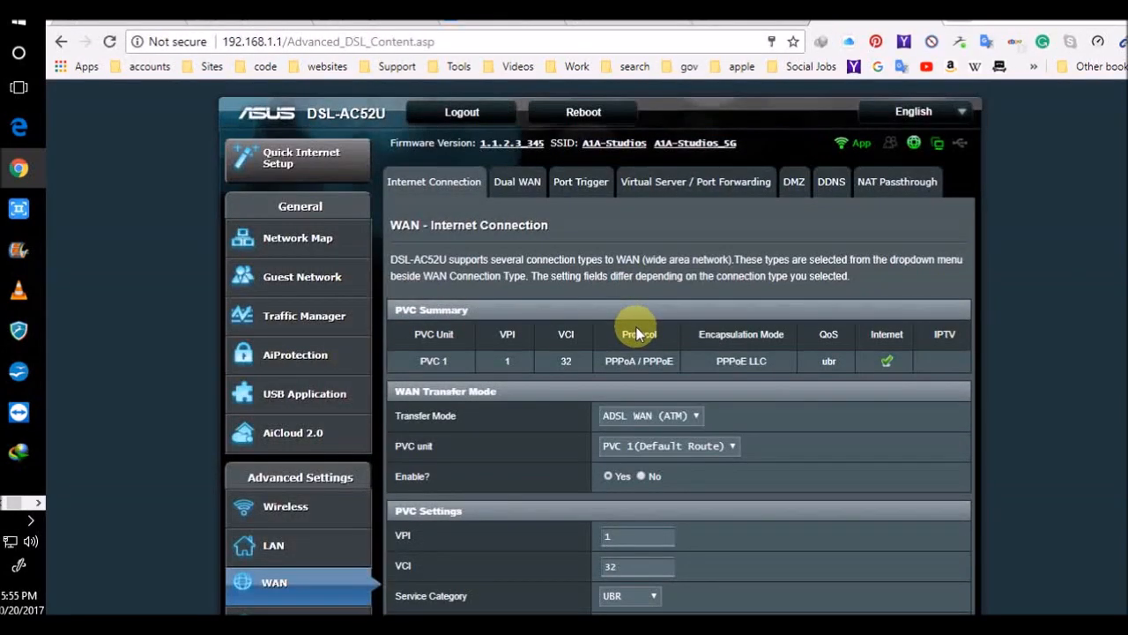
{"action": "left_click", "coordinate": [690, 182]}
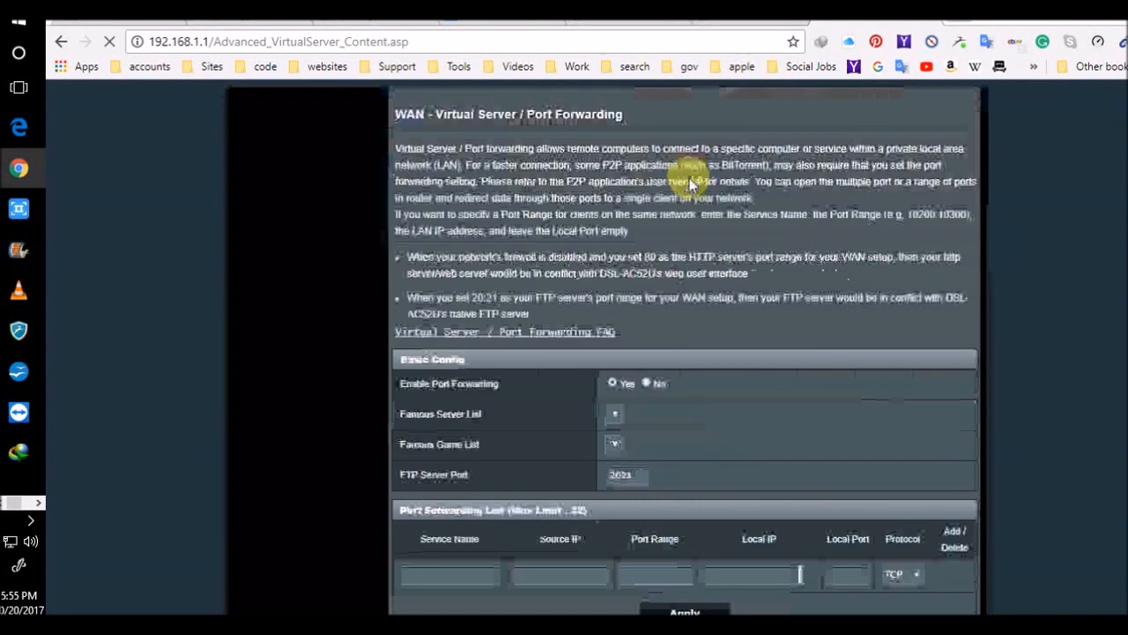
{"action": "scroll", "coordinate": [696, 290], "scroll_direction": "down", "scroll_amount": 1}
{"action": "scroll", "coordinate": [697, 293], "scroll_direction": "down", "scroll_amount": 2}
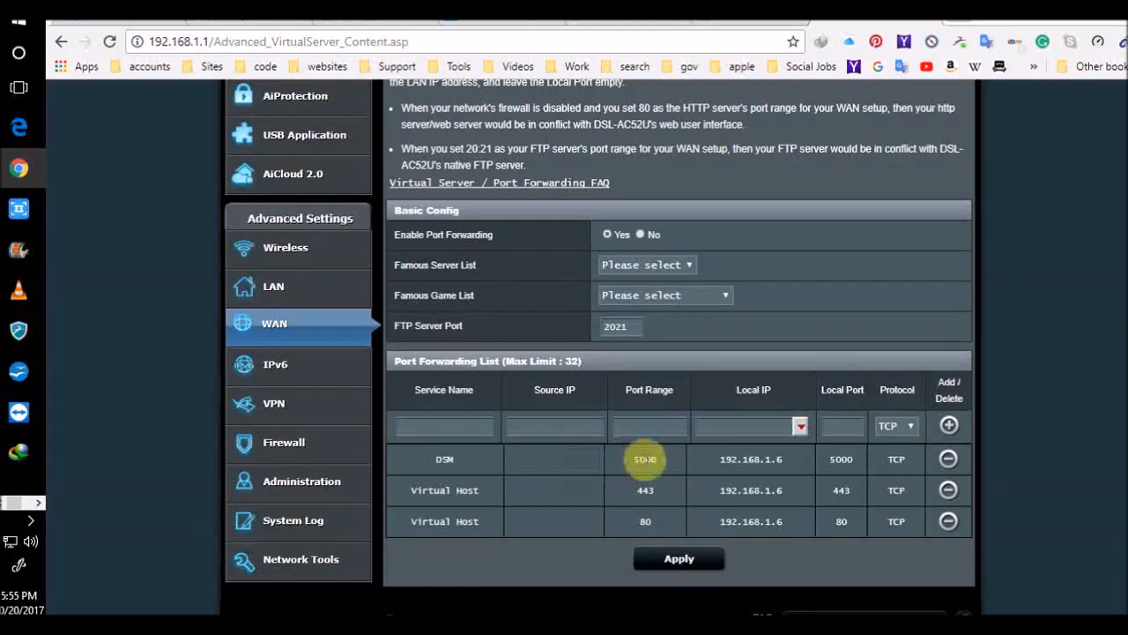
{"action": "left_click", "coordinate": [800, 428]}
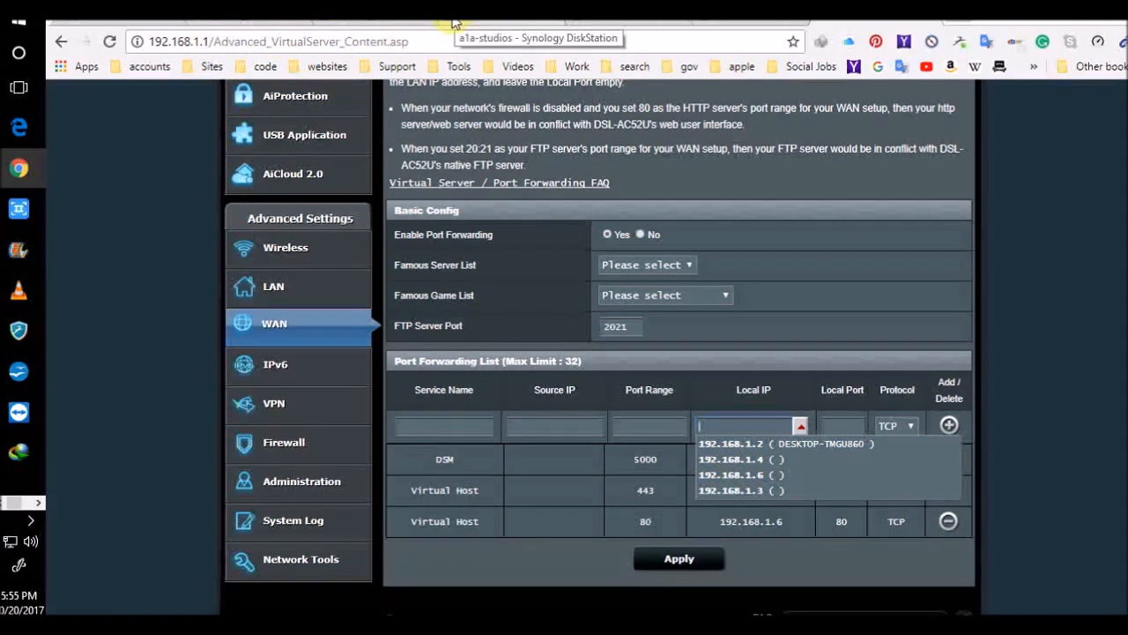
Step: View the a1a-studios.synology.me site, and load the "server quickconnect" bookmark from the accounts folder in a new browser tab
{"action": "left_click", "coordinate": [921, 22]}
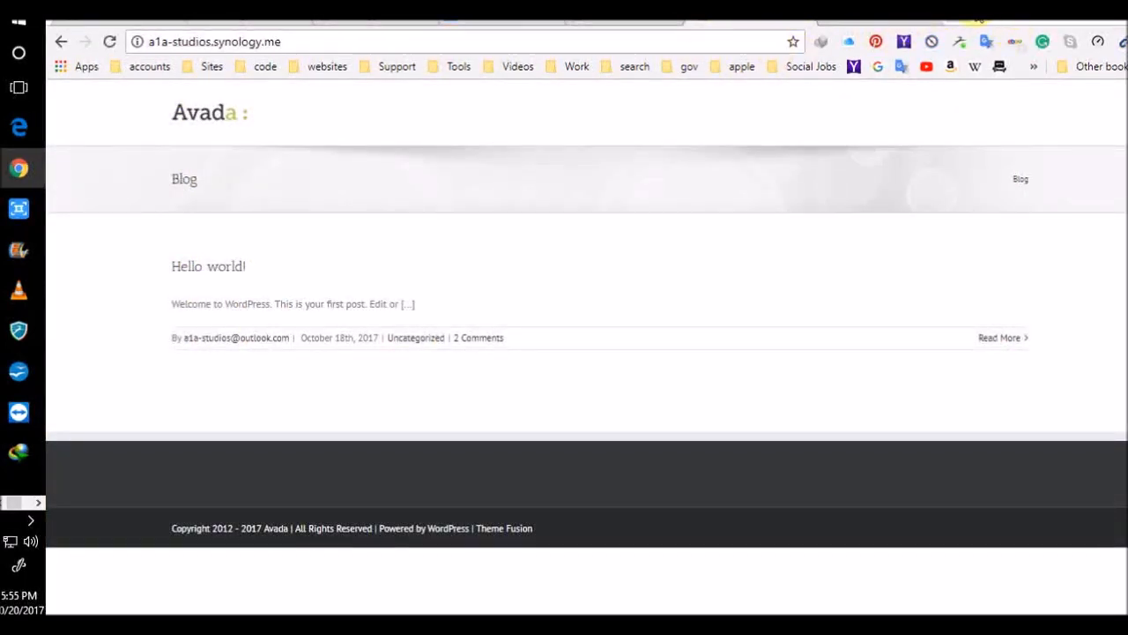
{"action": "left_click", "coordinate": [952, 24]}
{"action": "left_click", "coordinate": [145, 67]}
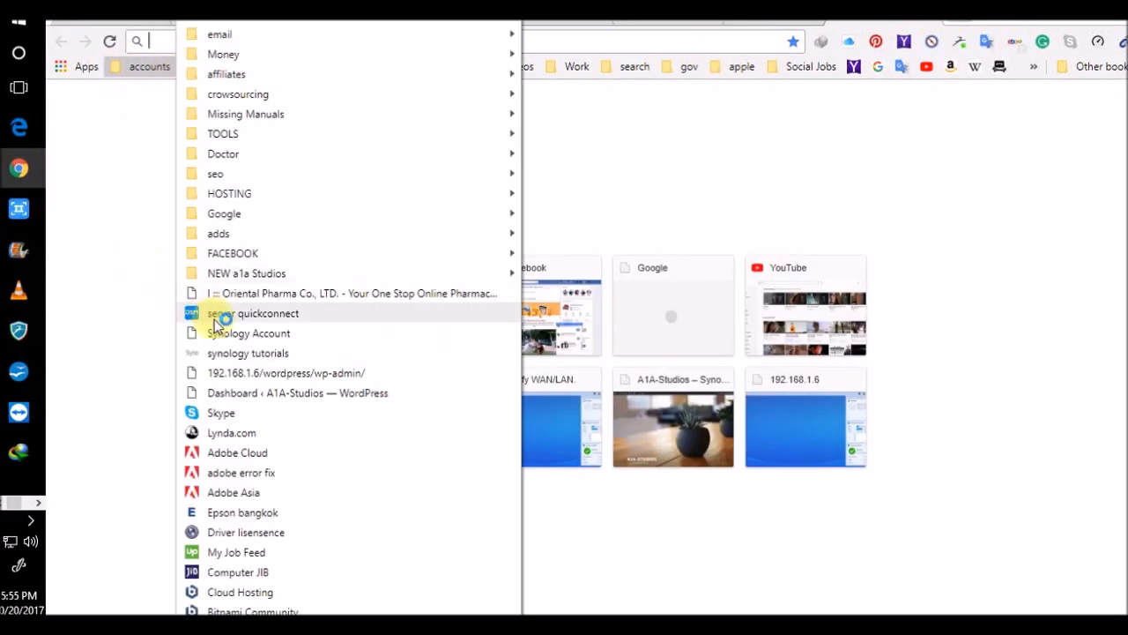
{"action": "left_click", "coordinate": [260, 314]}
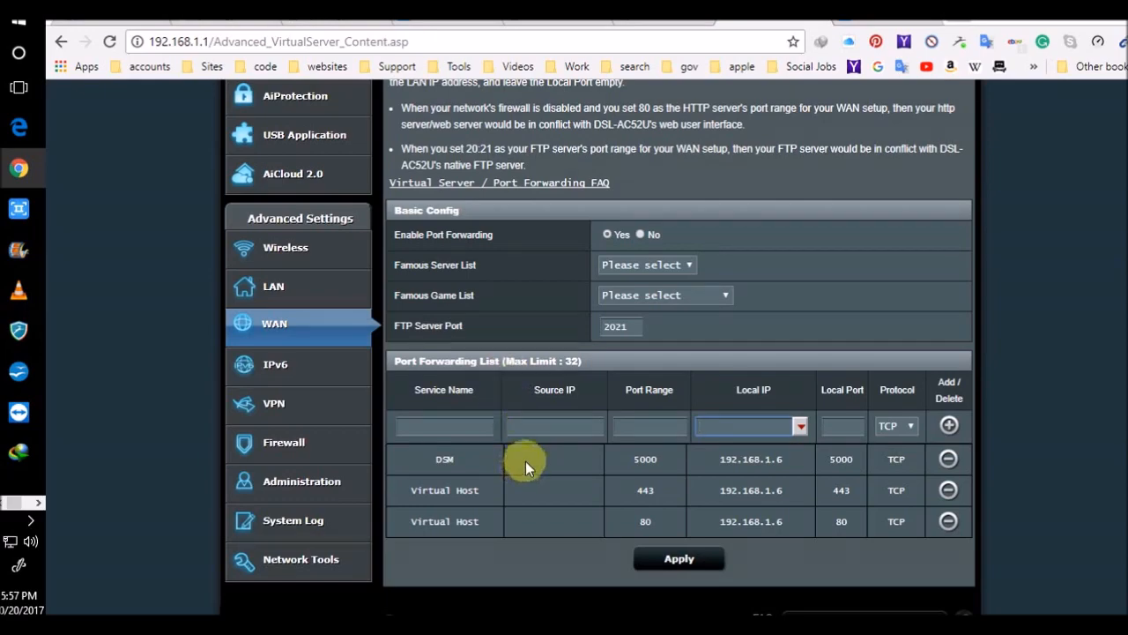
Step: Return from the router page to DSM and review the External Access Advanced hostname settings and Router Configuration port rules
{"action": "scroll", "coordinate": [526, 449], "scroll_direction": "up", "scroll_amount": 2}
{"action": "scroll", "coordinate": [526, 447], "scroll_direction": "up", "scroll_amount": 1}
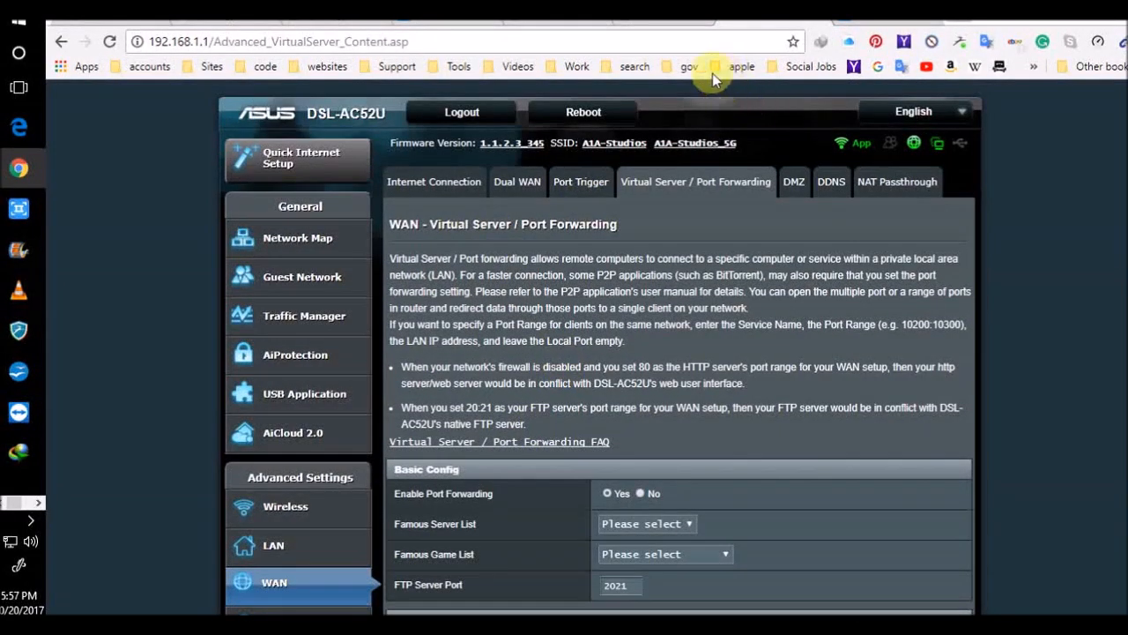
{"action": "left_click", "coordinate": [438, 28]}
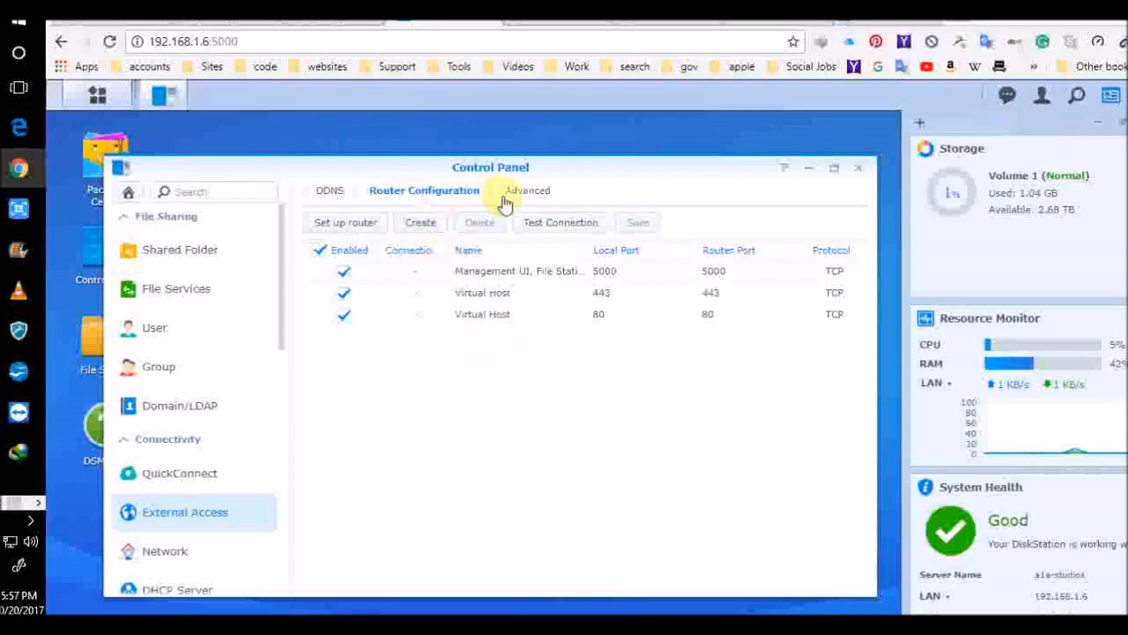
{"action": "left_click", "coordinate": [536, 194]}
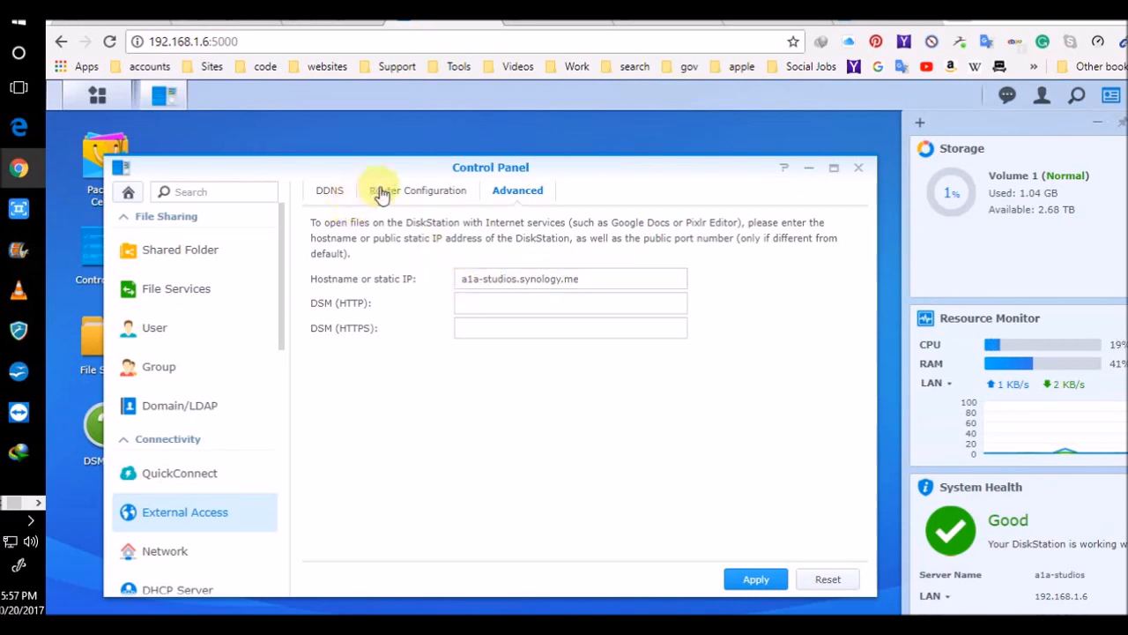
{"action": "left_click", "coordinate": [413, 190]}
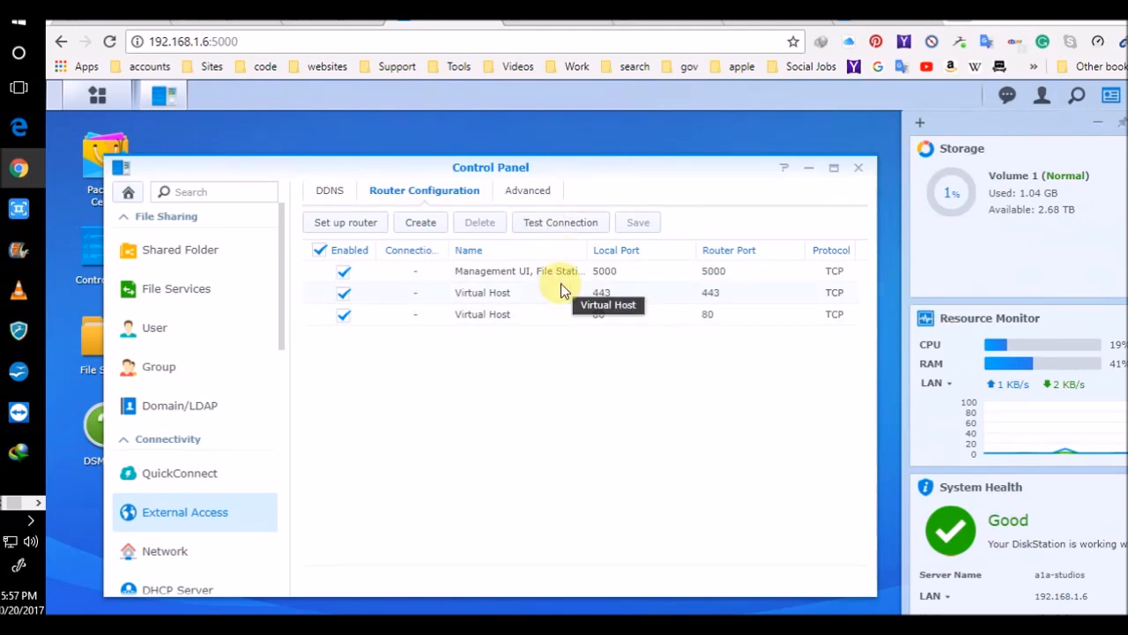
Step: Check the router's port forwarding list against the DSM port rules and run a connection test on those rules in DSM
{"action": "left_click", "coordinate": [776, 26]}
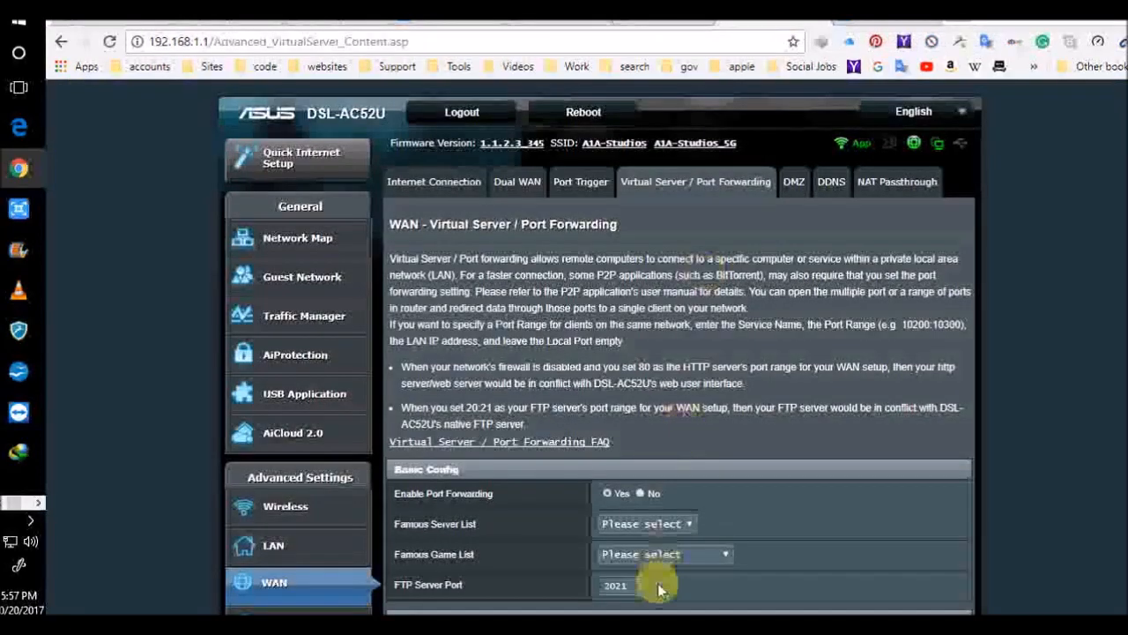
{"action": "scroll", "coordinate": [656, 583], "scroll_direction": "down", "scroll_amount": 3}
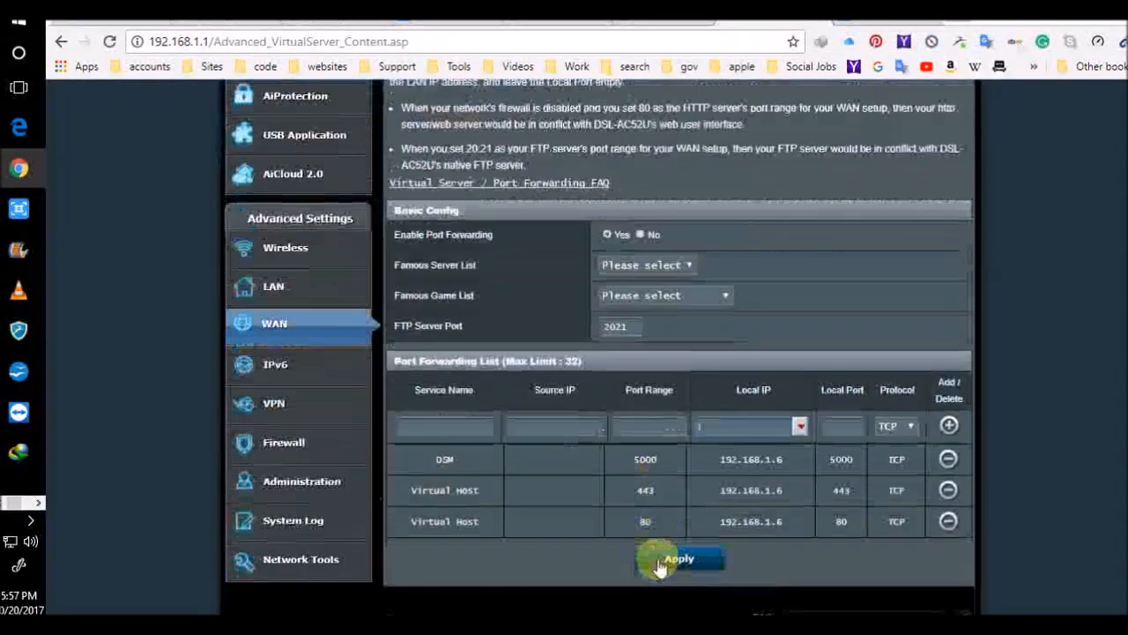
{"action": "left_click", "coordinate": [426, 20]}
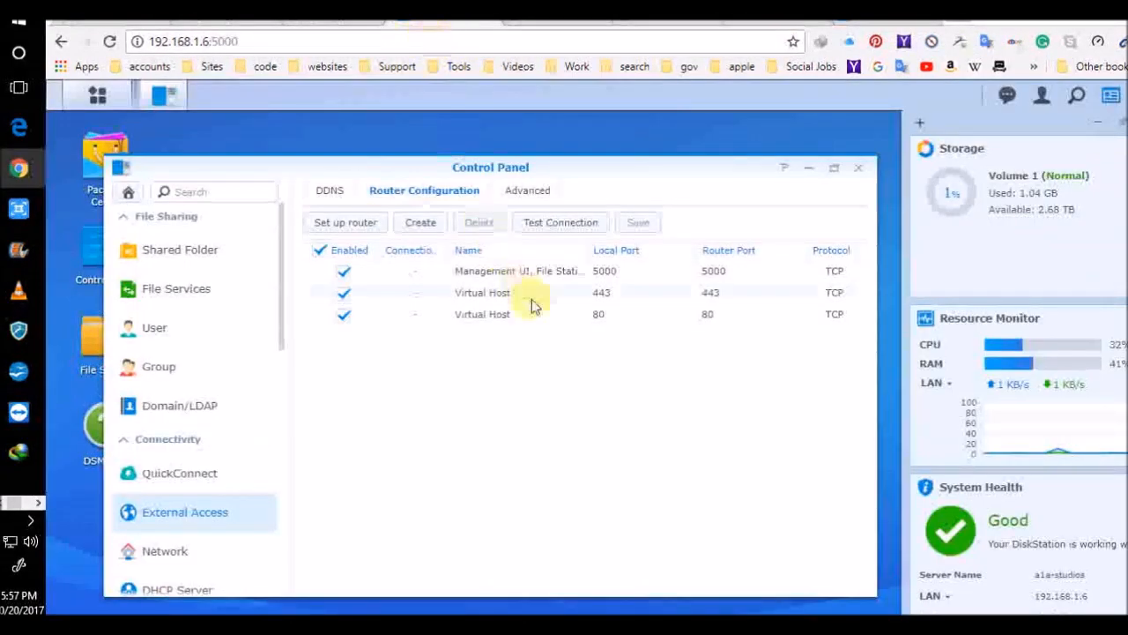
{"action": "left_click", "coordinate": [564, 224]}
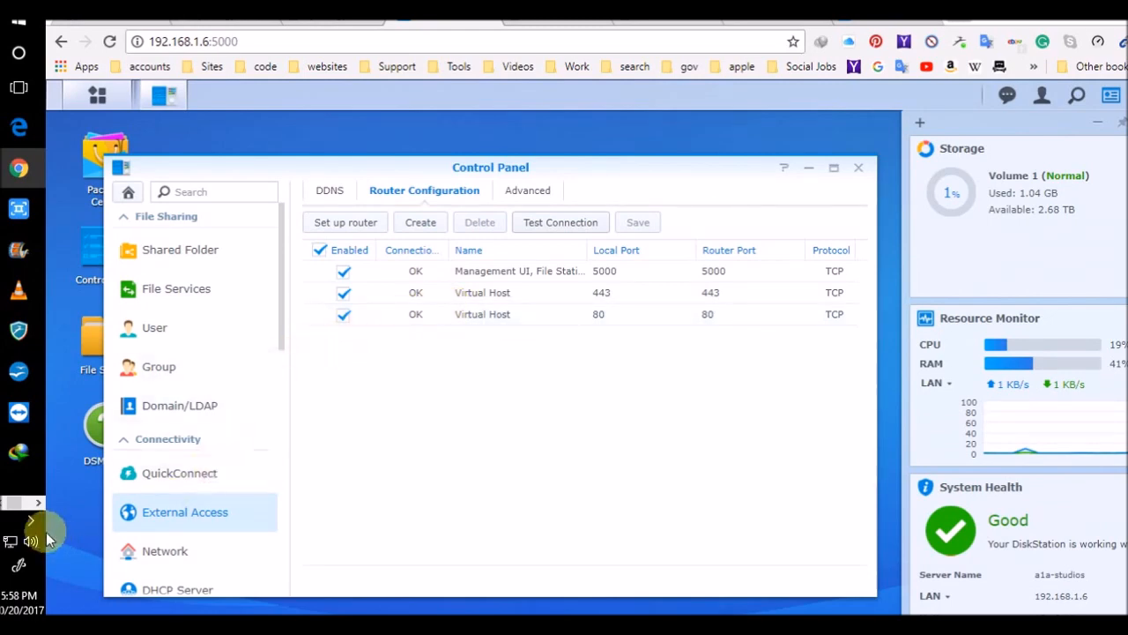
Step: Open the Windows Ethernet settings for Network 2, review its discoverability option and properties, and close Settings
{"action": "left_click", "coordinate": [13, 544]}
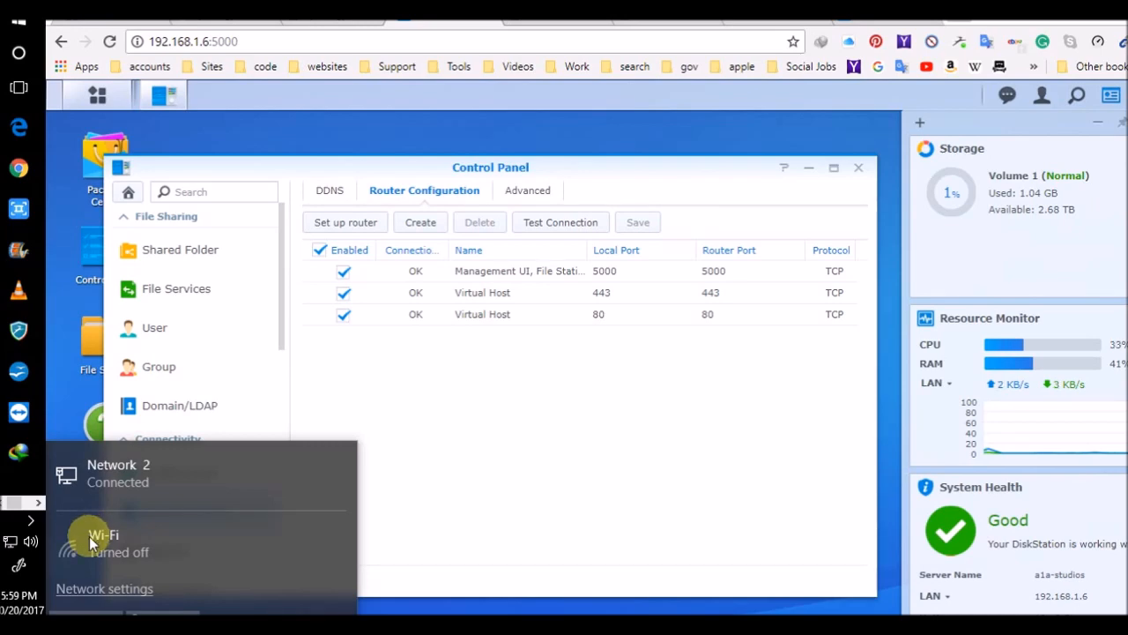
{"action": "left_click", "coordinate": [98, 480]}
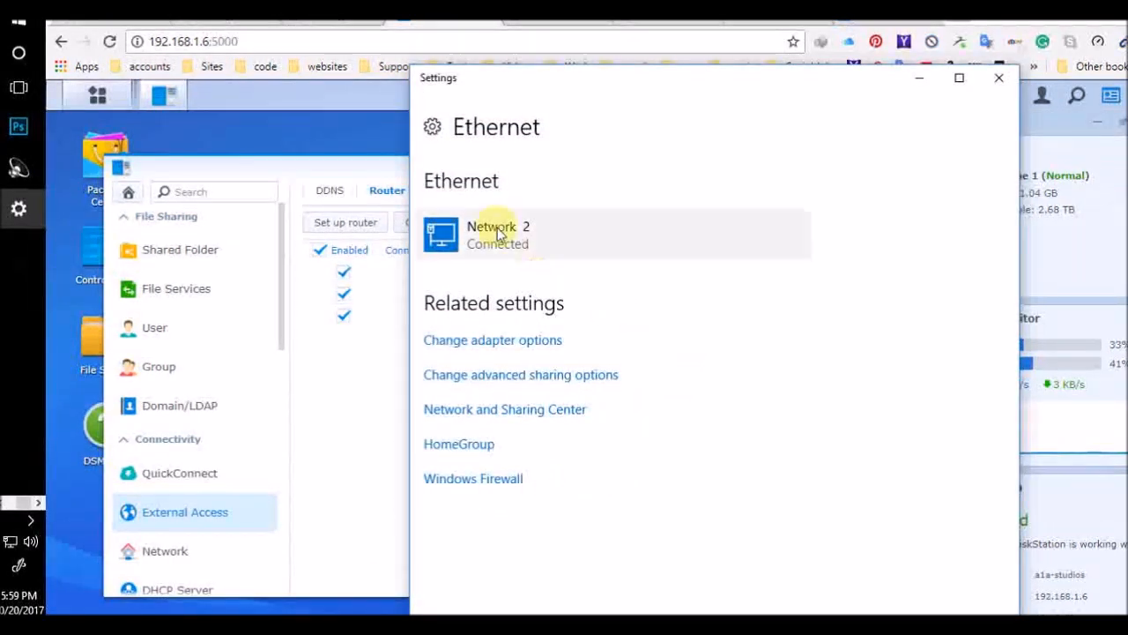
{"action": "left_click", "coordinate": [445, 245]}
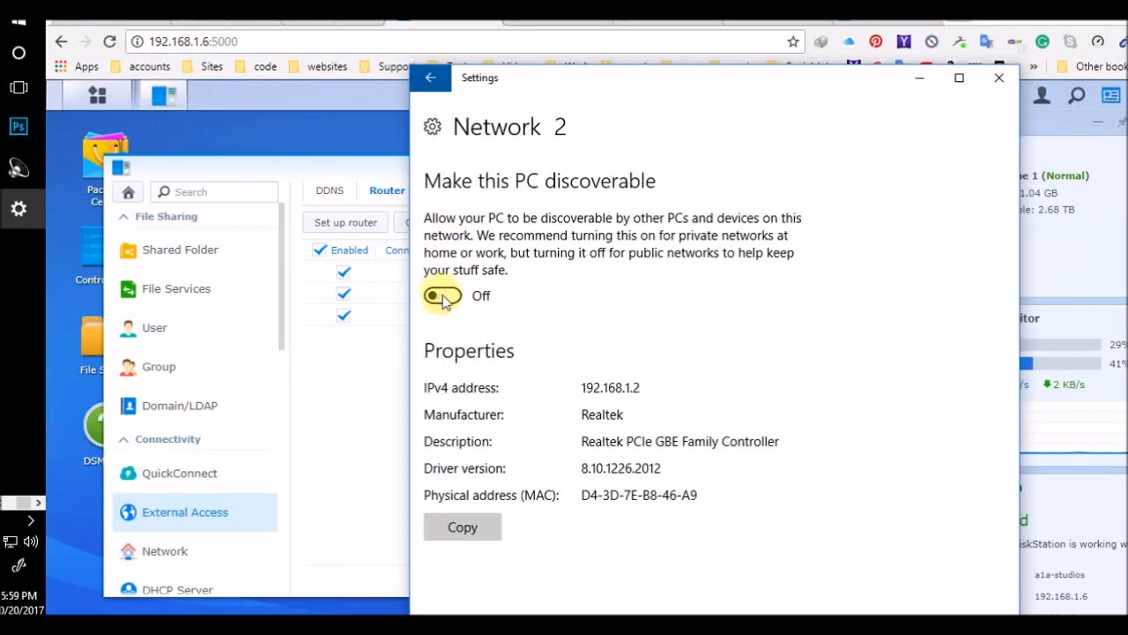
{"action": "left_click", "coordinate": [1000, 78]}
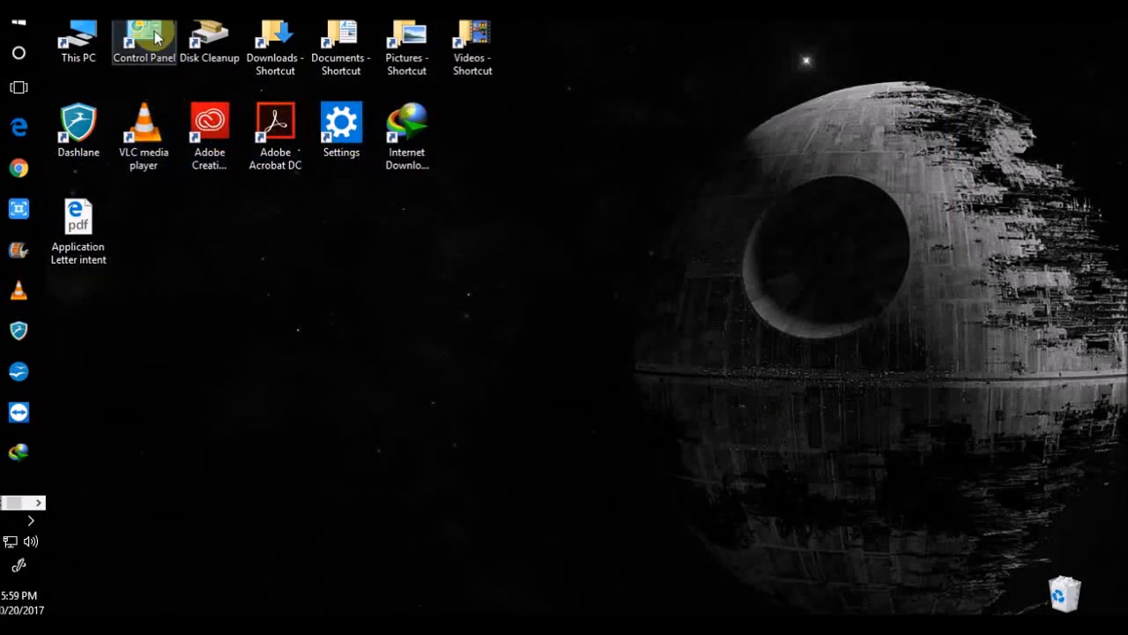
Step: Open the Windows Network and Sharing Center, check the active network's type, and close it
{"action": "double_click", "coordinate": [157, 37]}
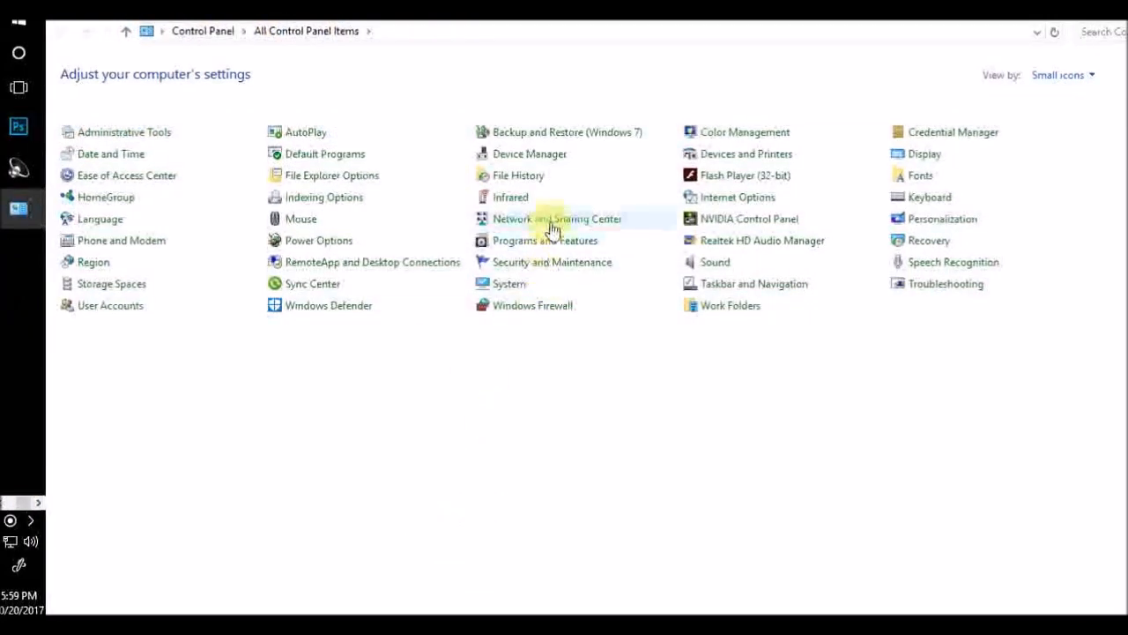
{"action": "left_click", "coordinate": [550, 225]}
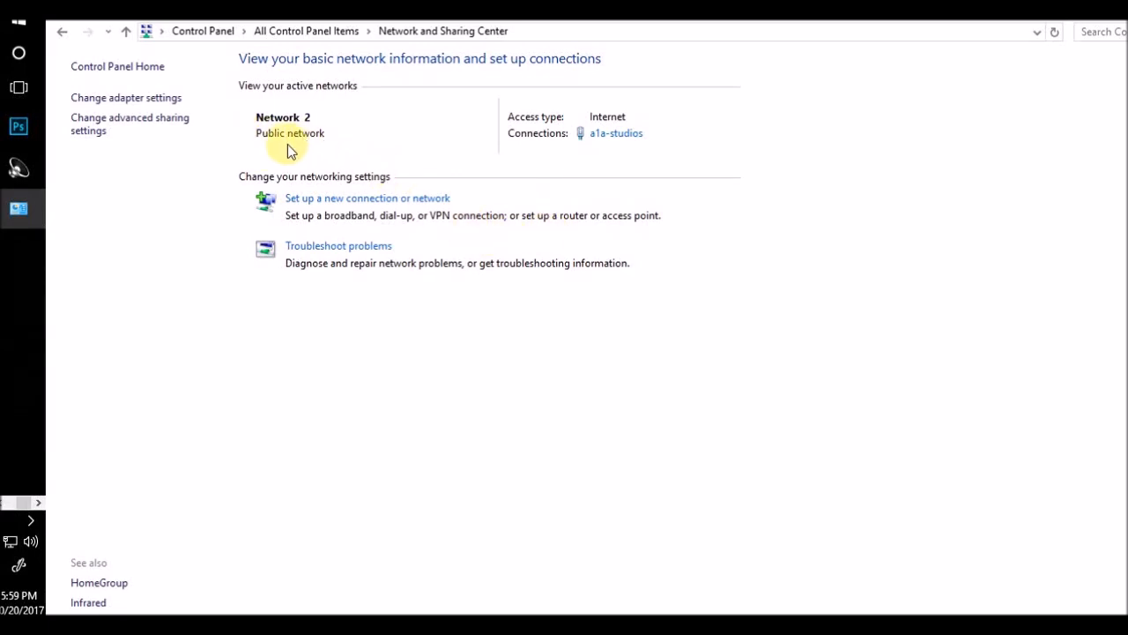
{"action": "left_click", "coordinate": [1083, 19]}
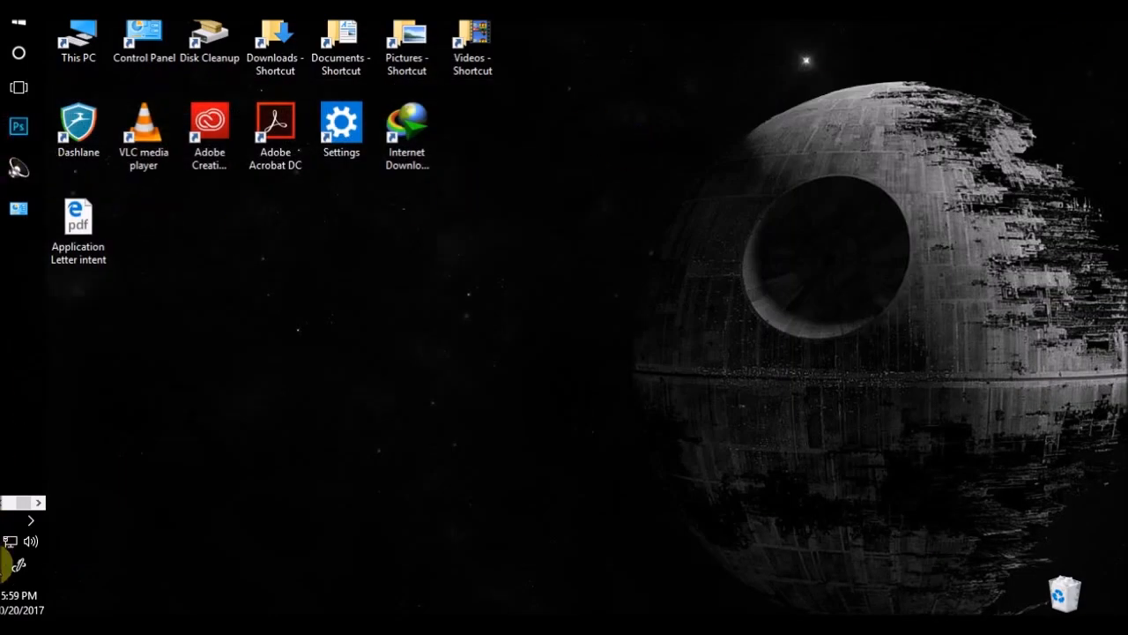
Step: Switch back to Chrome and review the Advanced and DDNS settings of External Access in DSM
{"action": "left_click", "coordinate": [12, 502]}
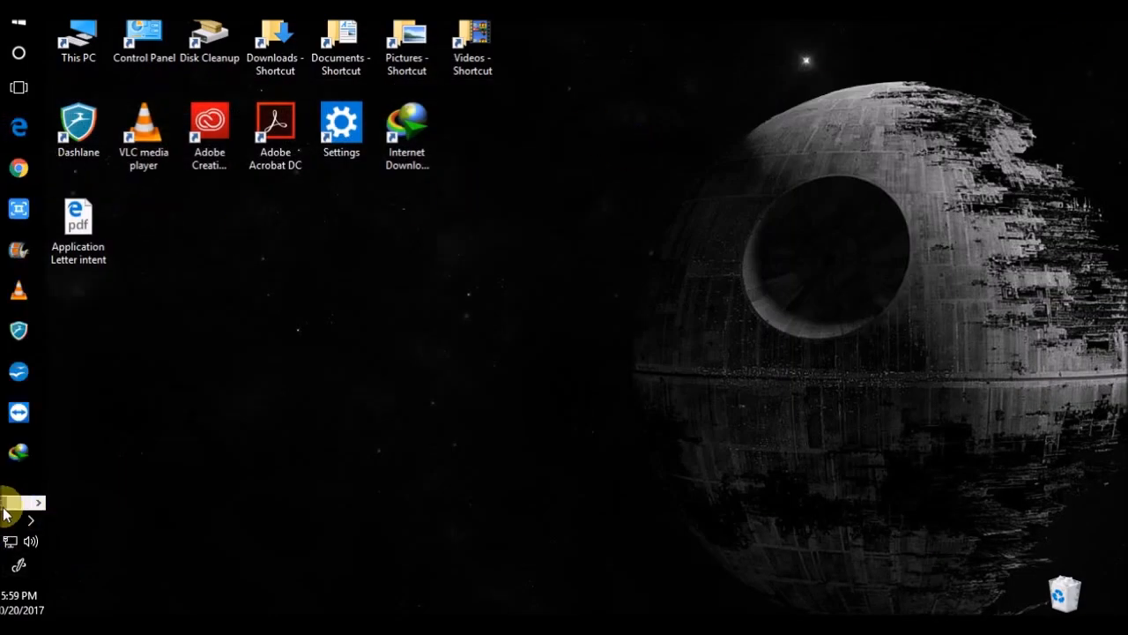
{"action": "left_click", "coordinate": [20, 169]}
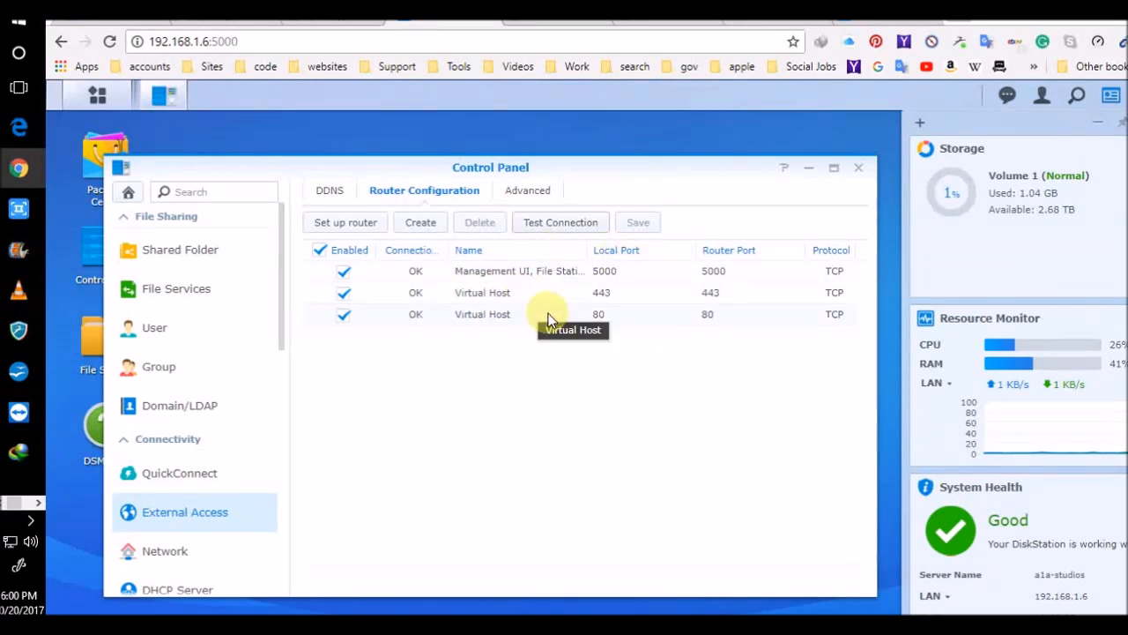
{"action": "left_click", "coordinate": [529, 191]}
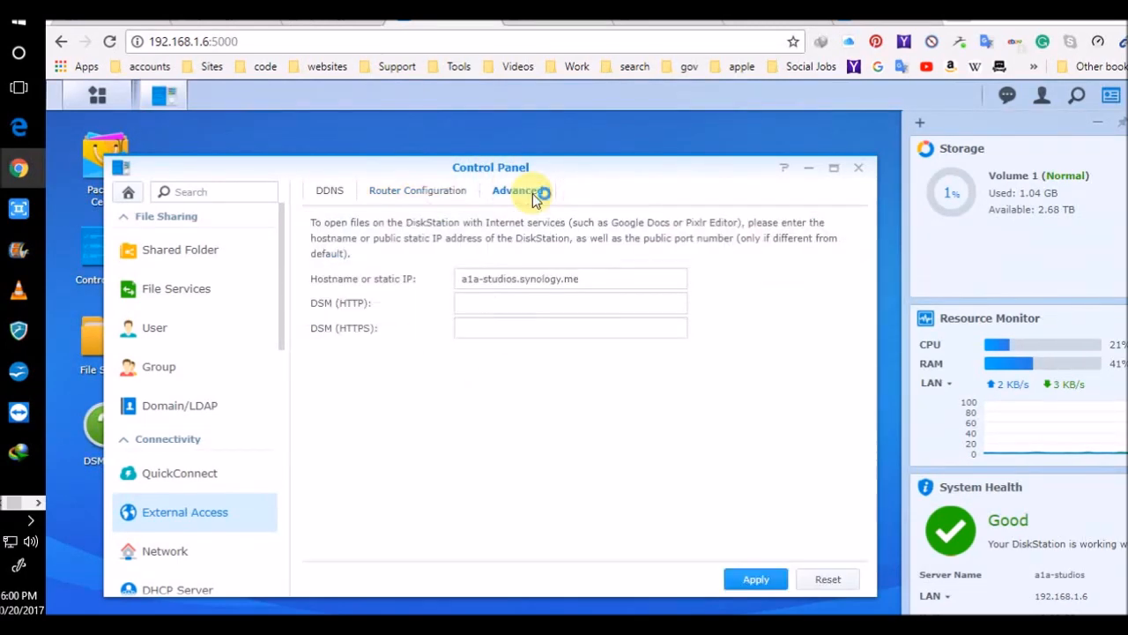
{"action": "left_click", "coordinate": [329, 190]}
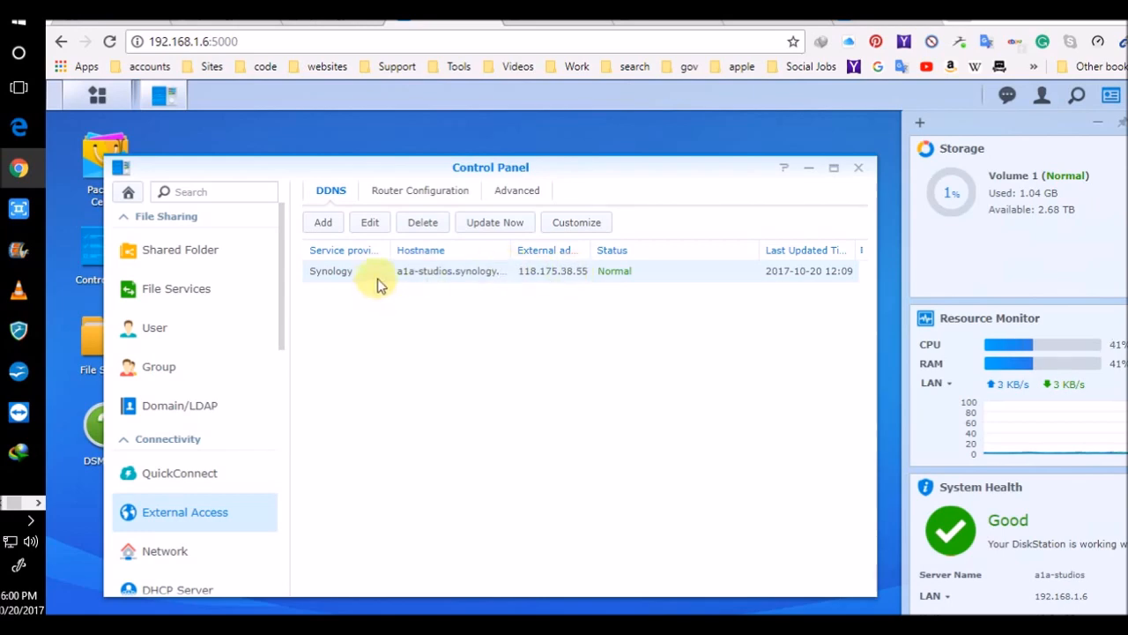
Step: Open DSM's Network settings and review the General server name, gateway, DNS and proxy options
{"action": "left_click", "coordinate": [194, 564]}
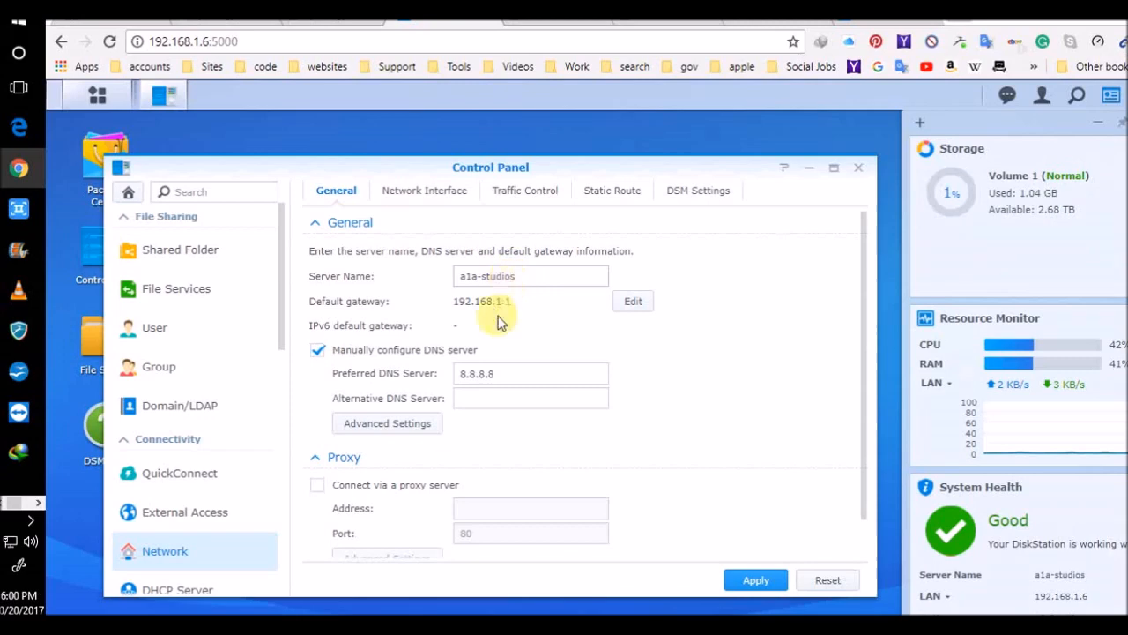
{"action": "scroll", "coordinate": [491, 367], "scroll_direction": "down", "scroll_amount": 1}
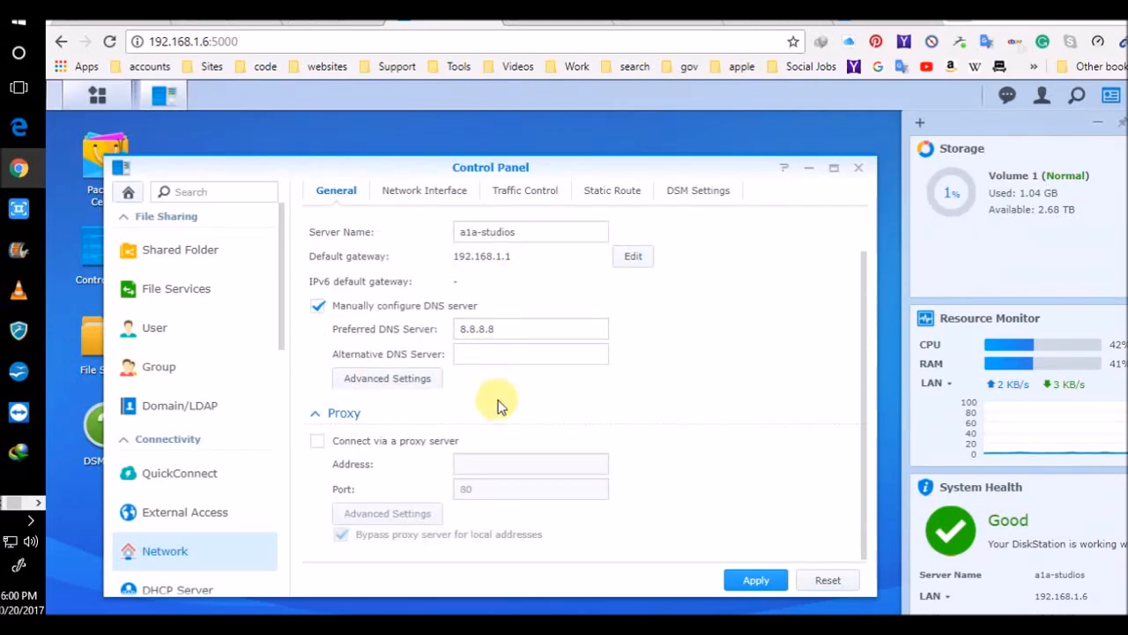
{"action": "scroll", "coordinate": [497, 388], "scroll_direction": "up", "scroll_amount": 1}
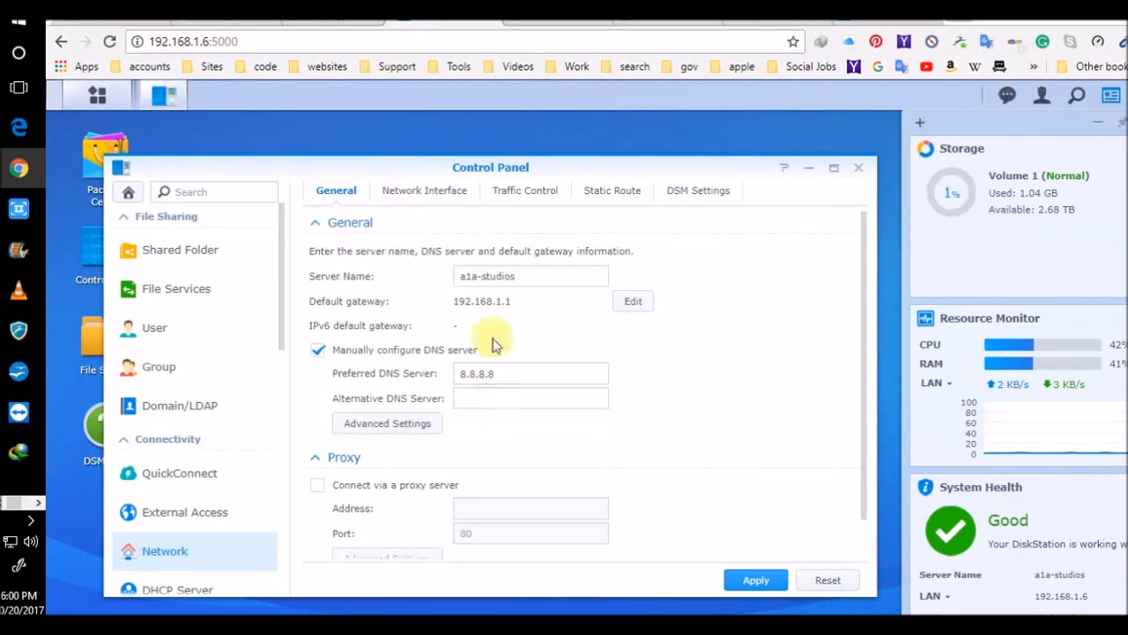
Step: Review the LAN interface details, traffic control rules, static routes and DSM port settings of the network configuration
{"action": "left_click", "coordinate": [438, 199]}
{"action": "left_click", "coordinate": [794, 275]}
{"action": "left_click", "coordinate": [853, 263]}
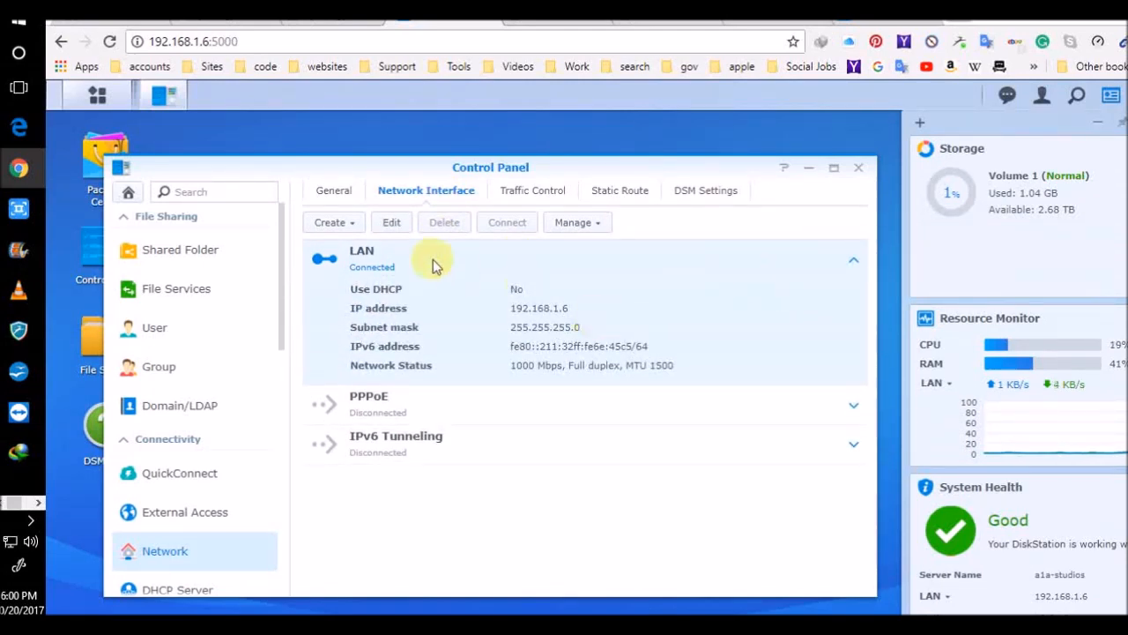
{"action": "left_click", "coordinate": [538, 192]}
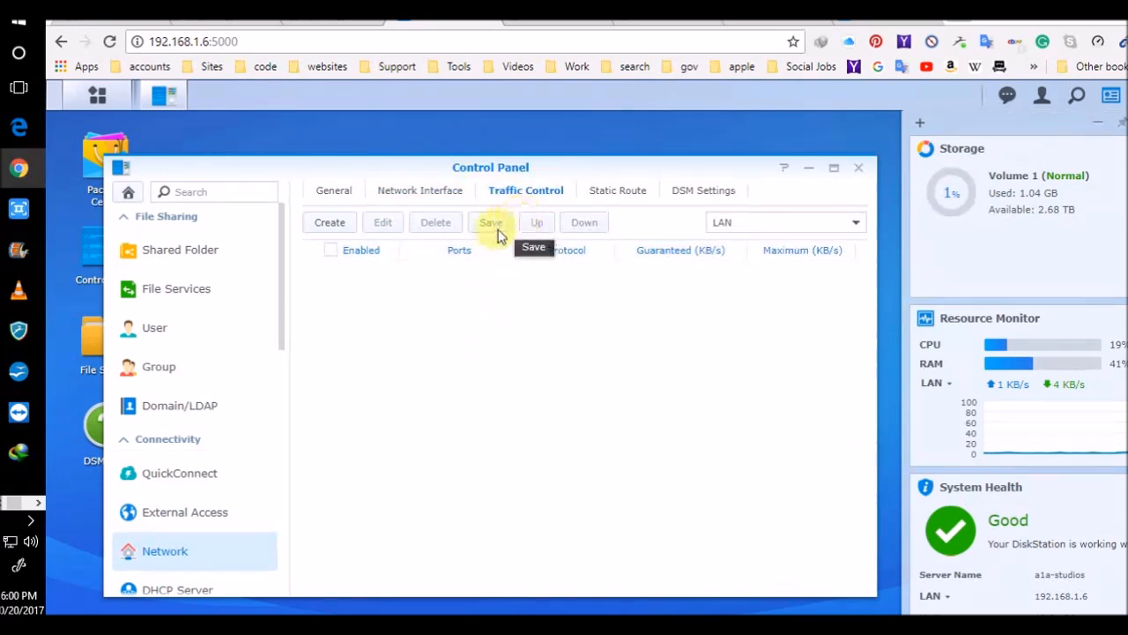
{"action": "left_click", "coordinate": [638, 201]}
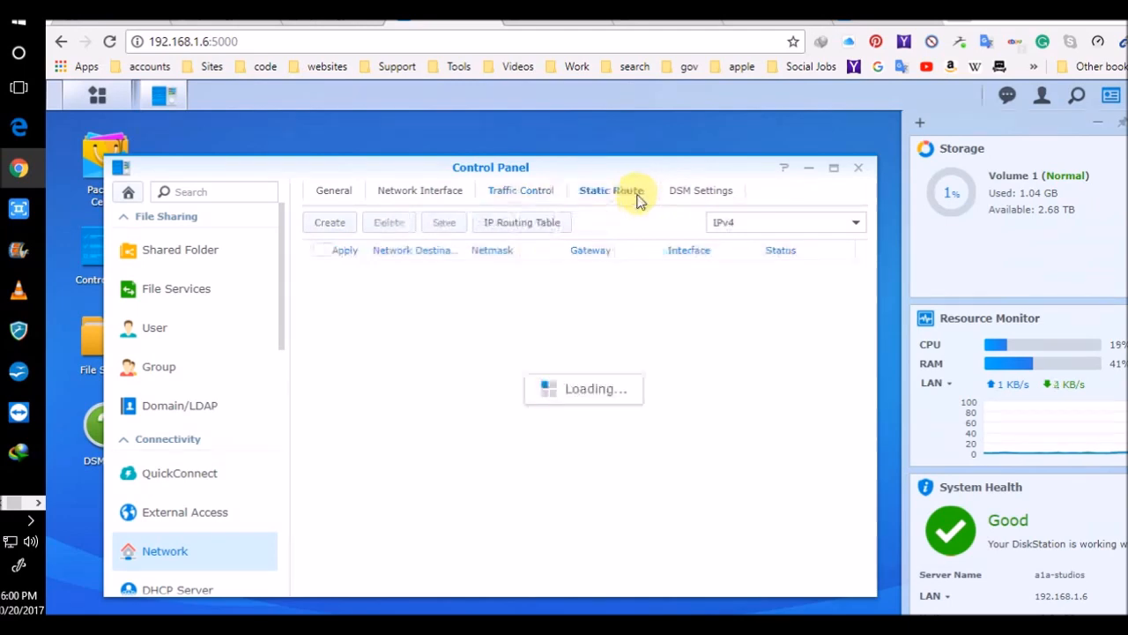
{"action": "left_click", "coordinate": [703, 197]}
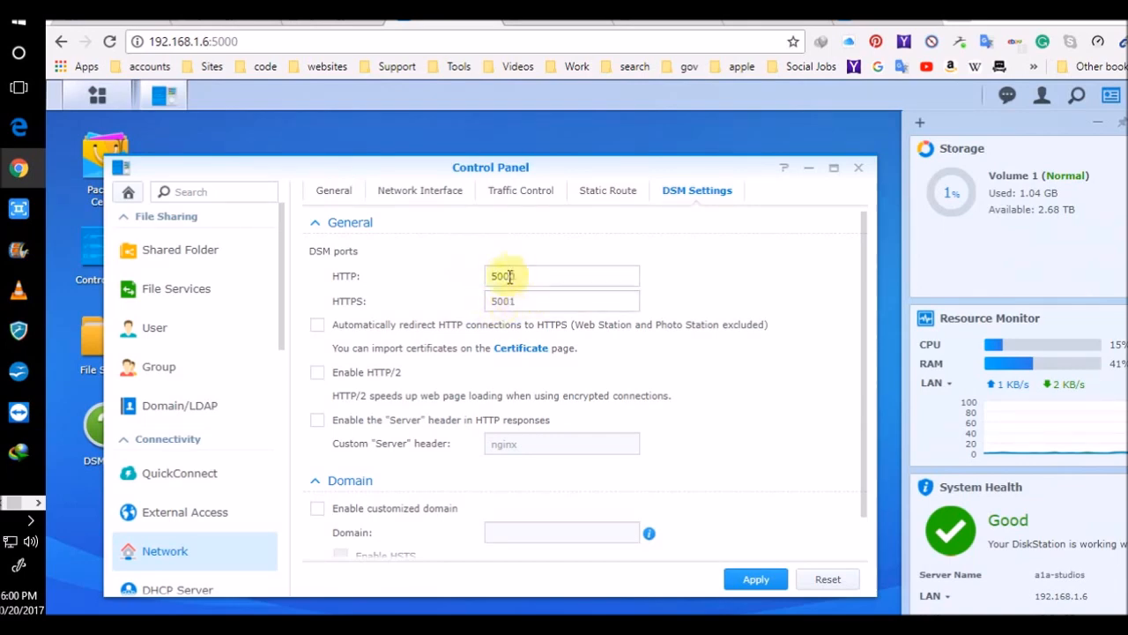
{"action": "left_click", "coordinate": [318, 420]}
{"action": "left_click", "coordinate": [318, 372]}
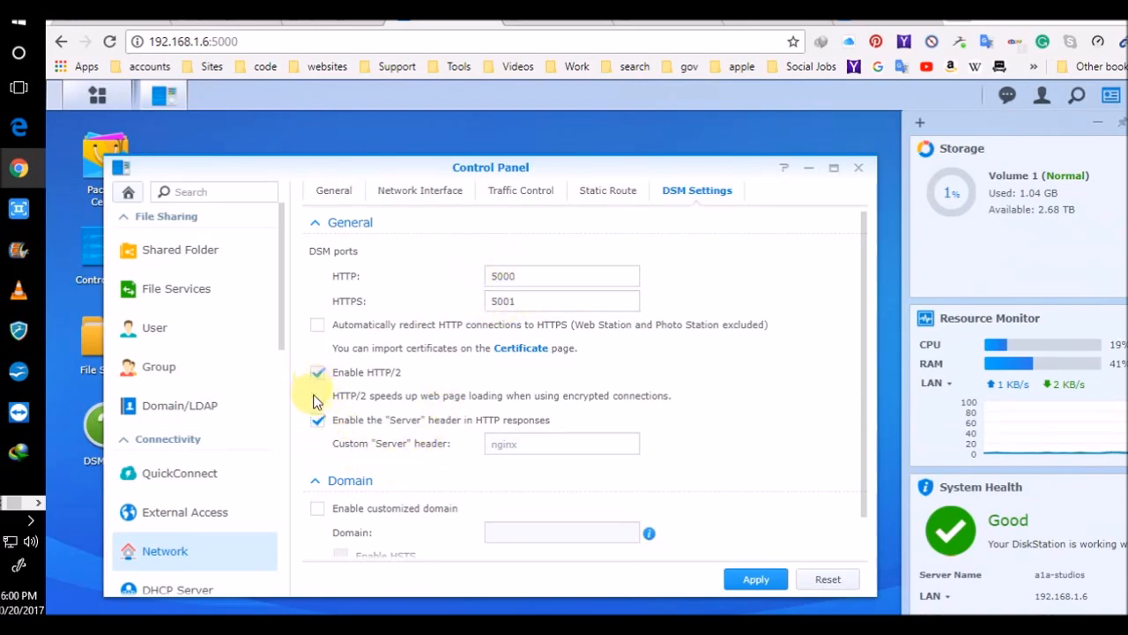
{"action": "left_click", "coordinate": [318, 372]}
{"action": "left_click", "coordinate": [317, 421]}
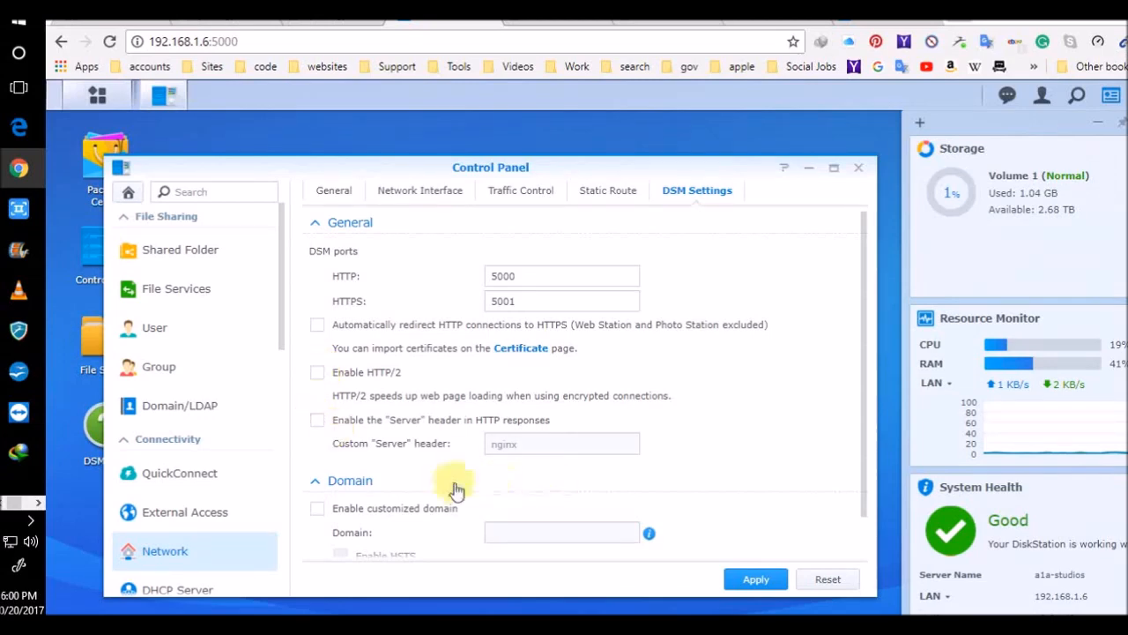
Step: Review the customized domain options and the general DNS and proxy settings, and close Control Panel
{"action": "scroll", "coordinate": [467, 476], "scroll_direction": "down", "scroll_amount": 1}
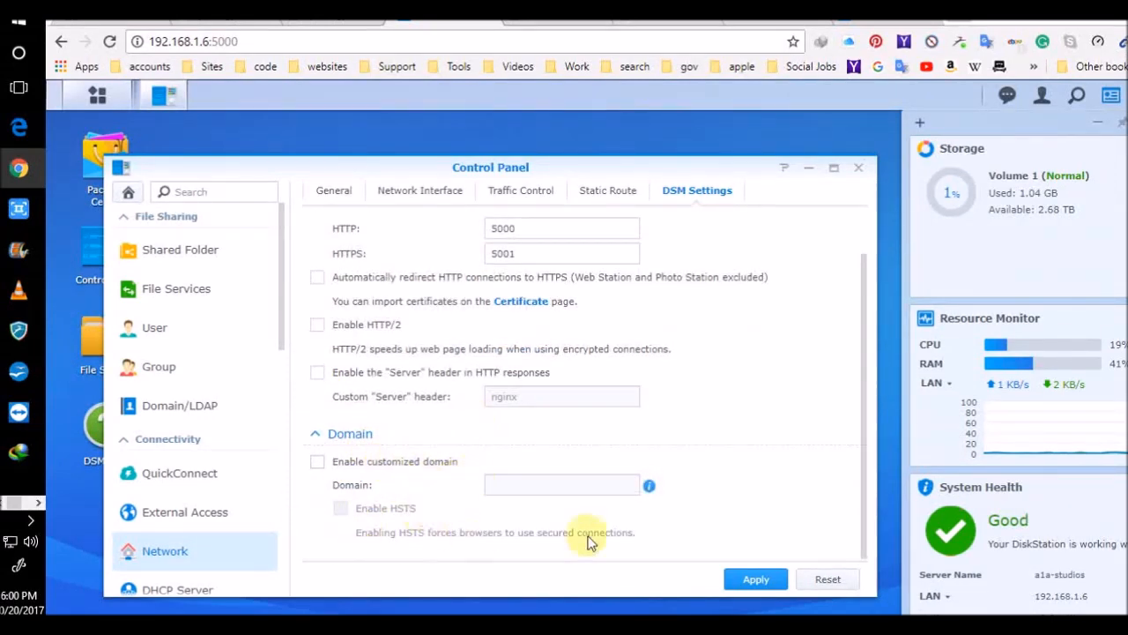
{"action": "scroll", "coordinate": [714, 427], "scroll_direction": "up", "scroll_amount": 1}
{"action": "left_click", "coordinate": [607, 191]}
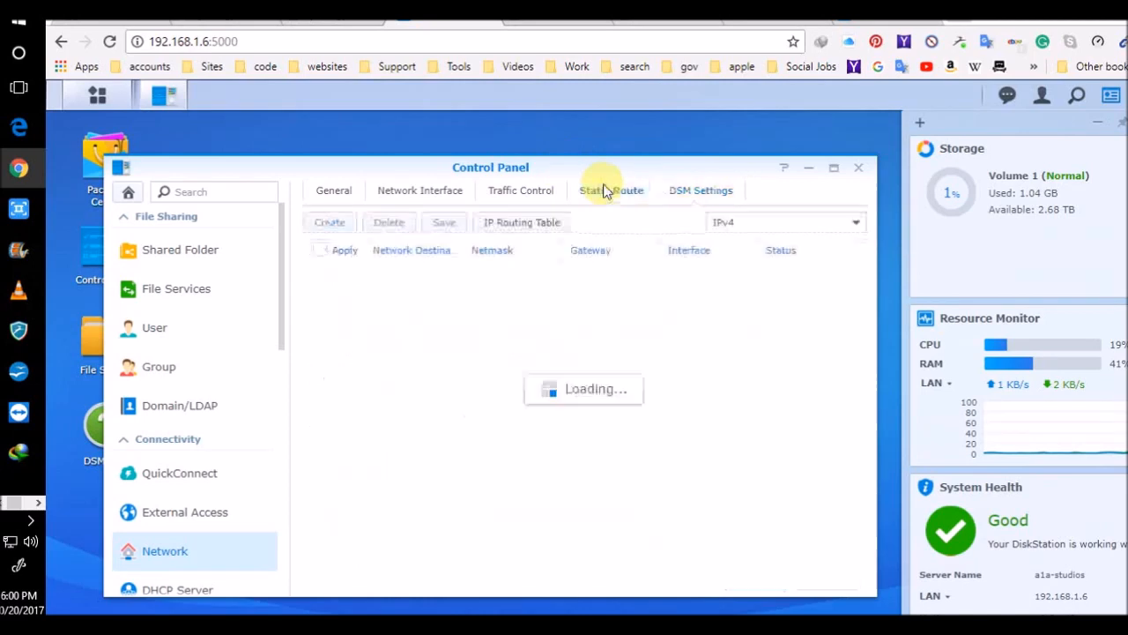
{"action": "left_click", "coordinate": [528, 191]}
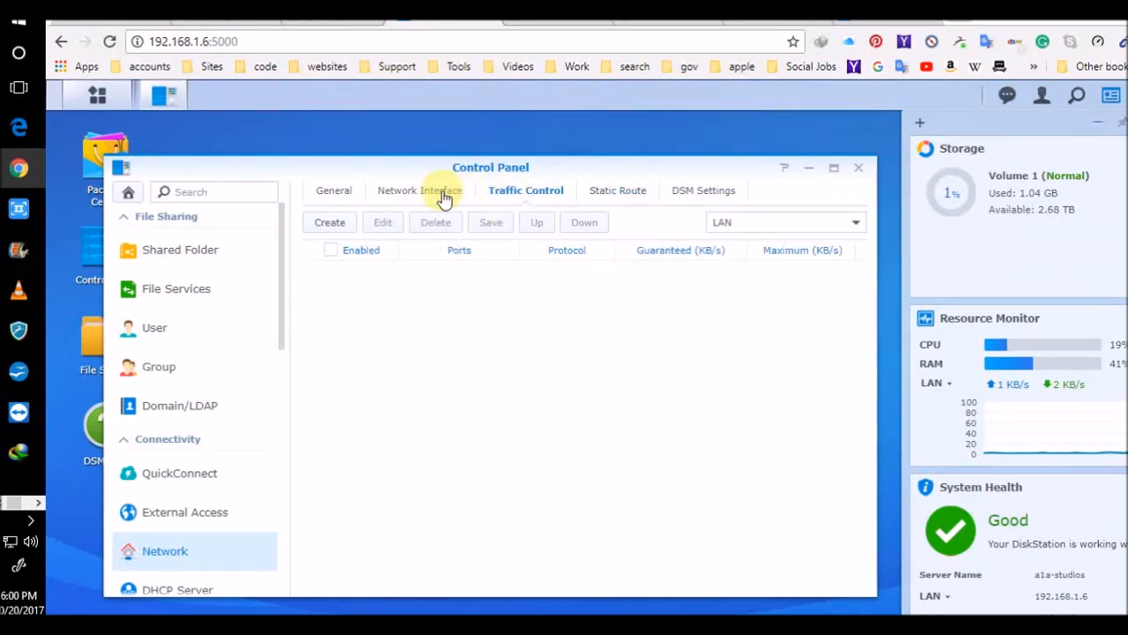
{"action": "left_click", "coordinate": [441, 195]}
{"action": "left_click", "coordinate": [335, 190]}
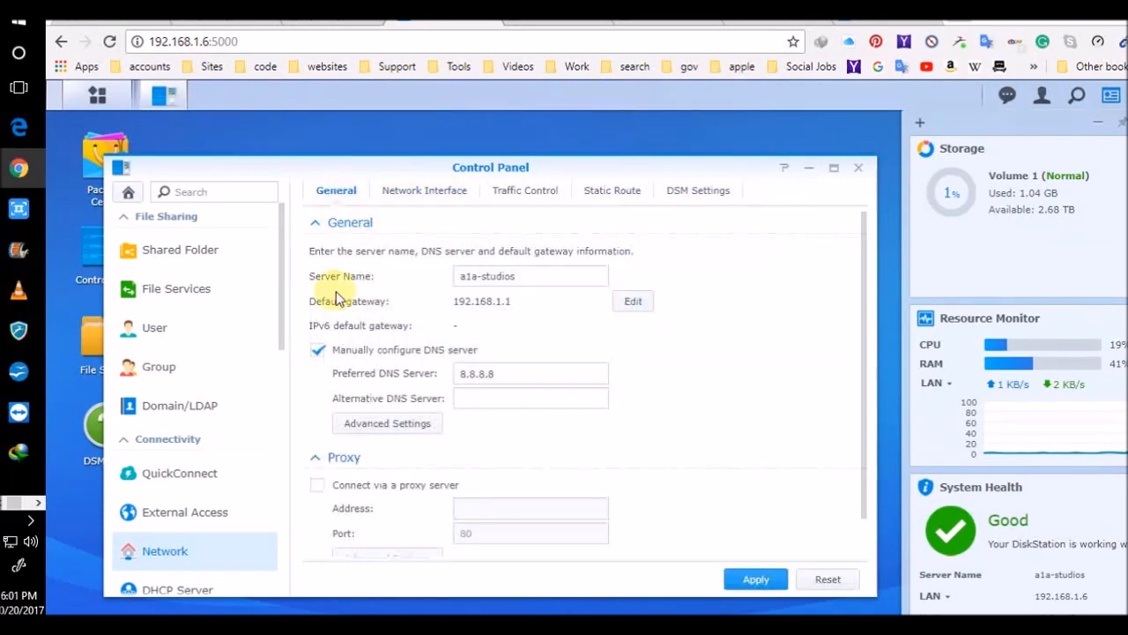
{"action": "scroll", "coordinate": [343, 516], "scroll_direction": "down", "scroll_amount": 1}
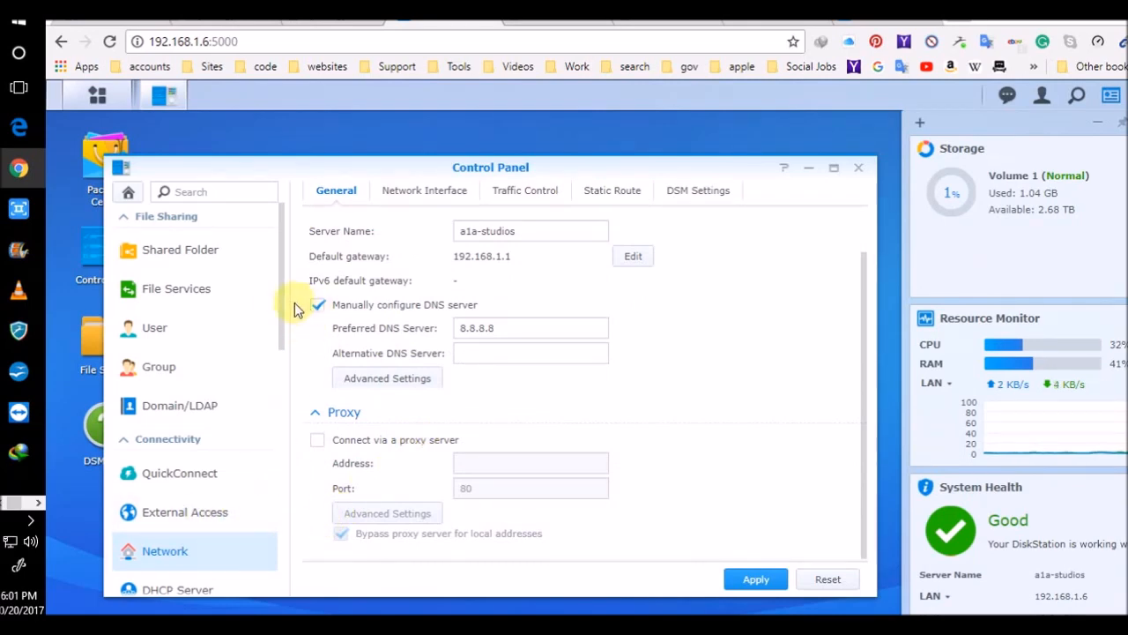
{"action": "left_click", "coordinate": [860, 166]}
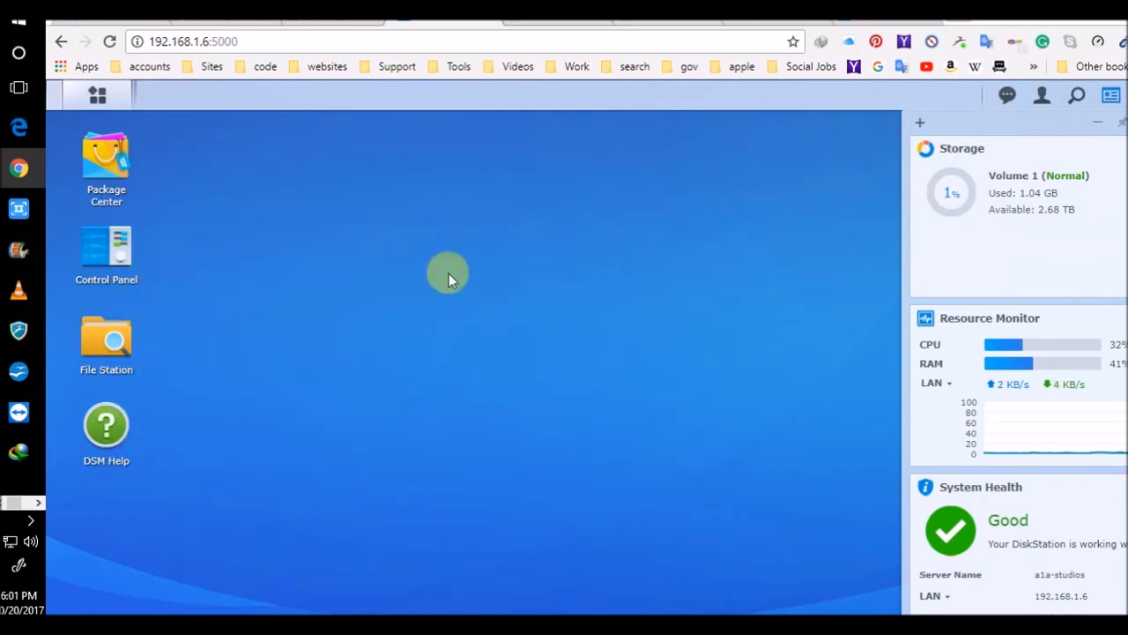
Step: Open File Station and look through the home, homes and web shared folders
{"action": "left_click", "coordinate": [104, 340]}
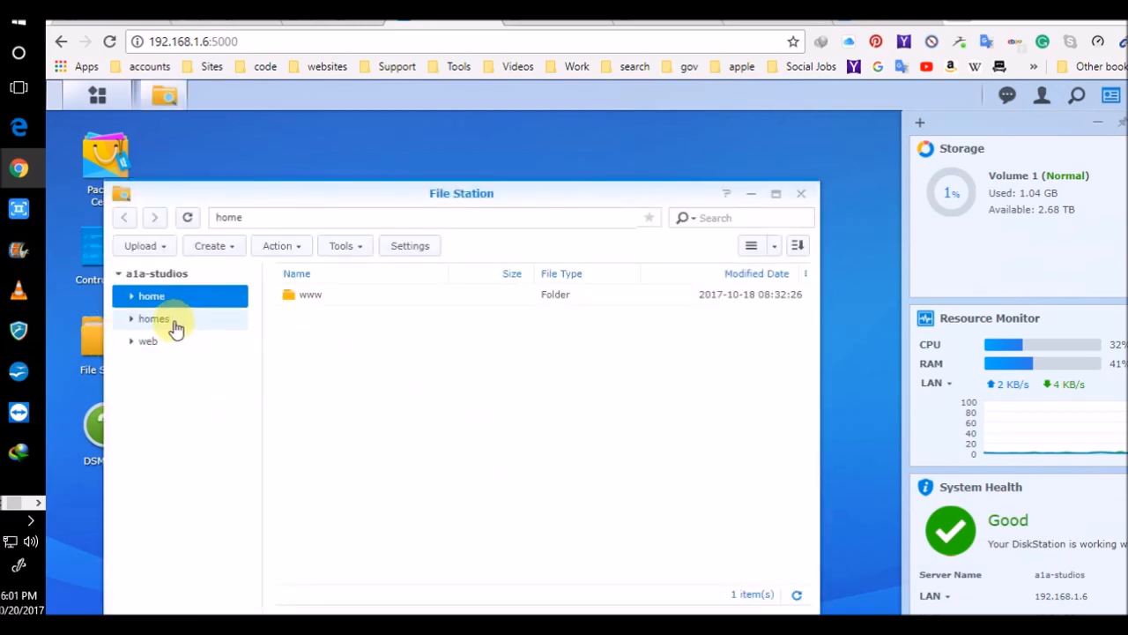
{"action": "left_click", "coordinate": [175, 325]}
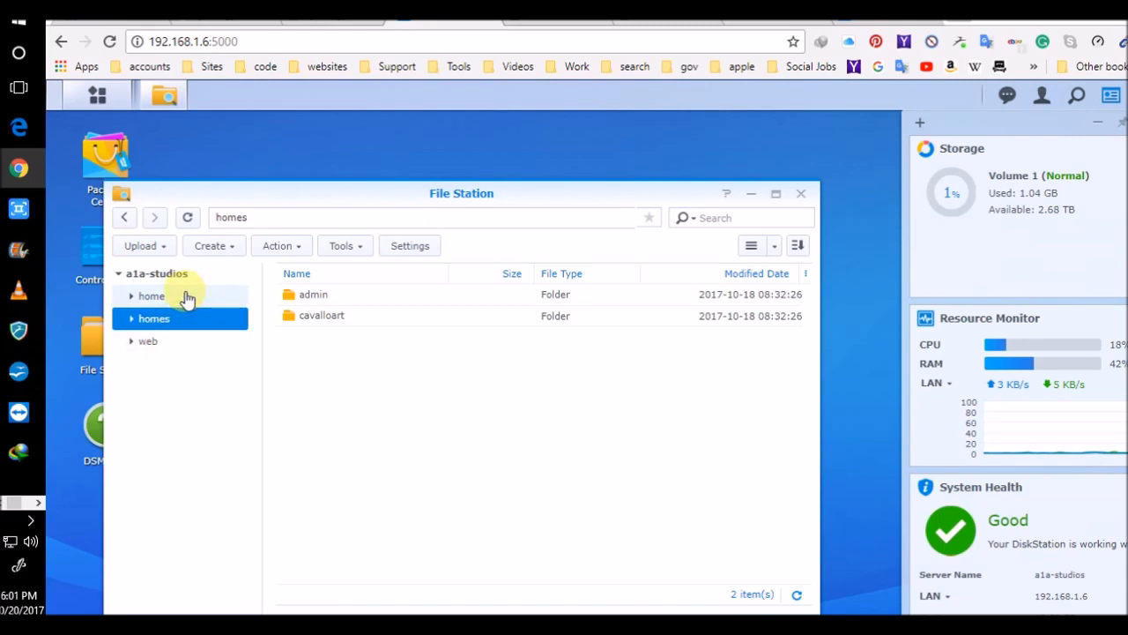
{"action": "left_click", "coordinate": [187, 299]}
{"action": "left_click", "coordinate": [157, 325]}
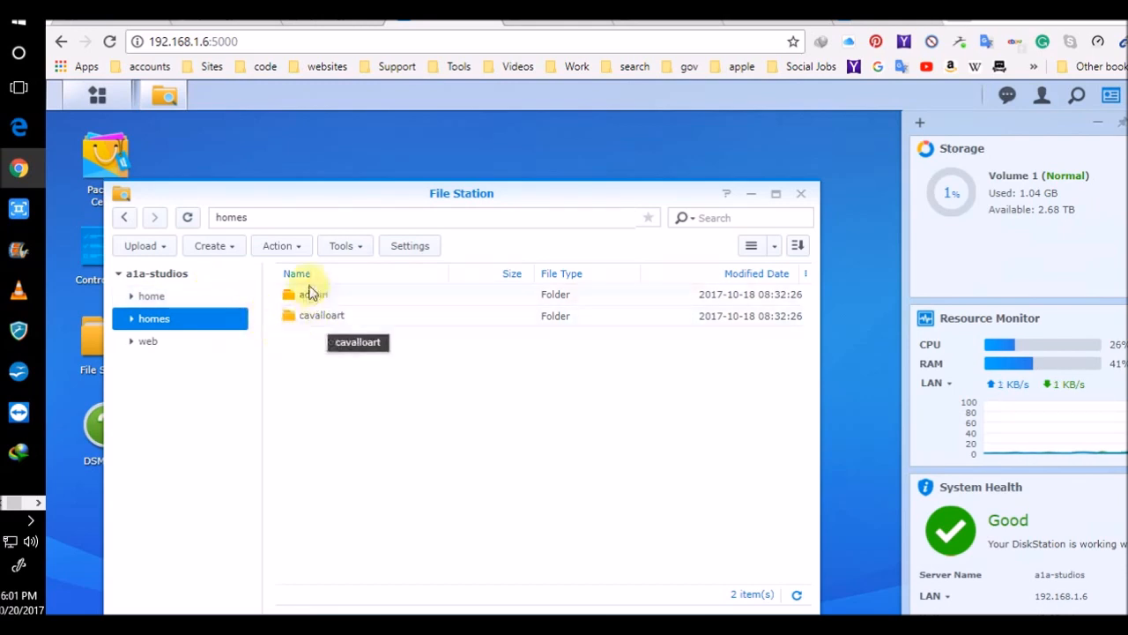
{"action": "left_click", "coordinate": [176, 340]}
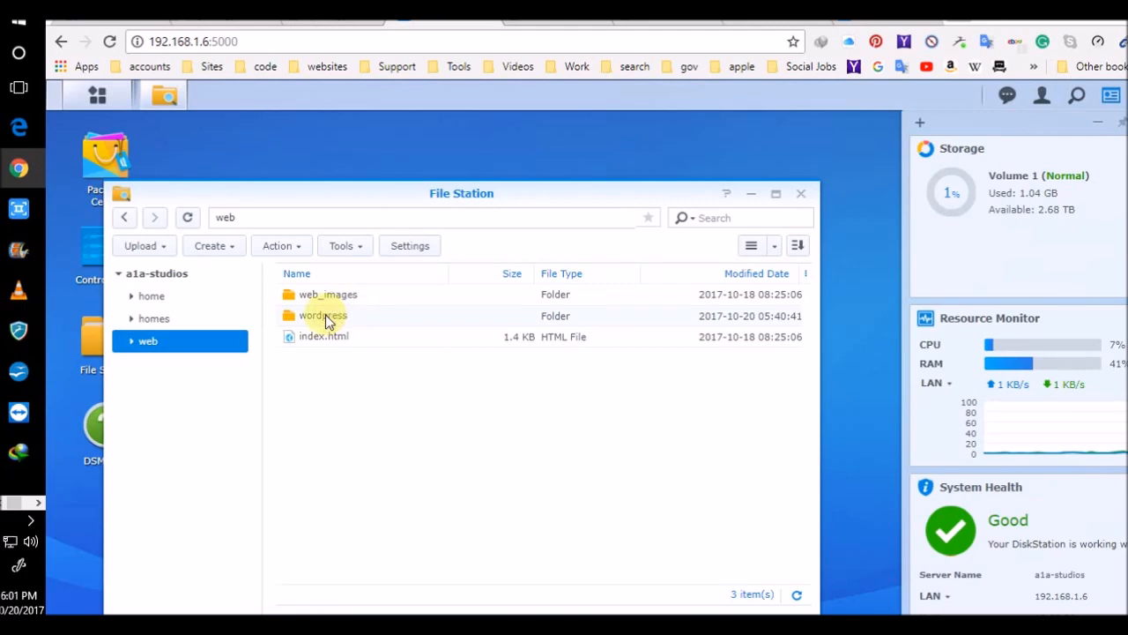
Step: Install phpMyAdmin from the full package list in Package Center, and close Package Center after installation
{"action": "left_click", "coordinate": [95, 94]}
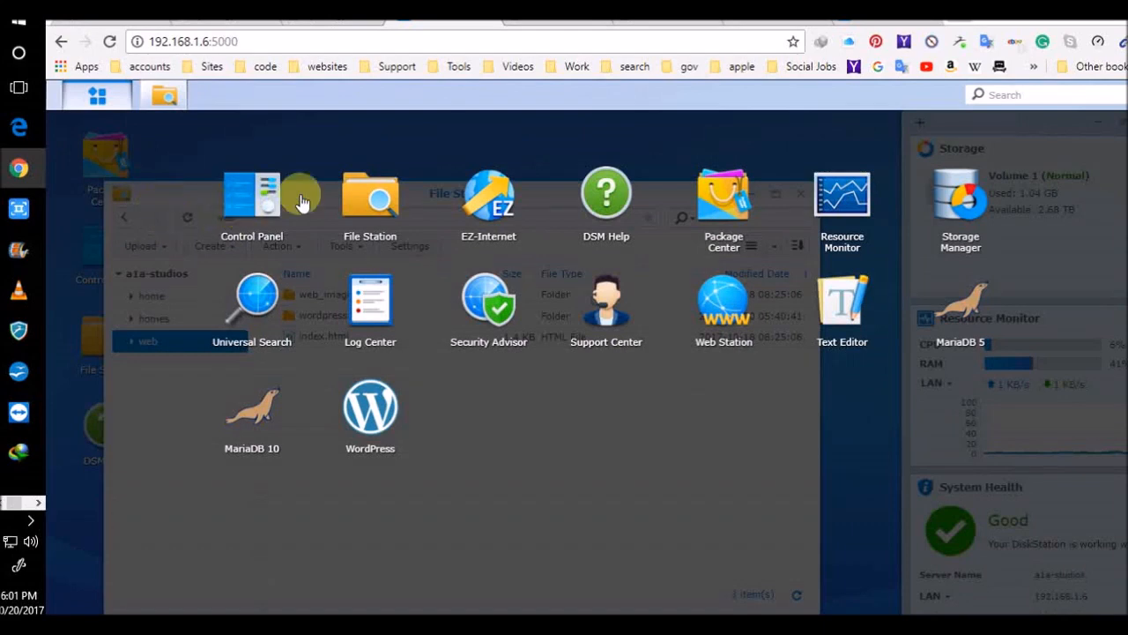
{"action": "left_click", "coordinate": [733, 205]}
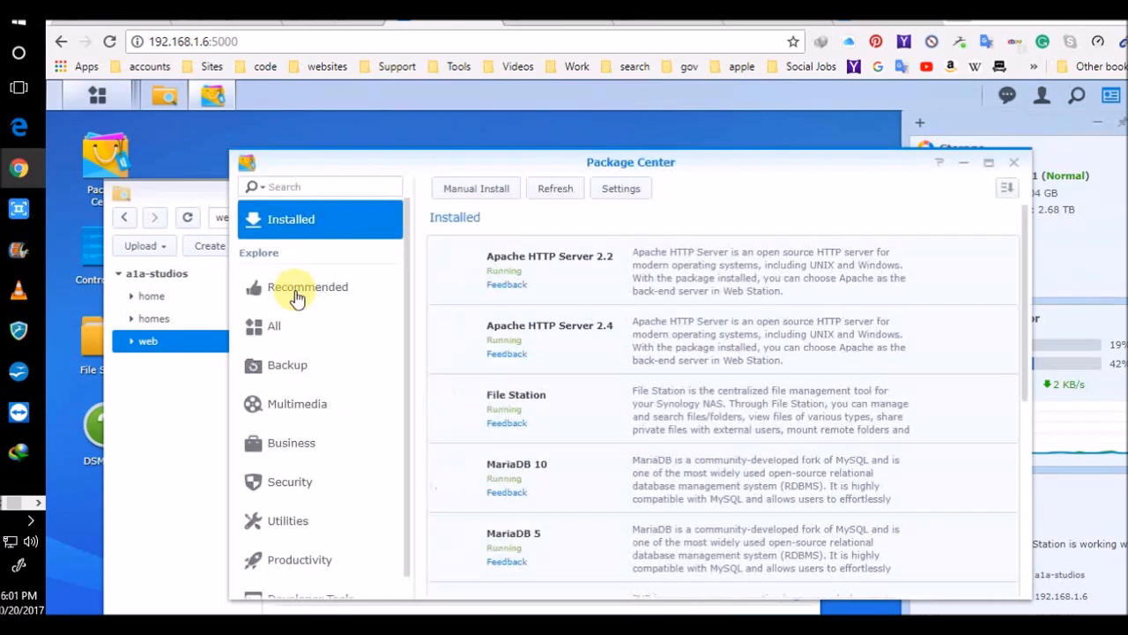
{"action": "left_click", "coordinate": [296, 290]}
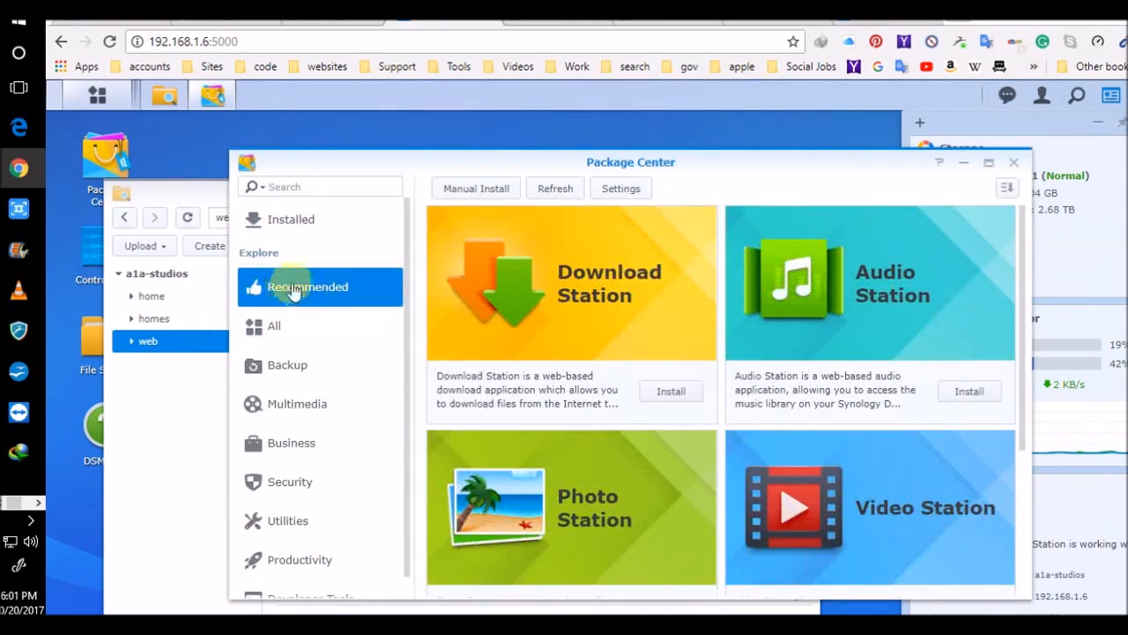
{"action": "left_click", "coordinate": [300, 332]}
{"action": "scroll", "coordinate": [814, 373], "scroll_direction": "down", "scroll_amount": 15}
{"action": "scroll", "coordinate": [897, 397], "scroll_direction": "down", "scroll_amount": 10}
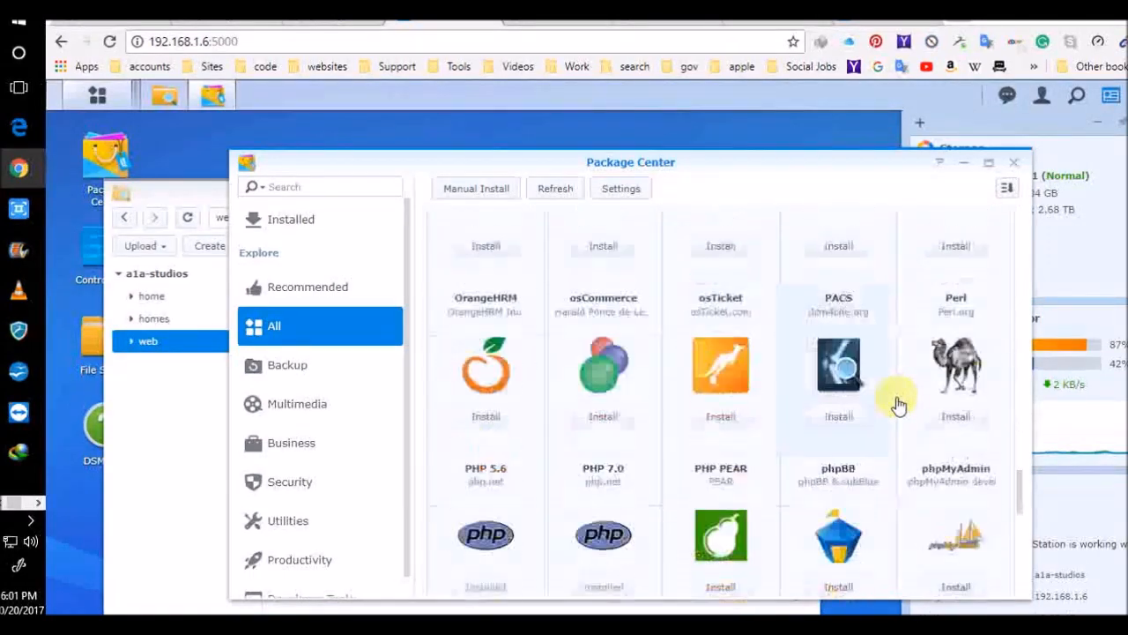
{"action": "scroll", "coordinate": [899, 399], "scroll_direction": "up", "scroll_amount": 3}
{"action": "scroll", "coordinate": [939, 402], "scroll_direction": "up", "scroll_amount": 3}
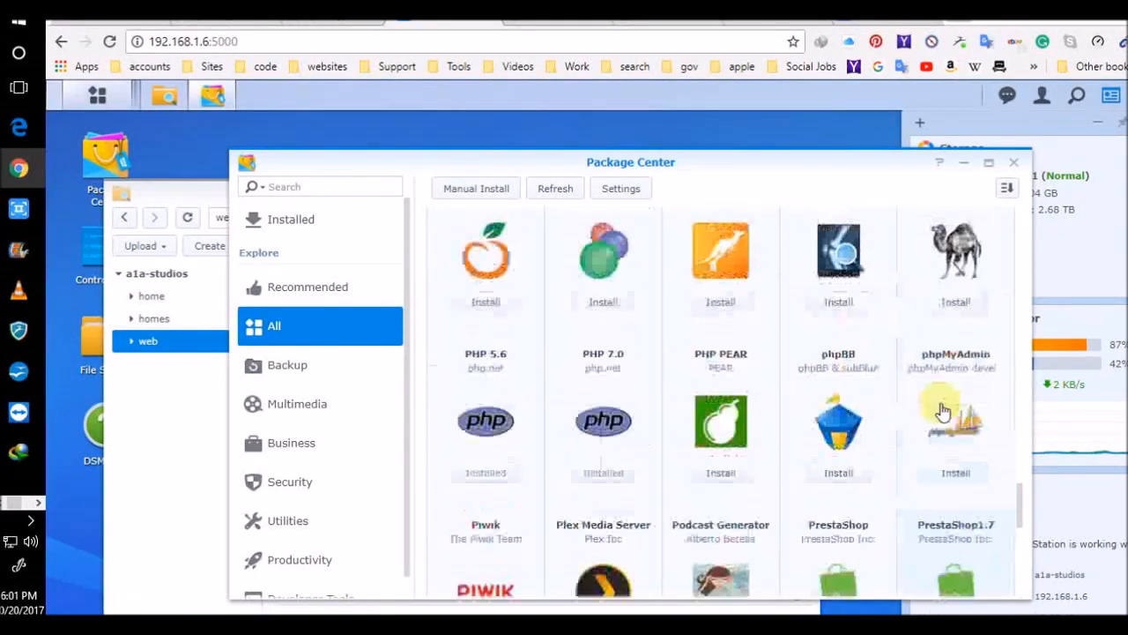
{"action": "left_click", "coordinate": [957, 475]}
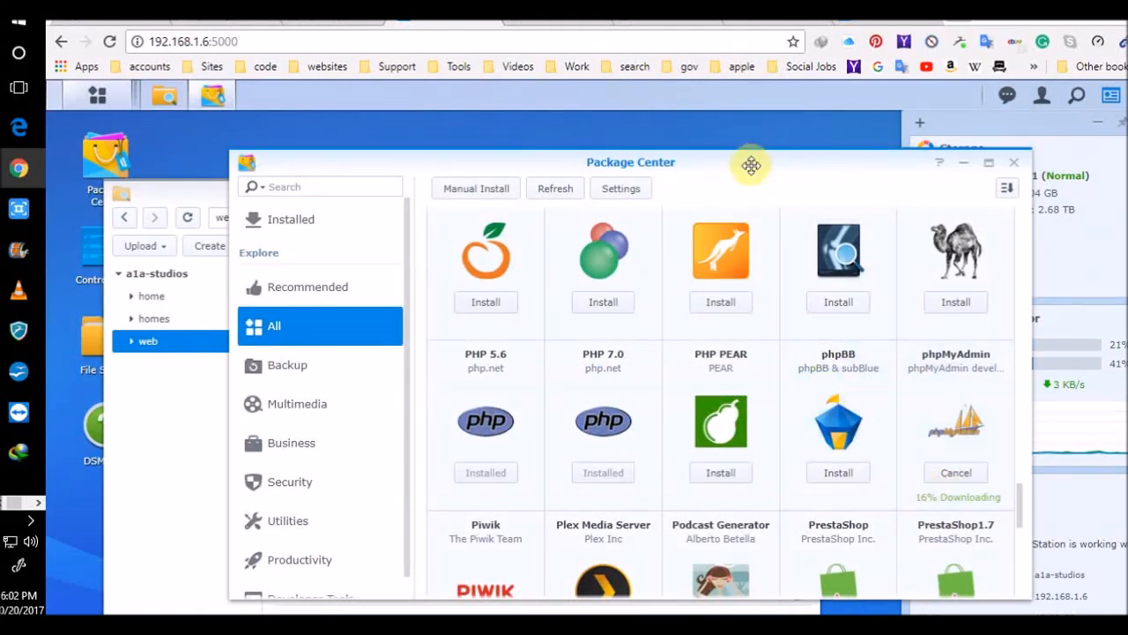
{"action": "left_click_drag", "start_coordinate": [748, 164], "coordinate": [586, 129]}
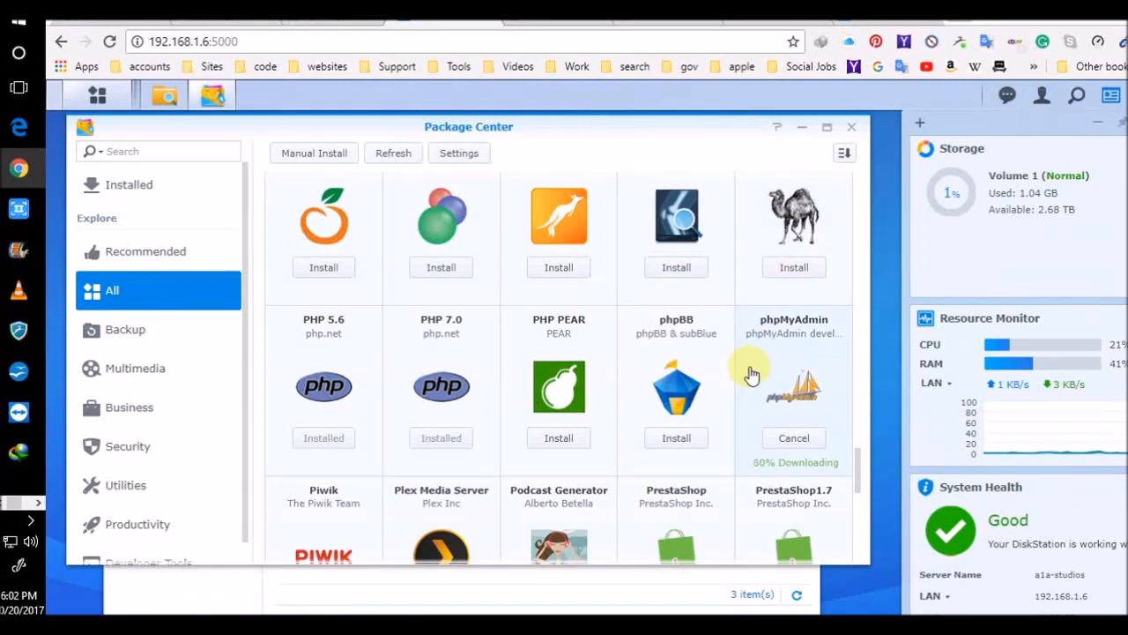
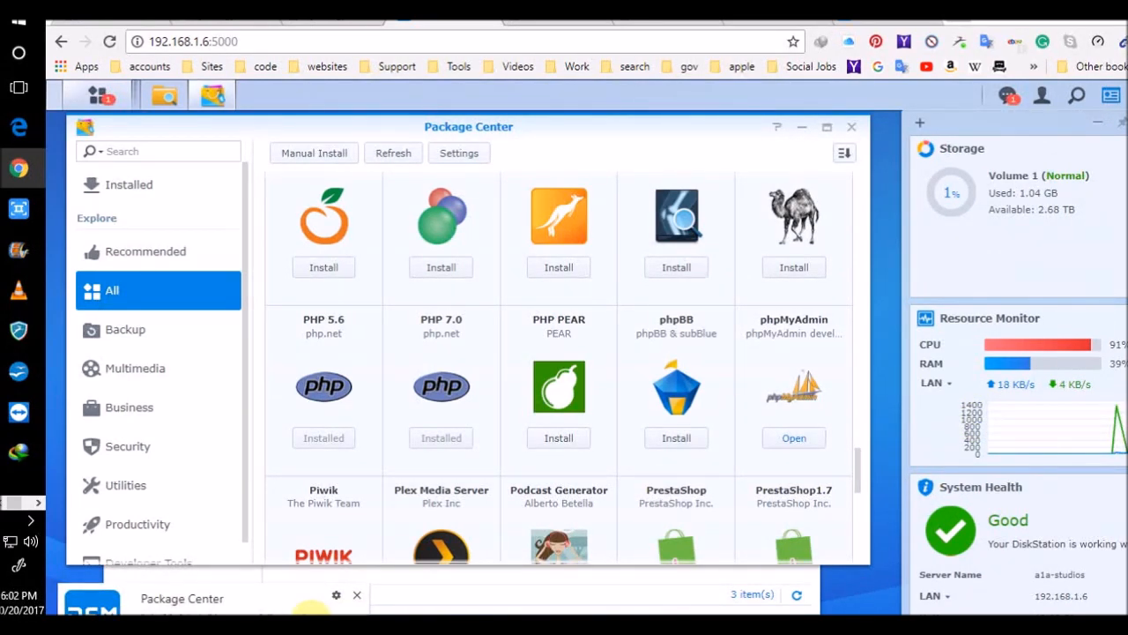
{"action": "left_click", "coordinate": [851, 128]}
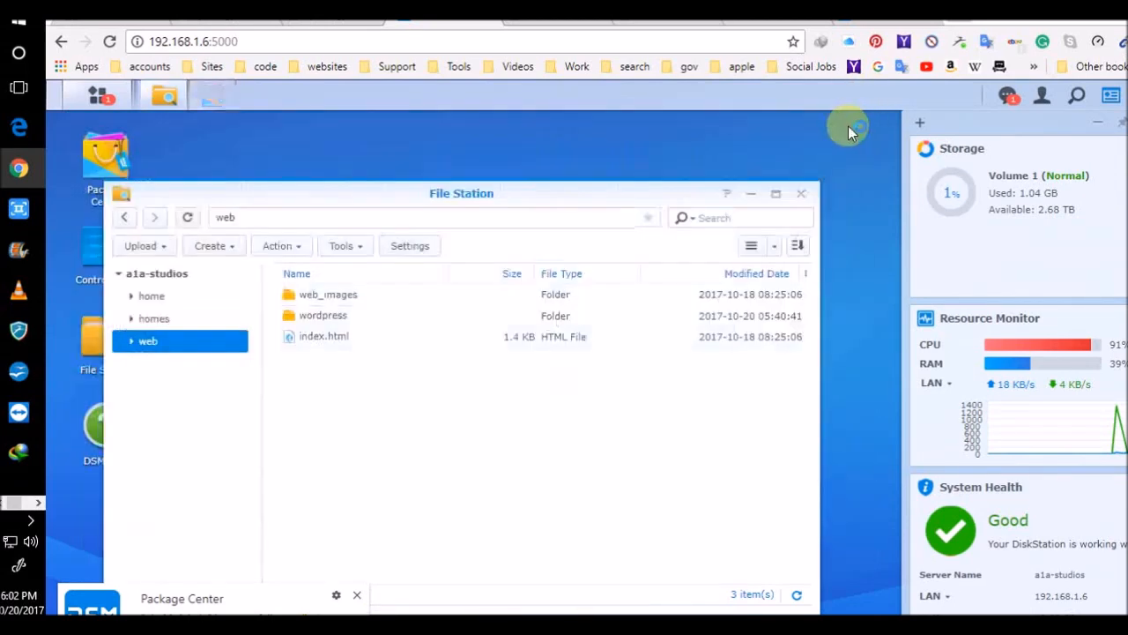
Step: Reopen File Station and examine the contents of the phpMyAdmin folder inside the web shared folder
{"action": "left_click", "coordinate": [800, 193]}
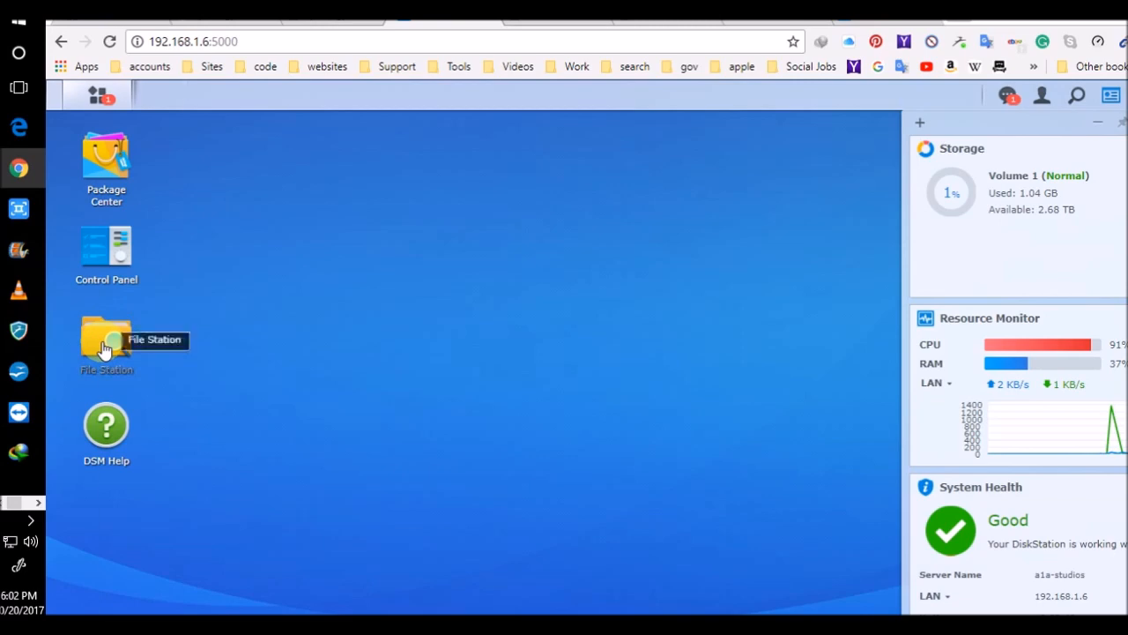
{"action": "left_click", "coordinate": [115, 340]}
{"action": "left_click", "coordinate": [167, 340]}
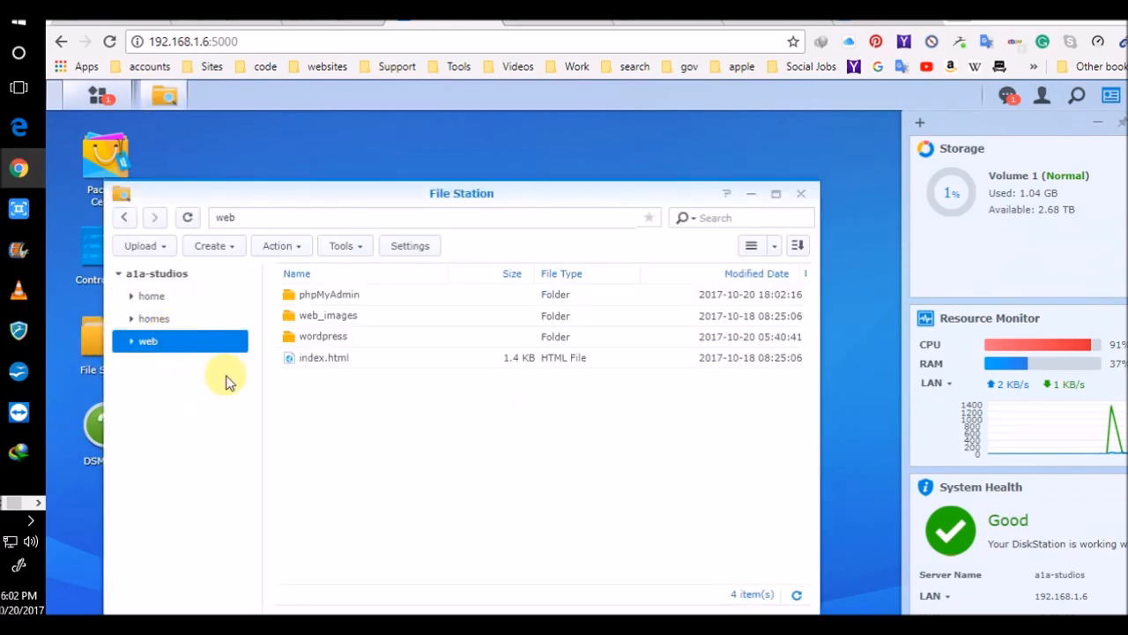
{"action": "double_click", "coordinate": [332, 301]}
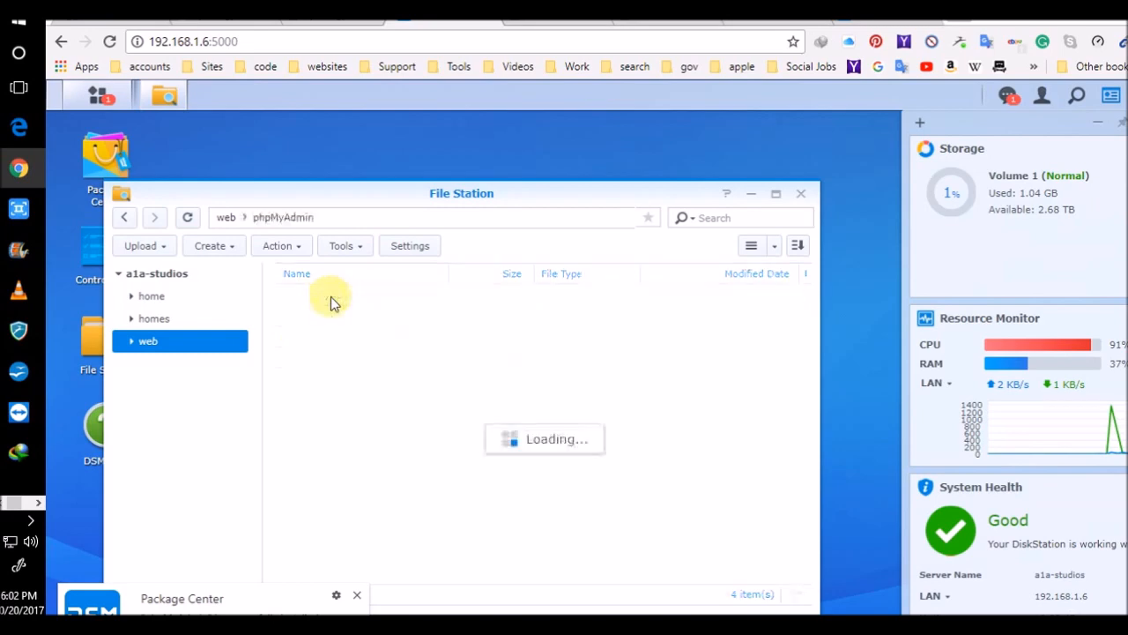
{"action": "scroll", "coordinate": [374, 412], "scroll_direction": "down", "scroll_amount": 15}
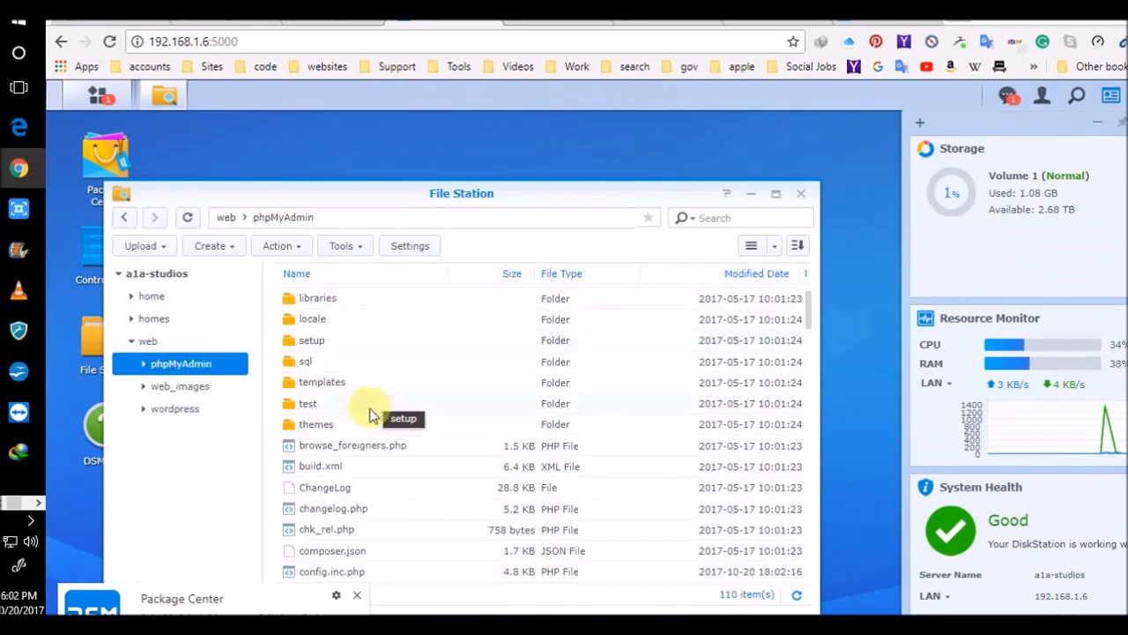
{"action": "scroll", "coordinate": [371, 414], "scroll_direction": "down", "scroll_amount": 10}
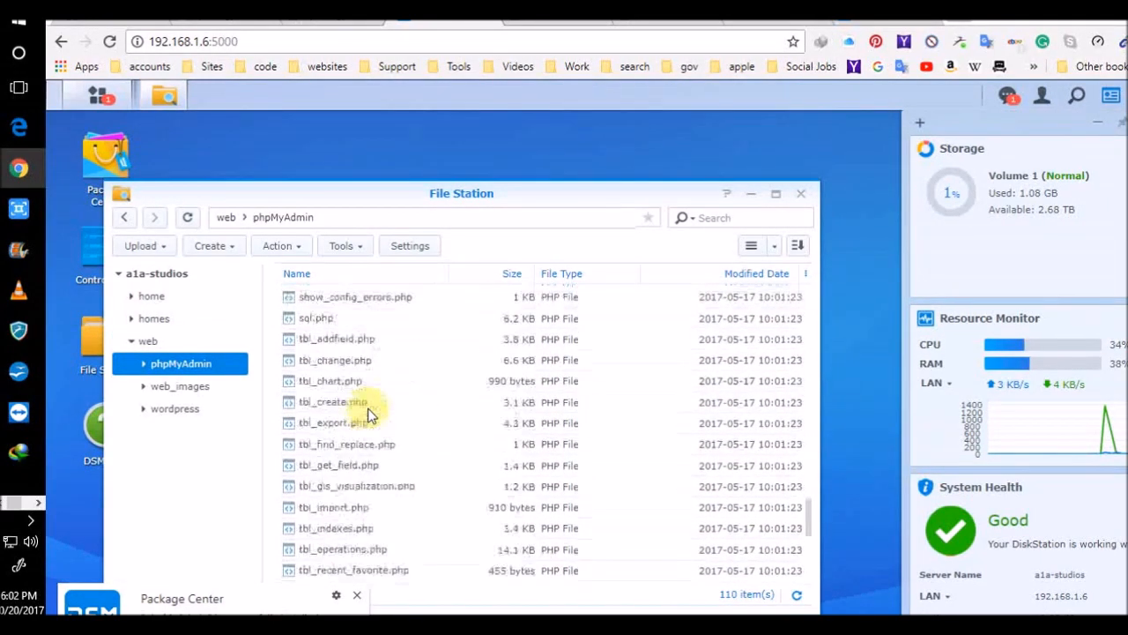
{"action": "scroll", "coordinate": [370, 414], "scroll_direction": "up", "scroll_amount": 20}
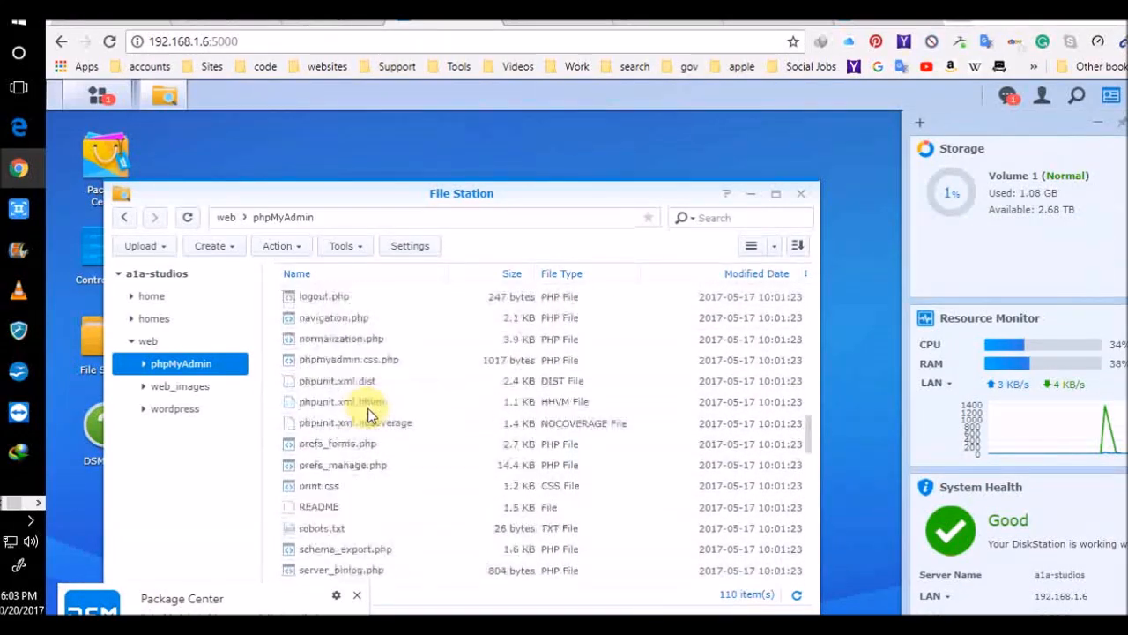
{"action": "scroll", "coordinate": [370, 414], "scroll_direction": "up", "scroll_amount": 3}
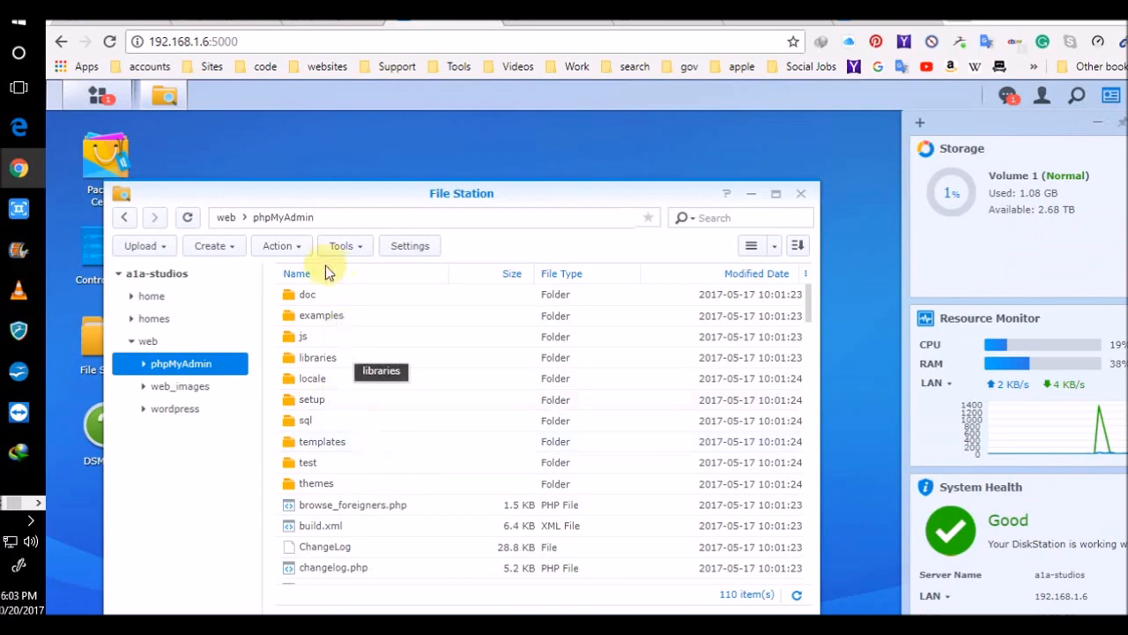
Step: Open phpMyAdmin from the installed applications and set the login server choice to MariaDB 10
{"action": "left_click", "coordinate": [97, 95]}
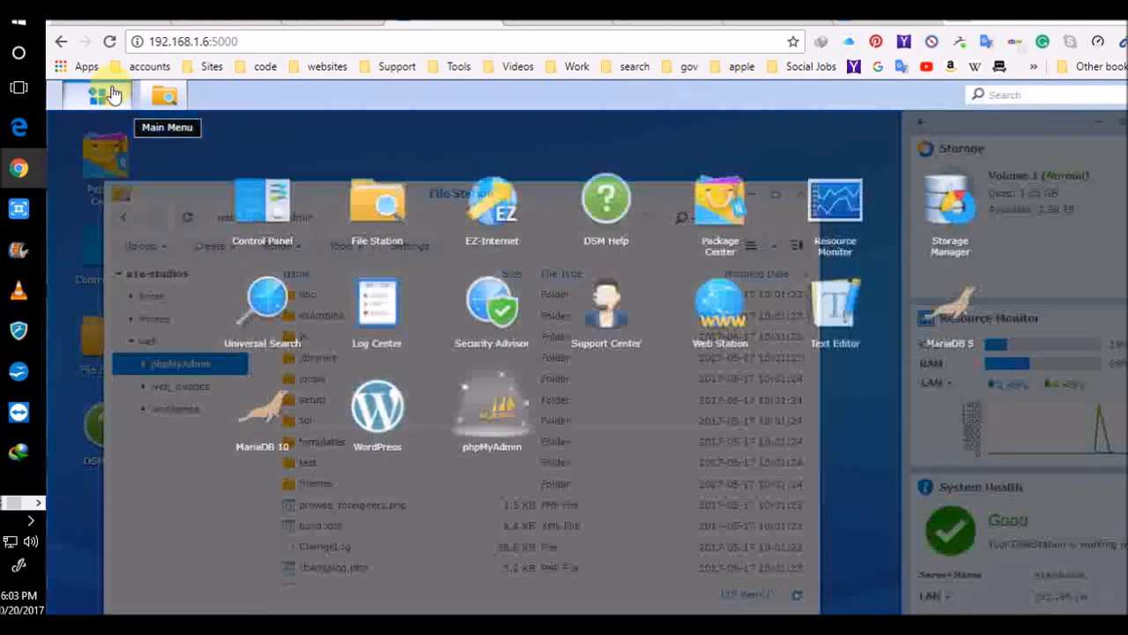
{"action": "left_click", "coordinate": [498, 406]}
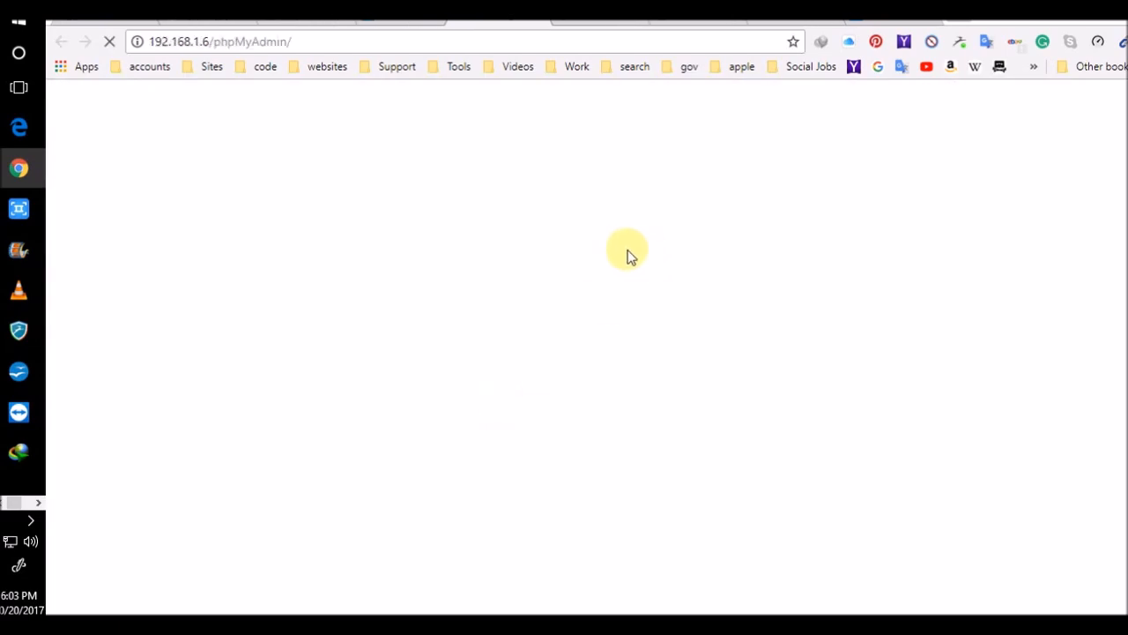
{"action": "left_click", "coordinate": [655, 388]}
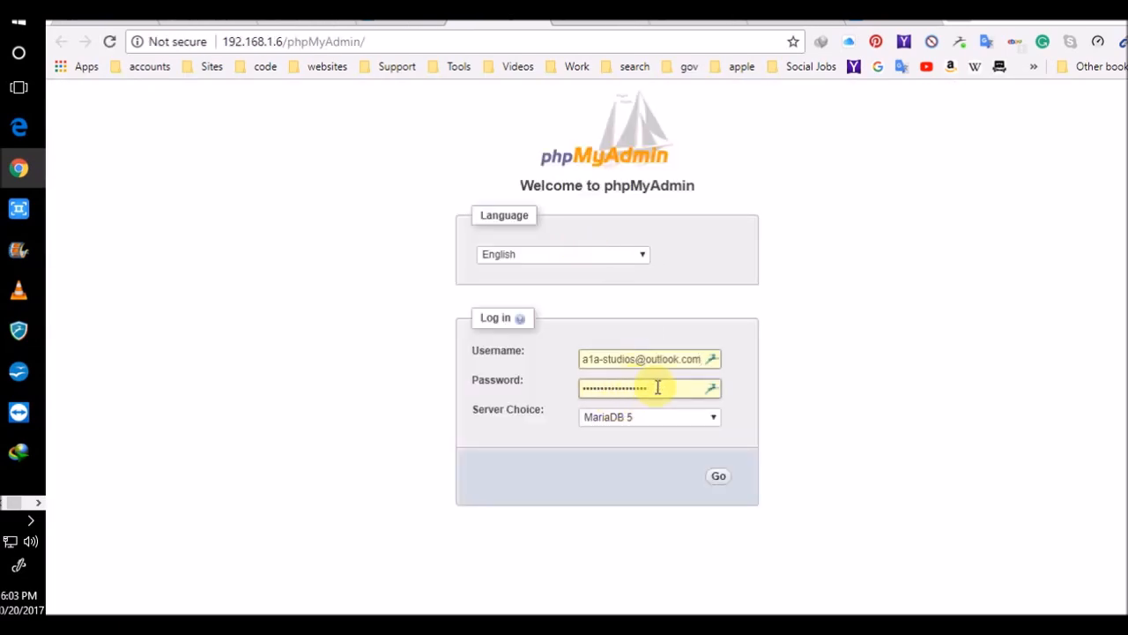
{"action": "double_click", "coordinate": [640, 386]}
{"action": "left_click", "coordinate": [831, 353]}
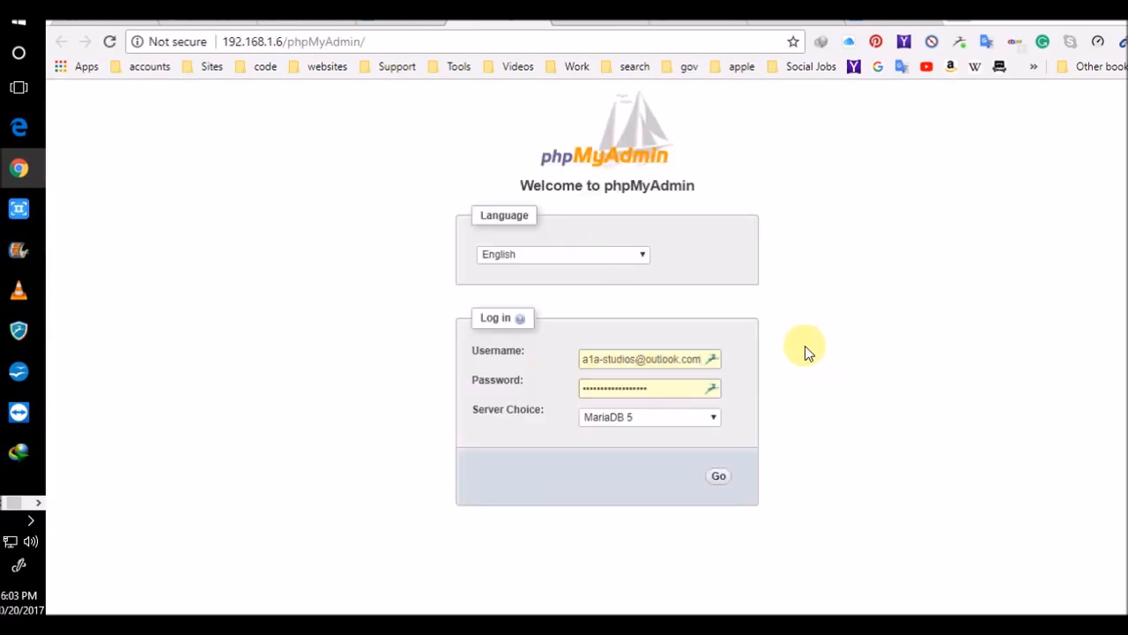
{"action": "left_click", "coordinate": [712, 420]}
{"action": "left_click", "coordinate": [662, 445]}
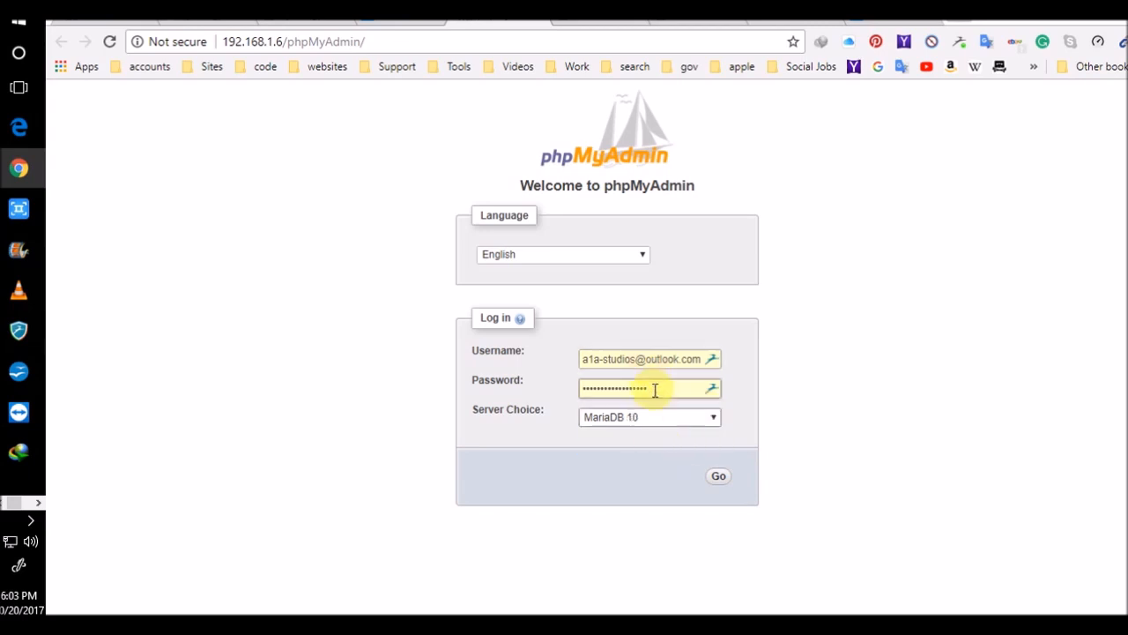
Step: Clear the prefilled password and username from the phpMyAdmin login form
{"action": "double_click", "coordinate": [660, 388]}
{"action": "key", "text": "BackSpace"}
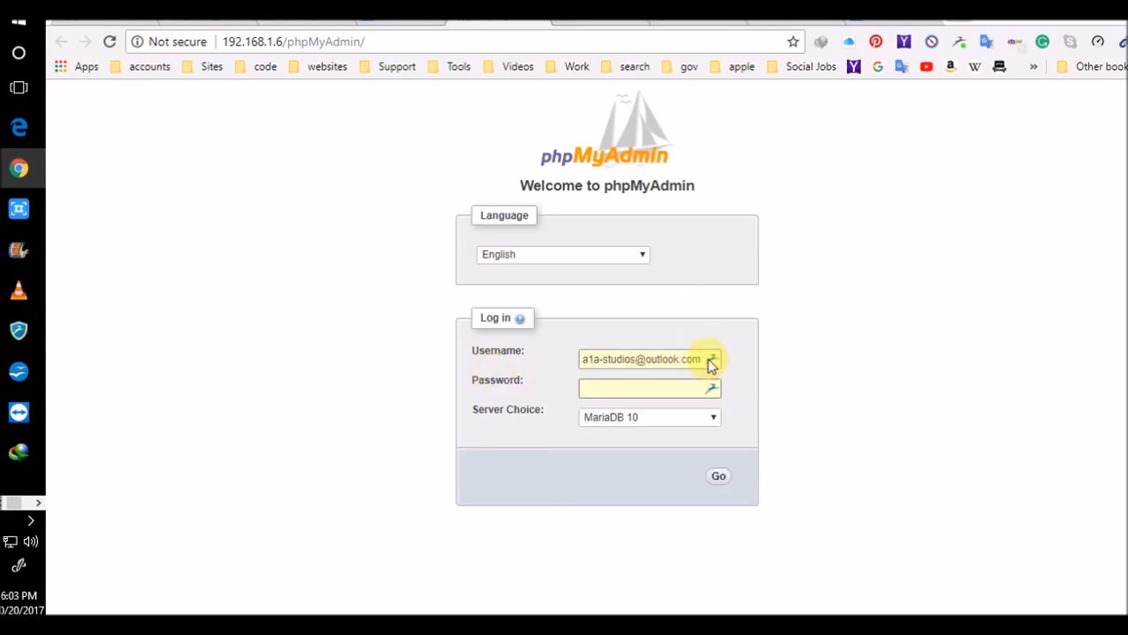
{"action": "triple_click", "coordinate": [684, 357]}
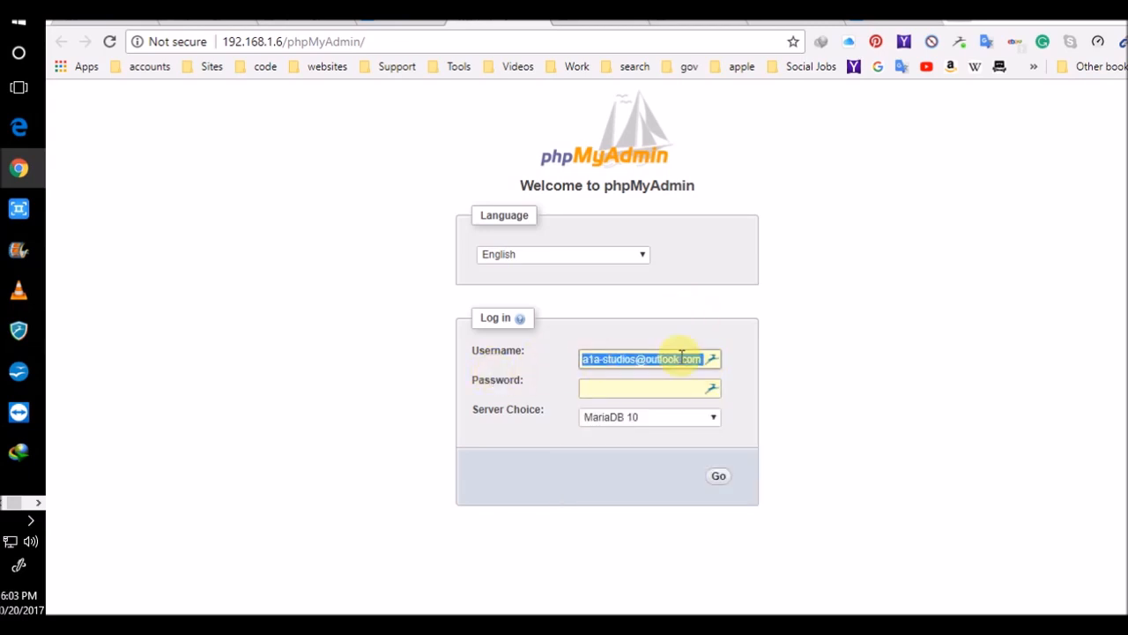
{"action": "left_click", "coordinate": [614, 386]}
{"action": "left_click", "coordinate": [617, 359]}
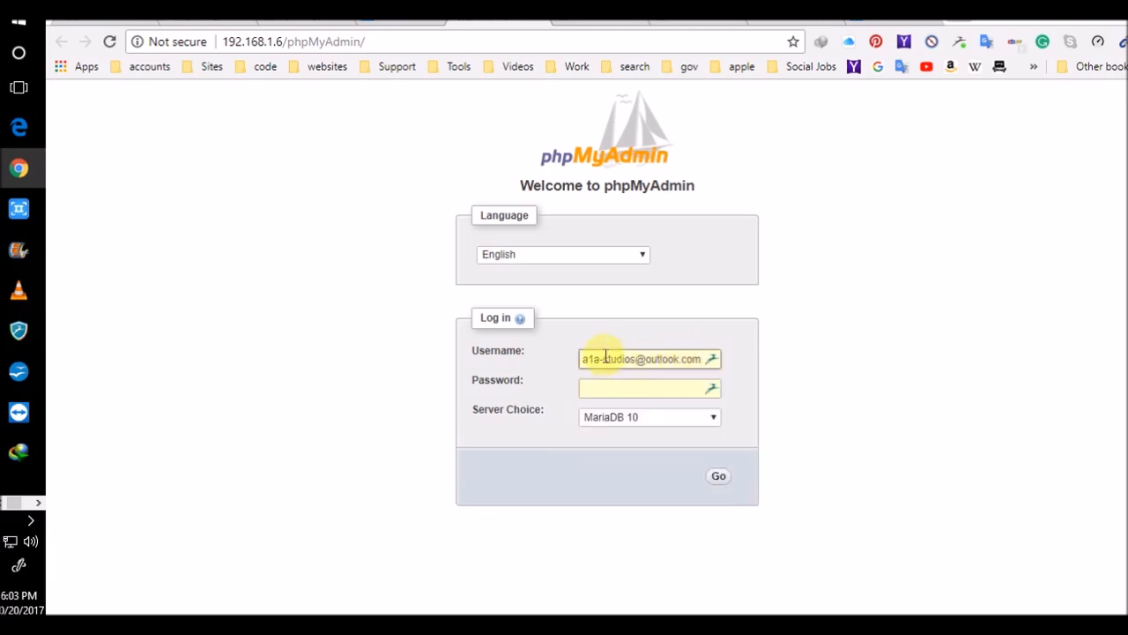
{"action": "left_click_drag", "start_coordinate": [585, 358], "coordinate": [754, 356]}
{"action": "key", "text": "BackSpace"}
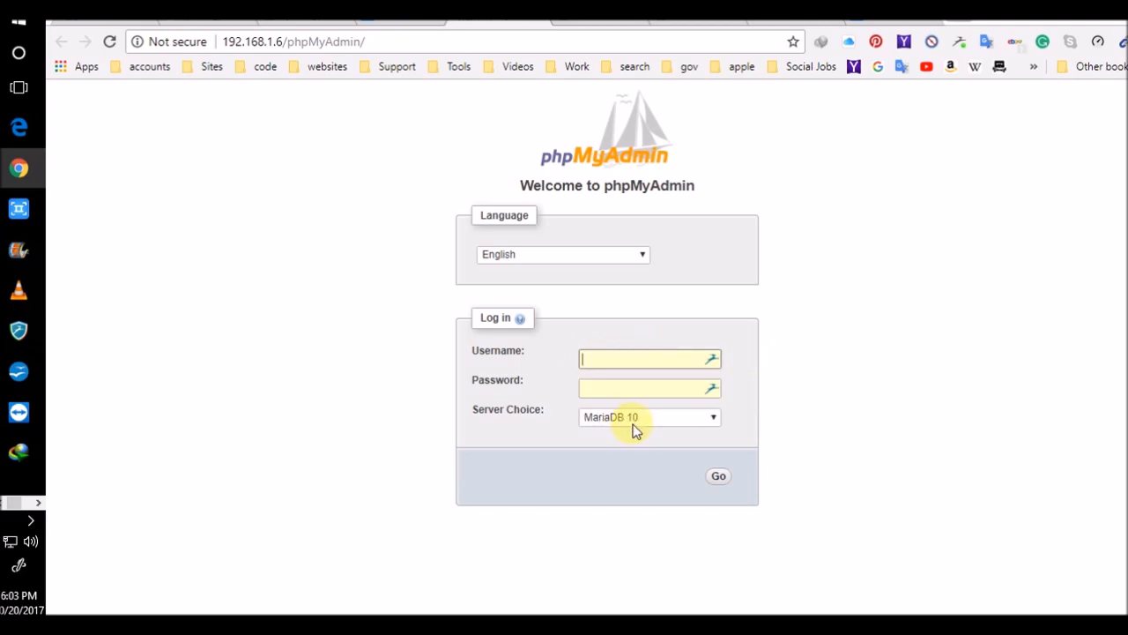
Step: Keep MariaDB 10 as the server, enter root as the username, enter the account password and log in
{"action": "left_click", "coordinate": [683, 421]}
{"action": "left_click", "coordinate": [676, 443]}
{"action": "left_click", "coordinate": [642, 359]}
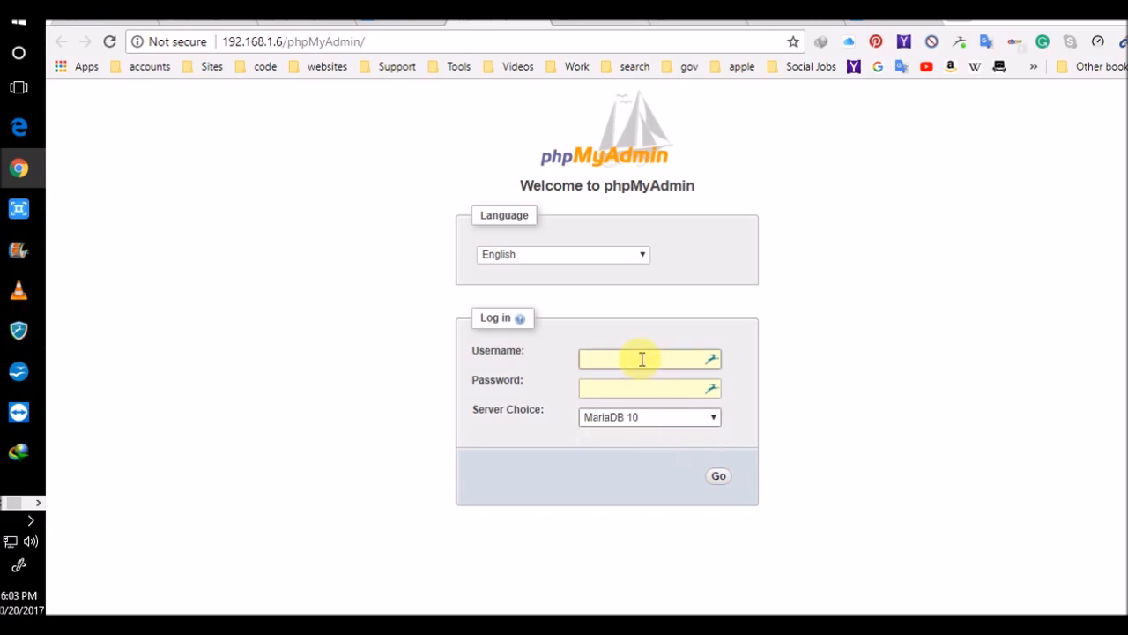
{"action": "left_click", "coordinate": [642, 359]}
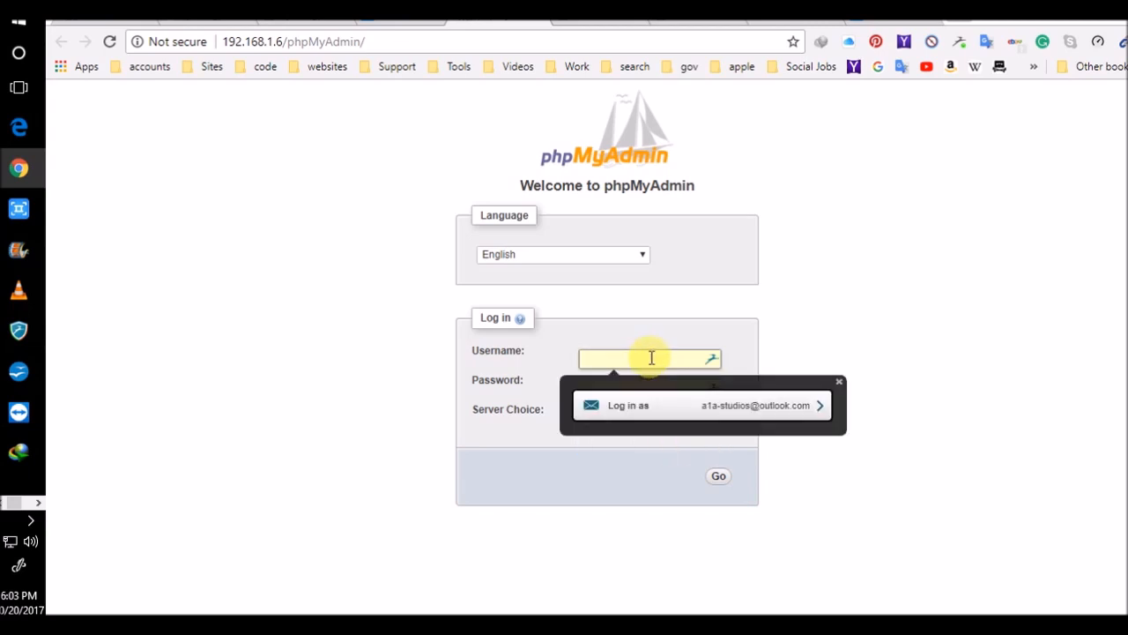
{"action": "type", "text": "root"}
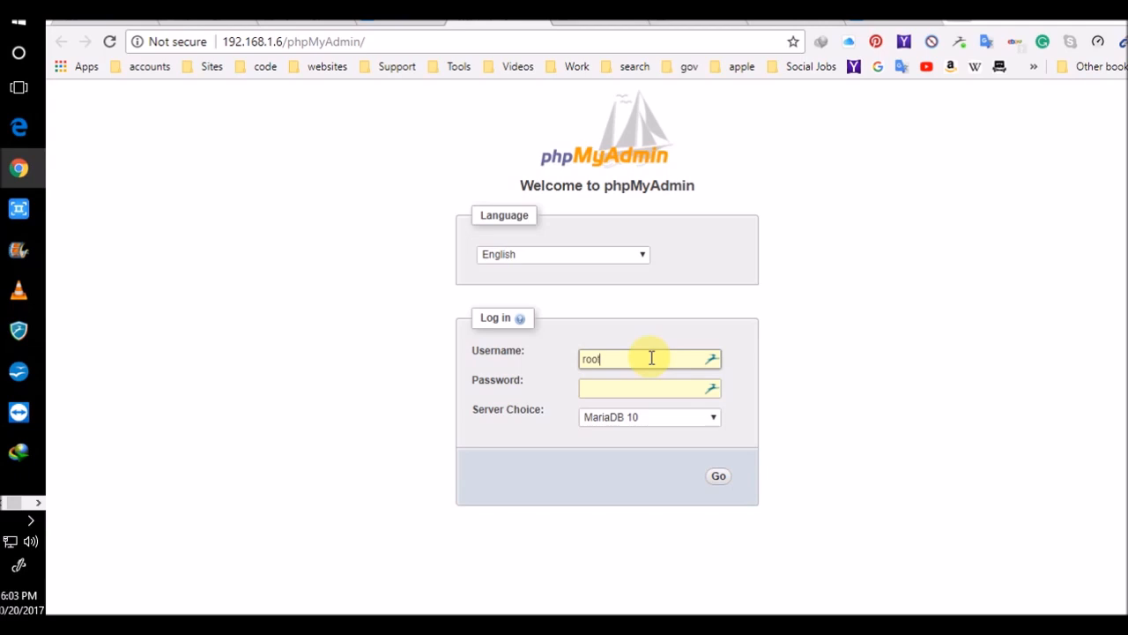
{"action": "left_click", "coordinate": [606, 391]}
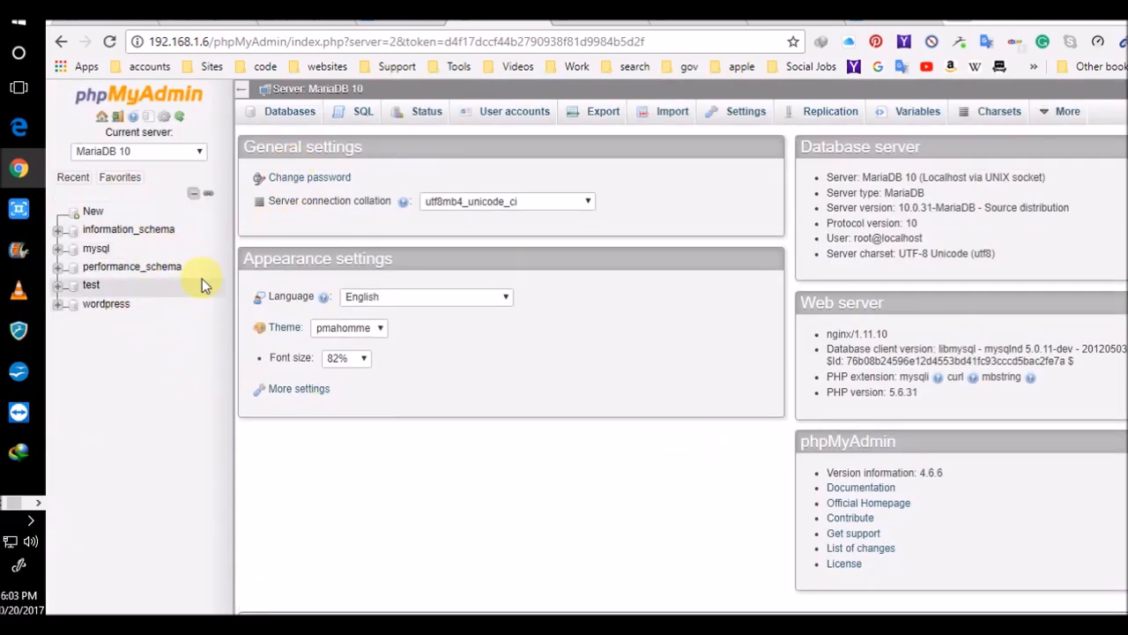
Step: Open the wordpress database and look through its list of tables
{"action": "left_click", "coordinate": [135, 303]}
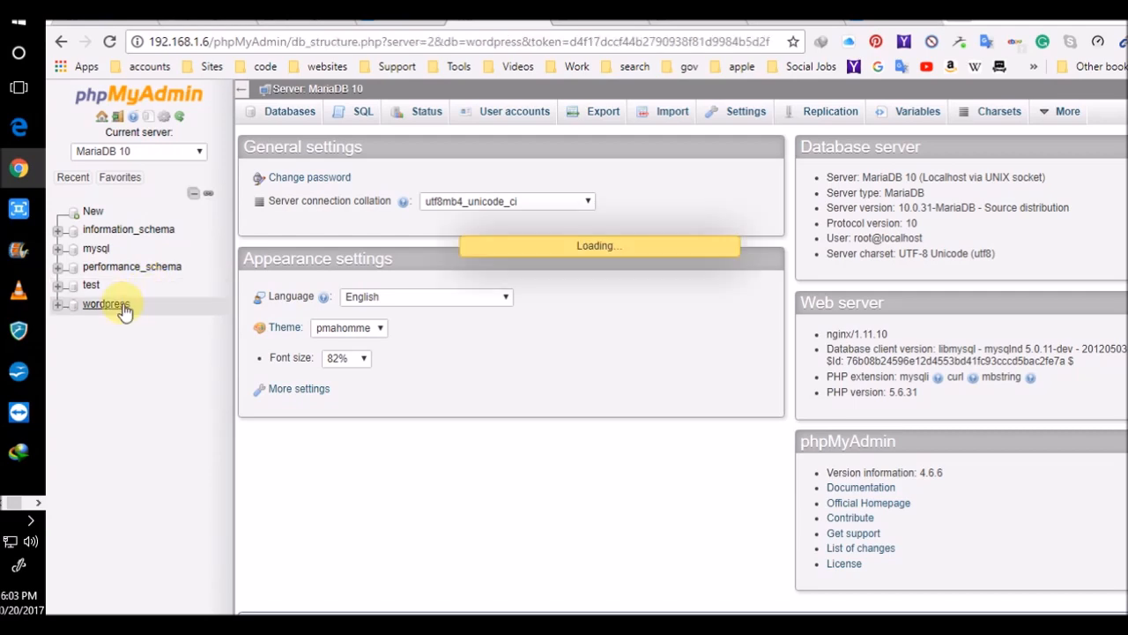
{"action": "scroll", "coordinate": [369, 351], "scroll_direction": "down", "scroll_amount": 4}
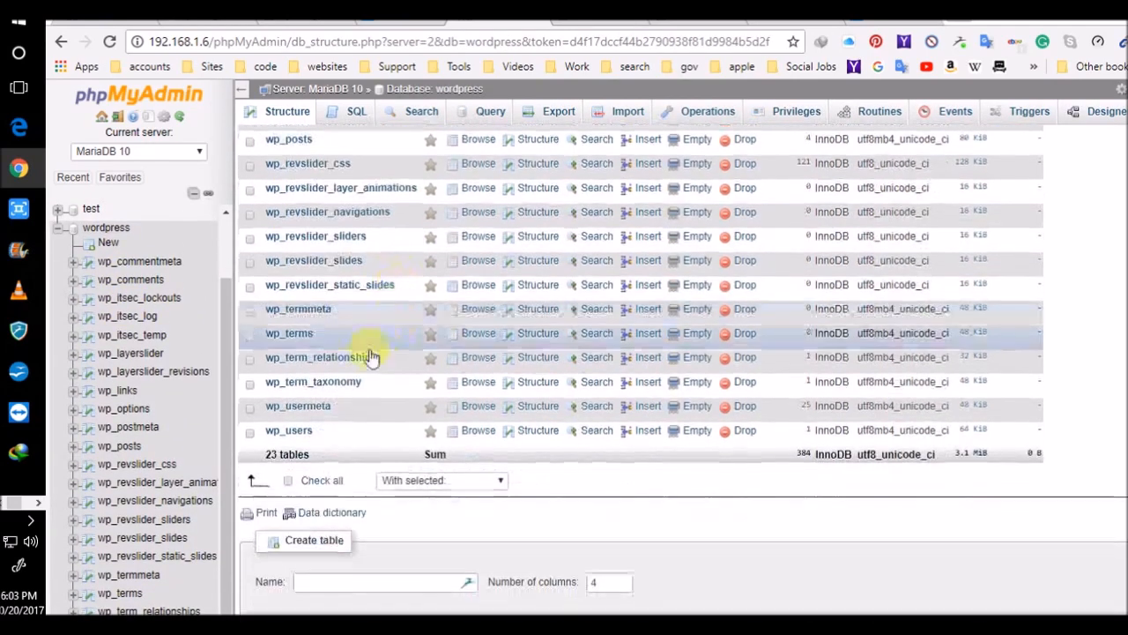
{"action": "scroll", "coordinate": [163, 381], "scroll_direction": "down", "scroll_amount": 1}
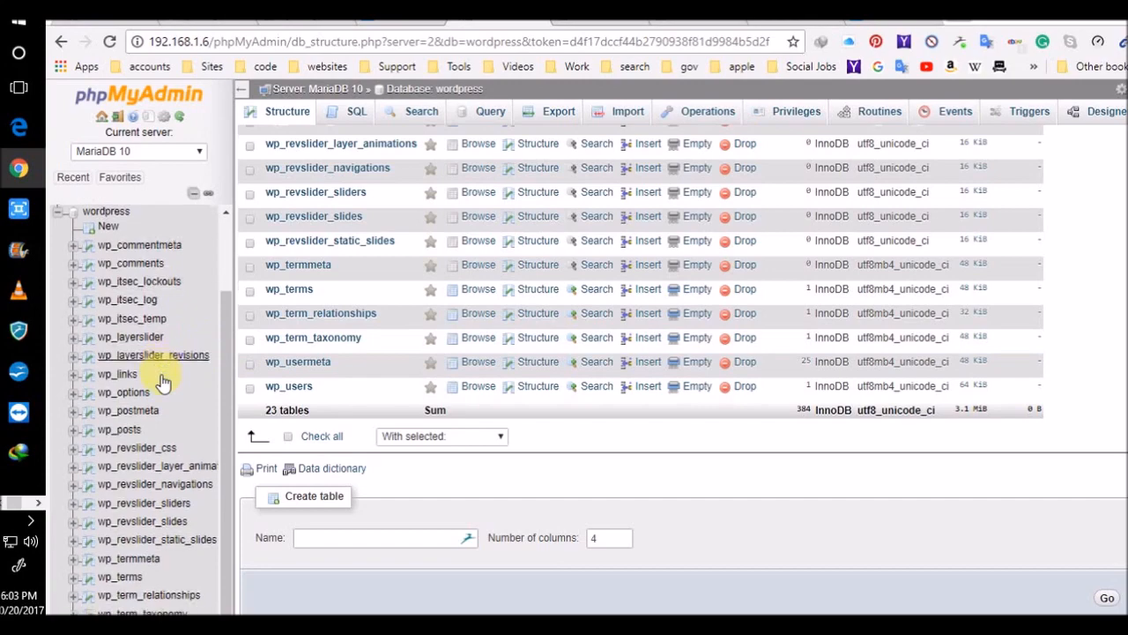
{"action": "scroll", "coordinate": [162, 377], "scroll_direction": "up", "scroll_amount": 3}
Step: Browse the wp_users table of the wordpress database and open its user record for editing
{"action": "left_click", "coordinate": [299, 387]}
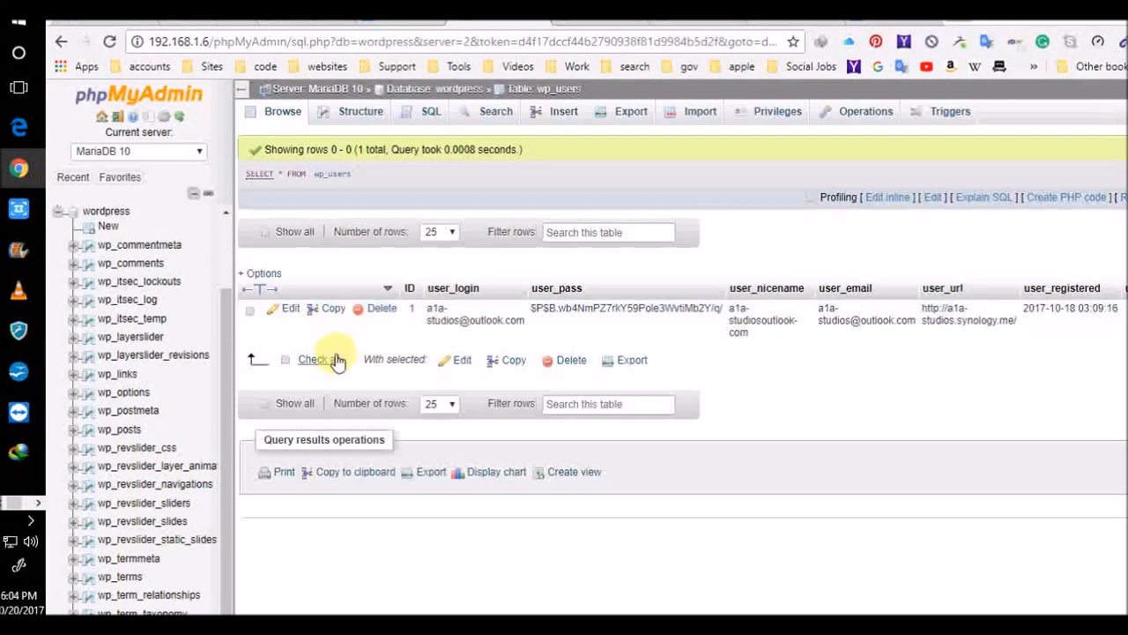
{"action": "scroll", "coordinate": [154, 410], "scroll_direction": "up", "scroll_amount": 2}
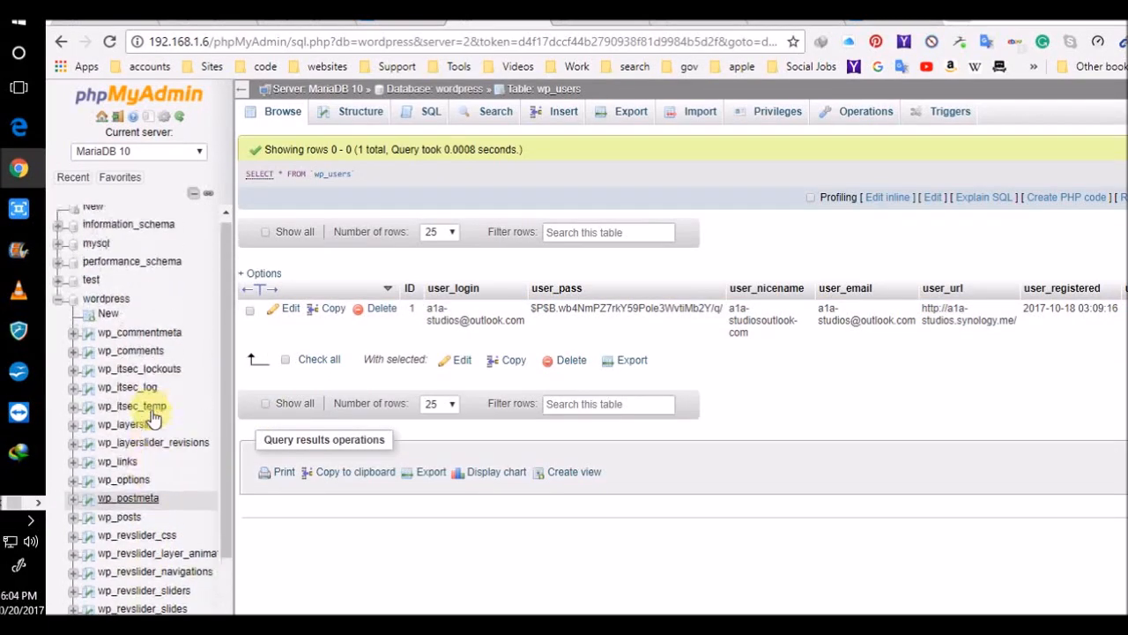
{"action": "scroll", "coordinate": [152, 363], "scroll_direction": "down", "scroll_amount": 3}
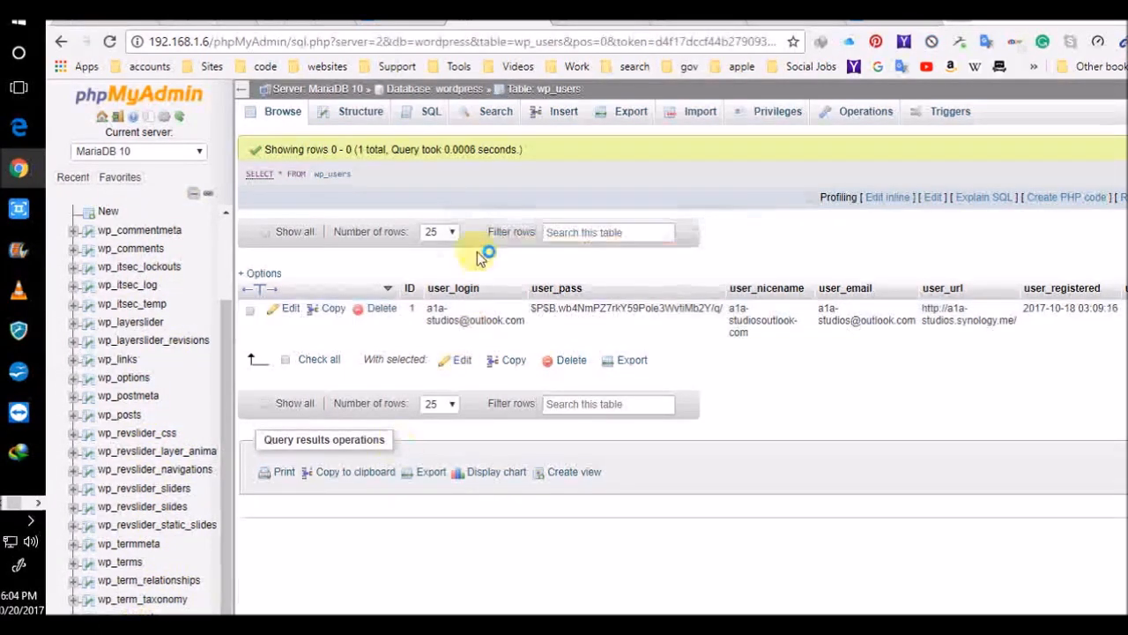
{"action": "left_click", "coordinate": [293, 310]}
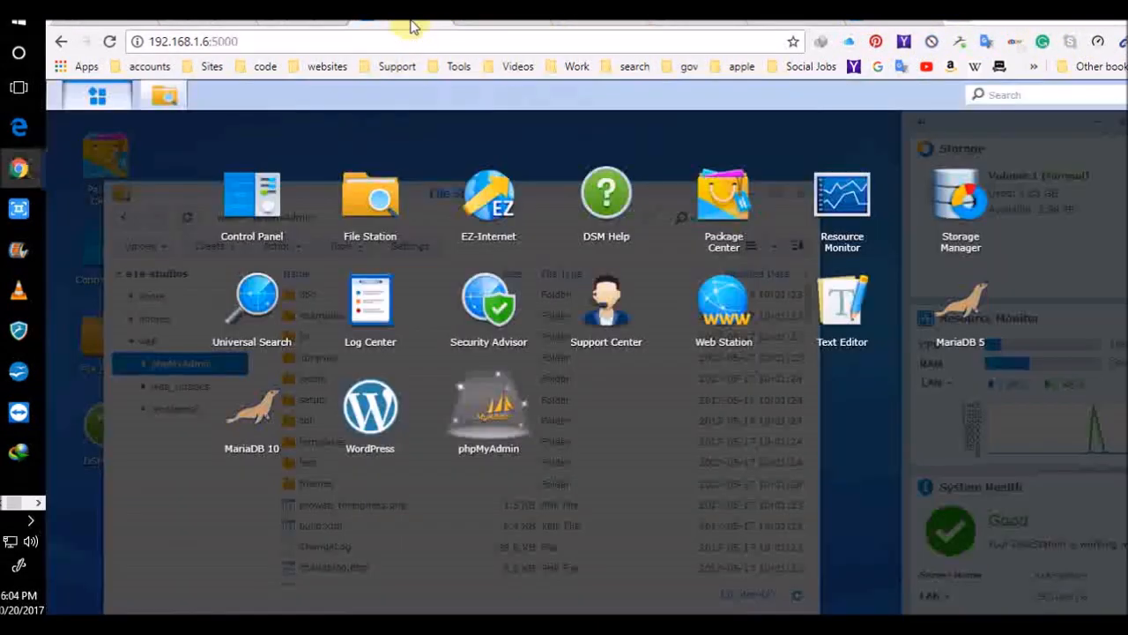
Step: Switch back to the NAS desktop and open the phpMyAdmin folder inside web in a new File Station window
{"action": "left_click", "coordinate": [409, 22]}
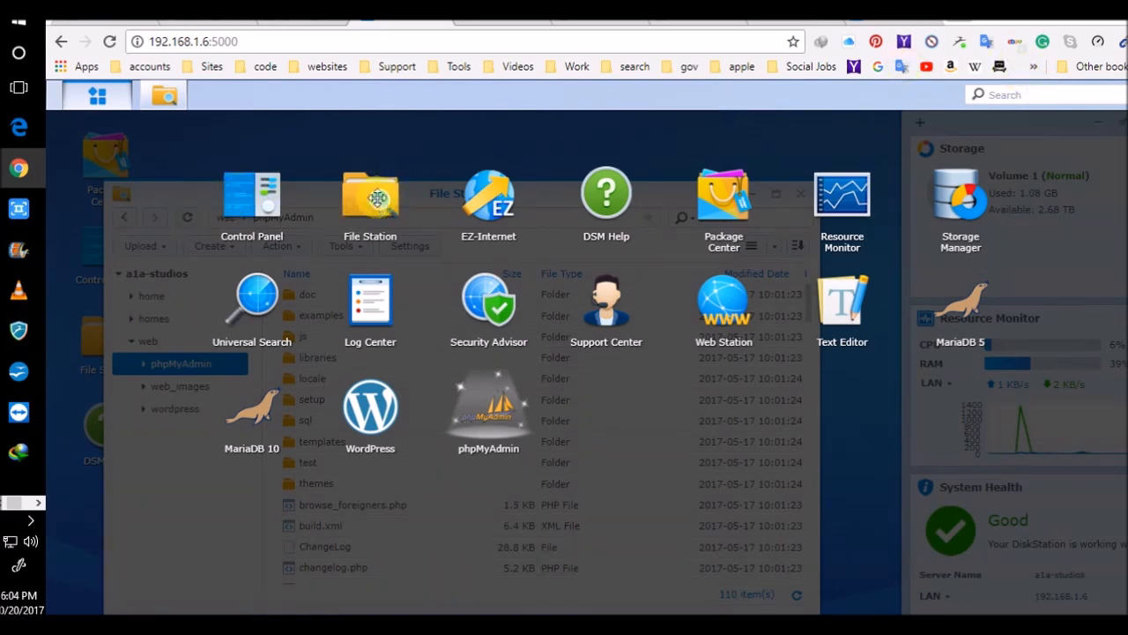
{"action": "left_click", "coordinate": [377, 199]}
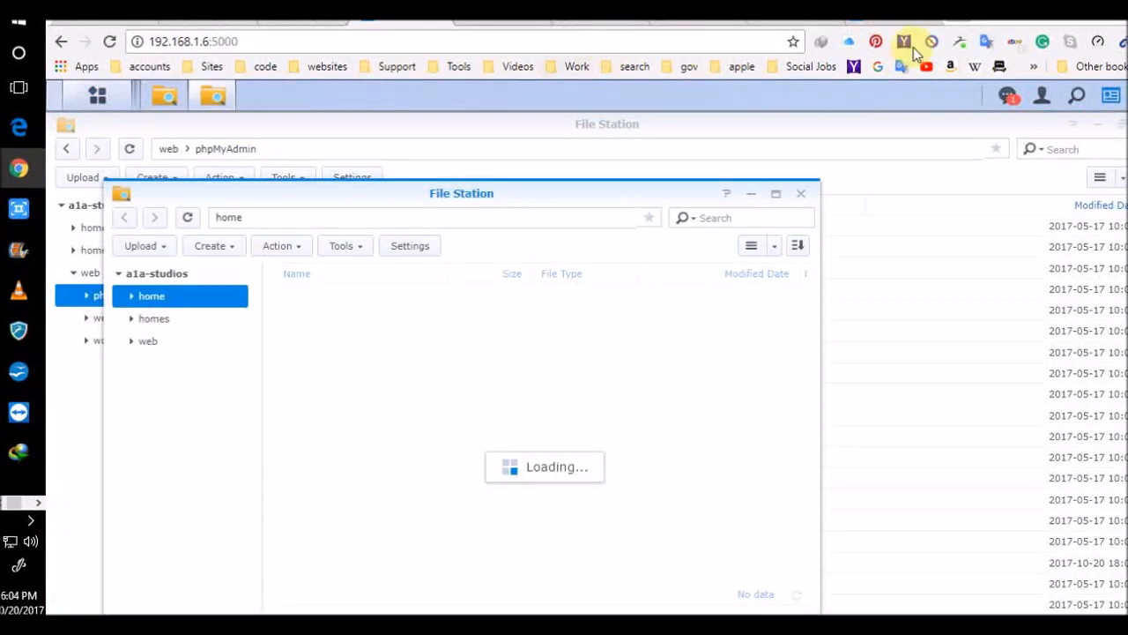
{"action": "left_click", "coordinate": [185, 342]}
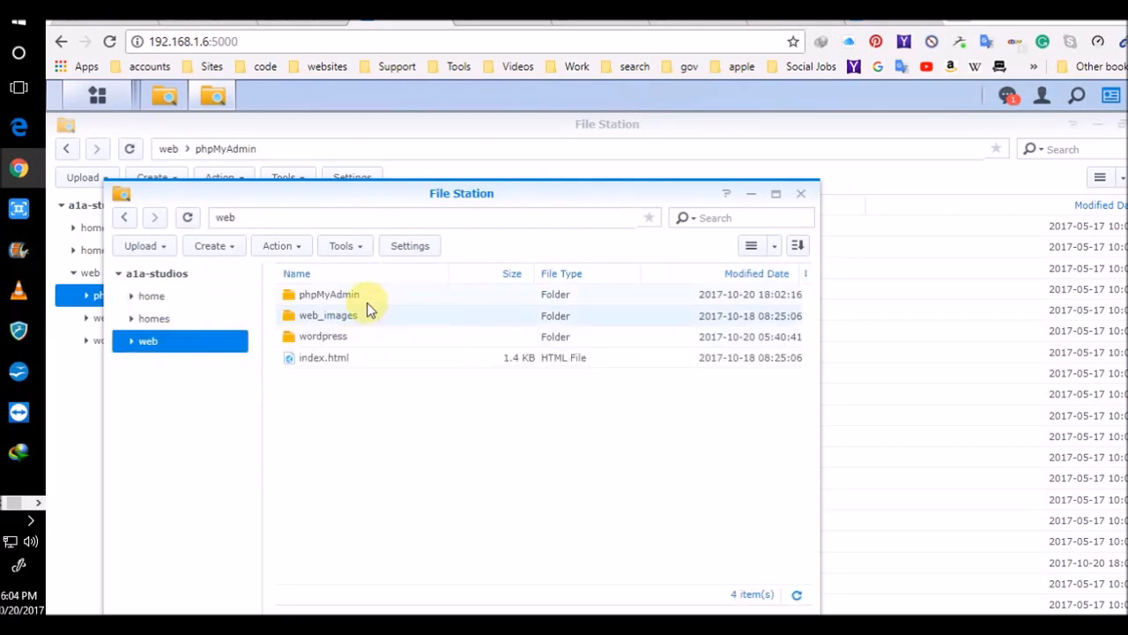
{"action": "double_click", "coordinate": [365, 298]}
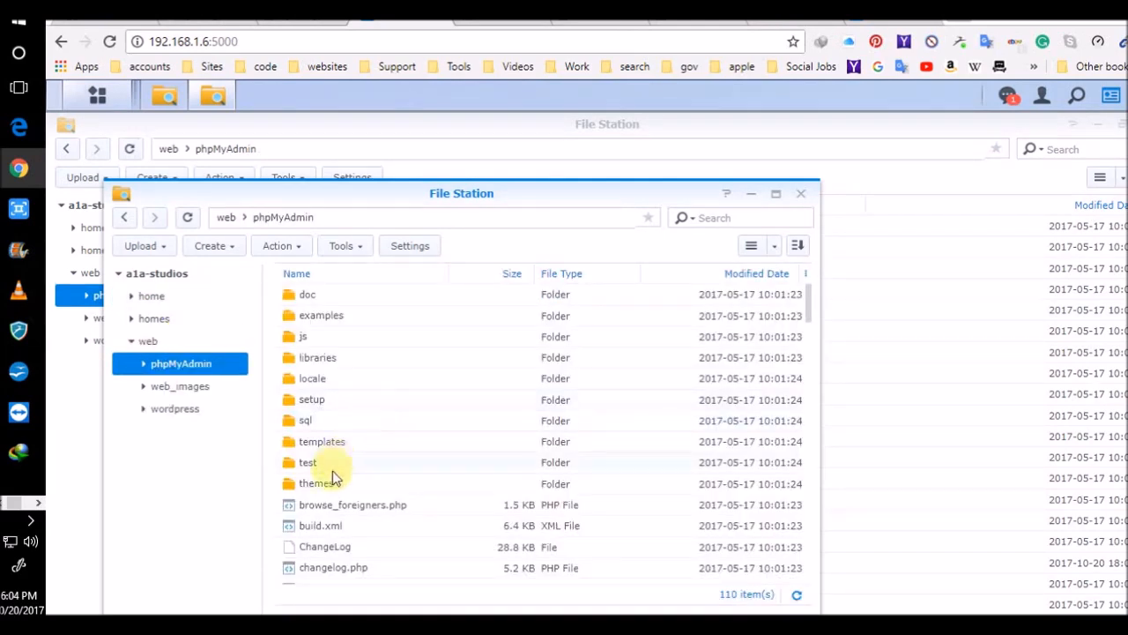
Step: Read through browse_foreigners.php in Text Editor, and close the file and the extra File Station window
{"action": "double_click", "coordinate": [345, 507]}
{"action": "scroll", "coordinate": [705, 348], "scroll_direction": "down", "scroll_amount": 8}
{"action": "scroll", "coordinate": [704, 349], "scroll_direction": "down", "scroll_amount": 6}
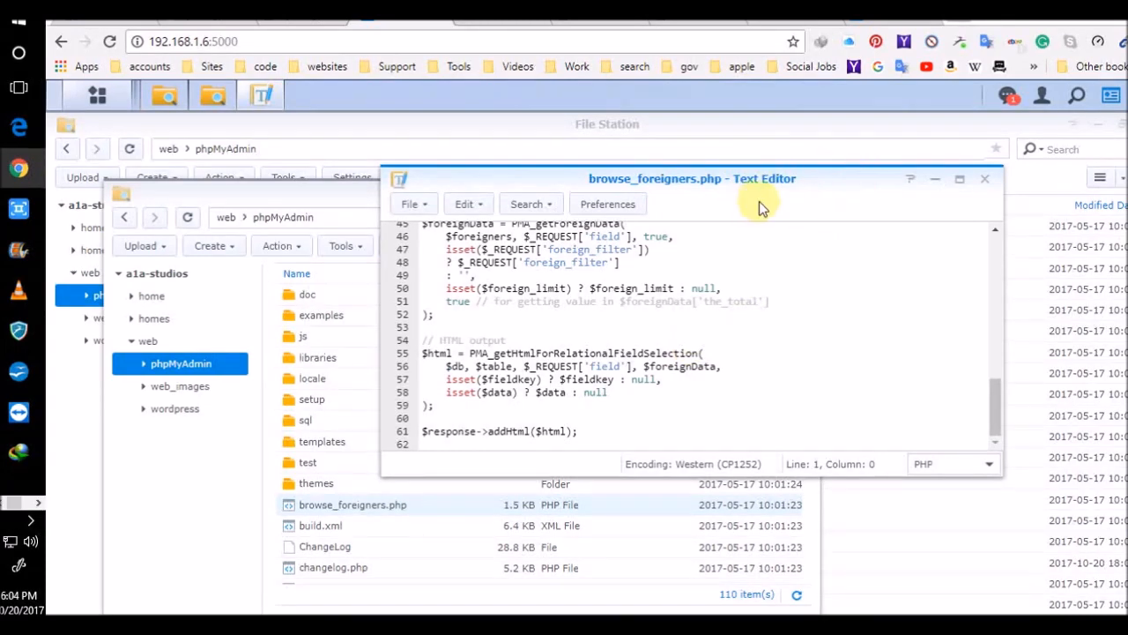
{"action": "scroll", "coordinate": [705, 368], "scroll_direction": "up", "scroll_amount": 15}
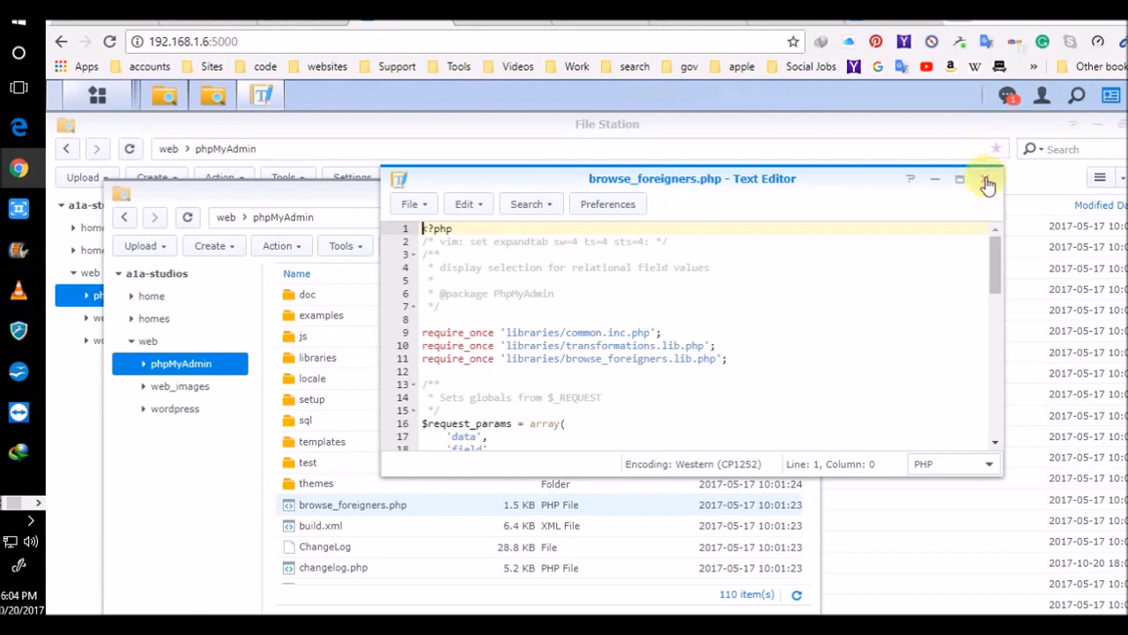
{"action": "left_click", "coordinate": [987, 183]}
{"action": "left_click", "coordinate": [805, 191]}
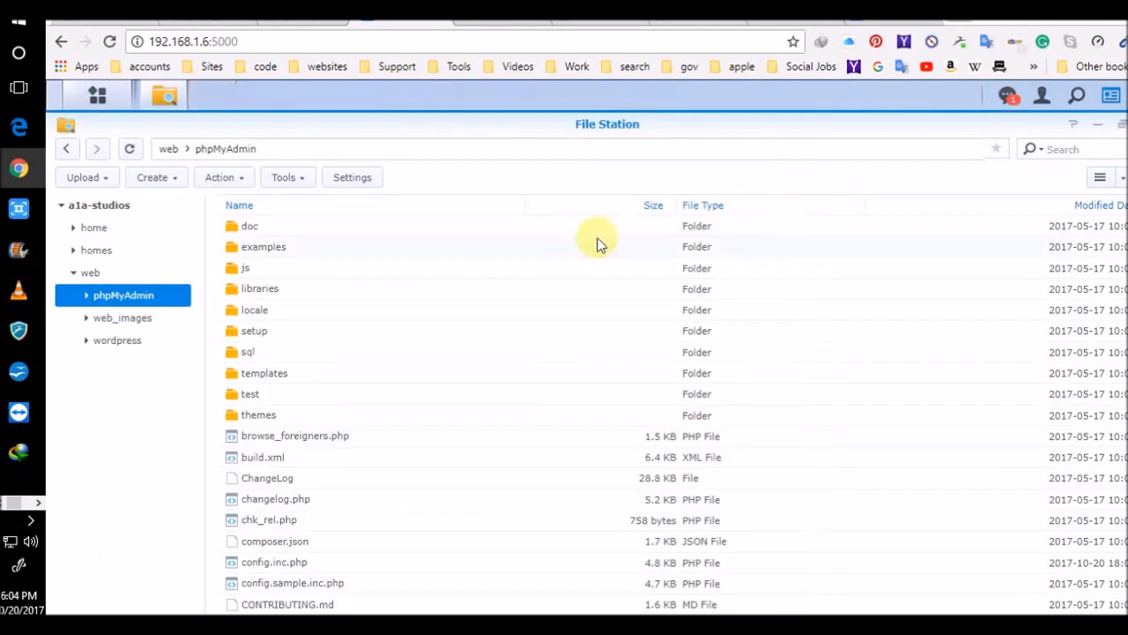
Step: Switch to the WordPress site, copy its address a1a-studios.synology.me and load it in a new browser tab
{"action": "left_click", "coordinate": [692, 25]}
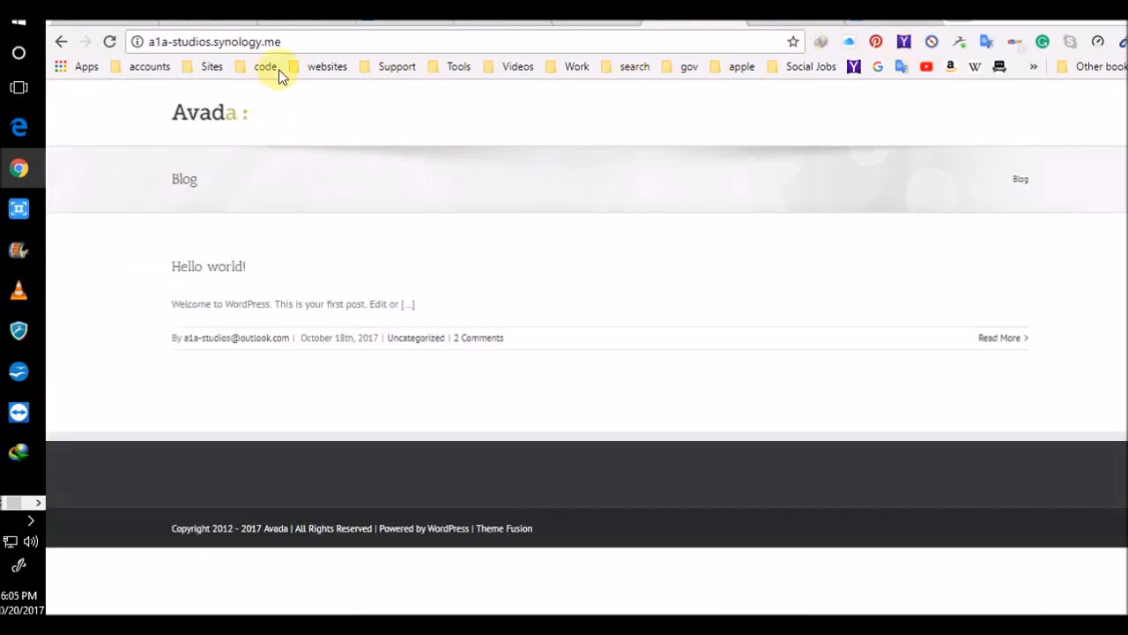
{"action": "left_click", "coordinate": [287, 42]}
{"action": "key", "text": "ctrl+c"}
{"action": "key", "text": "Return"}
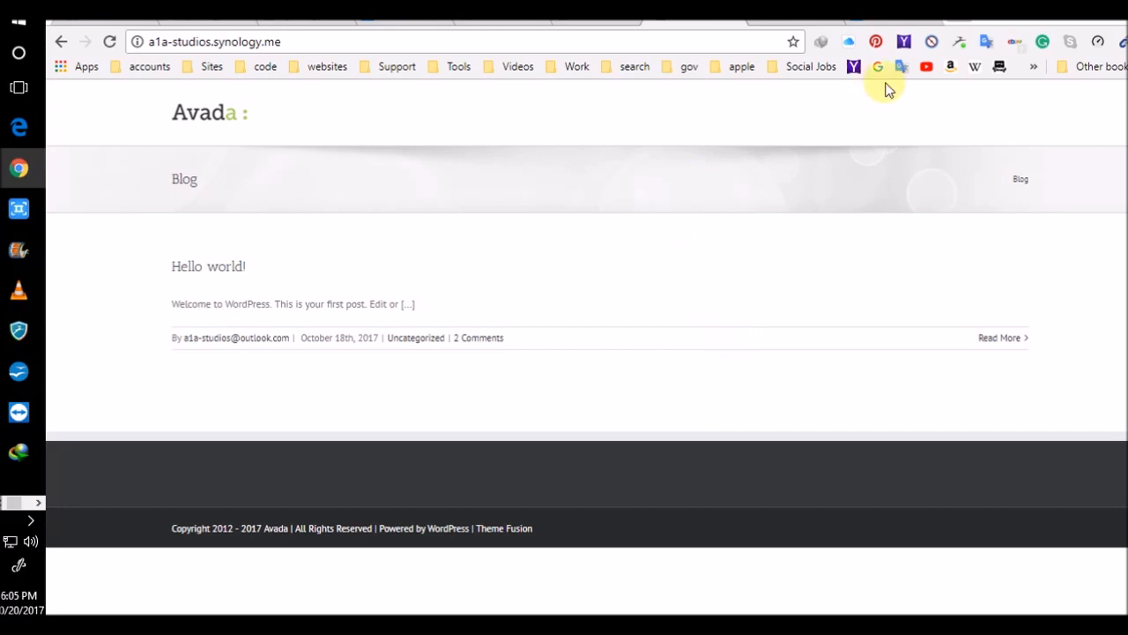
{"action": "left_click", "coordinate": [929, 39]}
{"action": "right_click", "coordinate": [293, 42]}
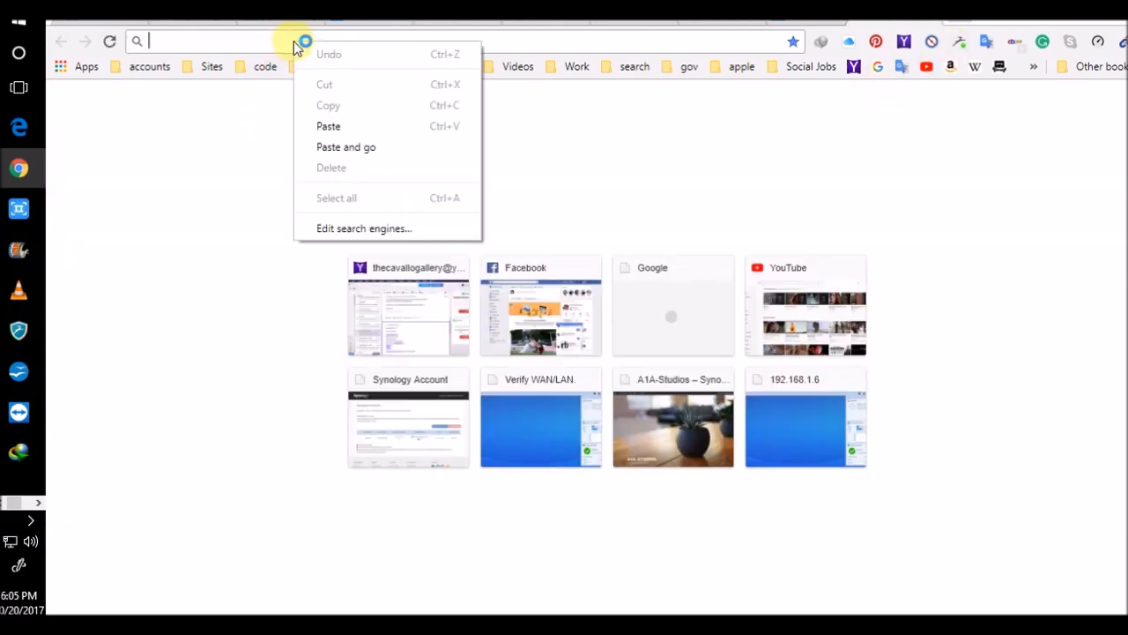
{"action": "left_click", "coordinate": [362, 122]}
{"action": "key", "text": "Return"}
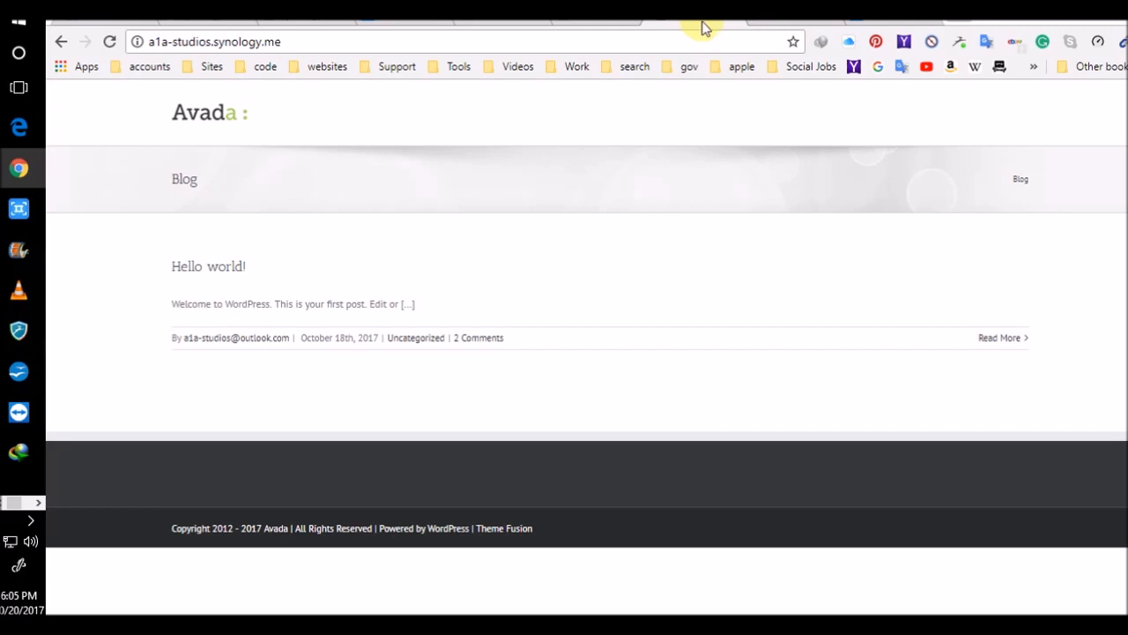
Step: Return to File Station to view the web shared folder, and close it to open Control Panel
{"action": "left_click", "coordinate": [406, 22]}
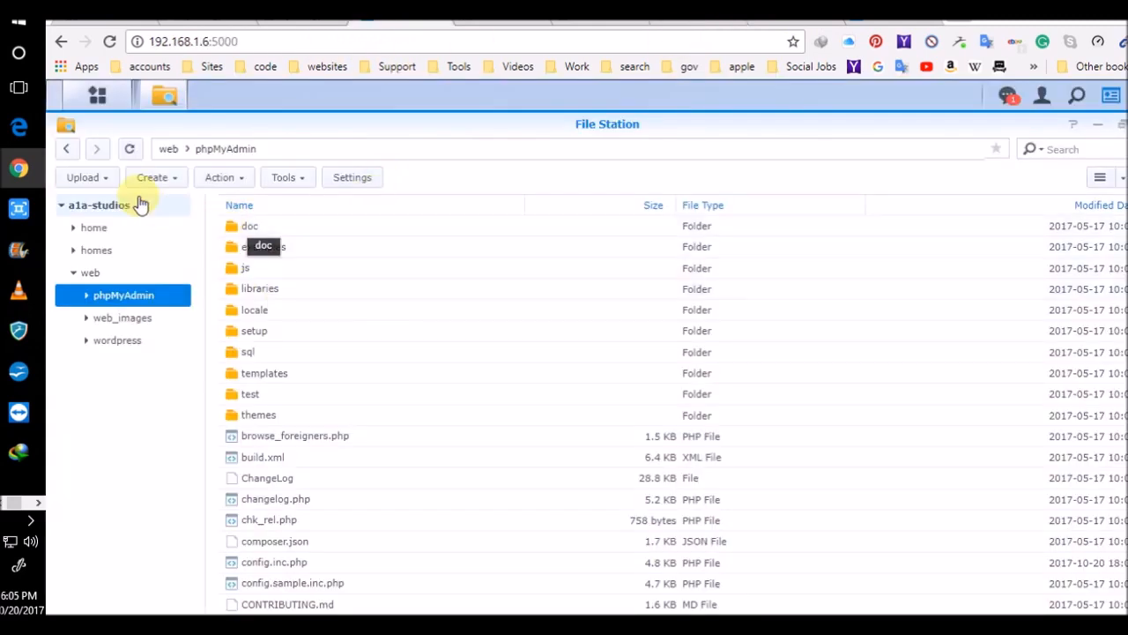
{"action": "left_click", "coordinate": [97, 277]}
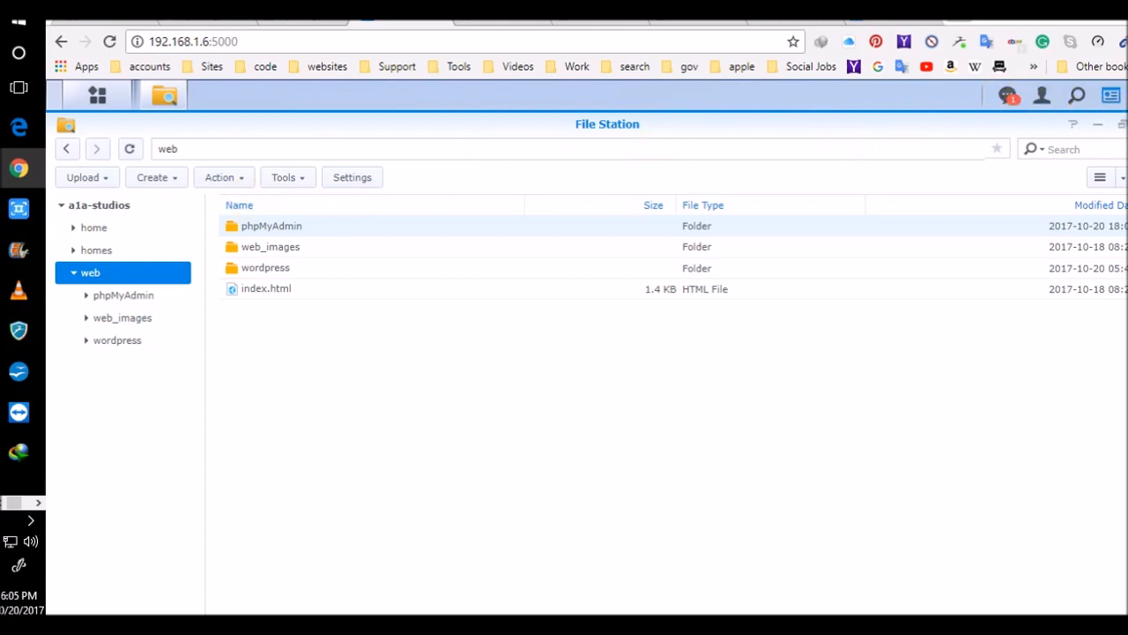
{"action": "left_click", "coordinate": [1121, 123]}
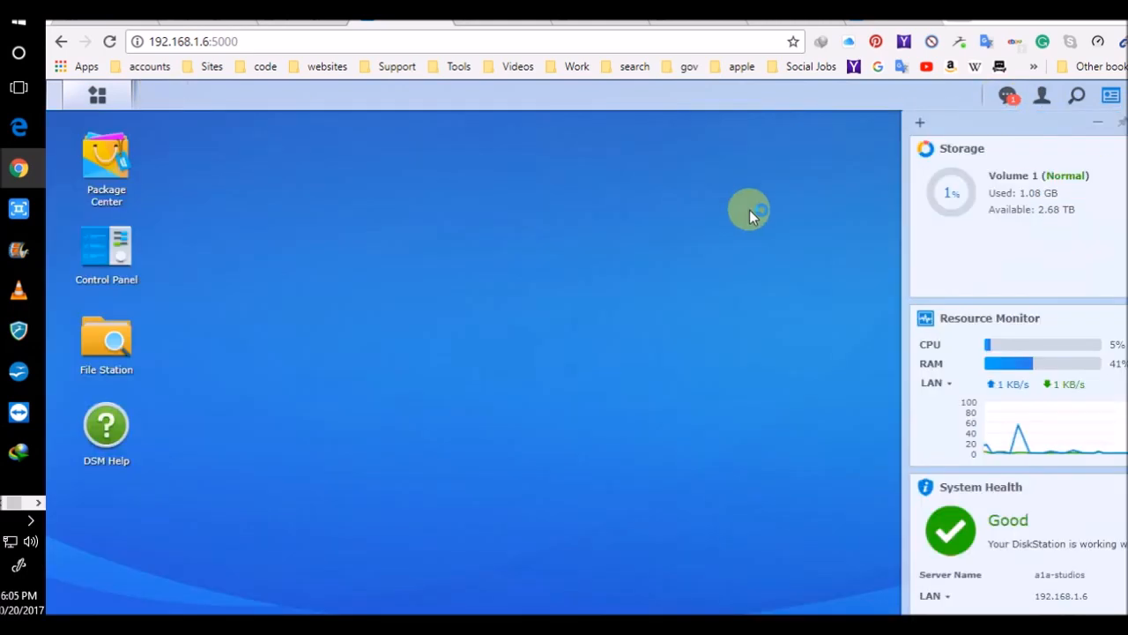
{"action": "left_click", "coordinate": [99, 254]}
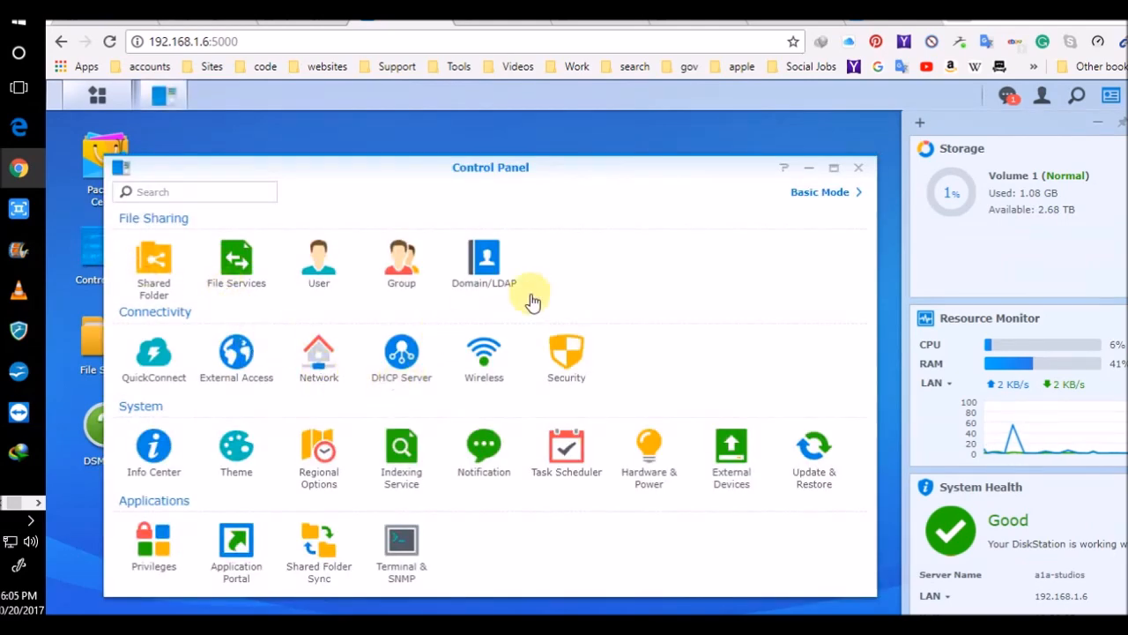
Step: Open Web Station, dismiss its Multiple Back-ends Supported notice and review the general and back-end package status
{"action": "left_click", "coordinate": [96, 95]}
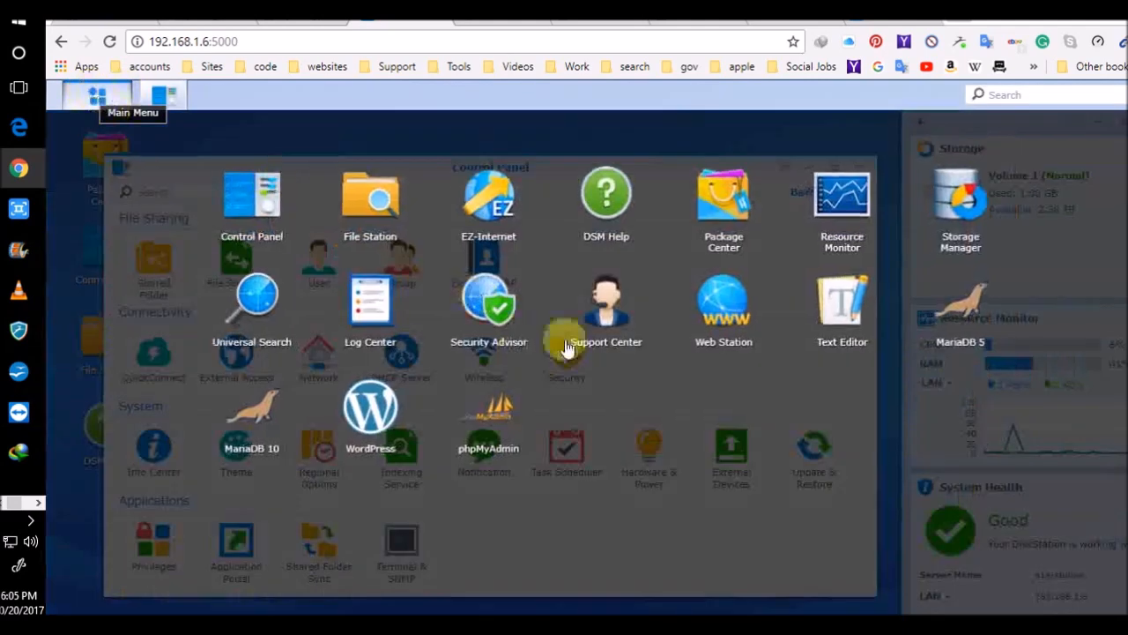
{"action": "left_click", "coordinate": [725, 310]}
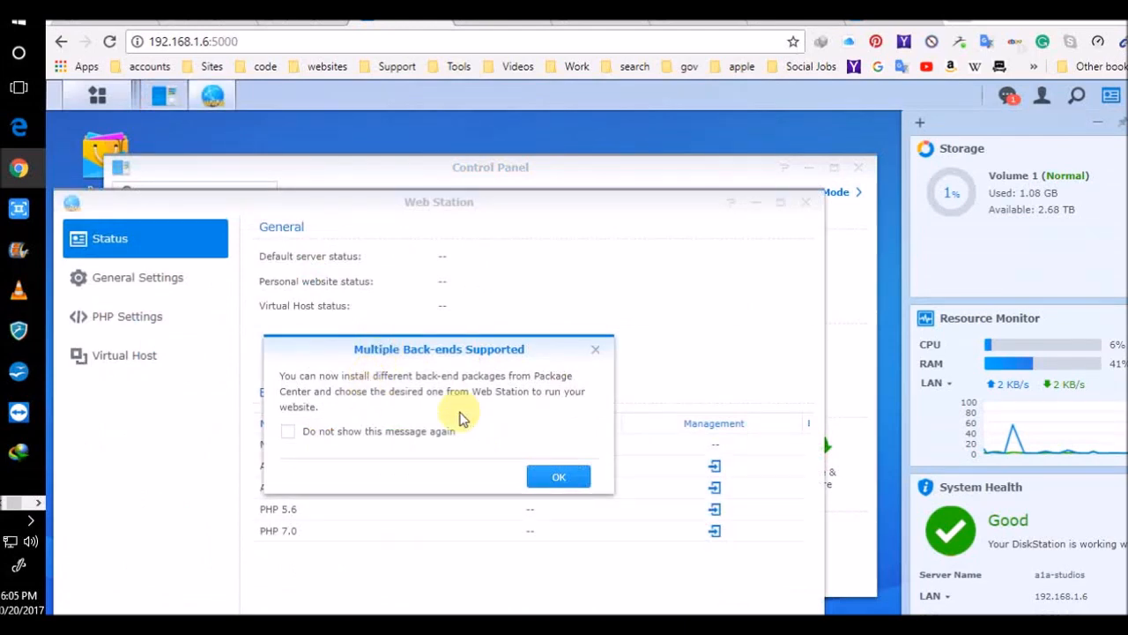
{"action": "left_click", "coordinate": [593, 348]}
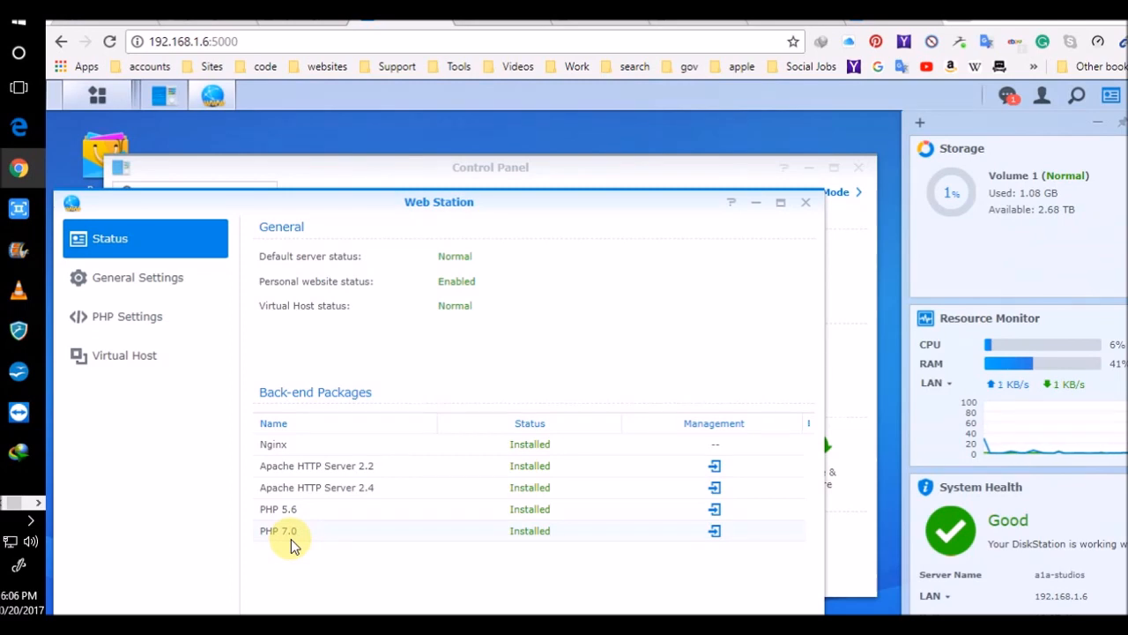
Step: Examine the available HTTP back-end servers and PHP versions in General Settings, and the extension options in PHP Settings
{"action": "left_click", "coordinate": [148, 278]}
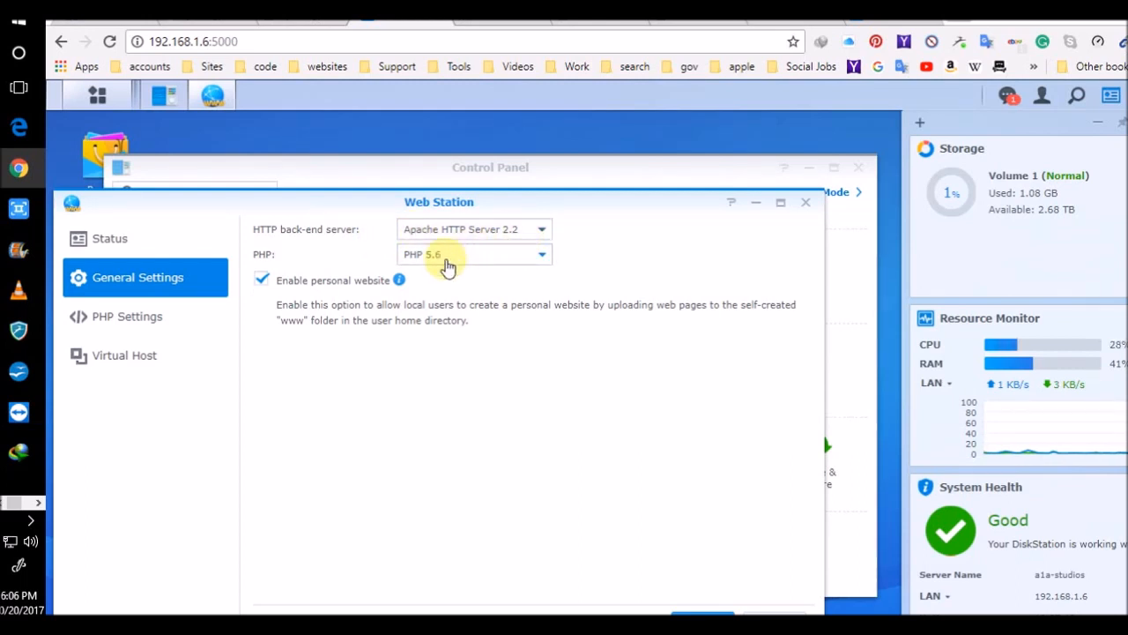
{"action": "left_click", "coordinate": [522, 232]}
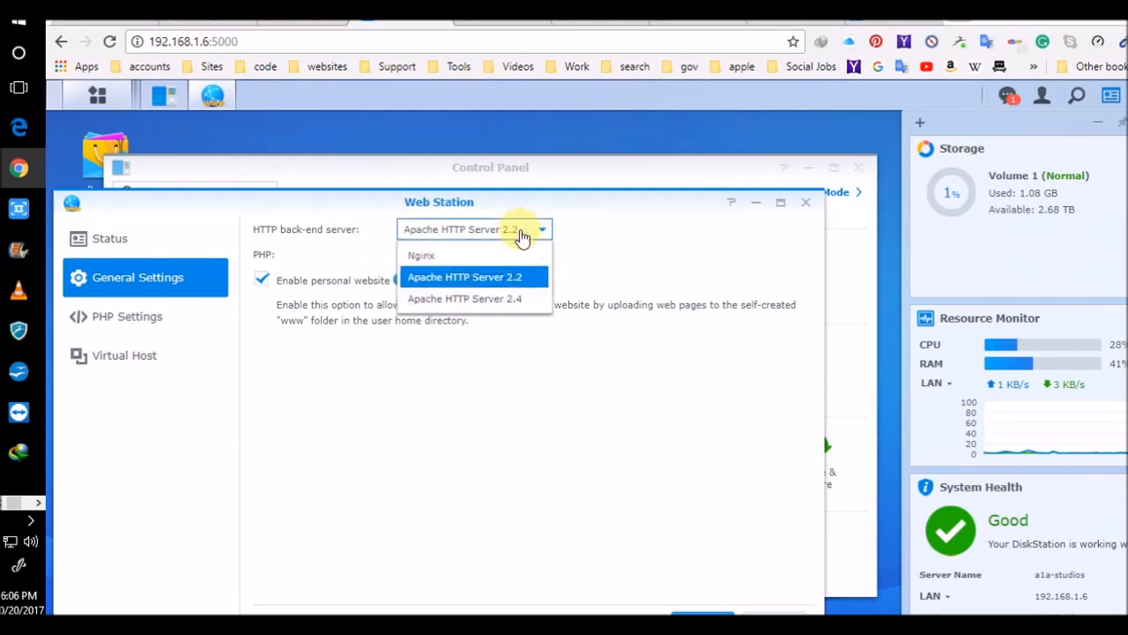
{"action": "left_click", "coordinate": [573, 234]}
{"action": "left_click", "coordinate": [451, 262]}
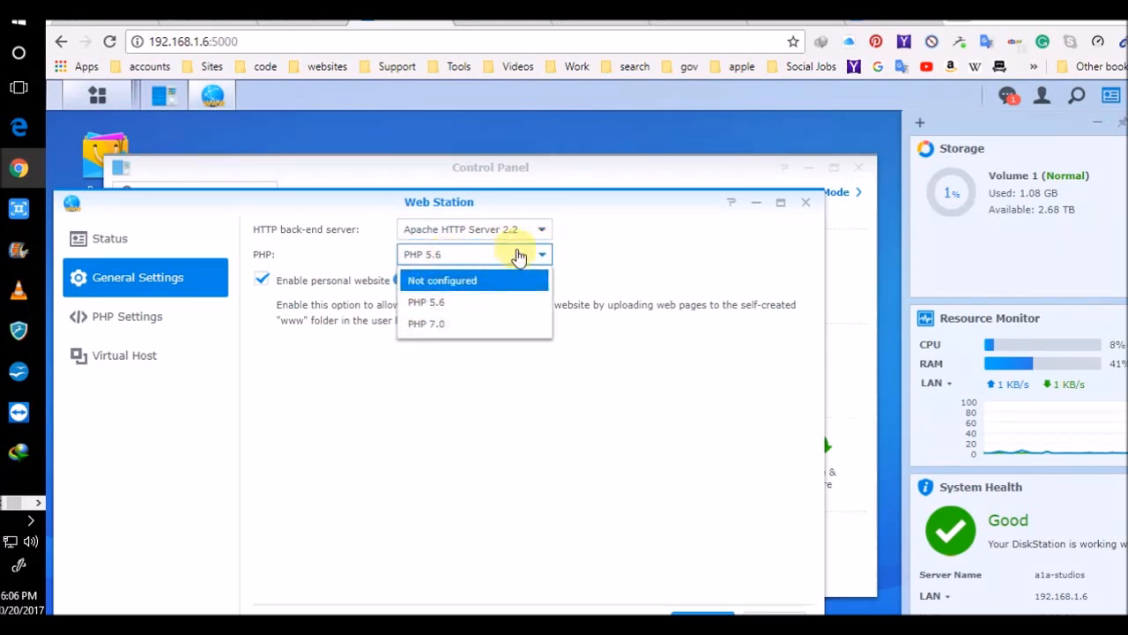
{"action": "left_click", "coordinate": [601, 231]}
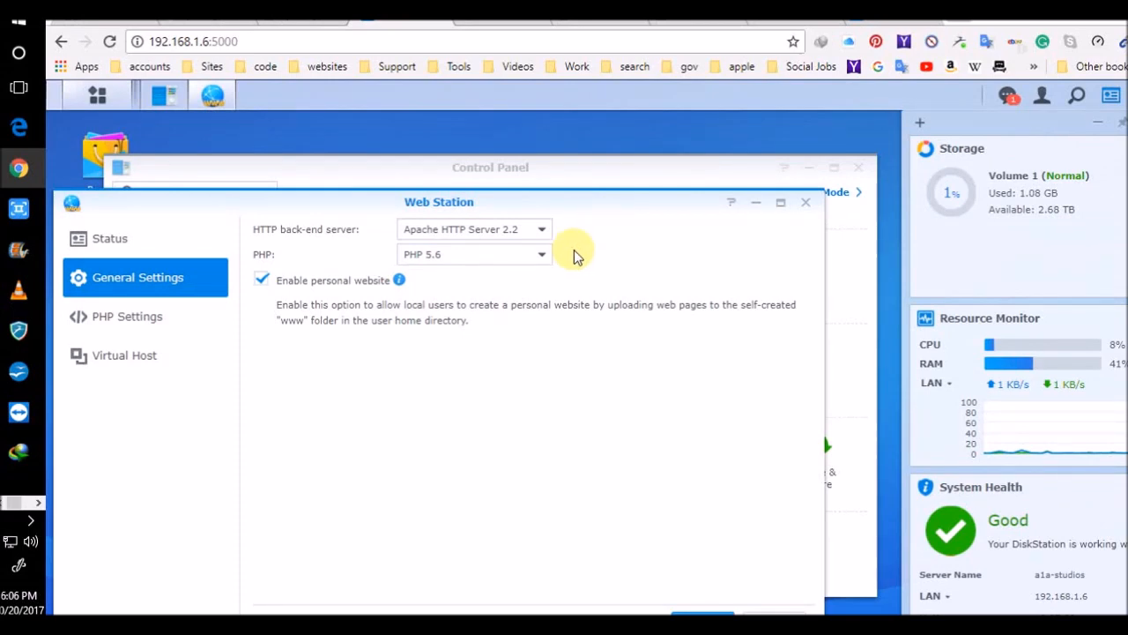
{"action": "left_click", "coordinate": [525, 234]}
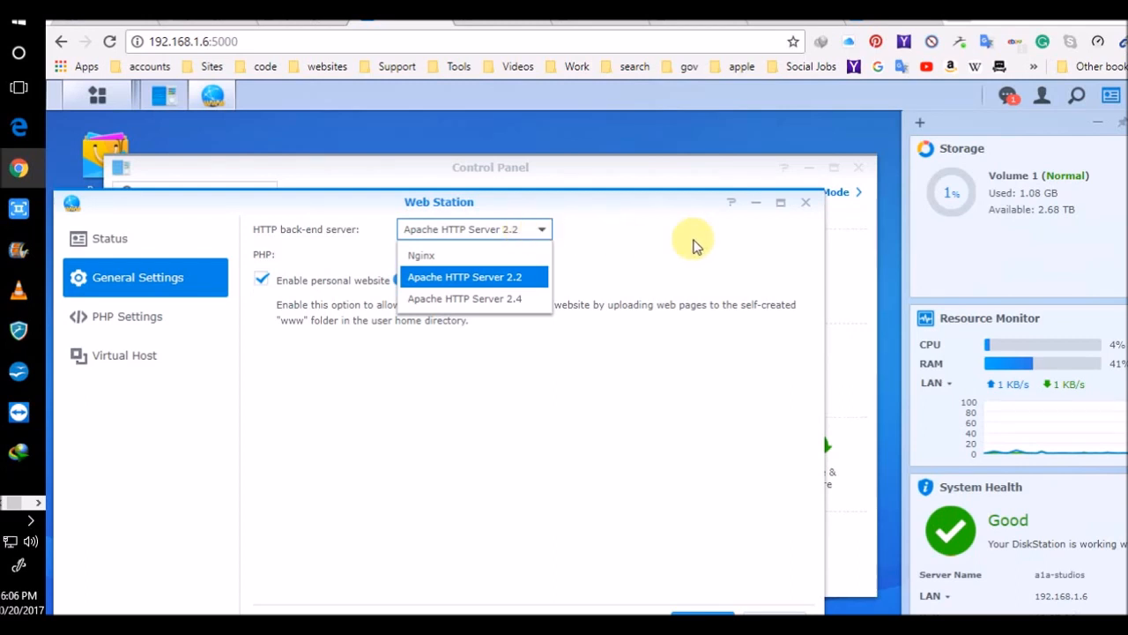
{"action": "left_click", "coordinate": [665, 244]}
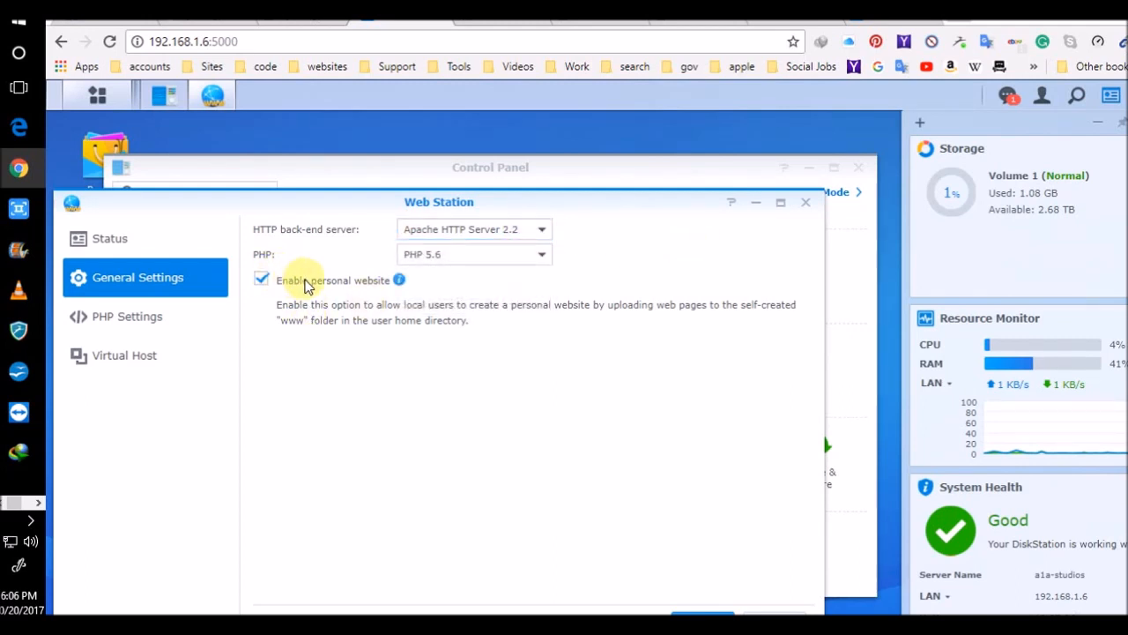
{"action": "left_click", "coordinate": [149, 320]}
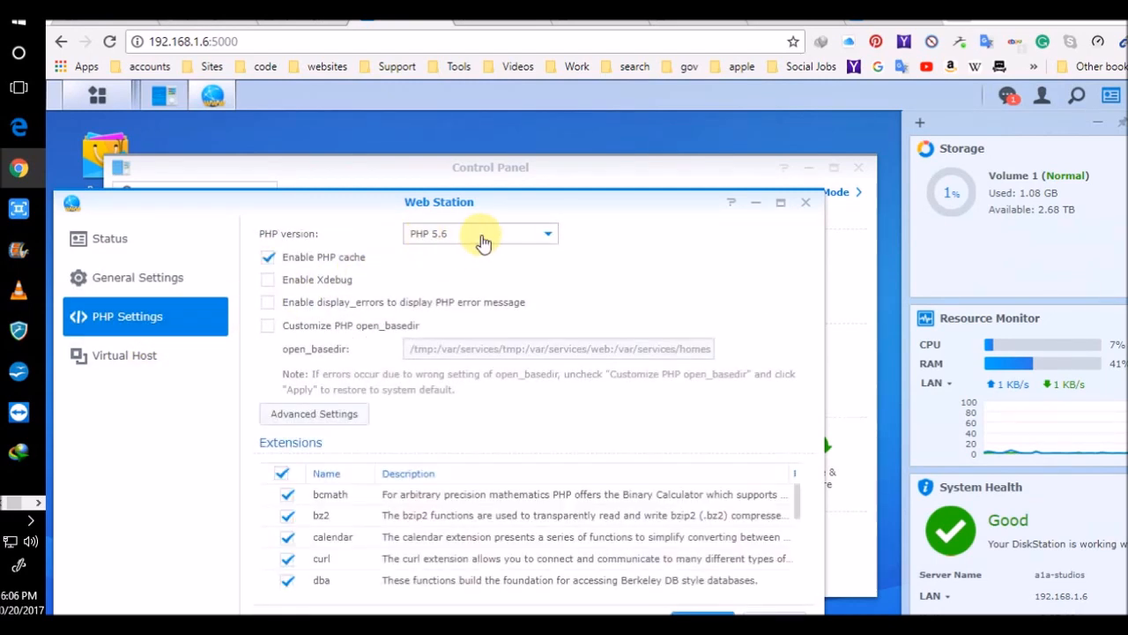
{"action": "left_click", "coordinate": [280, 474]}
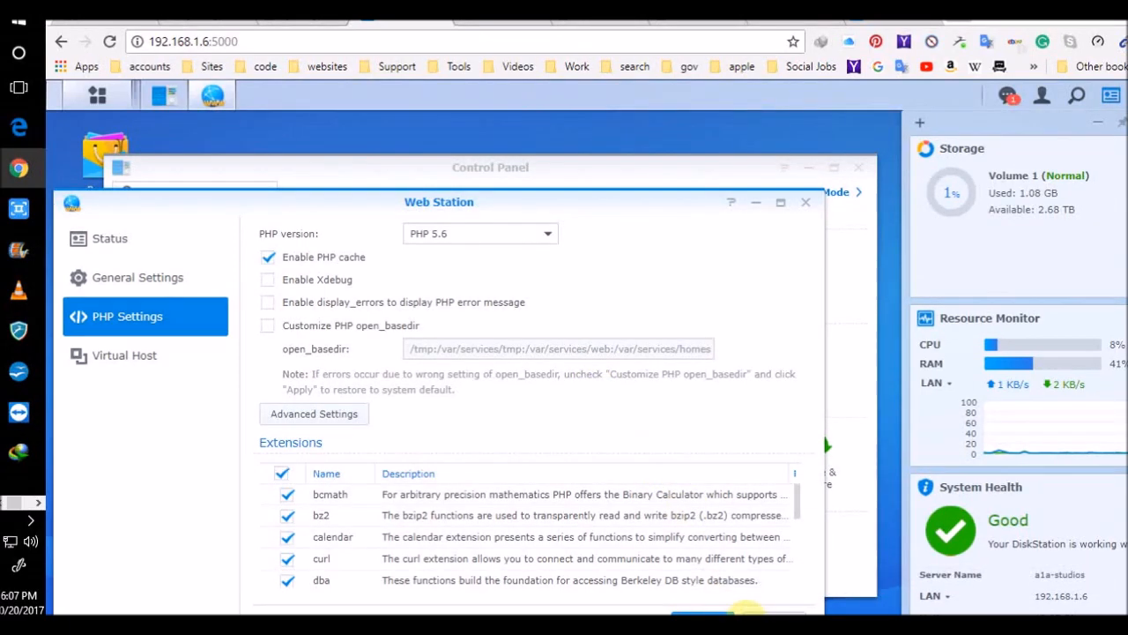
Step: Open the a1a-studios.synology.me virtual host for editing and browse to web/wordpress as its document root
{"action": "left_click", "coordinate": [113, 365]}
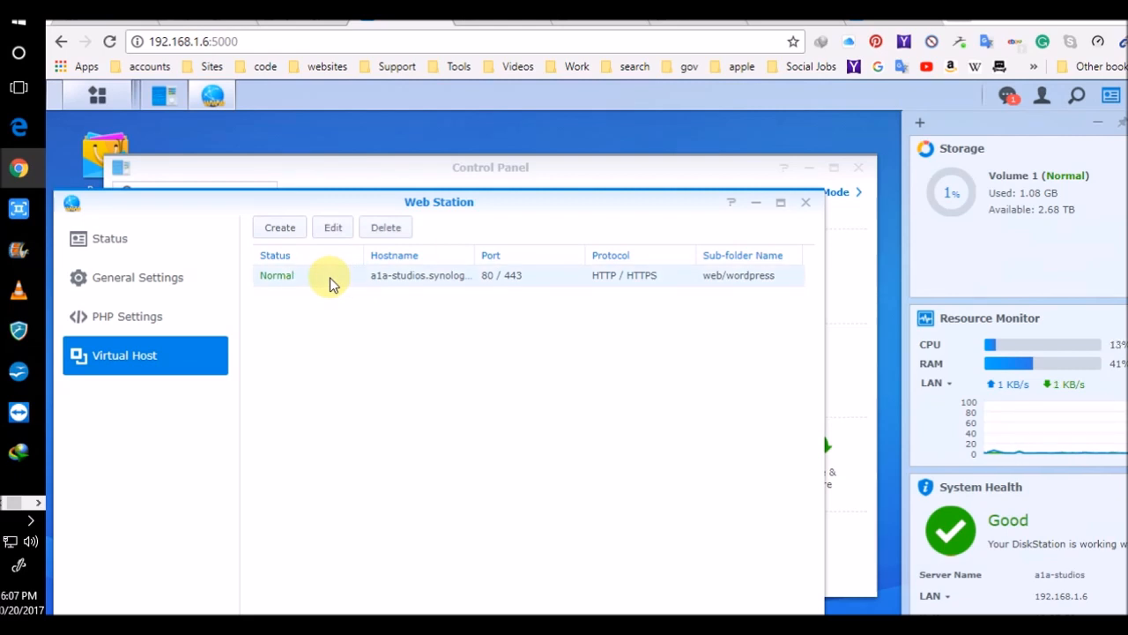
{"action": "left_click", "coordinate": [332, 228]}
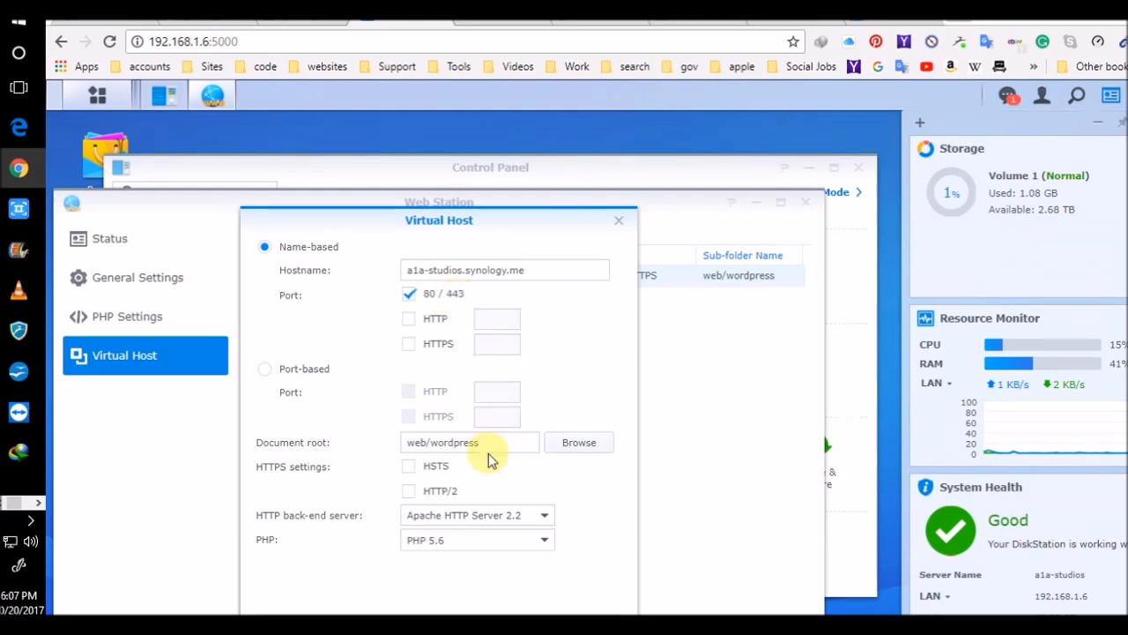
{"action": "left_click", "coordinate": [567, 443]}
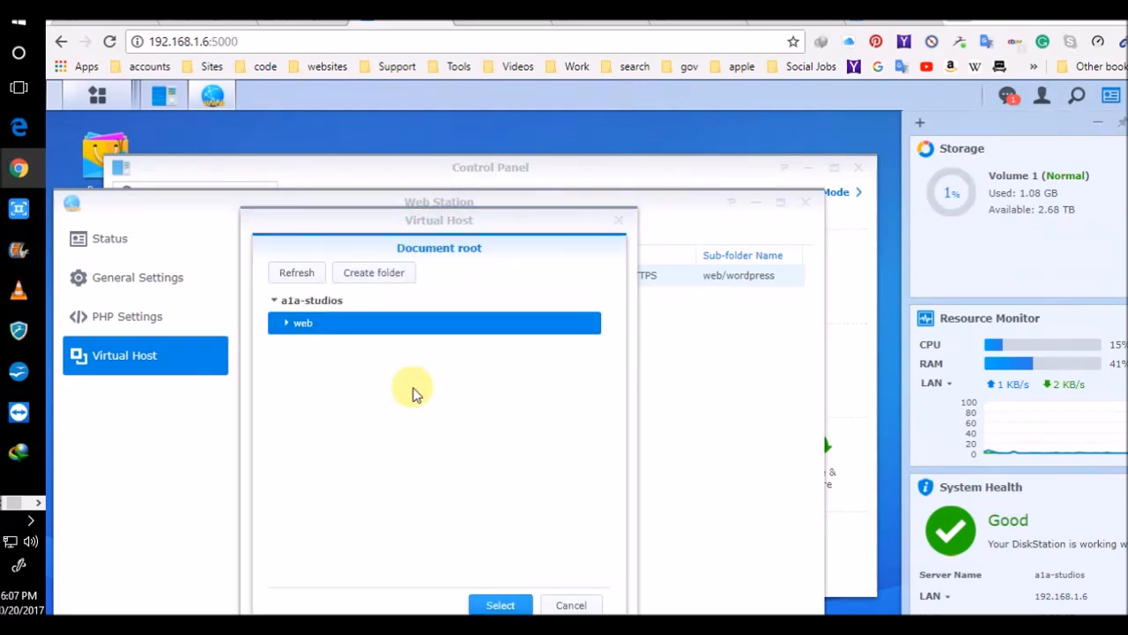
{"action": "double_click", "coordinate": [303, 326]}
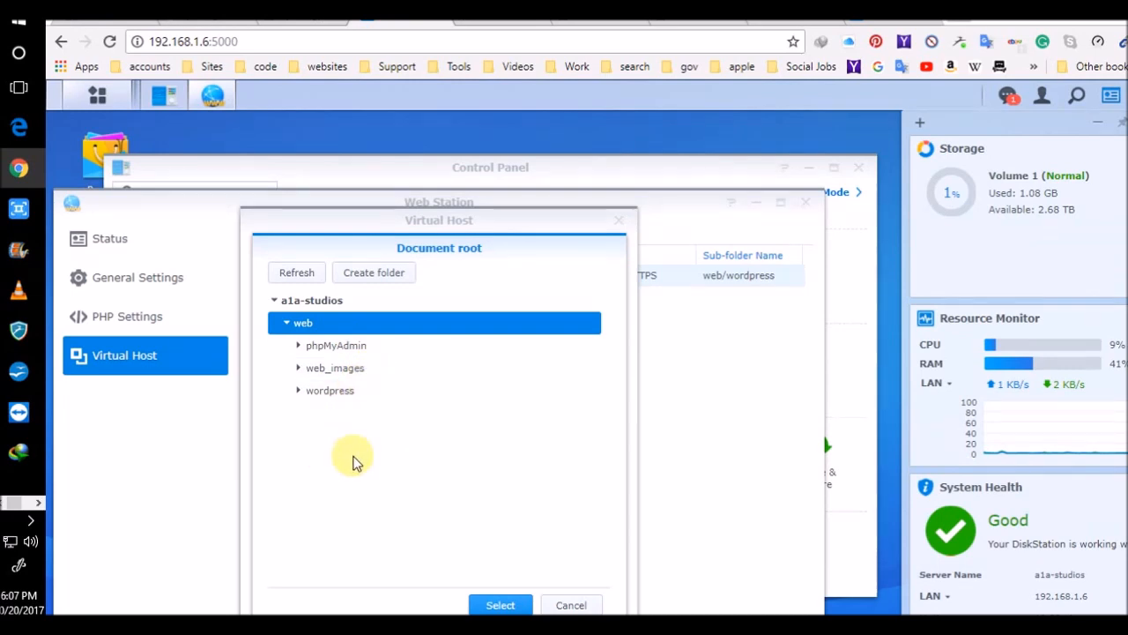
{"action": "left_click", "coordinate": [339, 397]}
{"action": "double_click", "coordinate": [340, 396]}
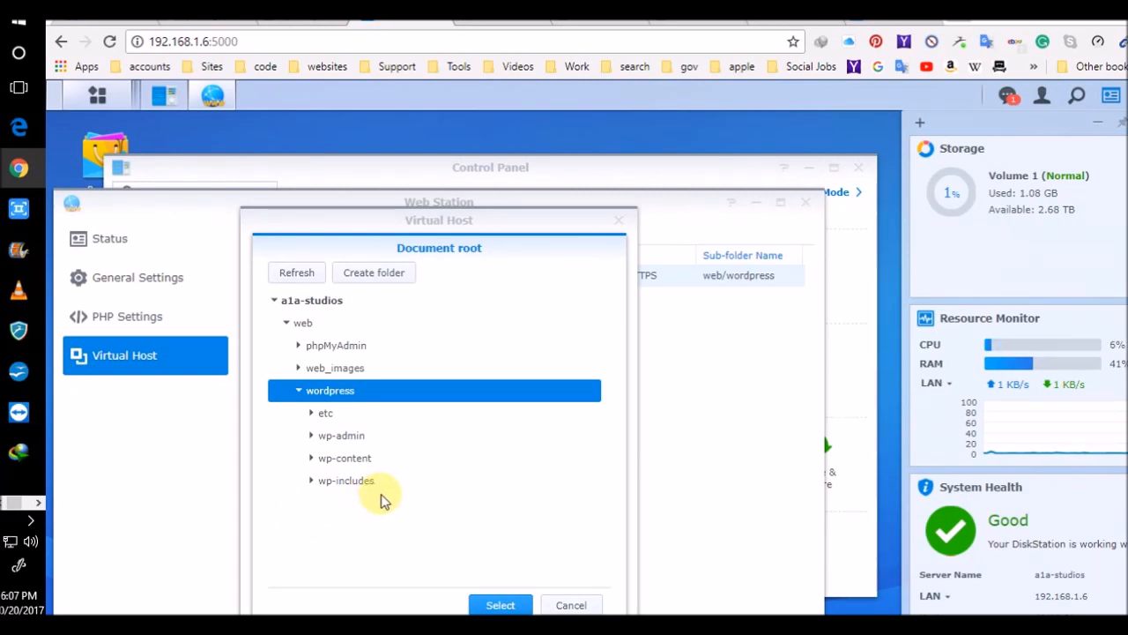
{"action": "left_click", "coordinate": [298, 390]}
{"action": "left_click", "coordinate": [499, 605]}
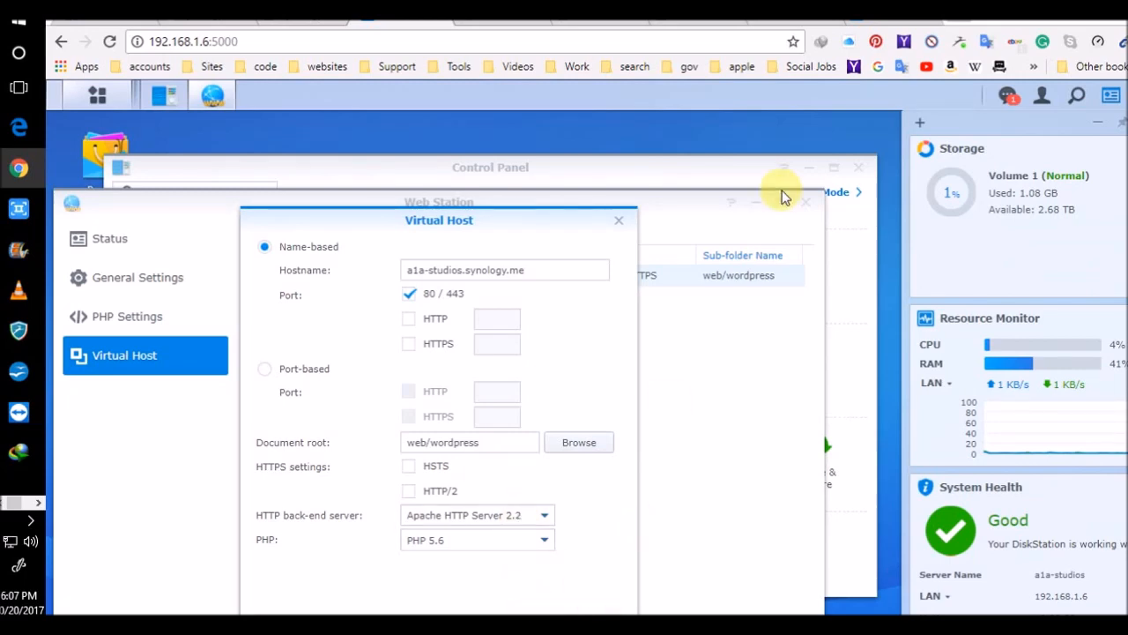
Step: Load the bookmarked WordPress admin page 192.168.1.6/wordpress/wp-admin/ in a new browser tab
{"action": "key", "text": "ctrl+t"}
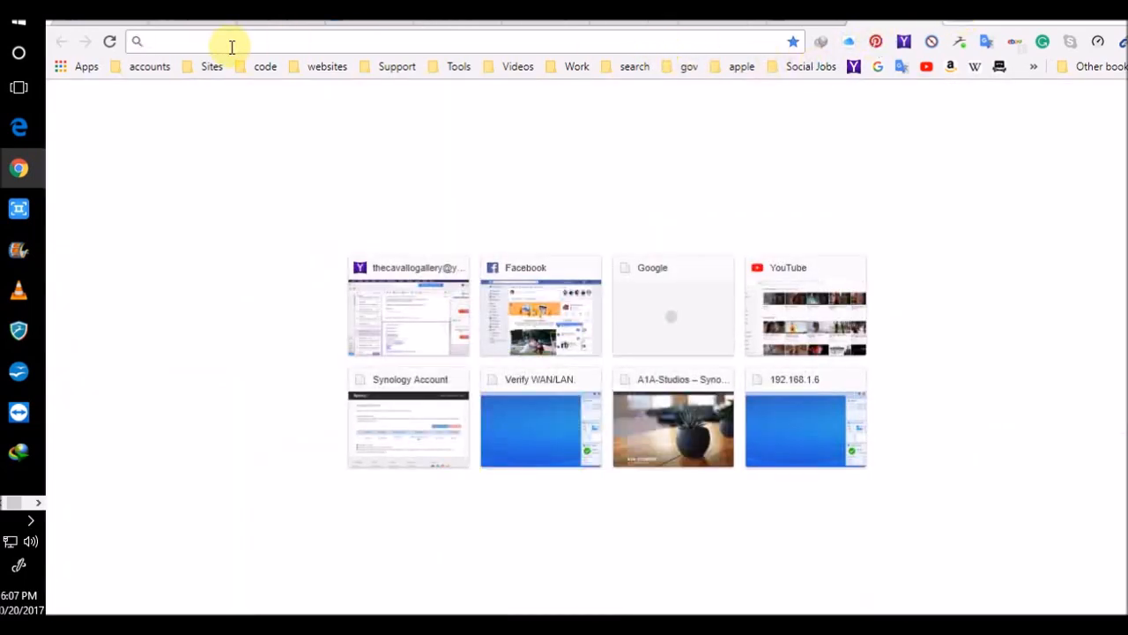
{"action": "left_click", "coordinate": [143, 74]}
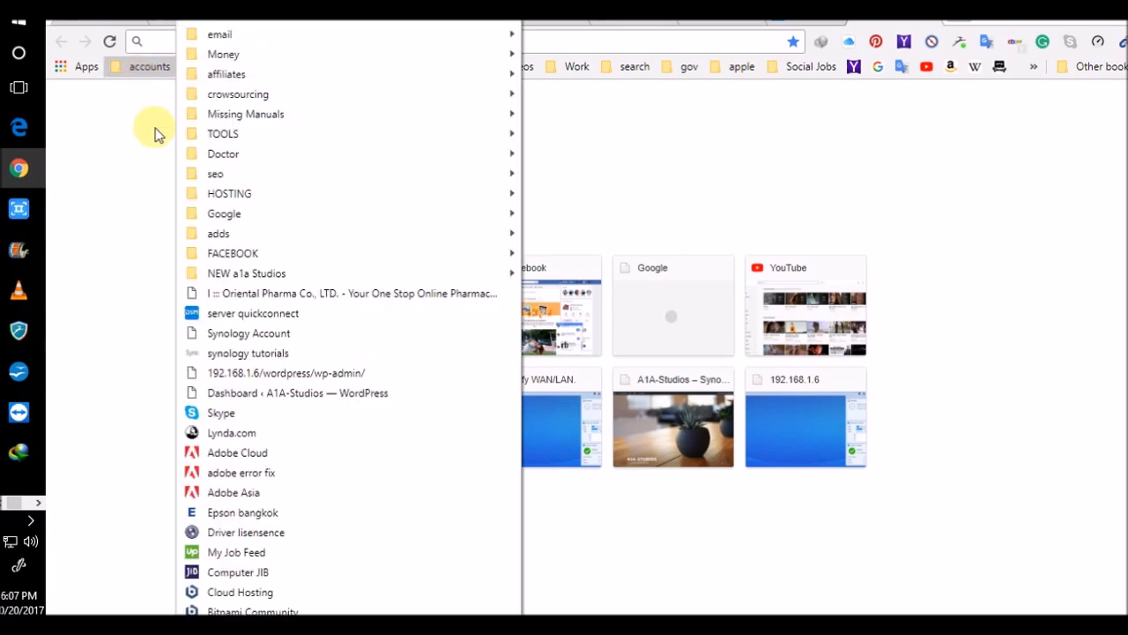
{"action": "left_click", "coordinate": [236, 373]}
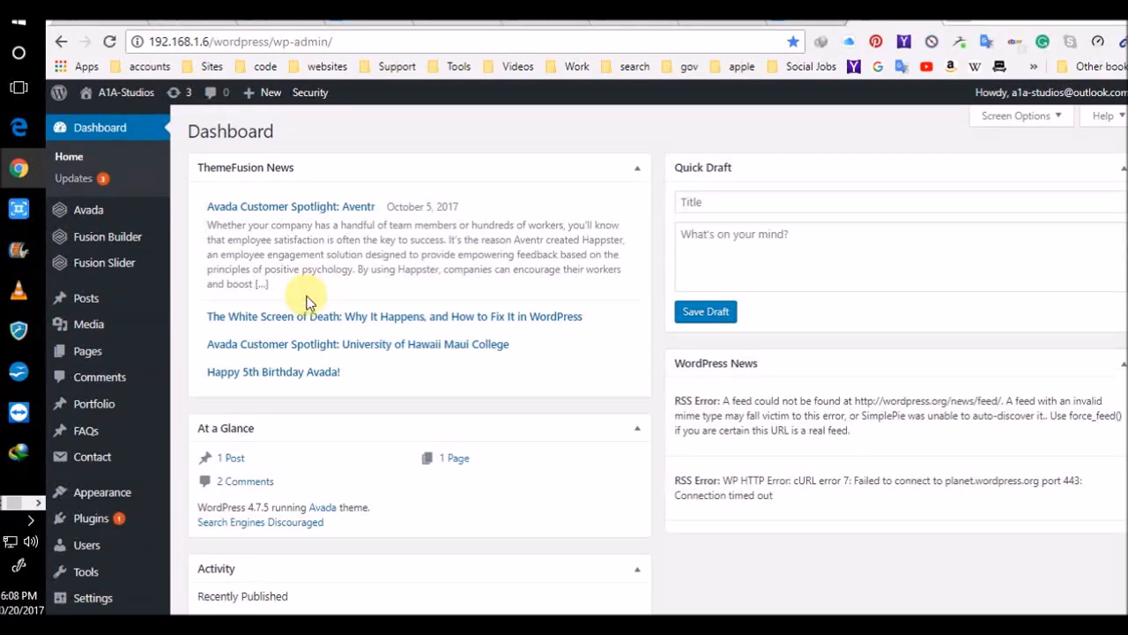
Step: Open Avada's System Status page and examine the WordPress Environment and Server Environment details
{"action": "mouse_move", "coordinate": [126, 211]}
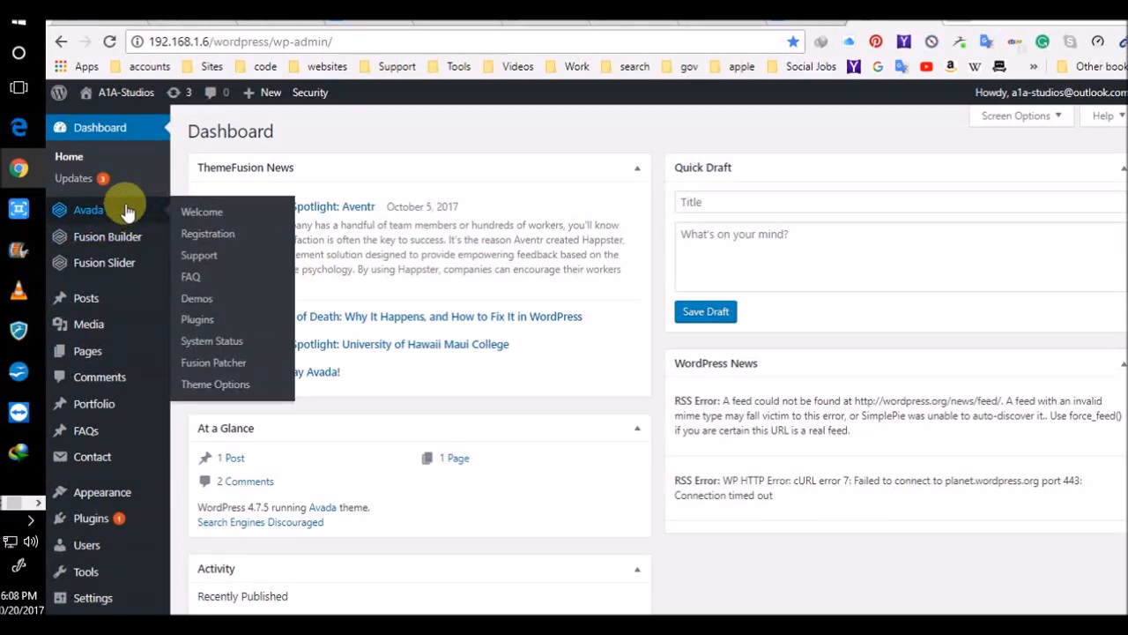
{"action": "mouse_move", "coordinate": [119, 280]}
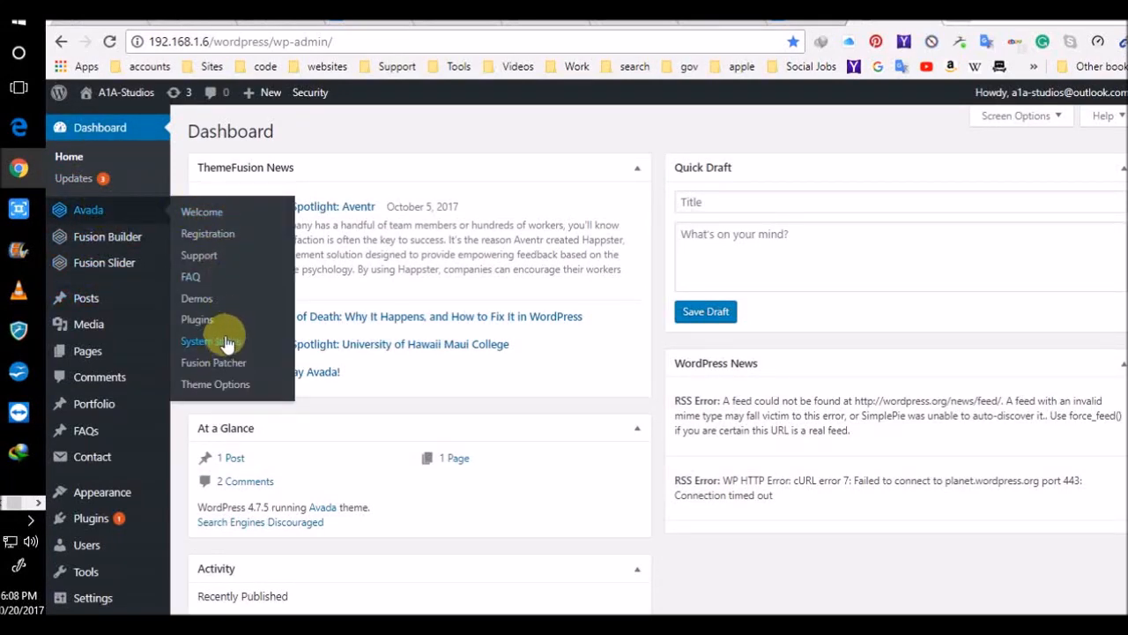
{"action": "left_click", "coordinate": [215, 342]}
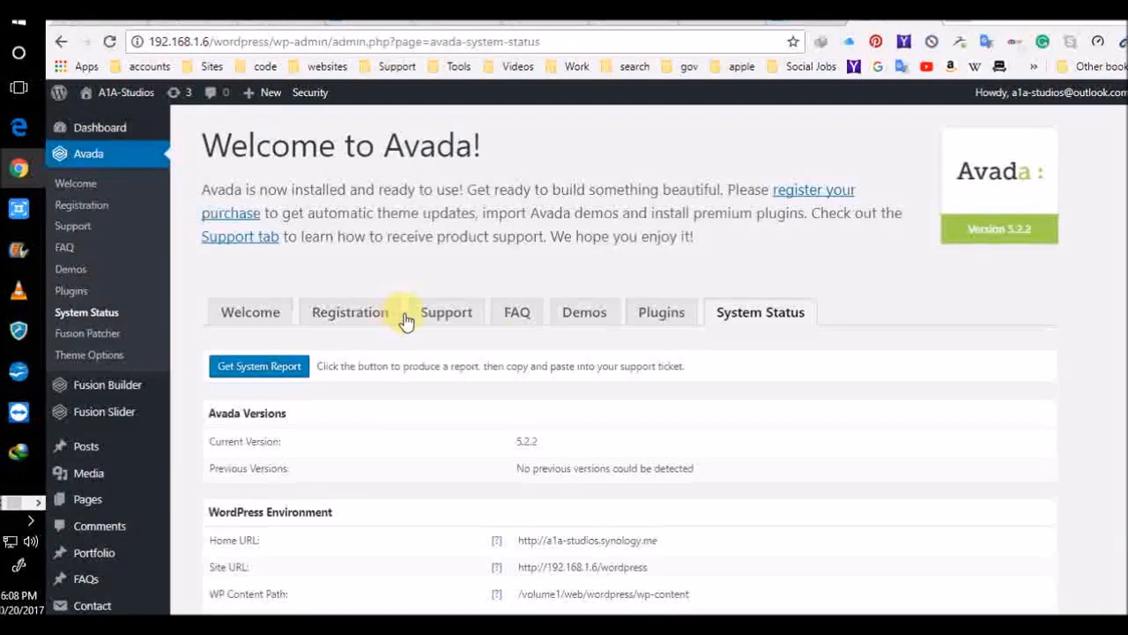
{"action": "scroll", "coordinate": [664, 443], "scroll_direction": "down", "scroll_amount": 2}
{"action": "scroll", "coordinate": [665, 443], "scroll_direction": "down", "scroll_amount": 2}
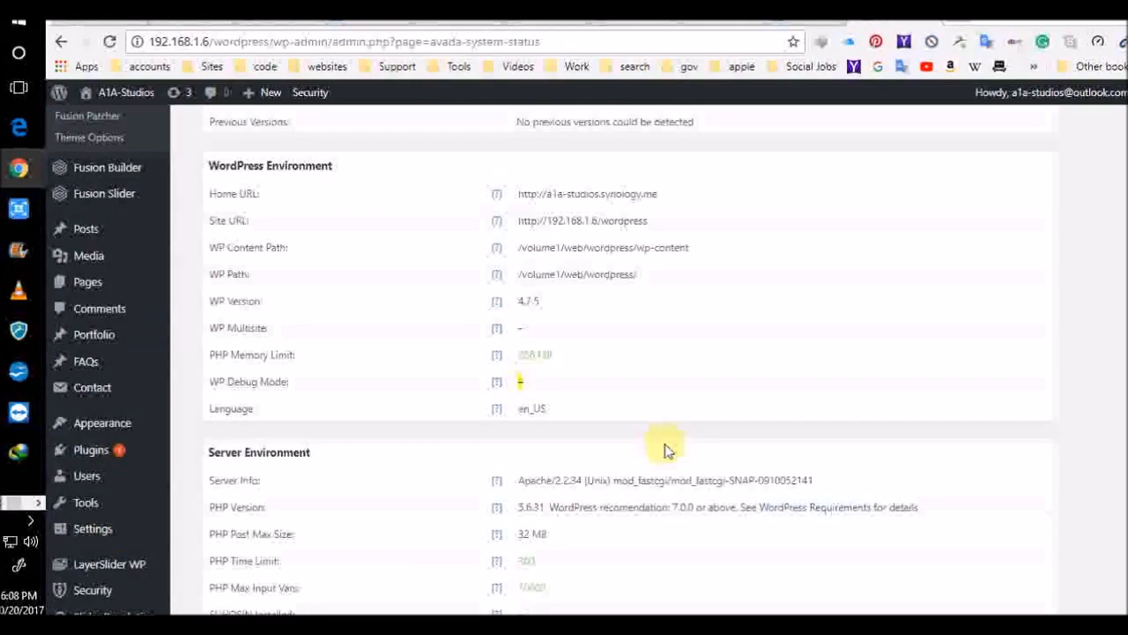
{"action": "scroll", "coordinate": [665, 450], "scroll_direction": "down", "scroll_amount": 1}
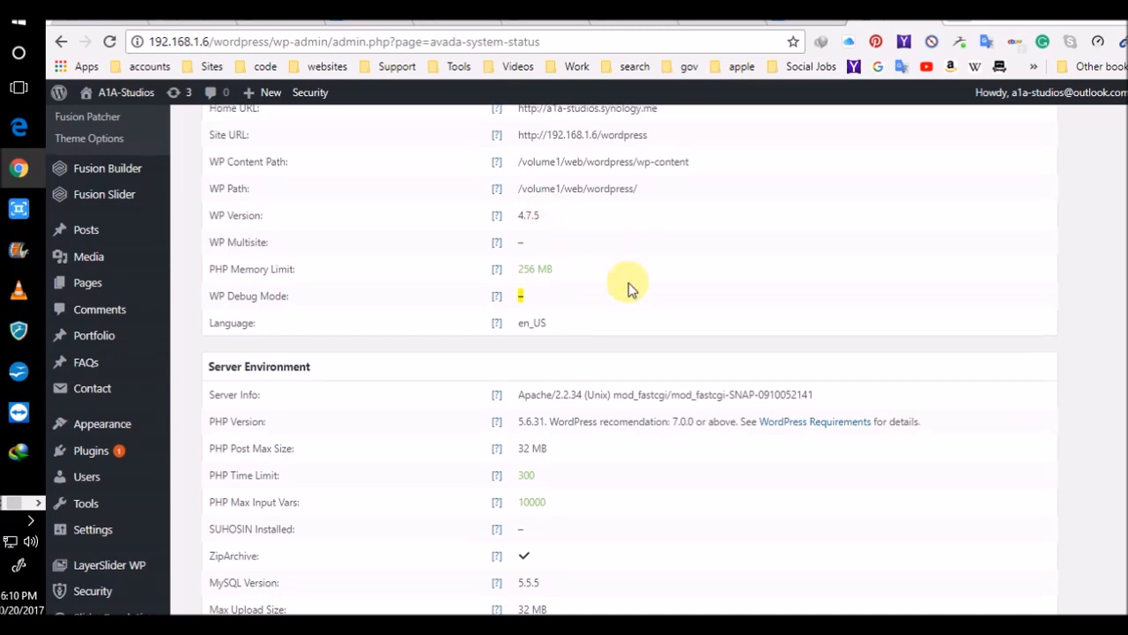
{"action": "scroll", "coordinate": [626, 282], "scroll_direction": "up", "scroll_amount": 5}
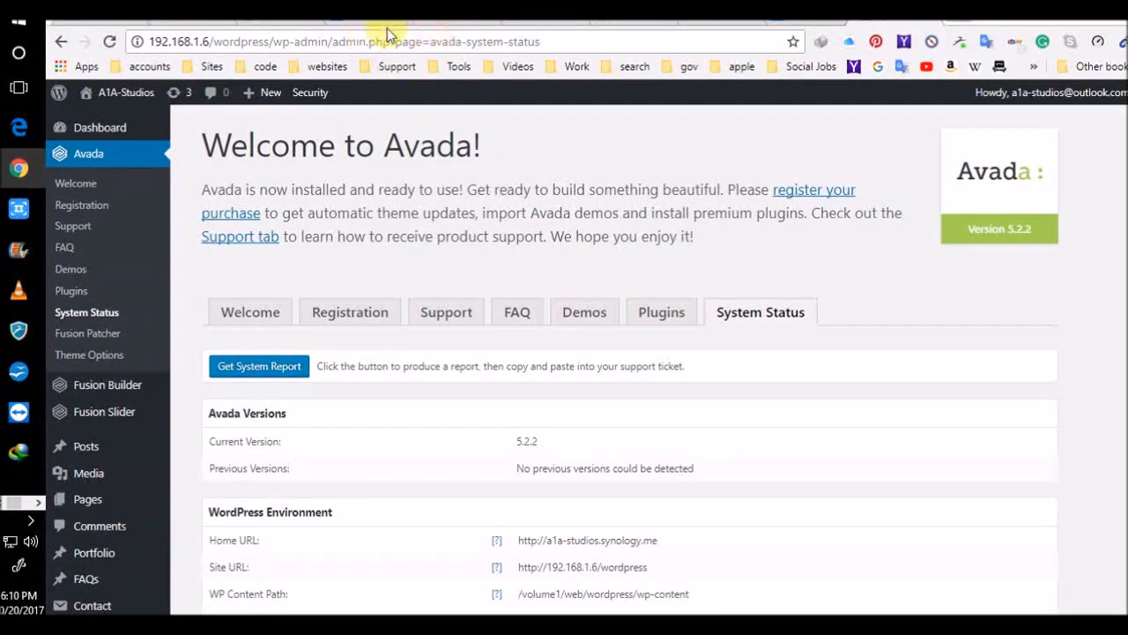
Step: Return to the NAS desktop, close the Virtual Host dialog without saving and view Web Station's status
{"action": "left_click", "coordinate": [360, 19]}
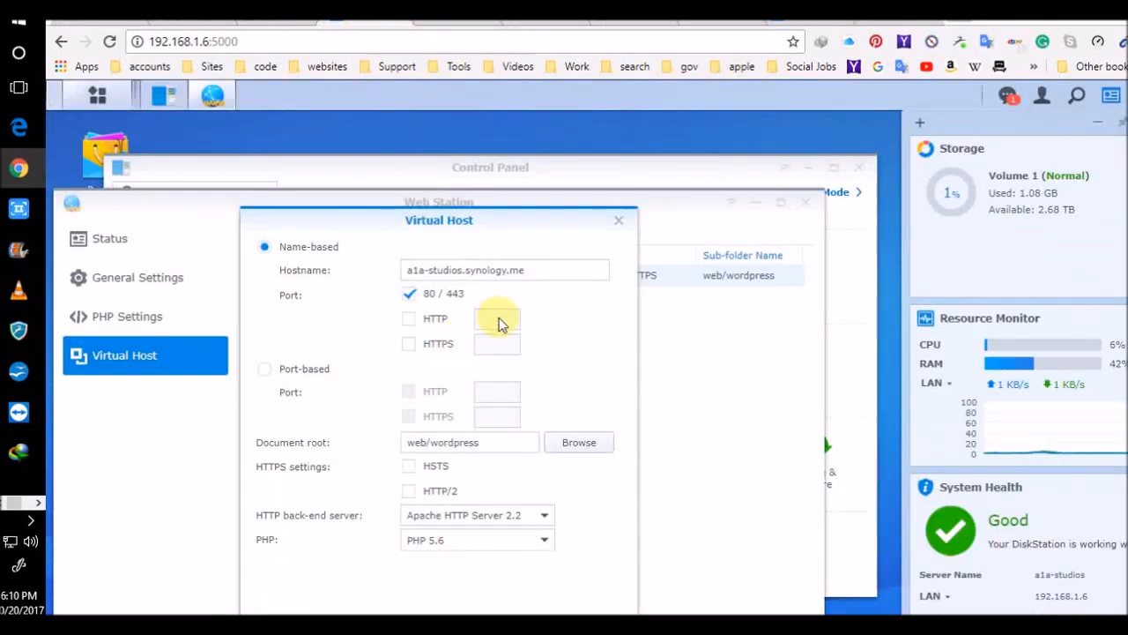
{"action": "left_click", "coordinate": [620, 223]}
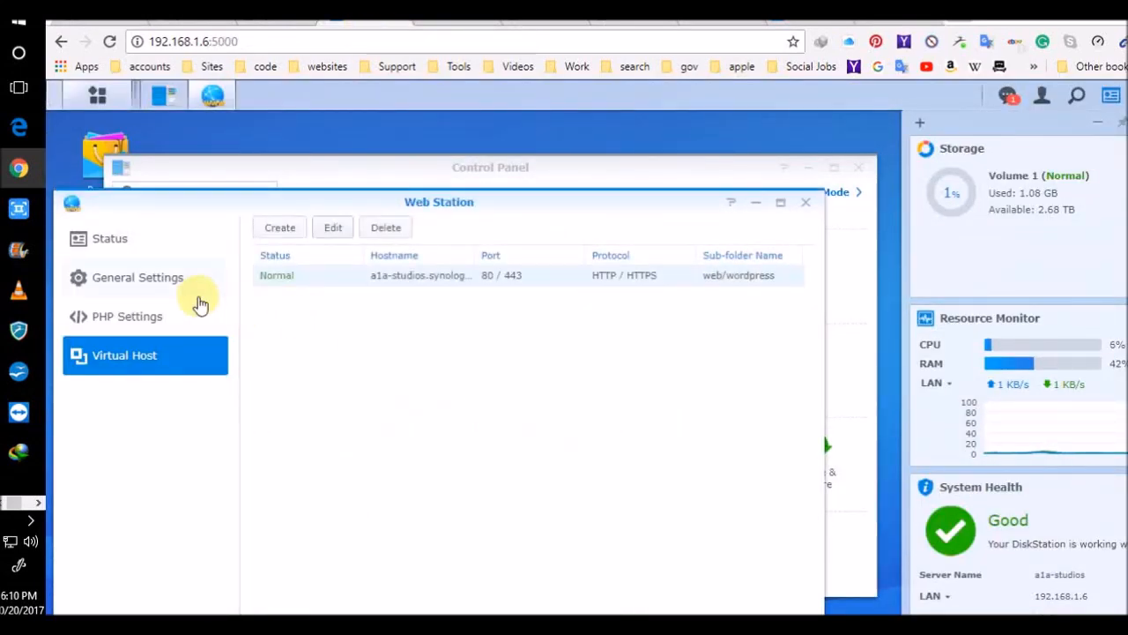
{"action": "left_click", "coordinate": [118, 251]}
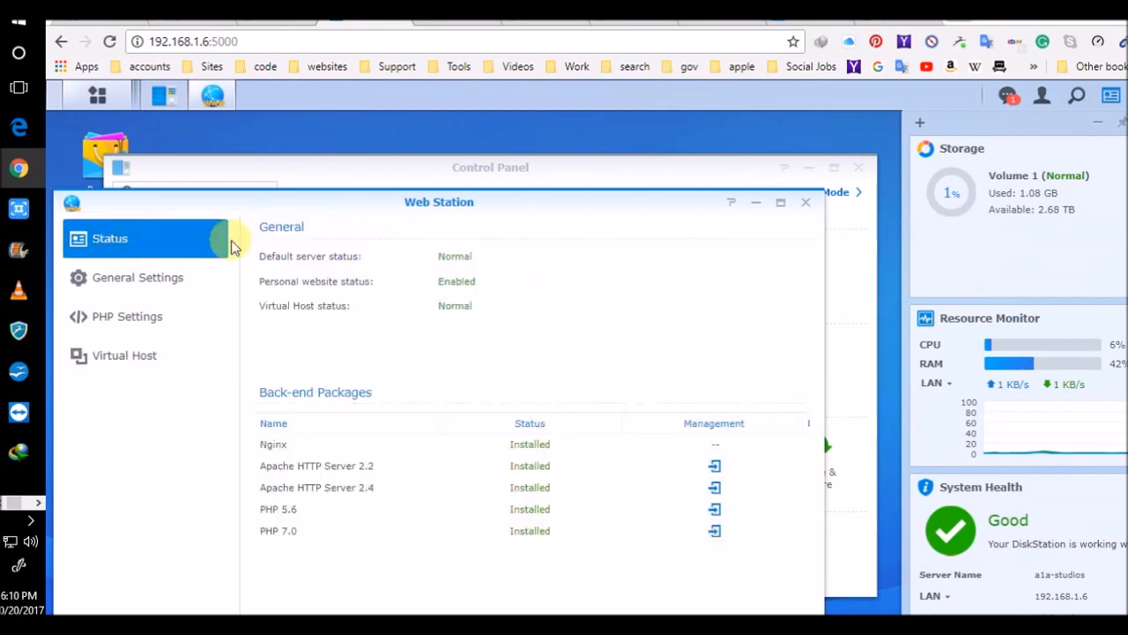
Step: Set Web Station's HTTP back-end server to Apache HTTP Server 2.4 and PHP to PHP 7.0, and apply the changes
{"action": "left_click", "coordinate": [122, 279]}
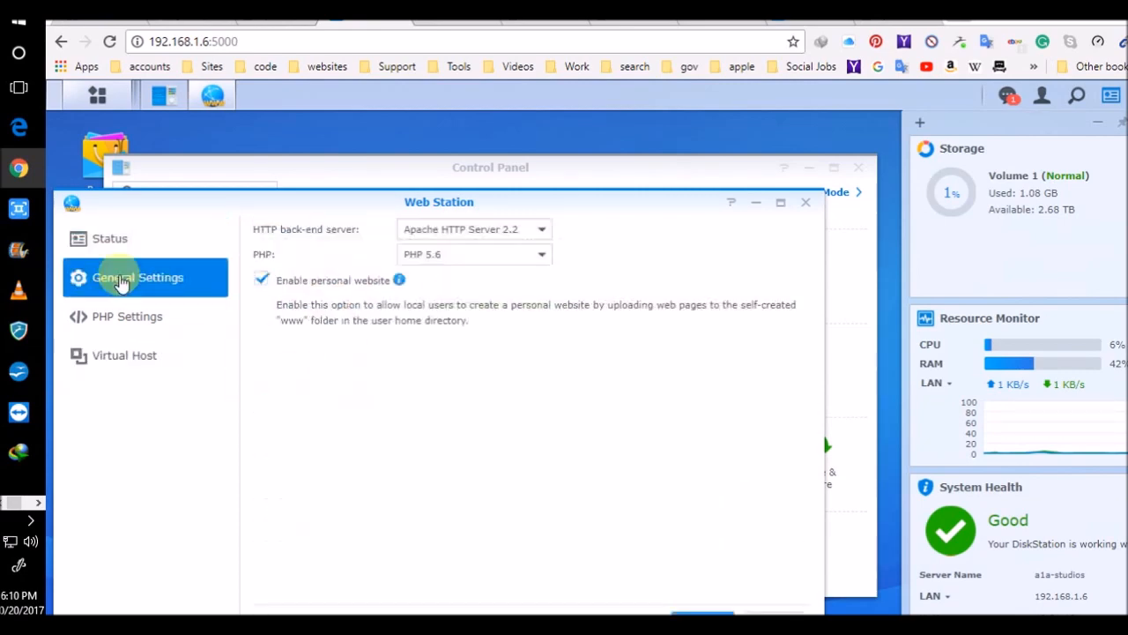
{"action": "left_click", "coordinate": [546, 231]}
{"action": "left_click", "coordinate": [496, 297]}
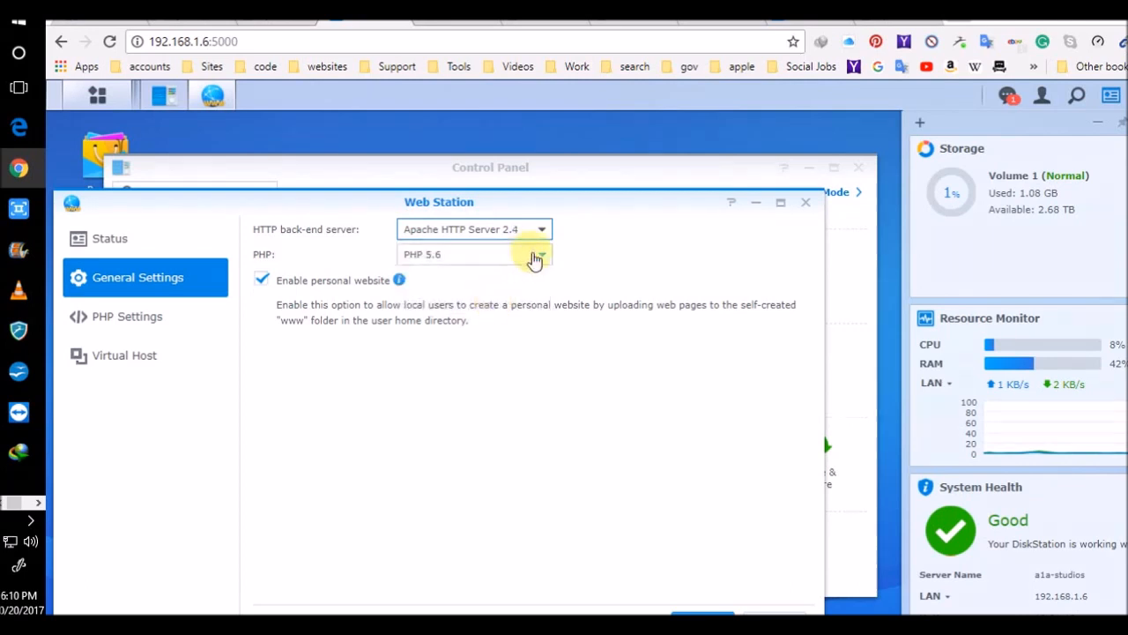
{"action": "left_click", "coordinate": [537, 254]}
{"action": "left_click", "coordinate": [494, 324]}
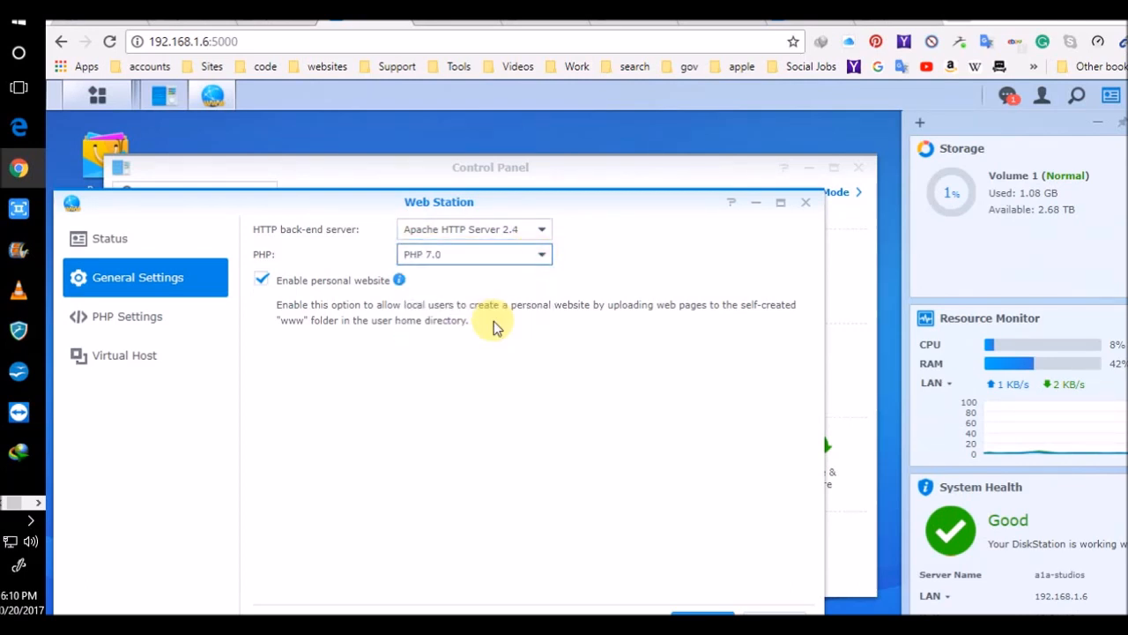
{"action": "left_click", "coordinate": [702, 613]}
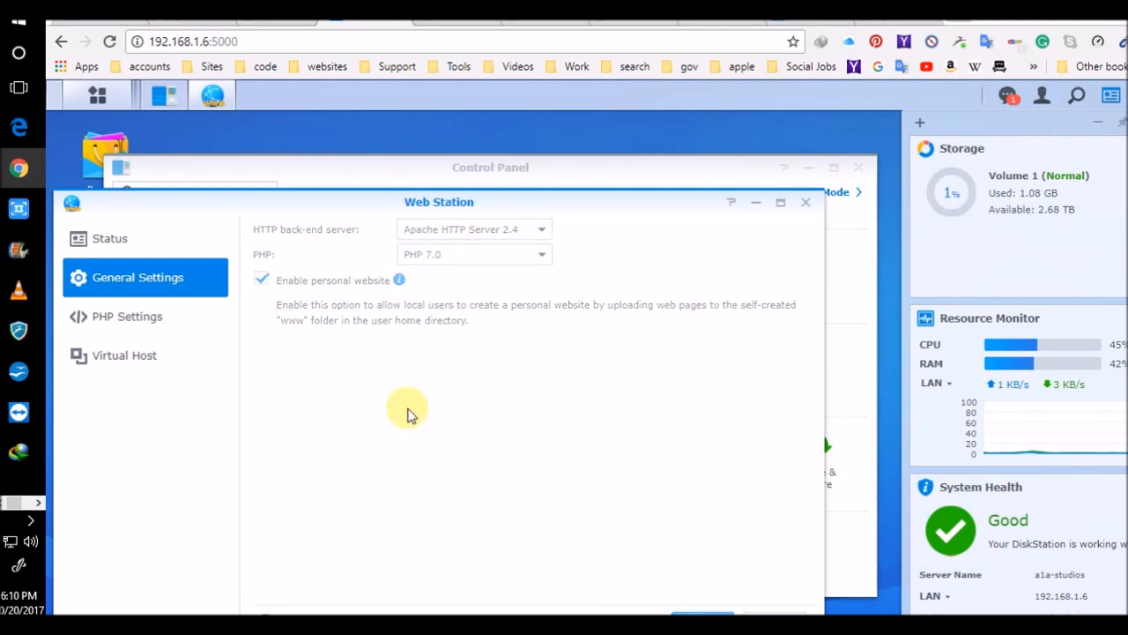
Step: Select PHP 7.0 as the PHP version in Web Station's PHP settings
{"action": "left_click", "coordinate": [123, 316]}
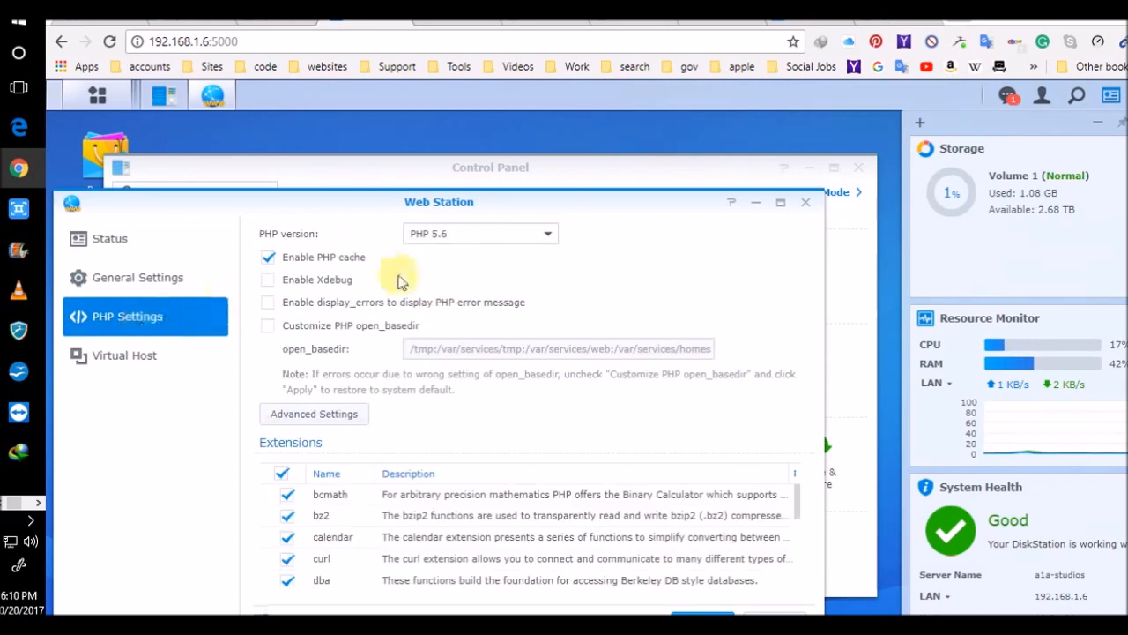
{"action": "left_click", "coordinate": [545, 233]}
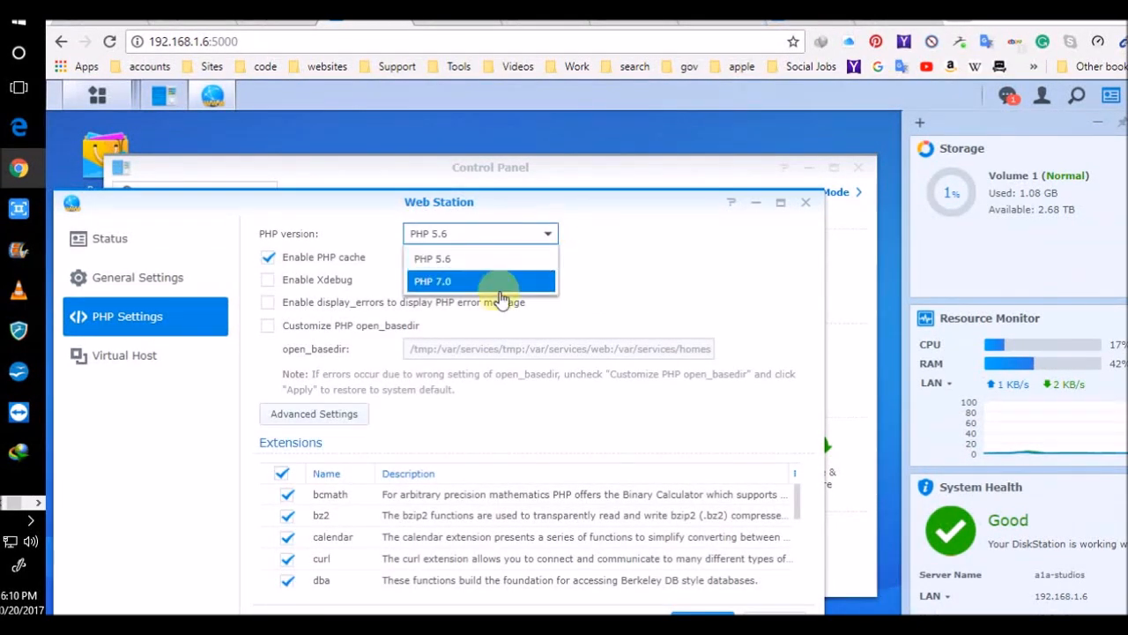
{"action": "left_click", "coordinate": [507, 280]}
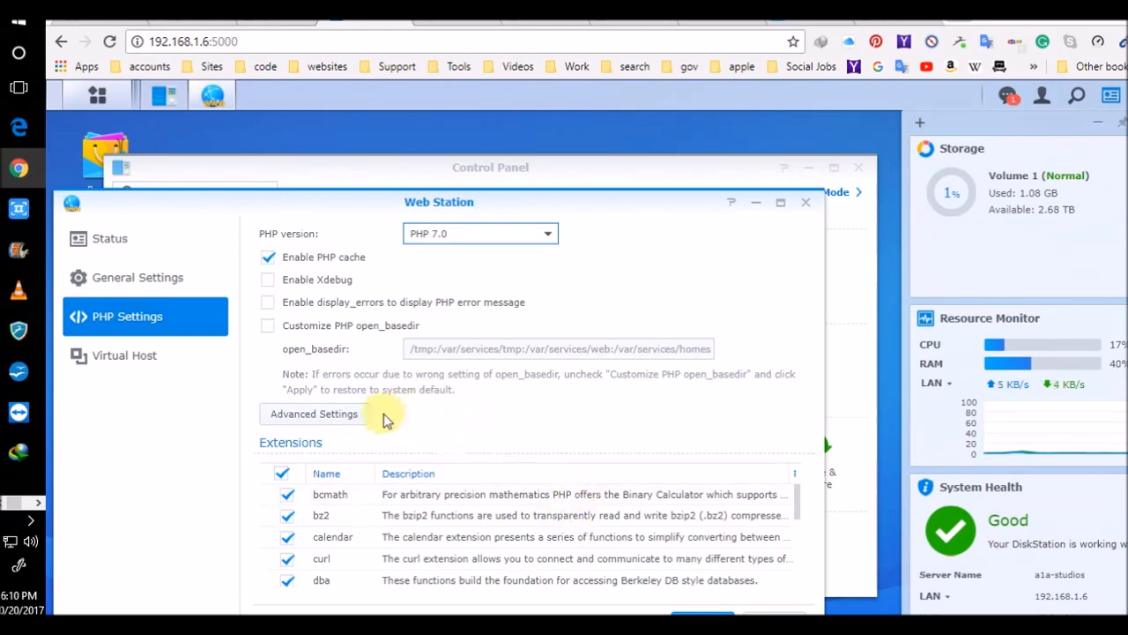
Step: Open the Core values of the advanced PHP settings and set max_input_vars to 10000
{"action": "left_click", "coordinate": [354, 413]}
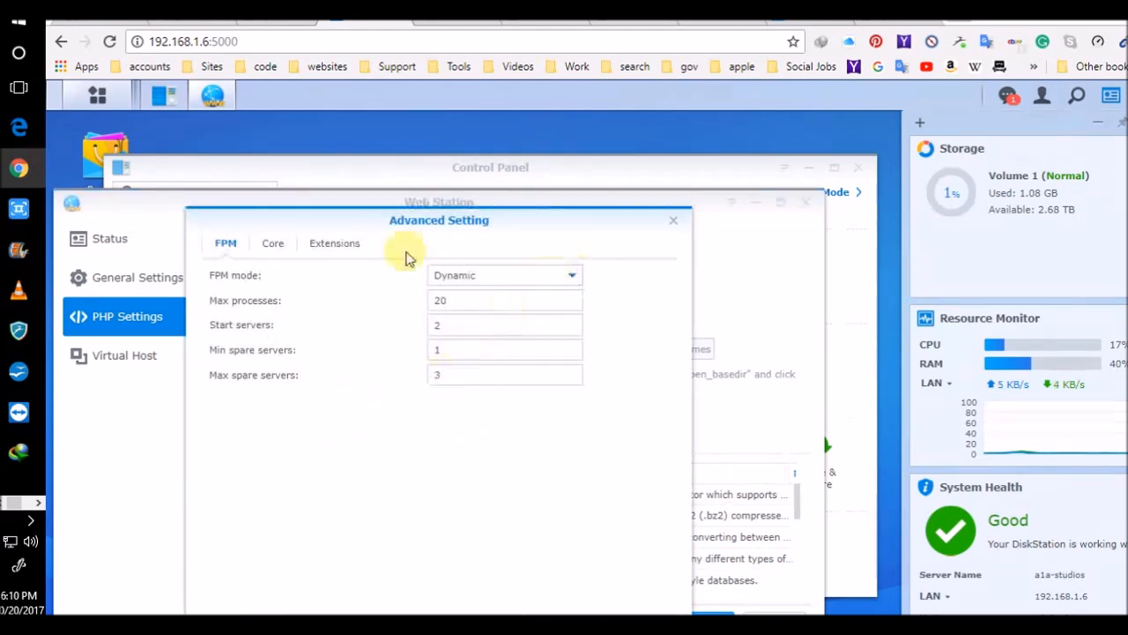
{"action": "left_click", "coordinate": [280, 247]}
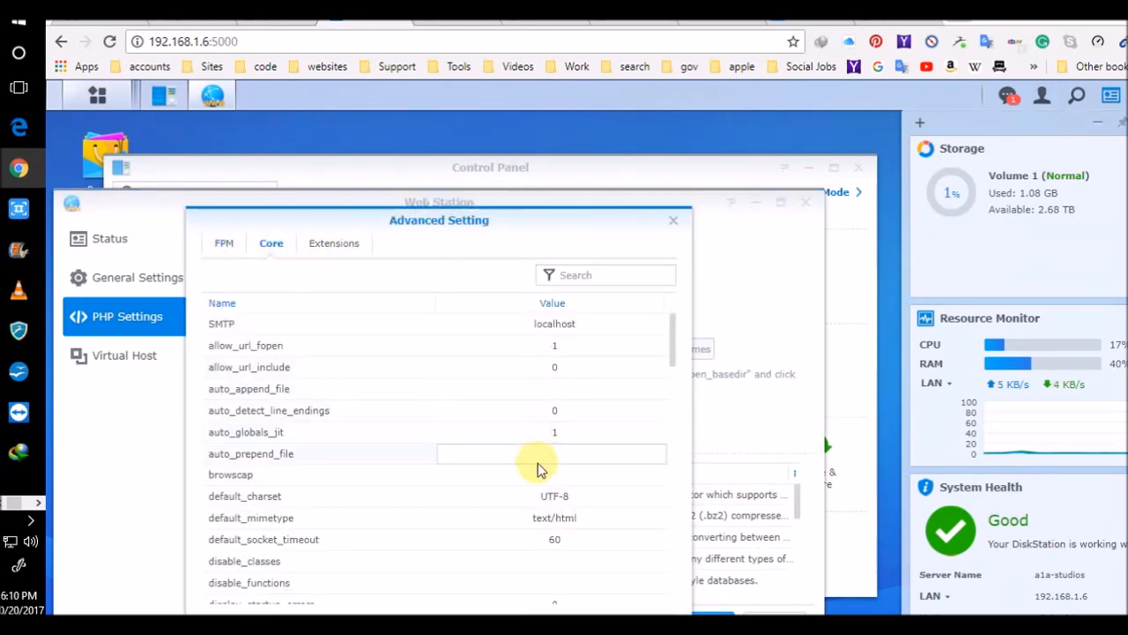
{"action": "scroll", "coordinate": [540, 469], "scroll_direction": "down", "scroll_amount": 5}
{"action": "scroll", "coordinate": [540, 469], "scroll_direction": "down", "scroll_amount": 9}
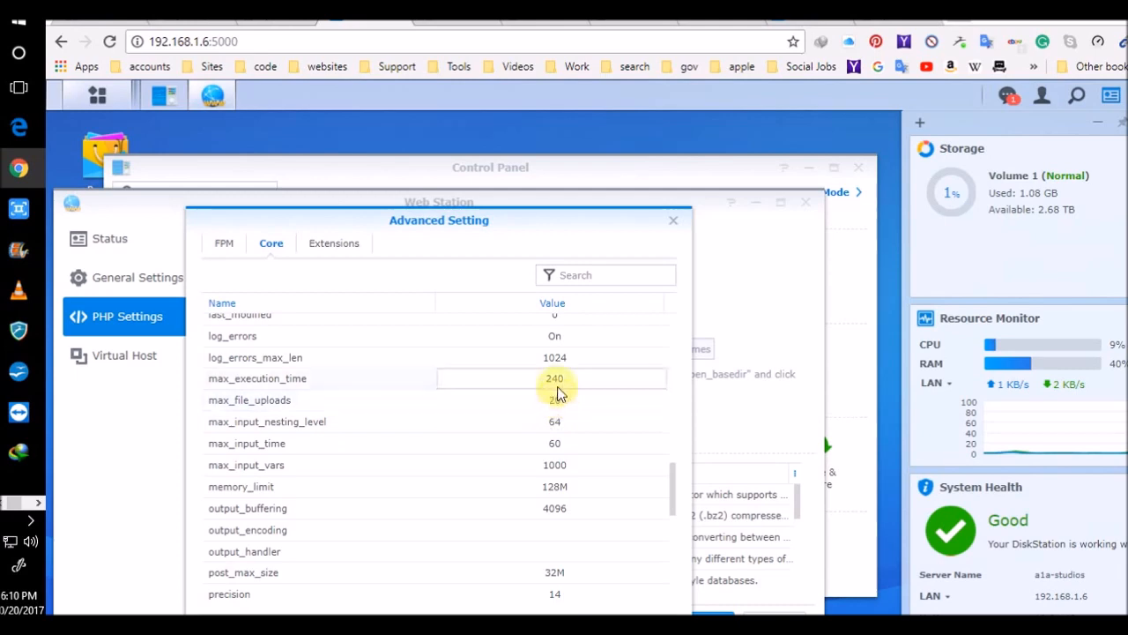
{"action": "left_click", "coordinate": [562, 466]}
{"action": "type", "text": "0"}
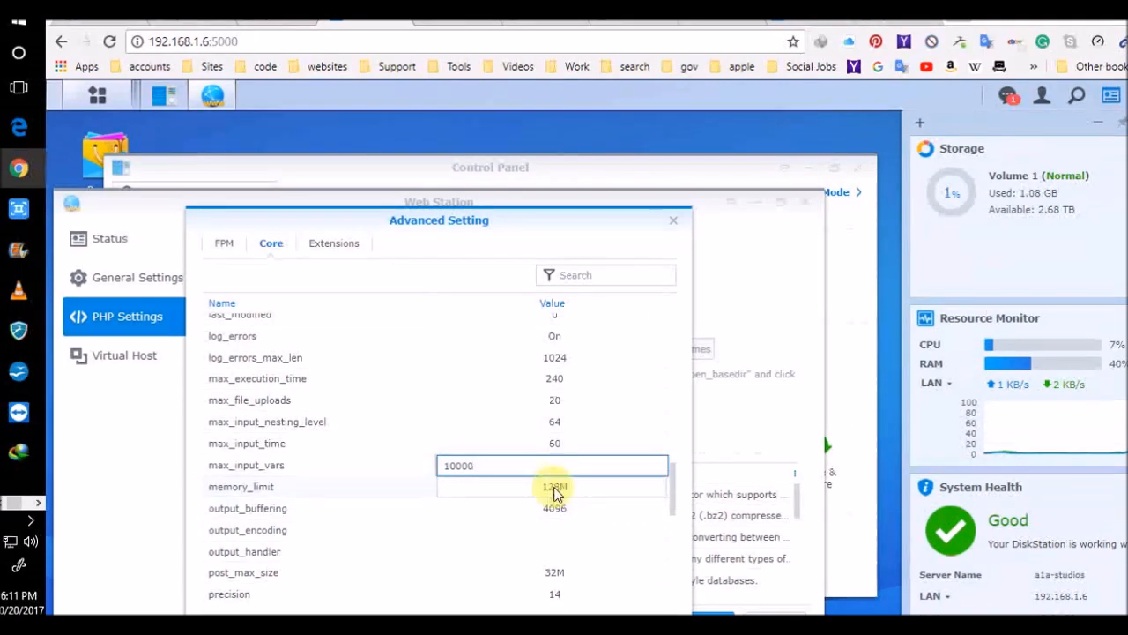
Step: Set the PHP memory_limit value to 256M
{"action": "left_click", "coordinate": [559, 486]}
{"action": "key", "text": "Delete"}
{"action": "key", "text": "Delete"}
{"action": "key", "text": "Delete"}
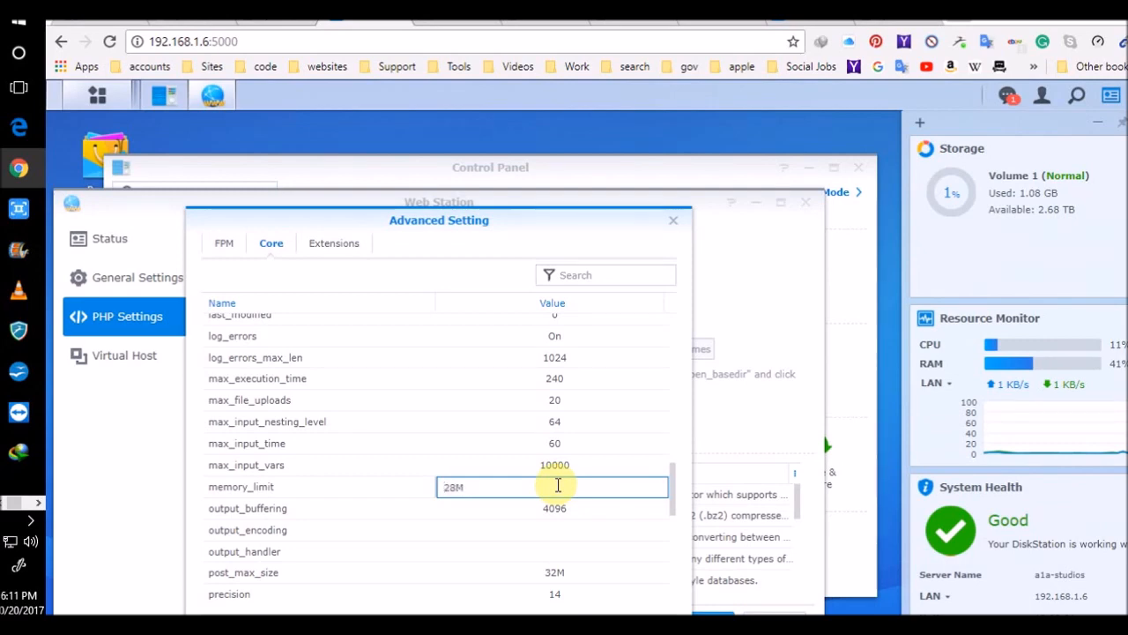
{"action": "type", "text": "256"}
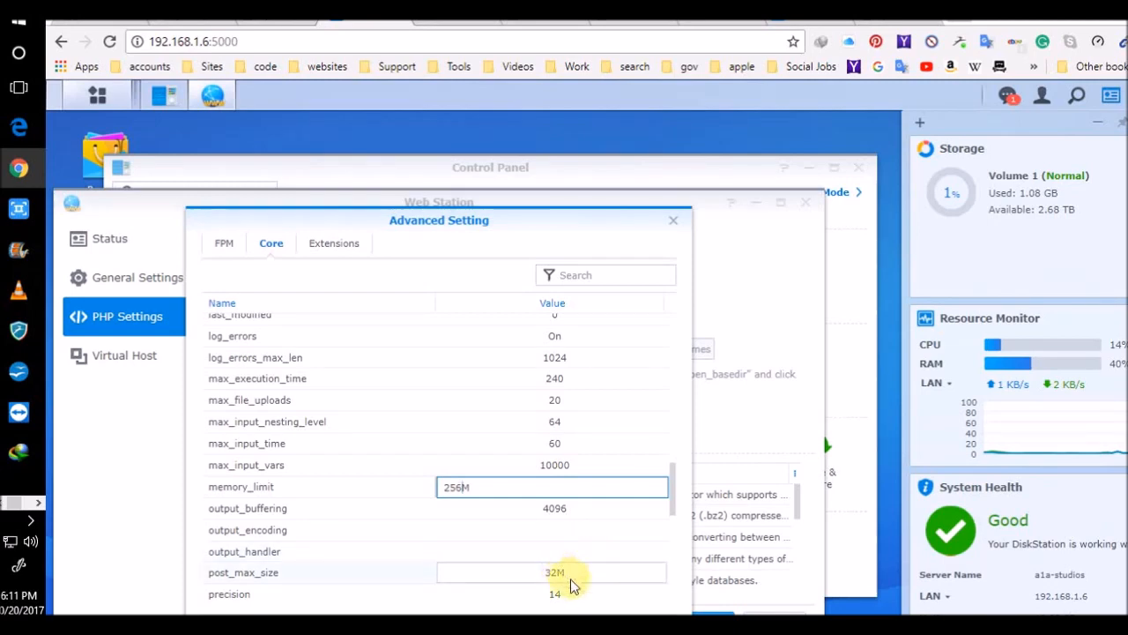
Step: Try to set max_input_time to 300 and look back through the Core values
{"action": "left_click", "coordinate": [558, 442]}
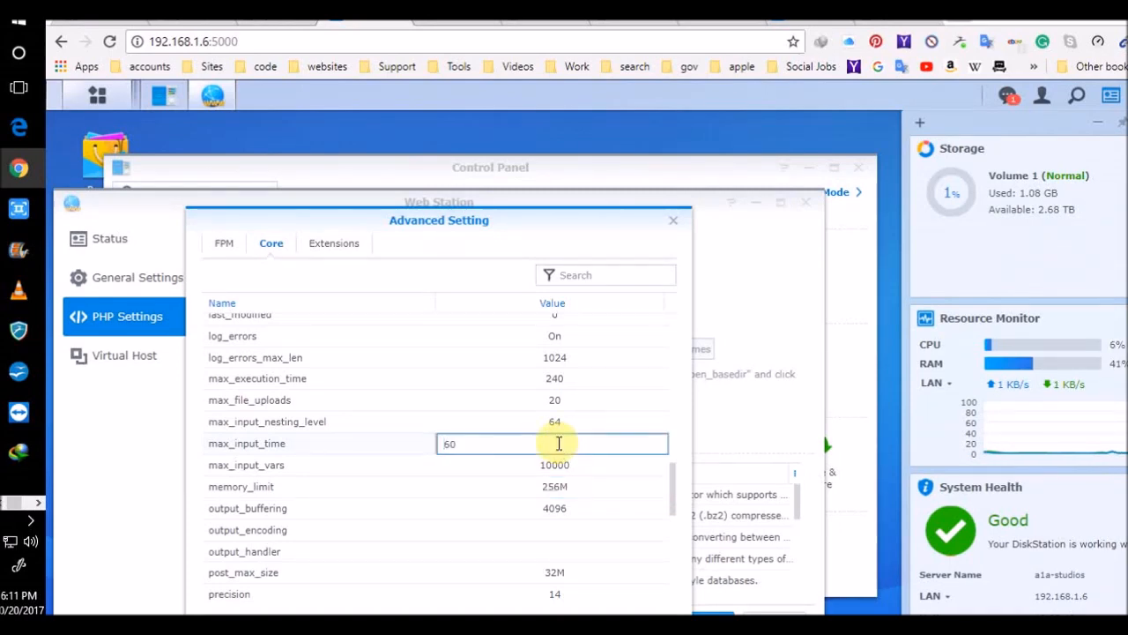
{"action": "key", "text": "Delete"}
{"action": "key", "text": "Delete"}
{"action": "type", "text": "300"}
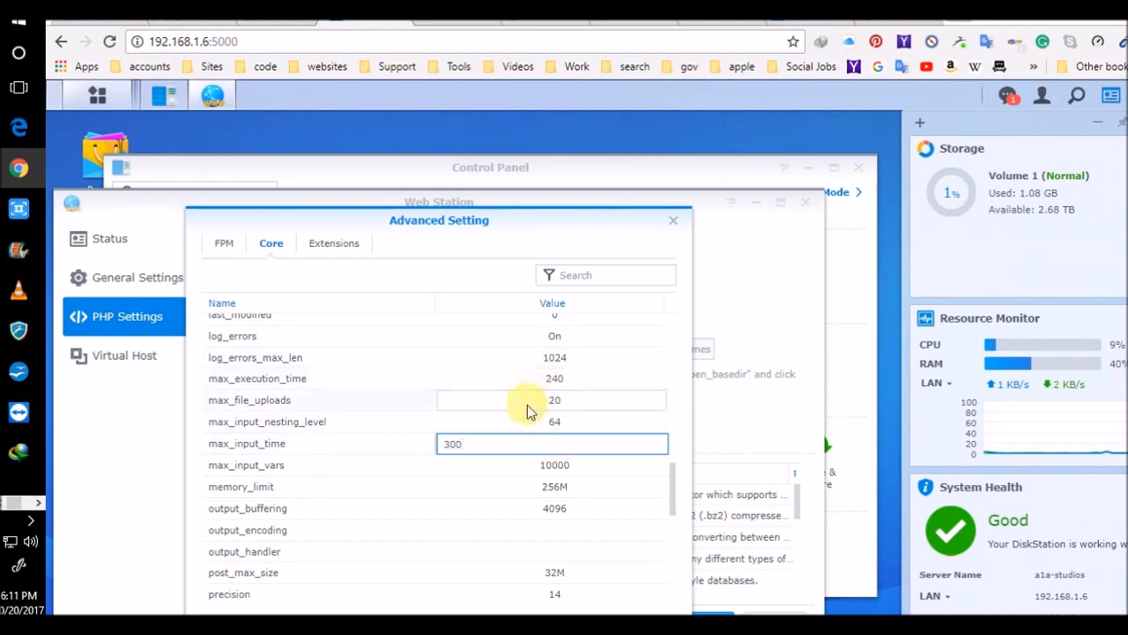
{"action": "scroll", "coordinate": [524, 423], "scroll_direction": "up", "scroll_amount": 3}
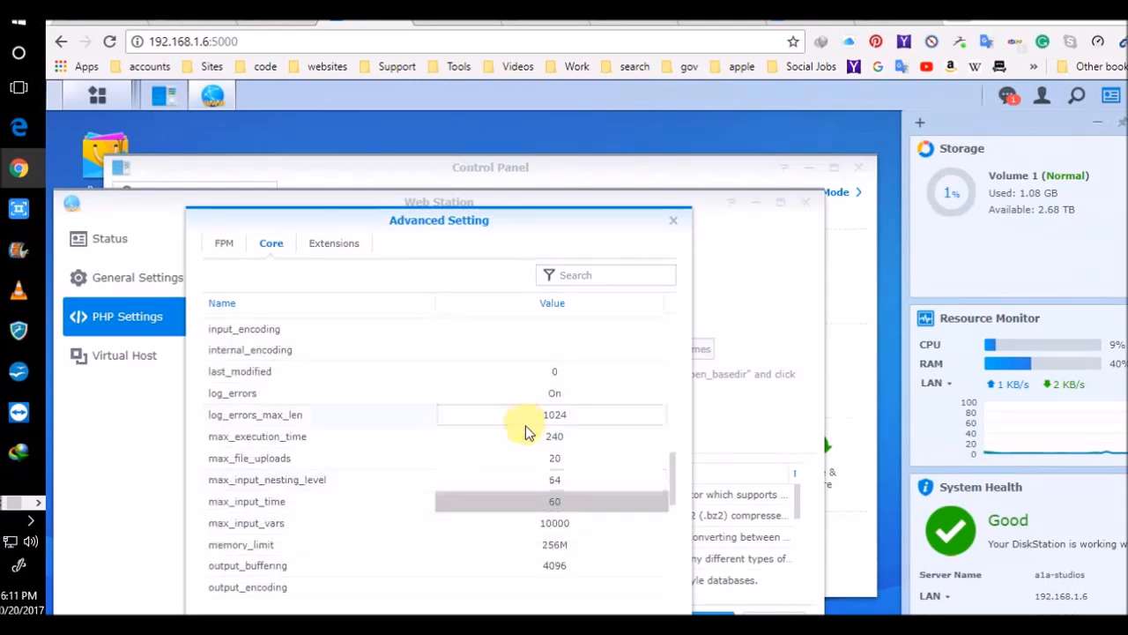
{"action": "scroll", "coordinate": [525, 424], "scroll_direction": "up", "scroll_amount": 2}
{"action": "scroll", "coordinate": [525, 424], "scroll_direction": "up", "scroll_amount": 4}
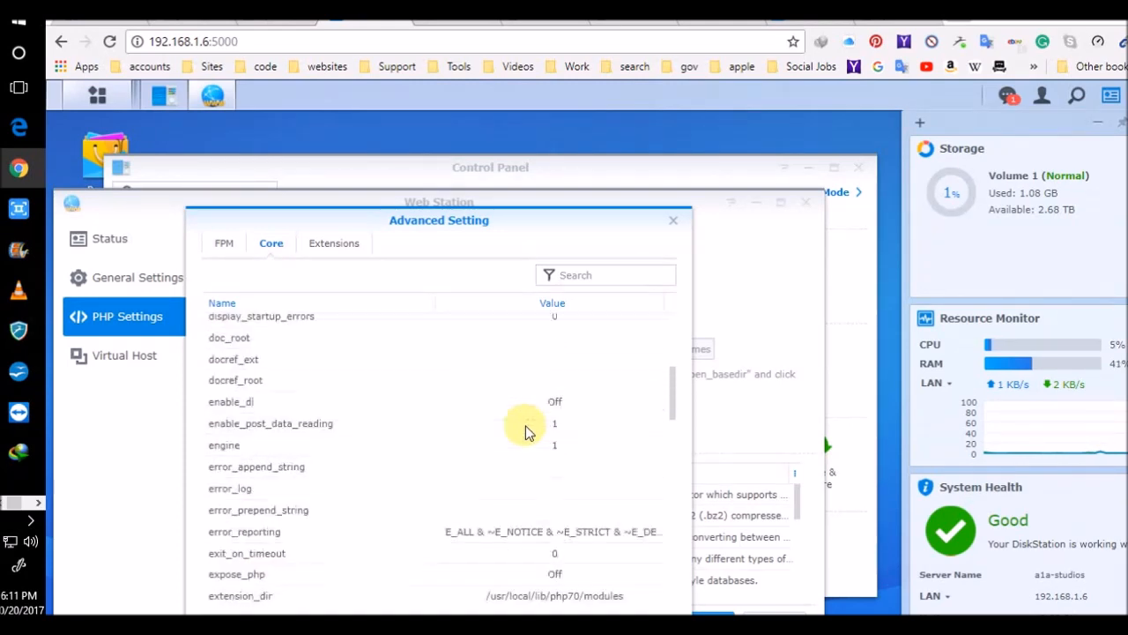
{"action": "scroll", "coordinate": [525, 425], "scroll_direction": "up", "scroll_amount": 5}
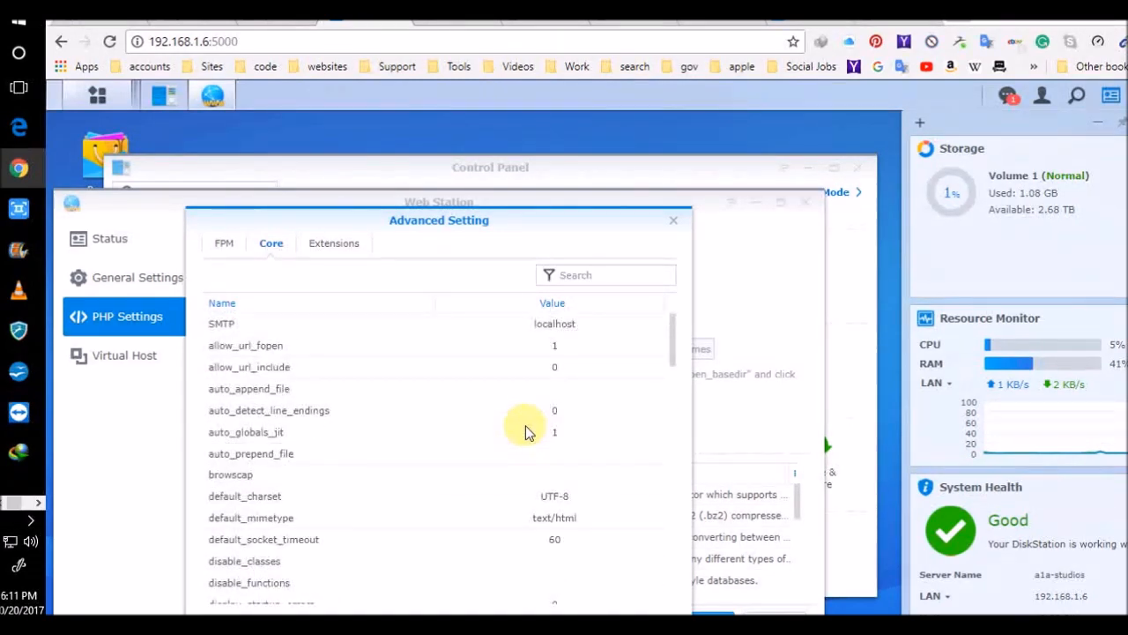
Step: Set max_input_time to 300 in the Core values, confirm the advanced settings and apply the PHP changes
{"action": "scroll", "coordinate": [526, 425], "scroll_direction": "down", "scroll_amount": 7}
{"action": "scroll", "coordinate": [525, 425], "scroll_direction": "down", "scroll_amount": 6}
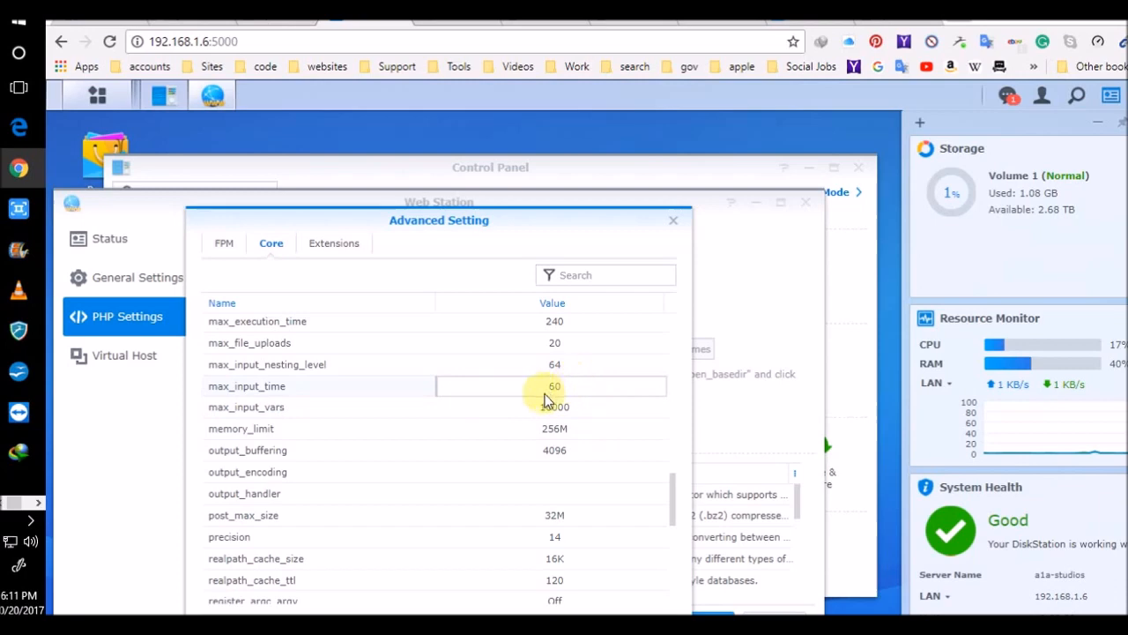
{"action": "left_click", "coordinate": [537, 386]}
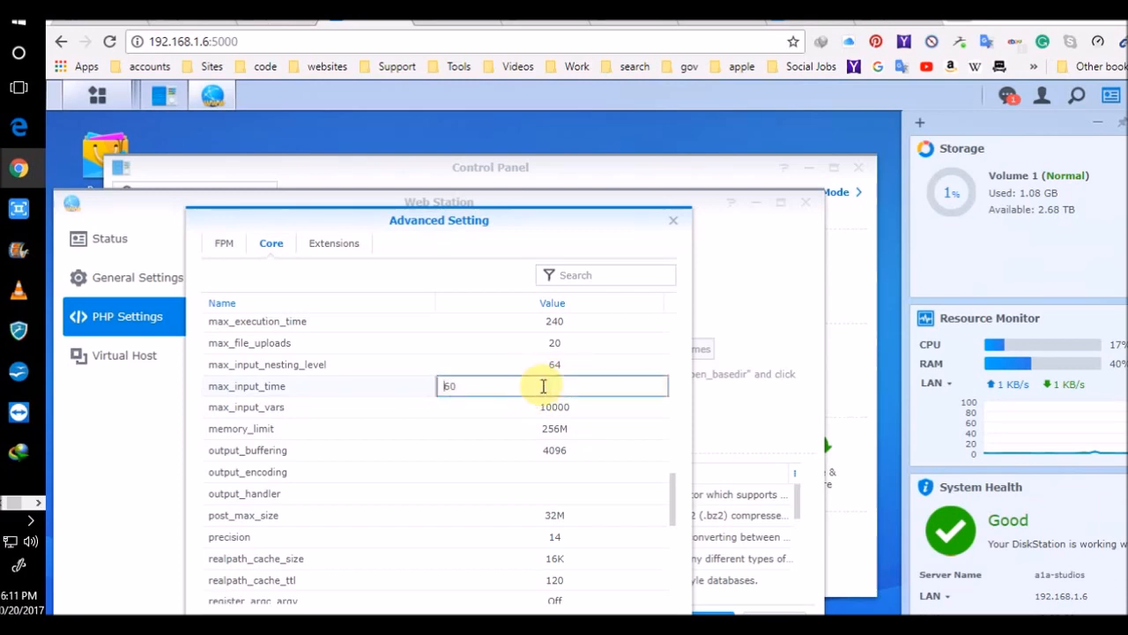
{"action": "key", "text": "BackSpace"}
{"action": "key", "text": "BackSpace"}
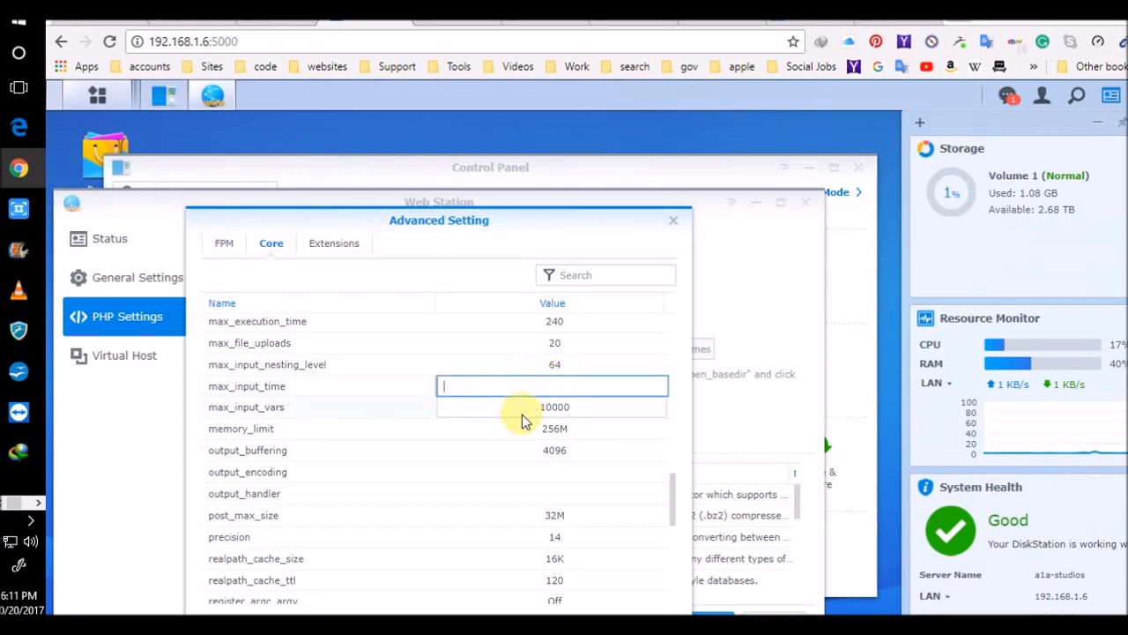
{"action": "type", "text": "300"}
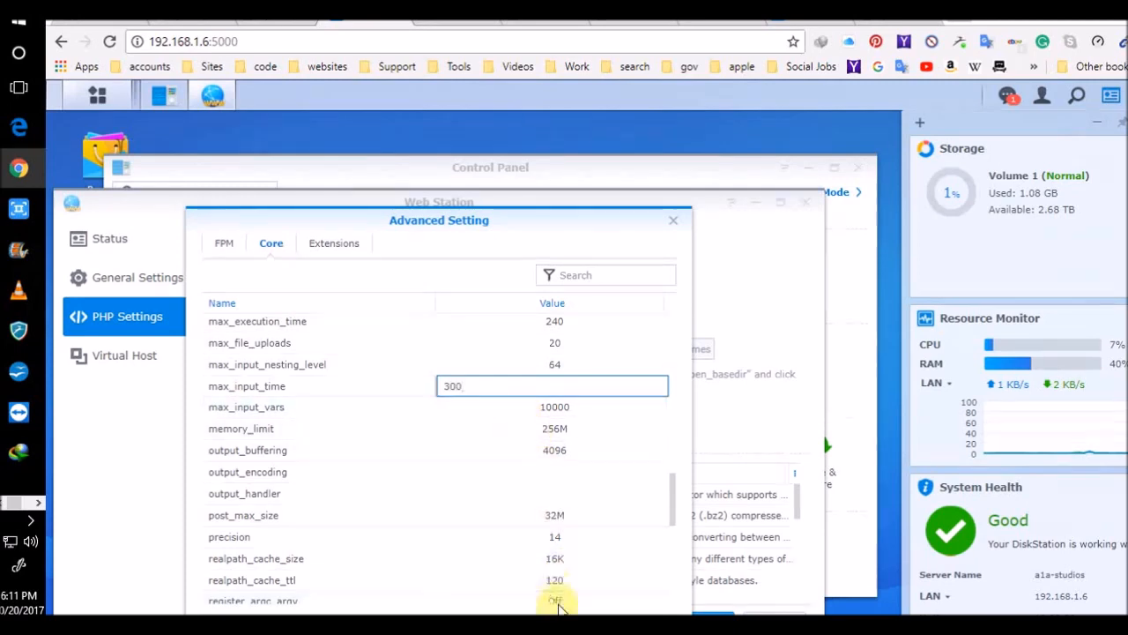
{"action": "key", "text": "Return"}
{"action": "left_click", "coordinate": [564, 614]}
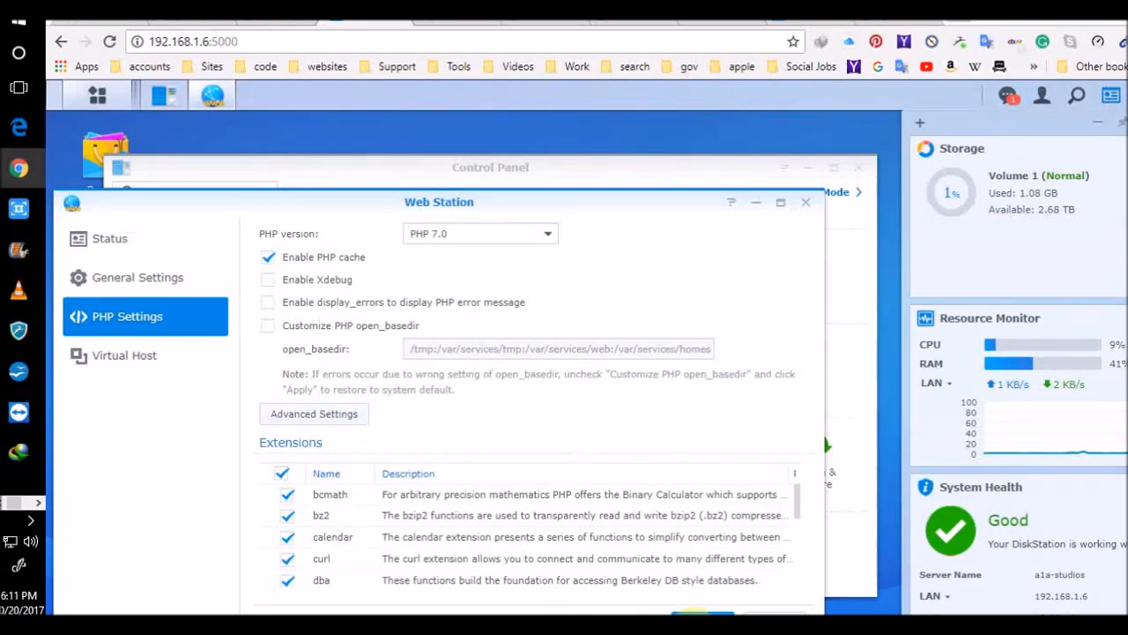
Step: Edit the web/wordpress virtual host to use Apache HTTP Server 2.4 and PHP 7.0, and save it
{"action": "left_click", "coordinate": [161, 352]}
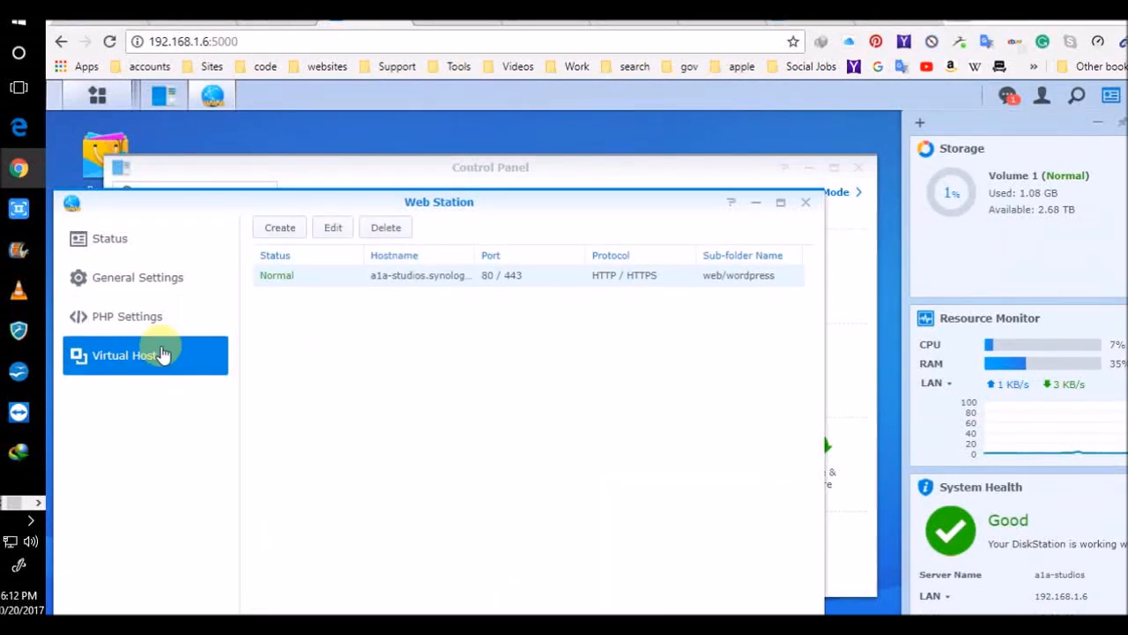
{"action": "left_click", "coordinate": [339, 229]}
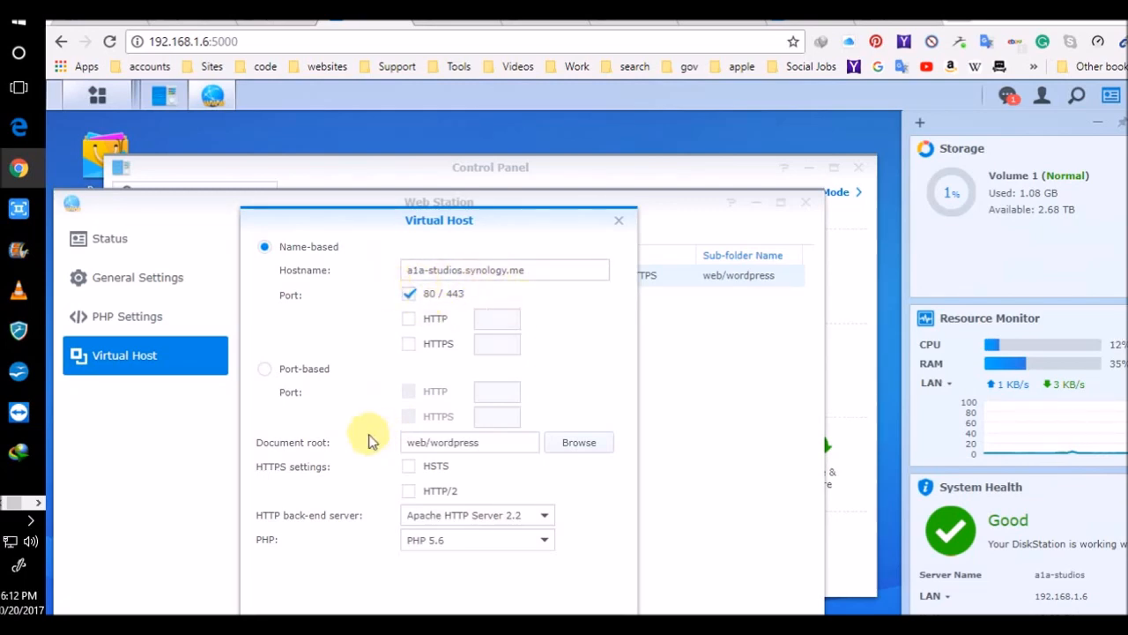
{"action": "left_click", "coordinate": [538, 518]}
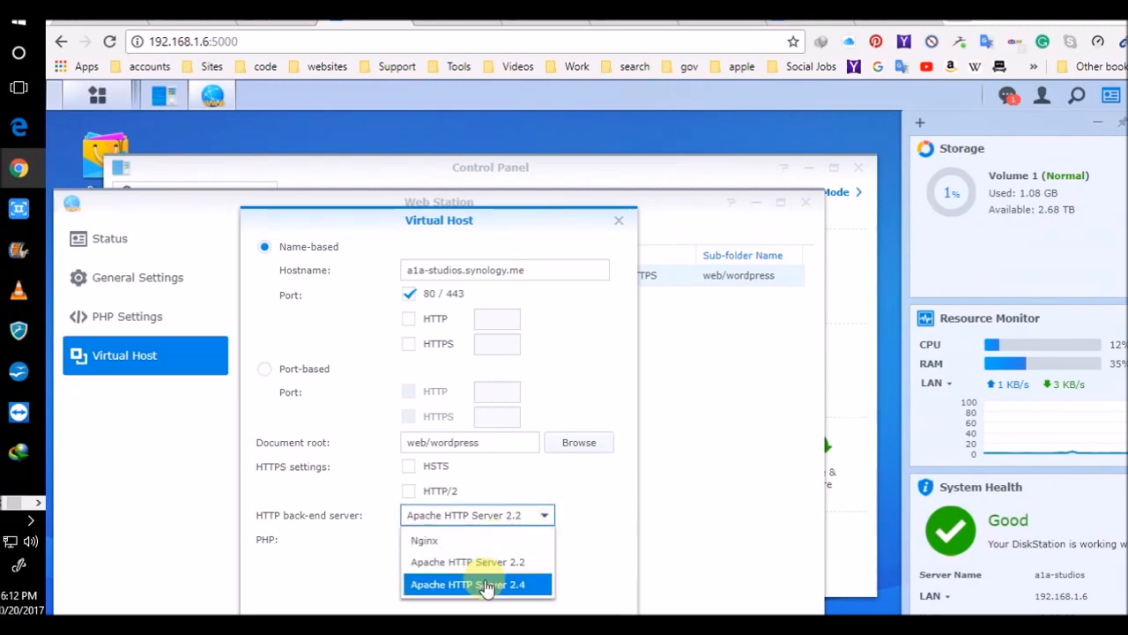
{"action": "left_click", "coordinate": [483, 586]}
{"action": "left_click", "coordinate": [515, 542]}
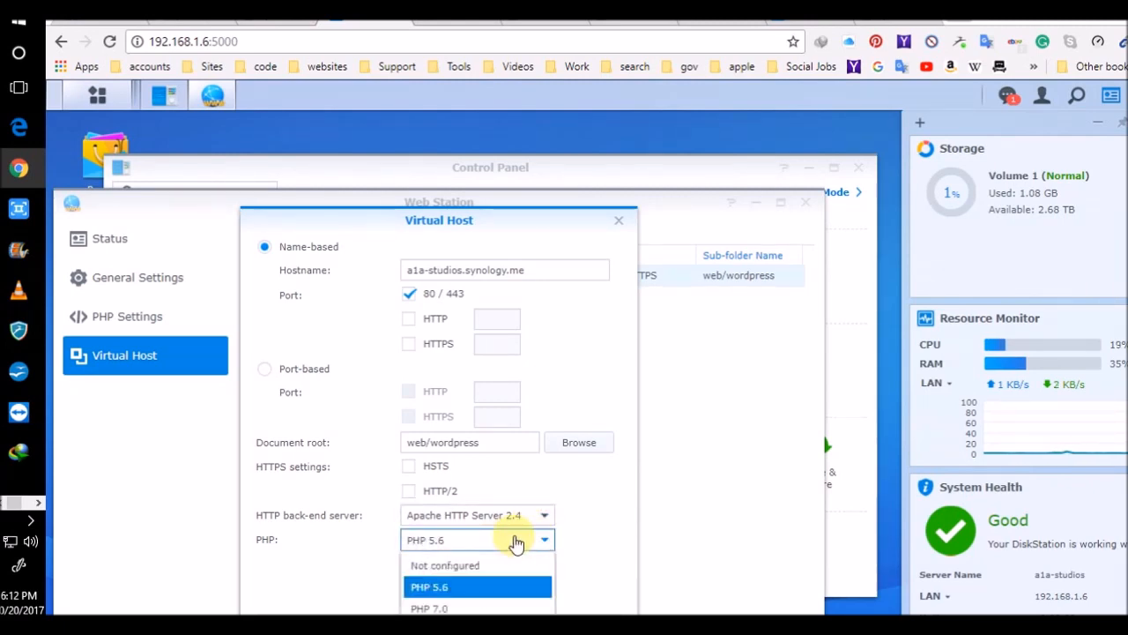
{"action": "left_click", "coordinate": [485, 606]}
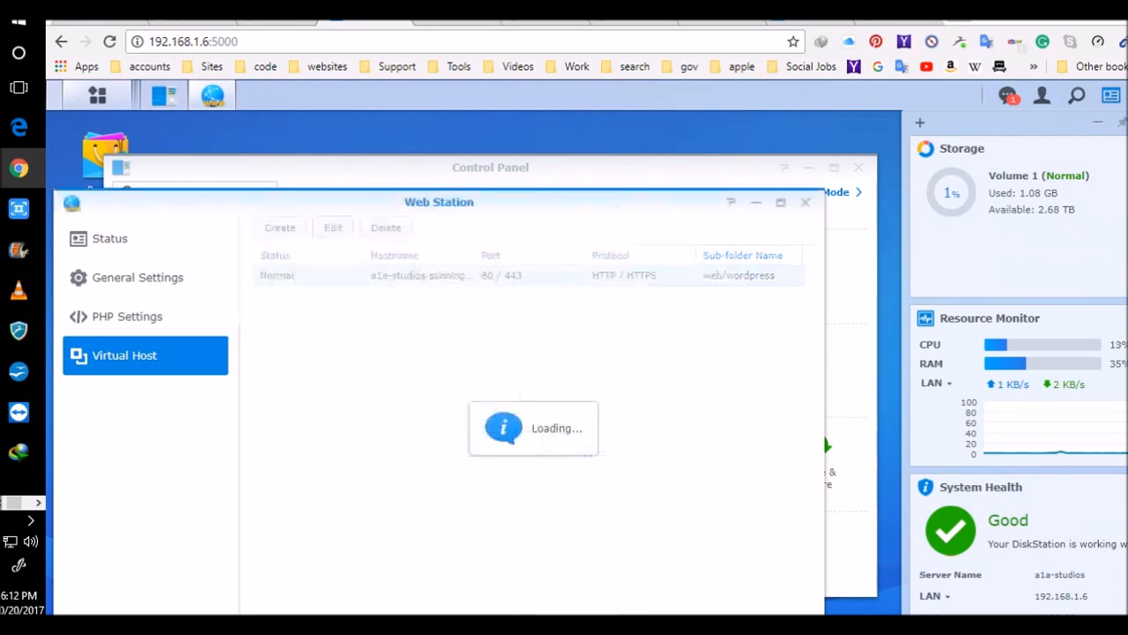
Step: Review Web Station's PHP settings, general settings and status, and close Web Station
{"action": "left_click", "coordinate": [163, 325]}
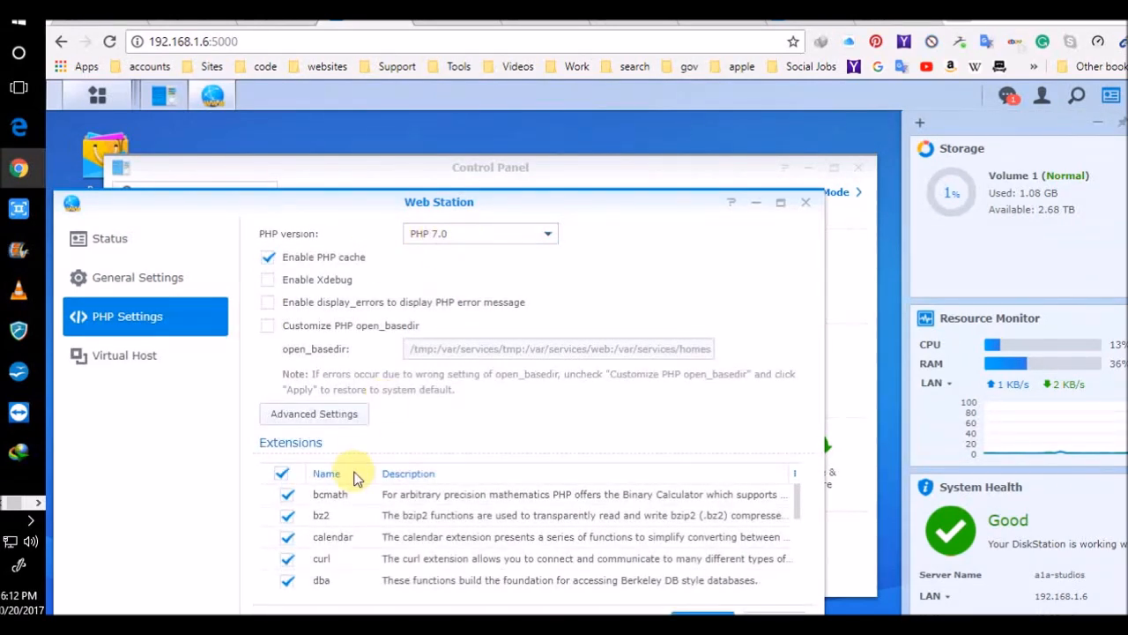
{"action": "left_click", "coordinate": [150, 277]}
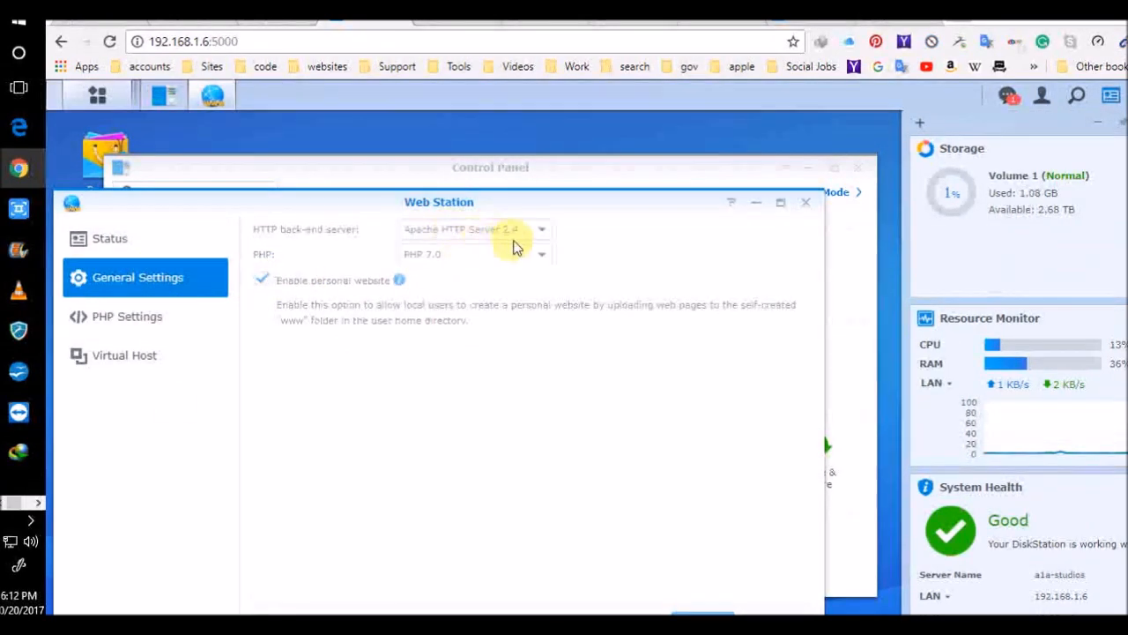
{"action": "left_click", "coordinate": [106, 240]}
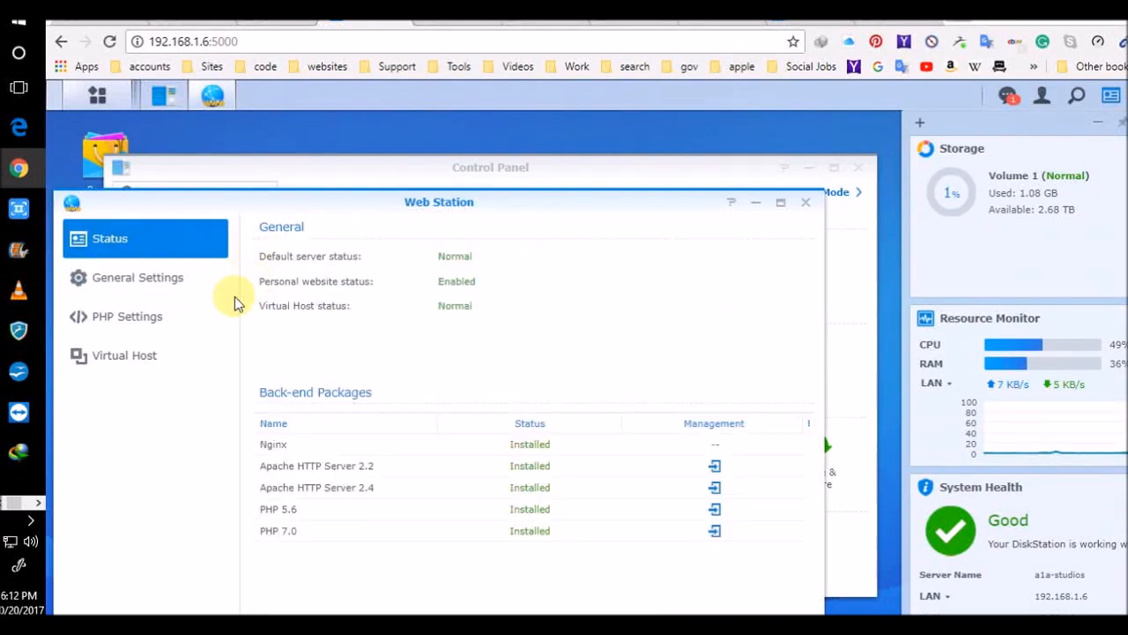
{"action": "left_click", "coordinate": [809, 203]}
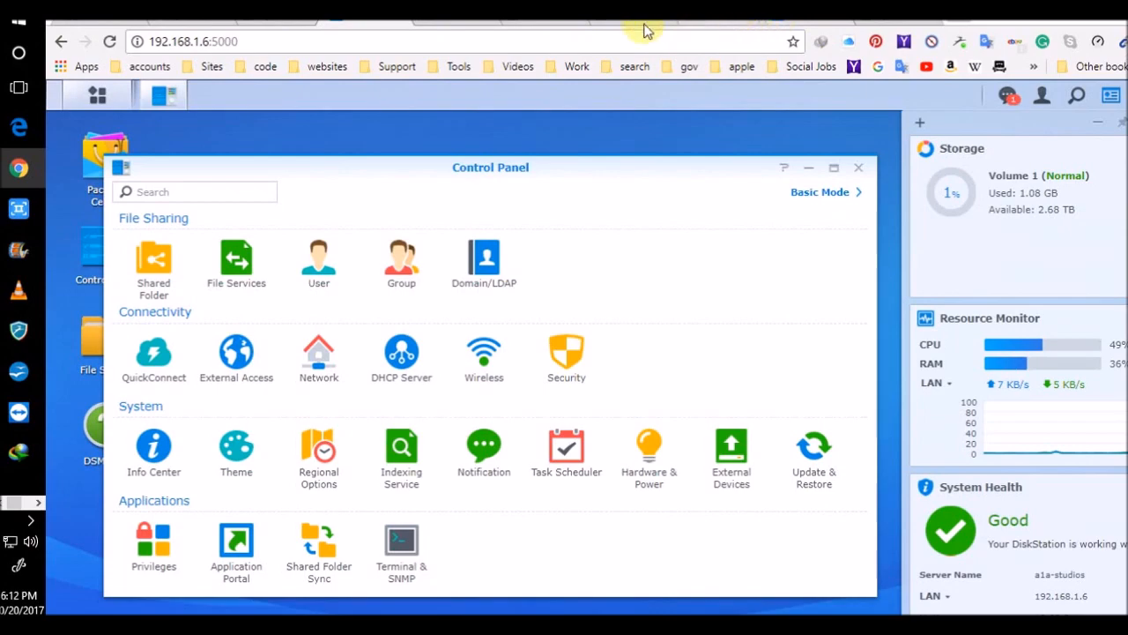
Step: Return to Avada's System Status page in the browser and examine the server info, PHP version and PHP limits
{"action": "left_click", "coordinate": [282, 22]}
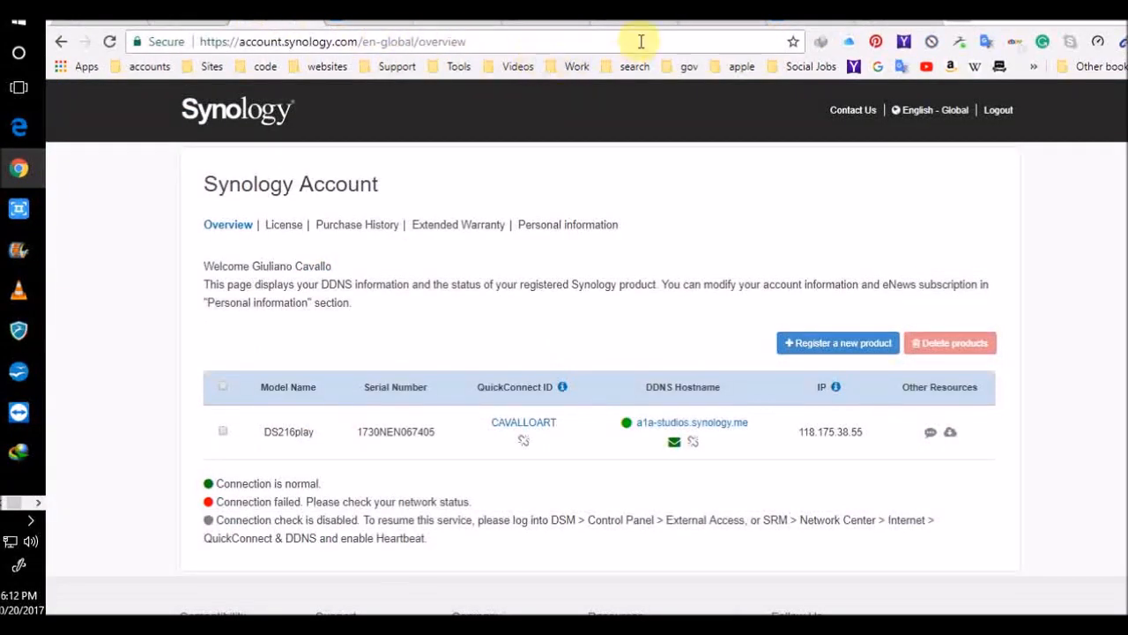
{"action": "left_click", "coordinate": [903, 22]}
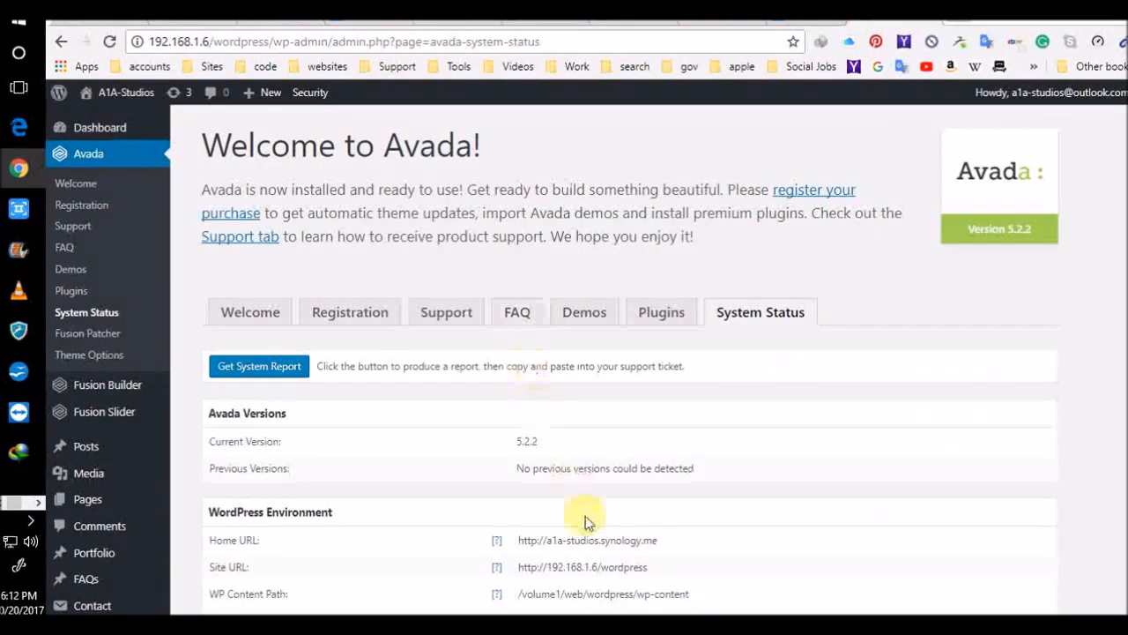
{"action": "scroll", "coordinate": [585, 515], "scroll_direction": "down", "scroll_amount": 5}
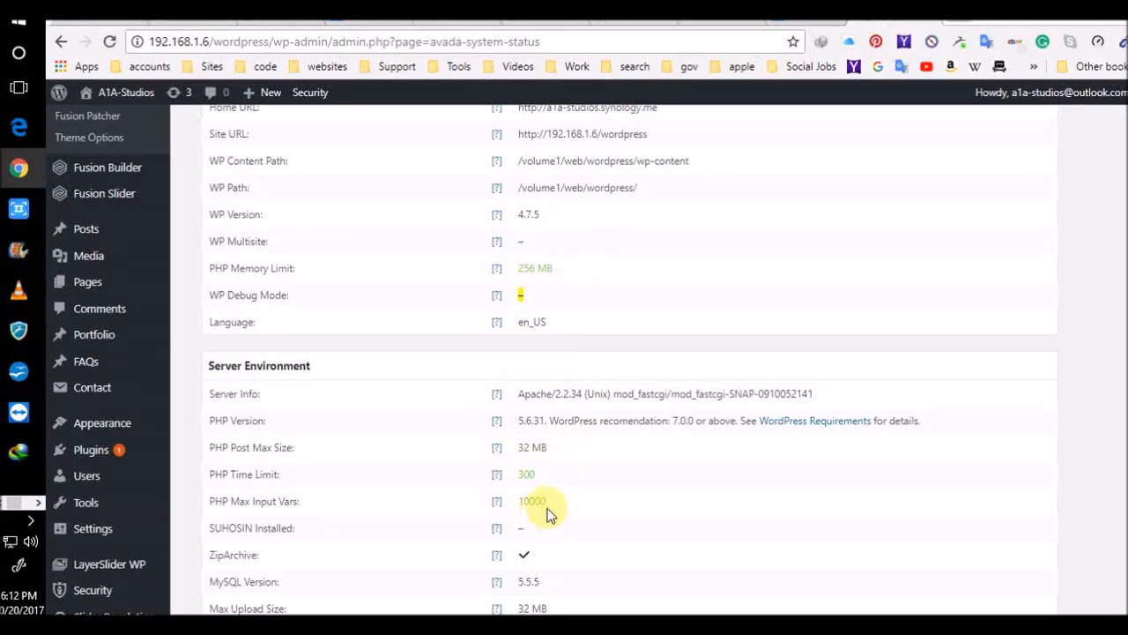
{"action": "scroll", "coordinate": [616, 497], "scroll_direction": "down", "scroll_amount": 1}
{"action": "scroll", "coordinate": [617, 498], "scroll_direction": "up", "scroll_amount": 2}
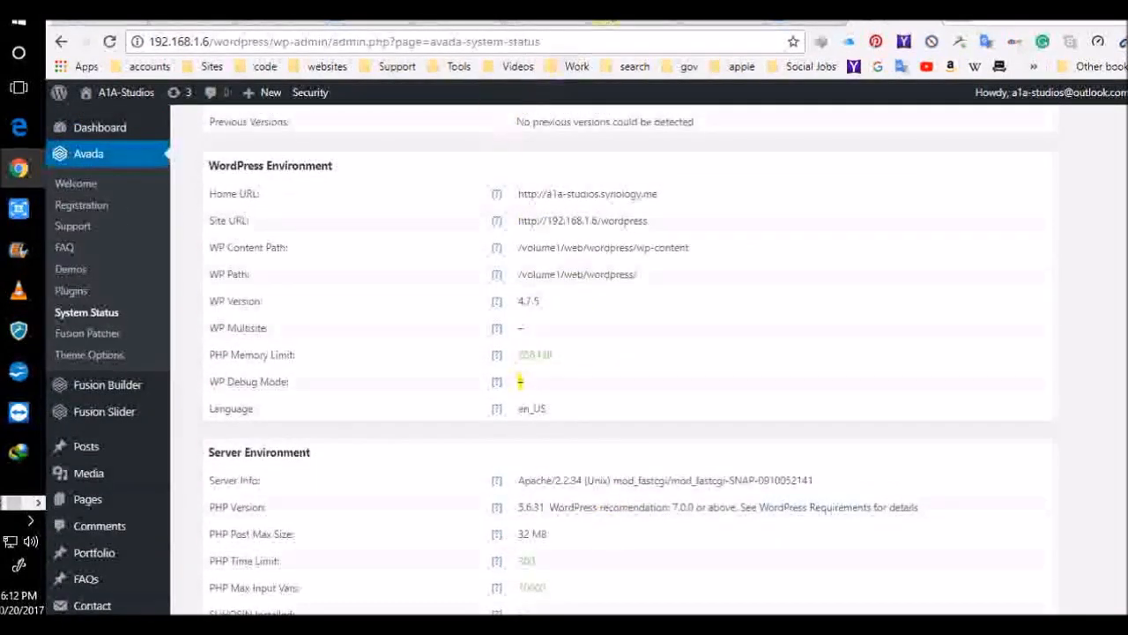
Step: Reload the System Status page to recheck the Server Environment, and switch to the a1a-studios.synology.me site
{"action": "left_click", "coordinate": [551, 42]}
{"action": "key", "text": "Return"}
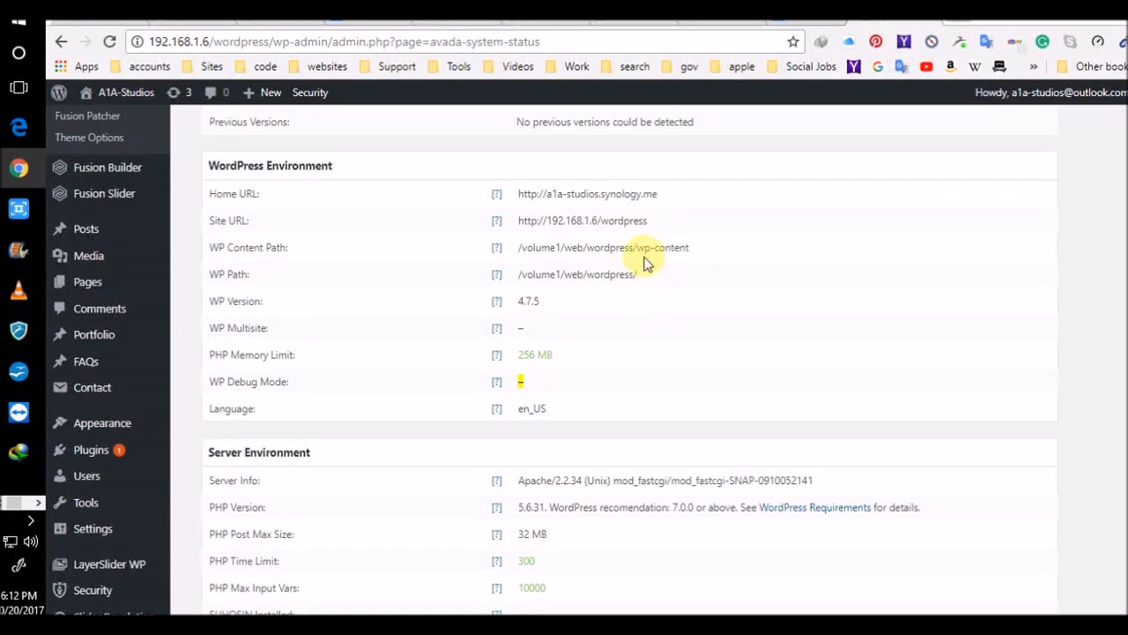
{"action": "scroll", "coordinate": [646, 272], "scroll_direction": "down", "scroll_amount": 1}
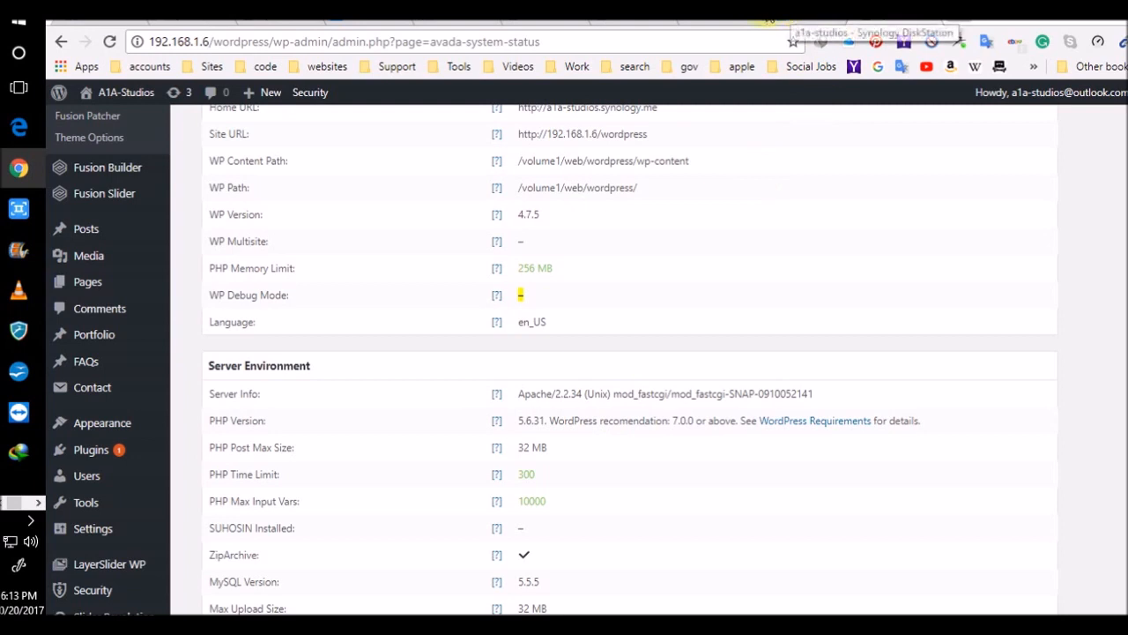
{"action": "left_click", "coordinate": [643, 23]}
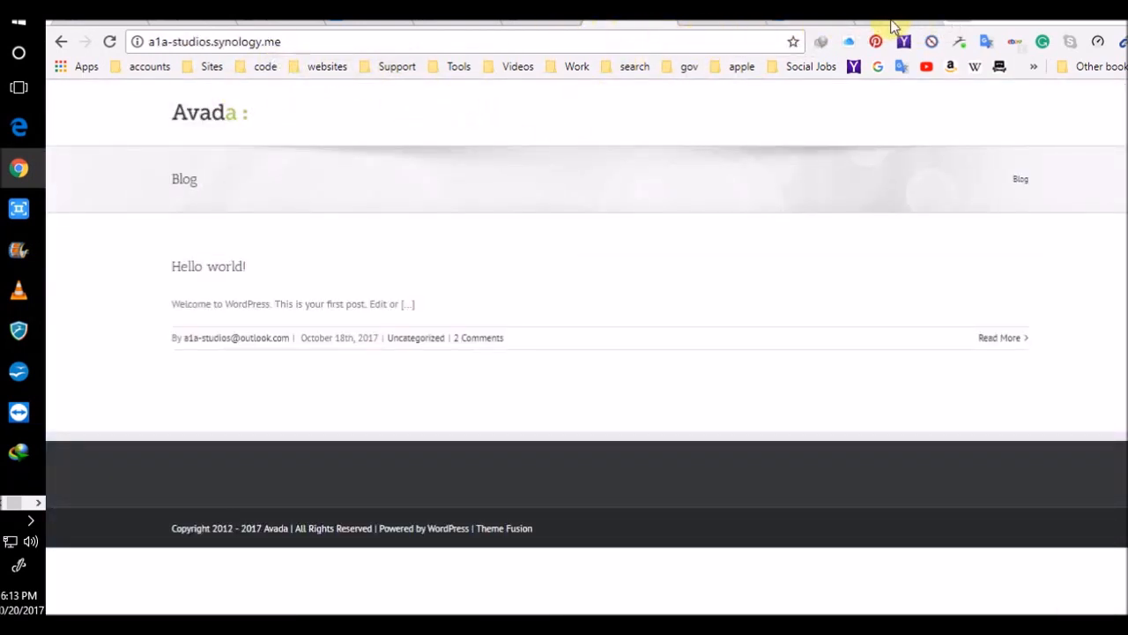
Step: Recheck the environment details on Avada's System Status page at 192.168.1.6, and open Control Panel on the Synology desktop
{"action": "left_click", "coordinate": [890, 20]}
{"action": "scroll", "coordinate": [529, 202], "scroll_direction": "up", "scroll_amount": 2}
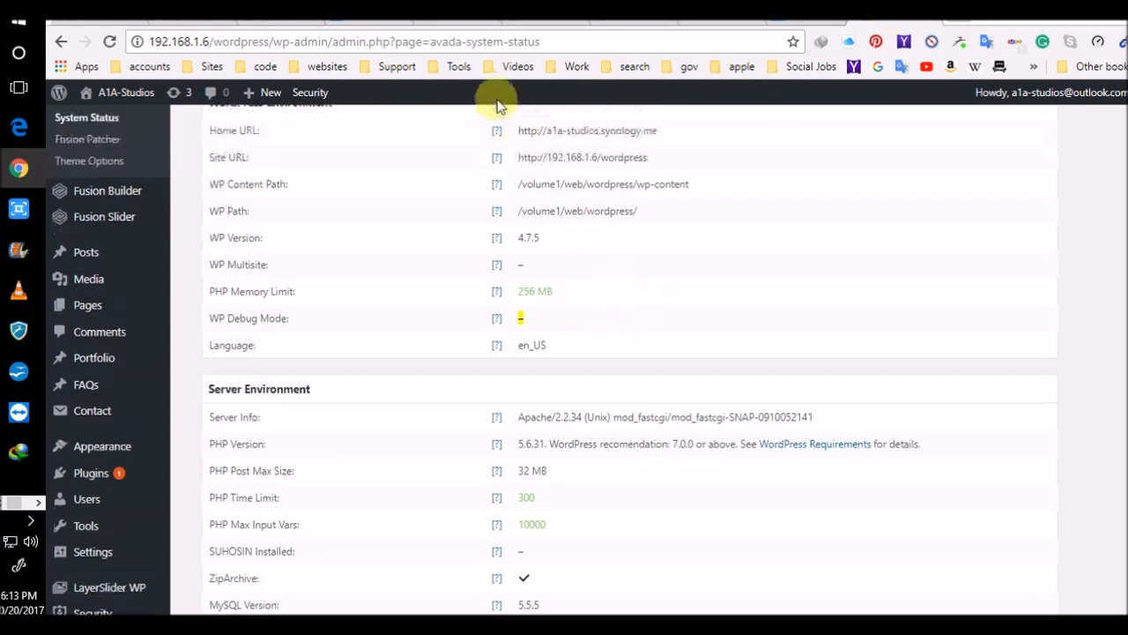
{"action": "left_click", "coordinate": [810, 21]}
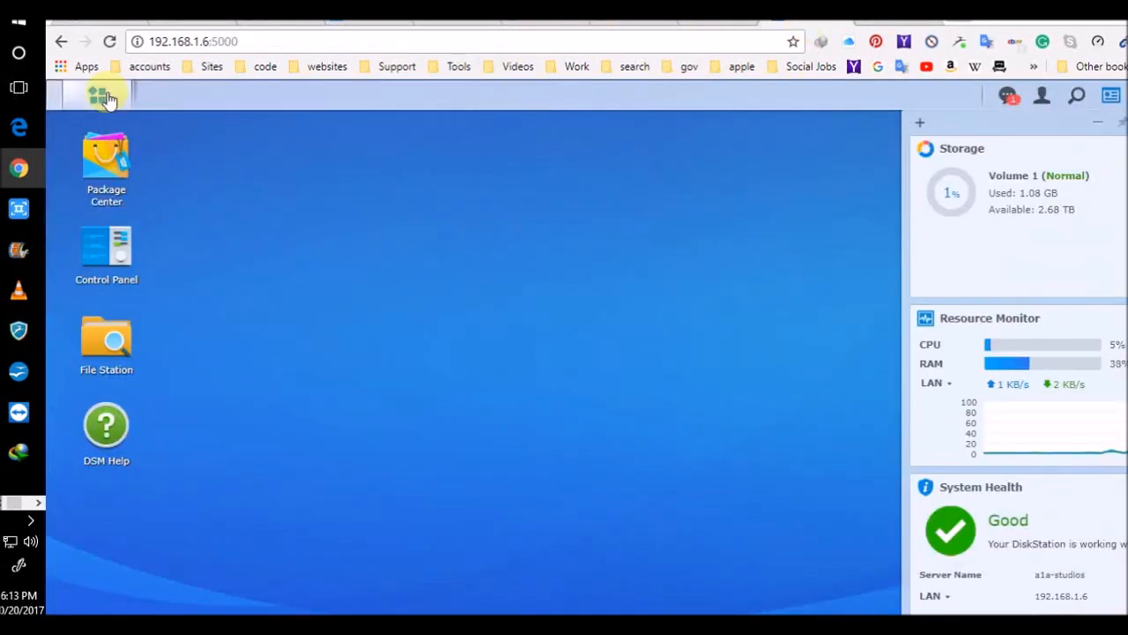
{"action": "left_click", "coordinate": [111, 256]}
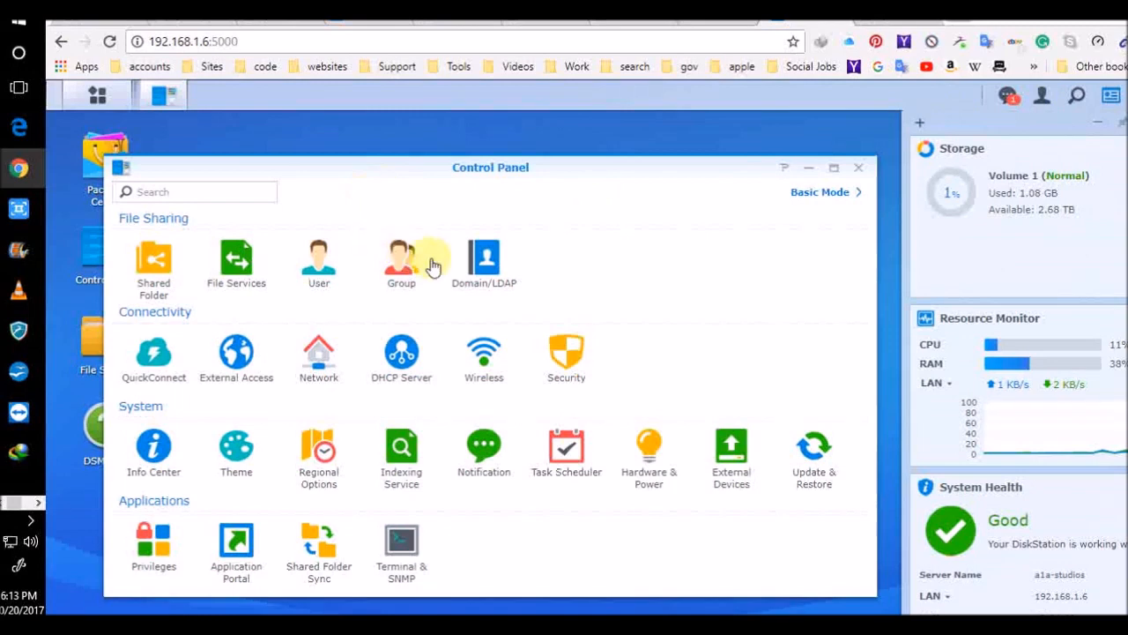
Step: Open Package Center and look through the installed Apache, MariaDB and PHP packages, closing the Support Center window
{"action": "left_click", "coordinate": [99, 166]}
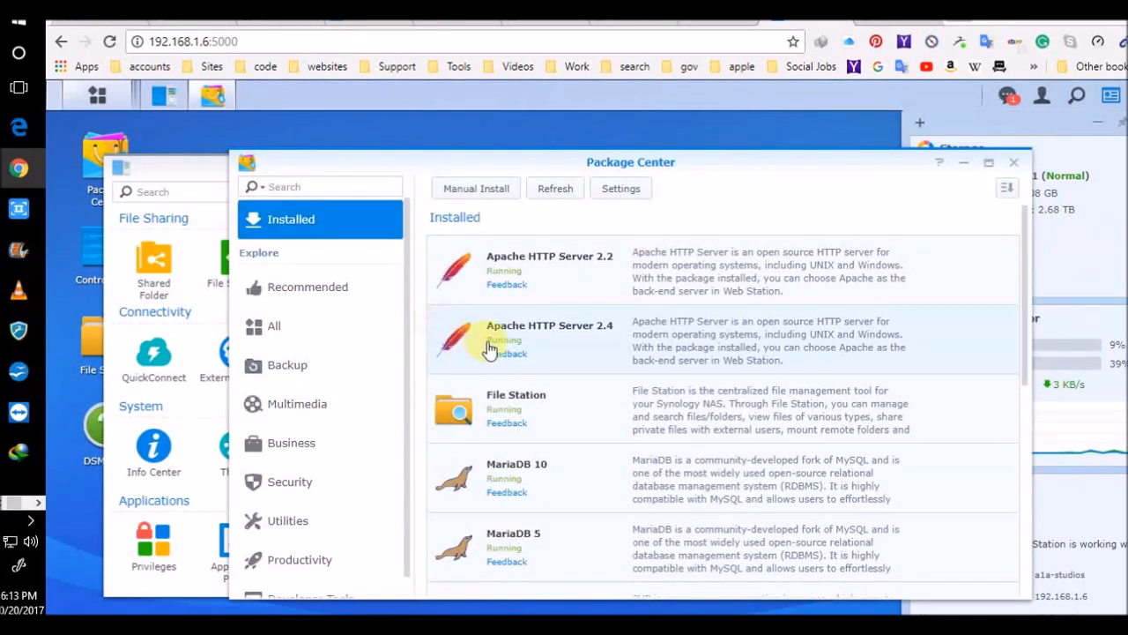
{"action": "scroll", "coordinate": [540, 431], "scroll_direction": "down", "scroll_amount": 3}
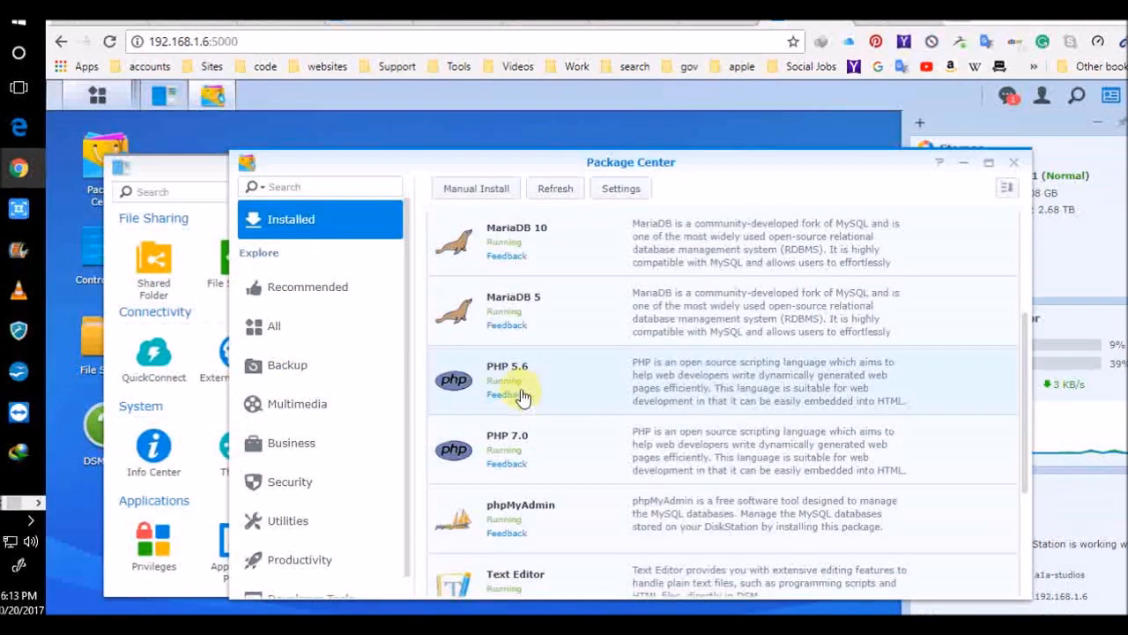
{"action": "left_click", "coordinate": [521, 395]}
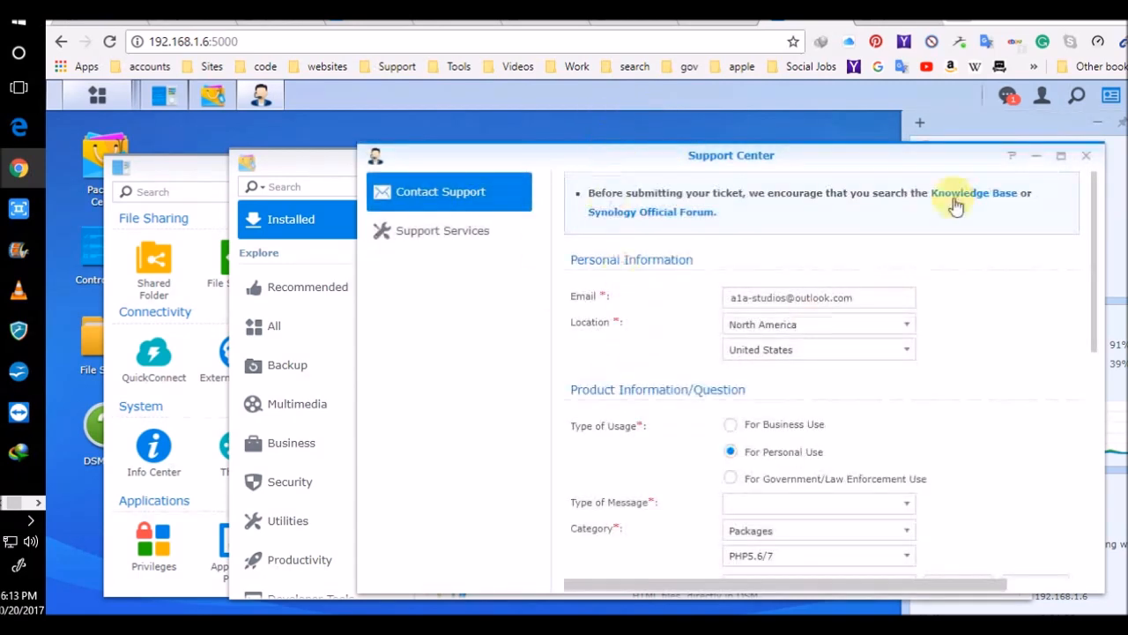
{"action": "left_click", "coordinate": [1086, 156]}
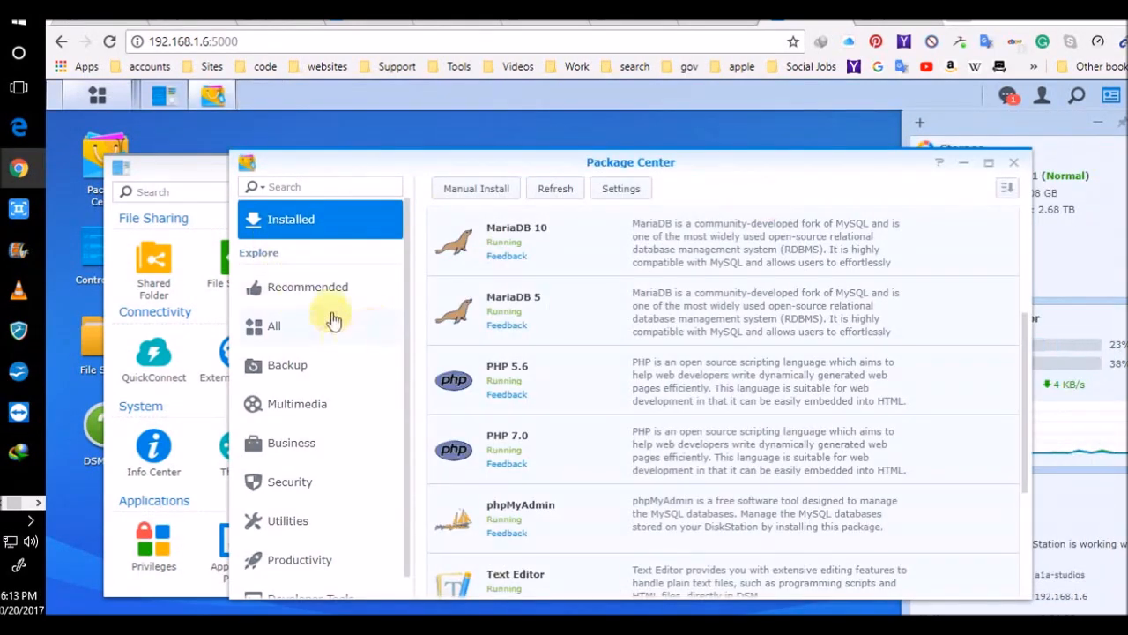
{"action": "scroll", "coordinate": [297, 317], "scroll_direction": "down", "scroll_amount": 1}
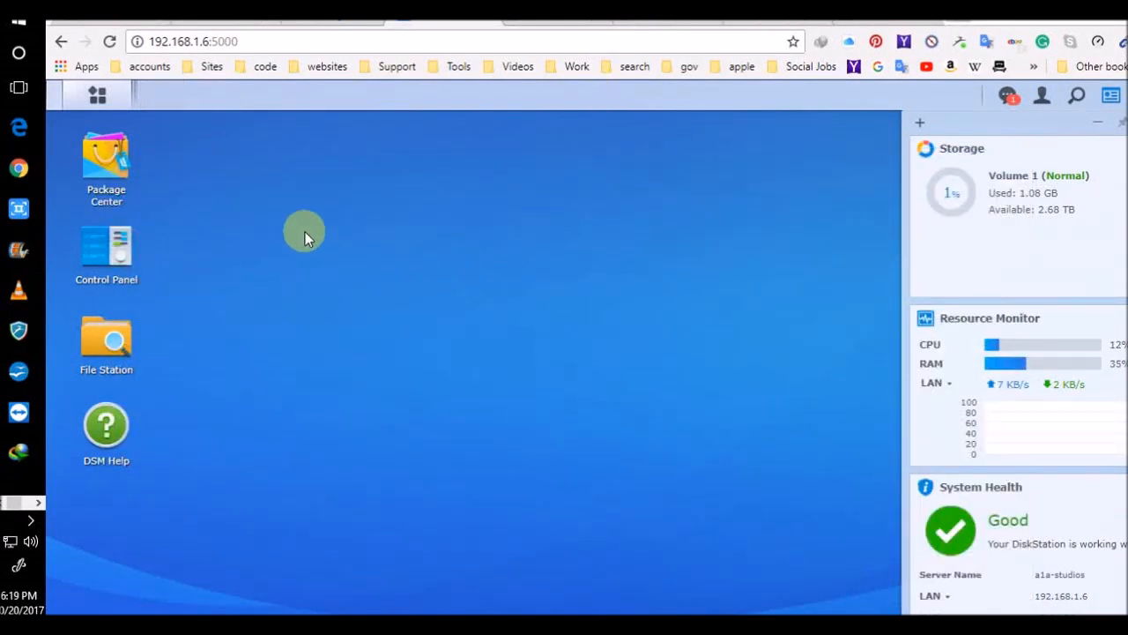
Step: Open Web Station, dismiss the multiple back-ends notice, and check the HTTP back-end server and PHP version in the general settings
{"action": "left_click", "coordinate": [101, 94]}
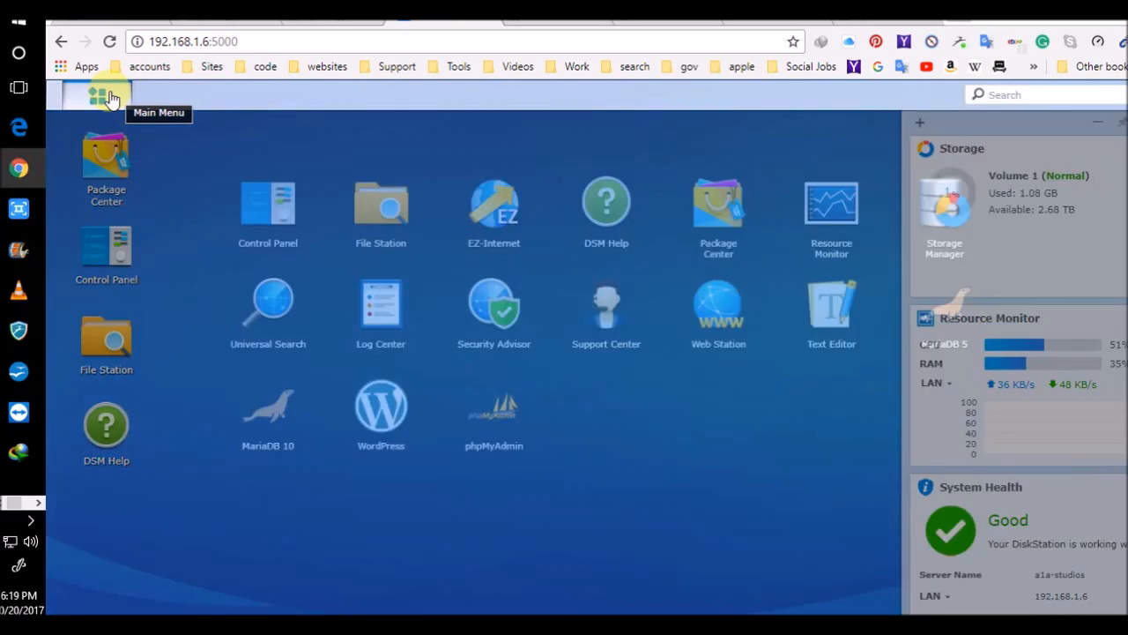
{"action": "left_click", "coordinate": [720, 312]}
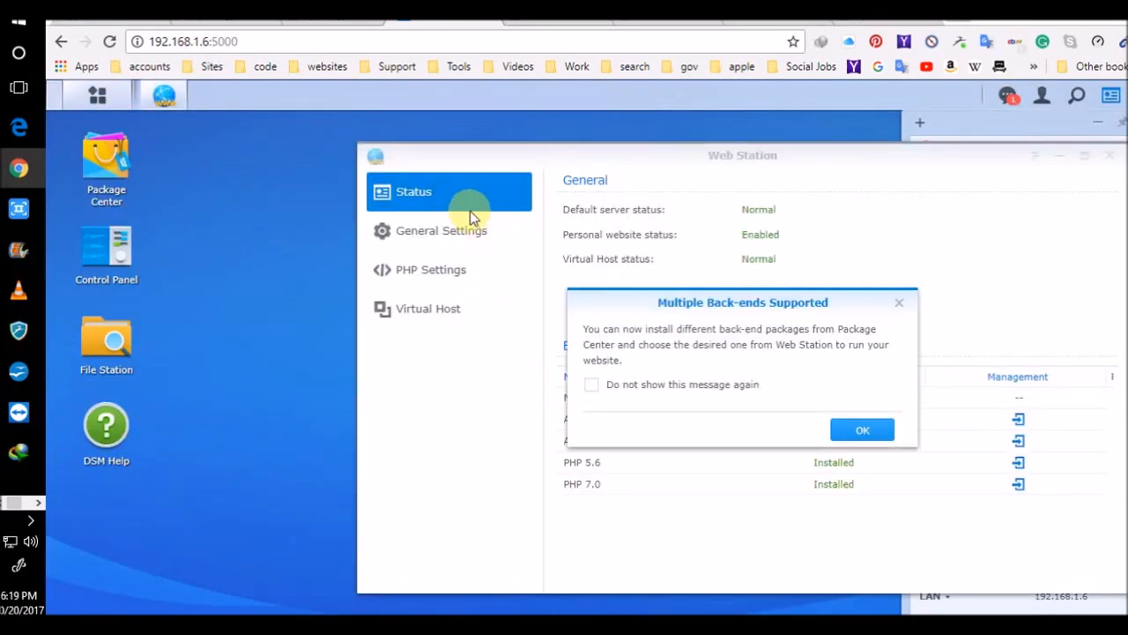
{"action": "left_click", "coordinate": [898, 303]}
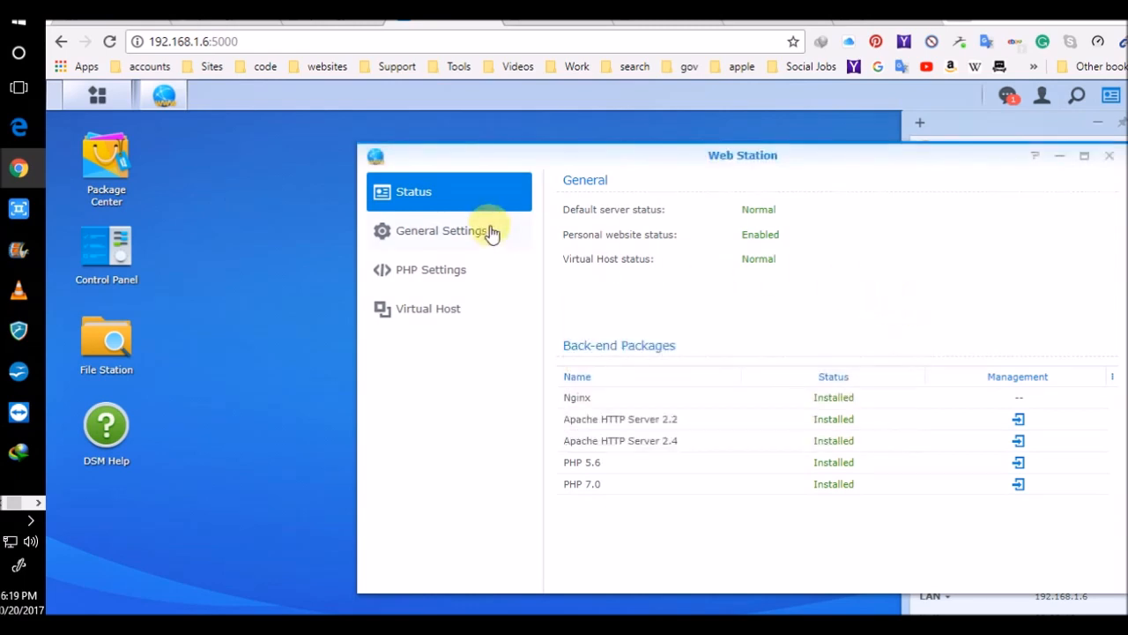
{"action": "left_click", "coordinate": [461, 238]}
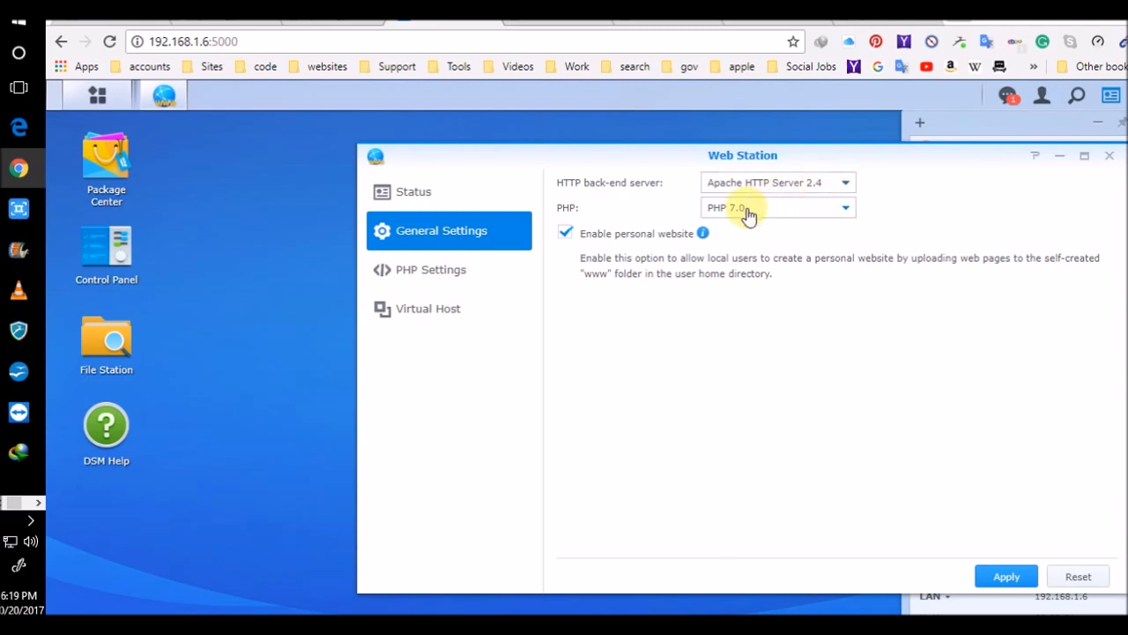
Step: Select PHP 7.0 as the PHP version in Web Station's PHP settings, look through its extensions, and apply the settings
{"action": "left_click", "coordinate": [440, 273]}
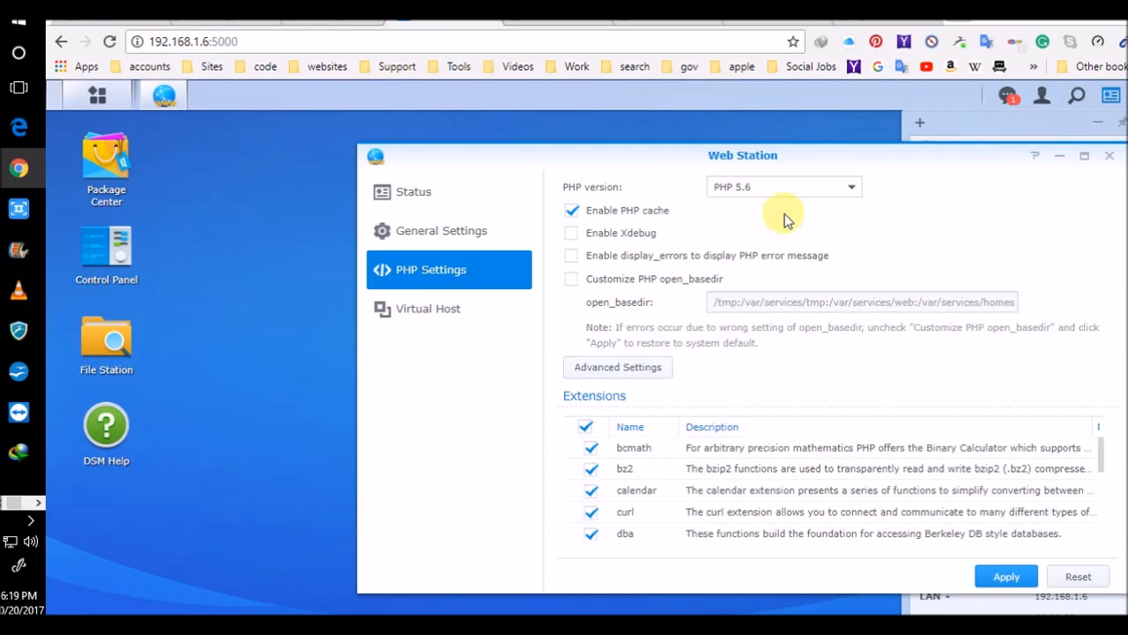
{"action": "left_click", "coordinate": [852, 189]}
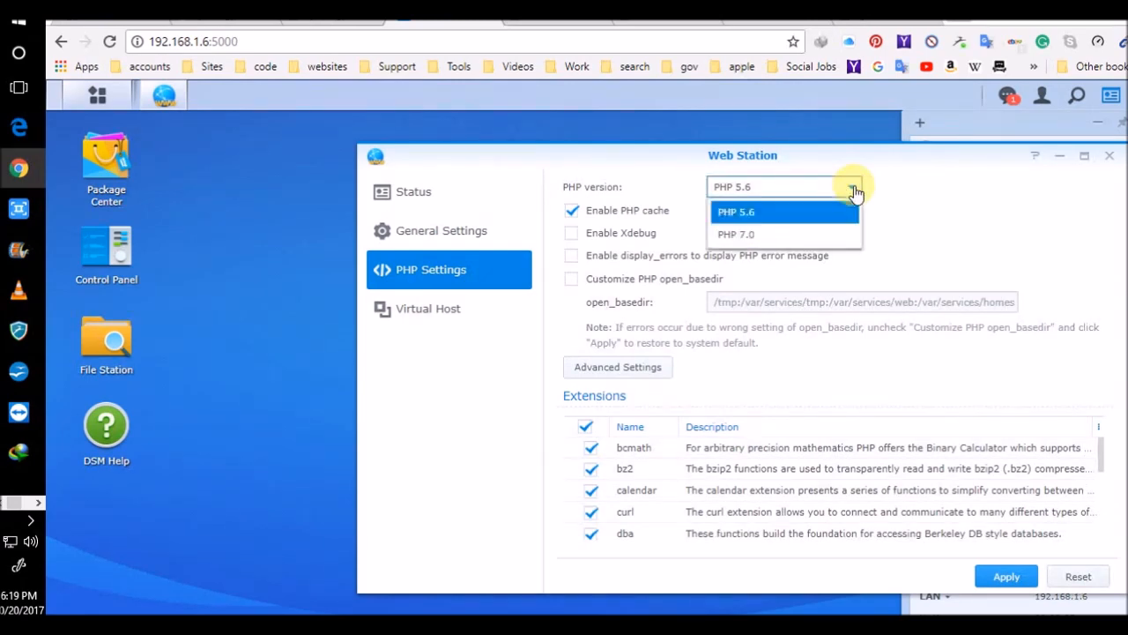
{"action": "left_click", "coordinate": [814, 236]}
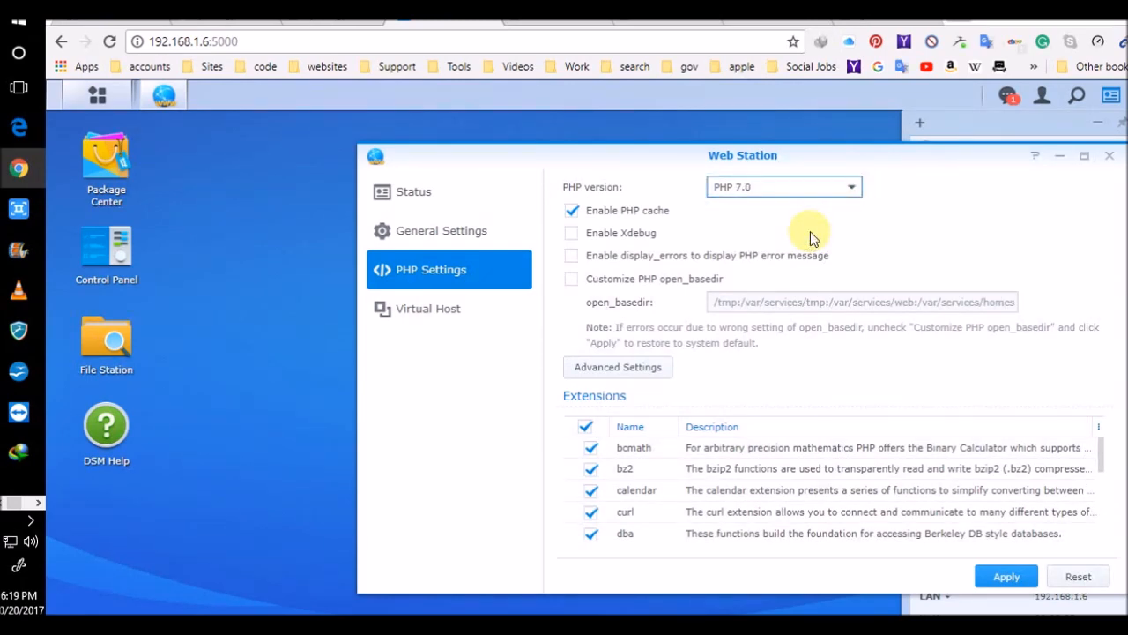
{"action": "scroll", "coordinate": [1053, 478], "scroll_direction": "down", "scroll_amount": 5}
{"action": "left_click", "coordinate": [1006, 578]}
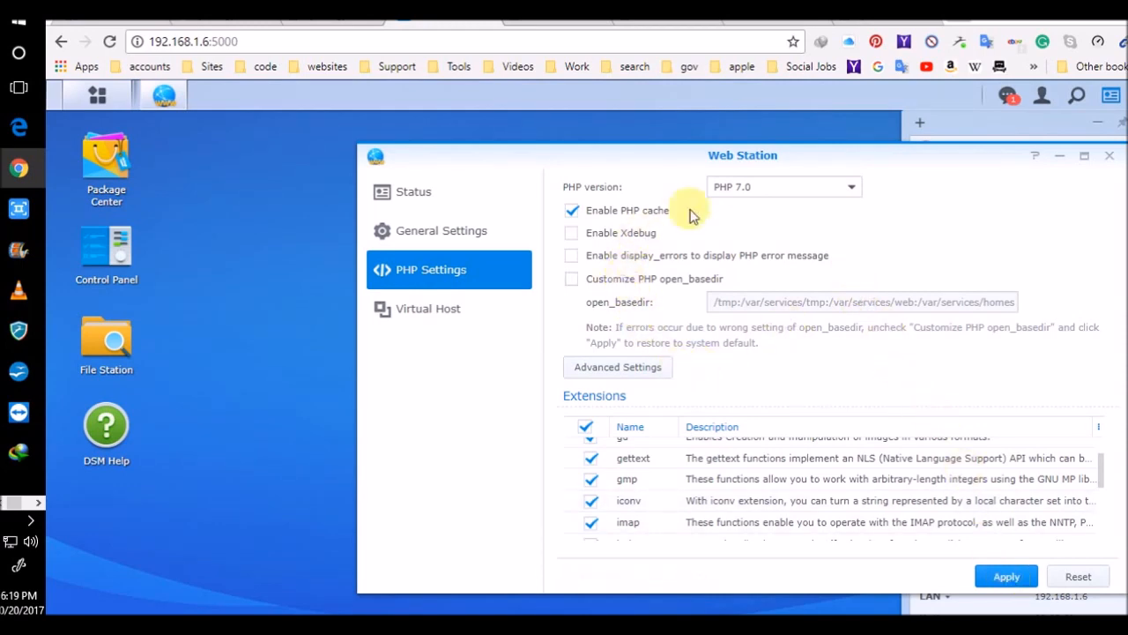
{"action": "left_click", "coordinate": [823, 192]}
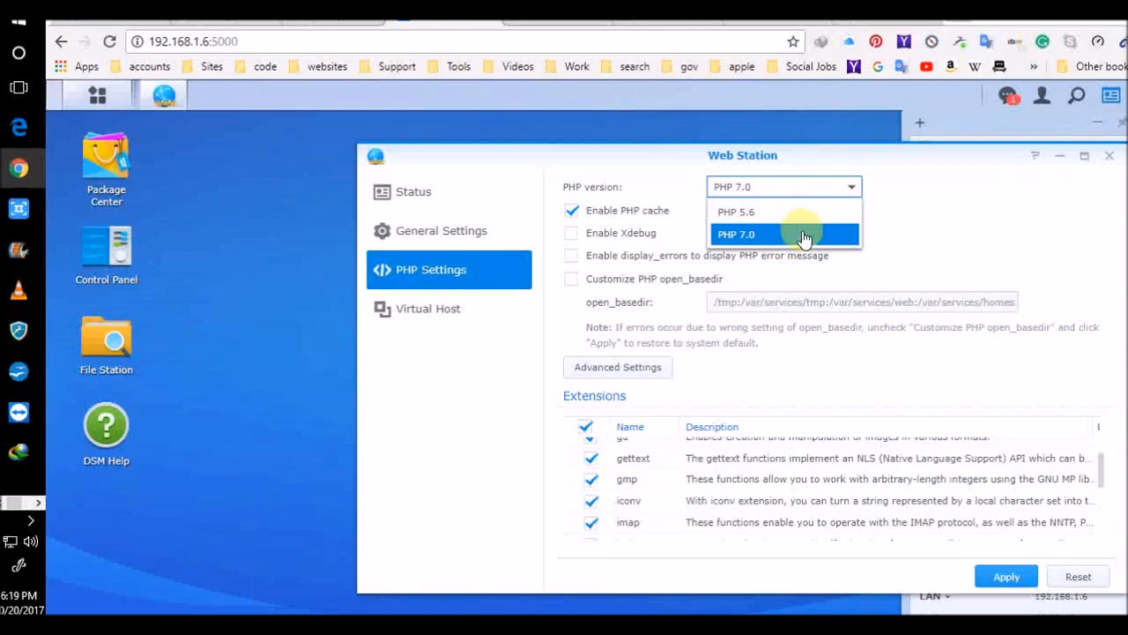
{"action": "left_click", "coordinate": [800, 231]}
{"action": "left_click", "coordinate": [1002, 577]}
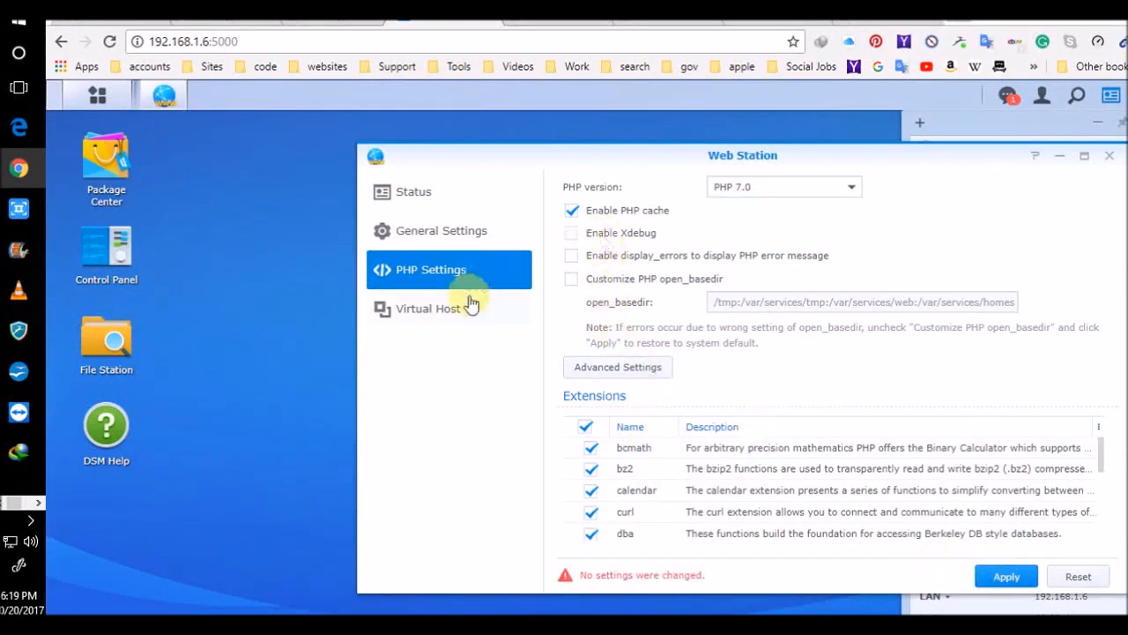
Step: Open the web/wordpress virtual host for editing, check its back-end server and PHP version, and close it without saving
{"action": "left_click", "coordinate": [442, 309]}
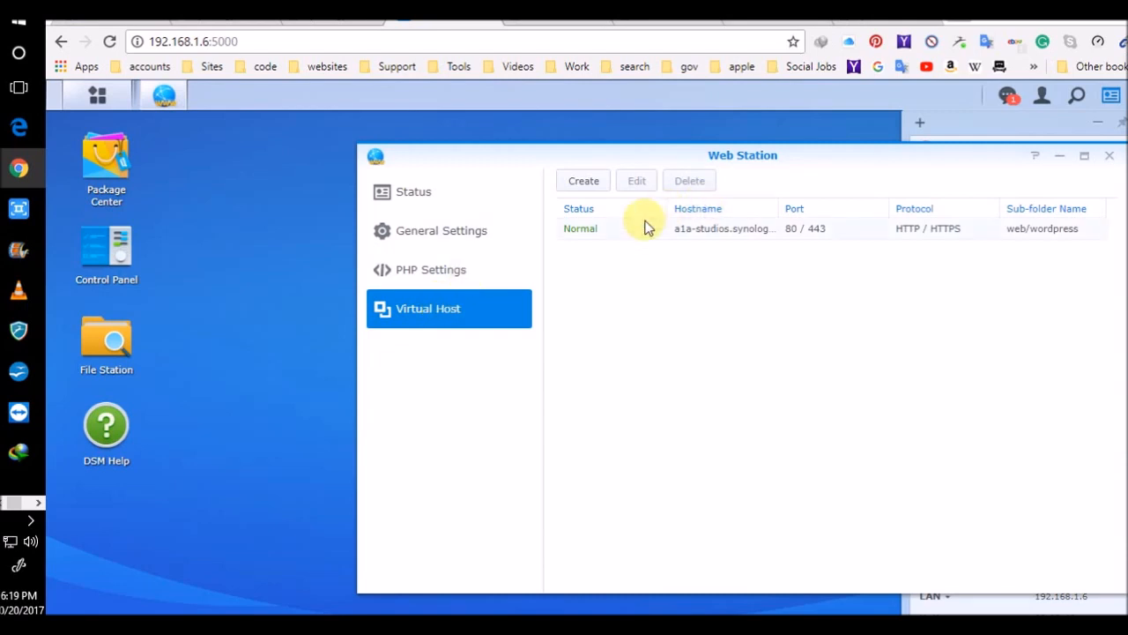
{"action": "left_click", "coordinate": [637, 181]}
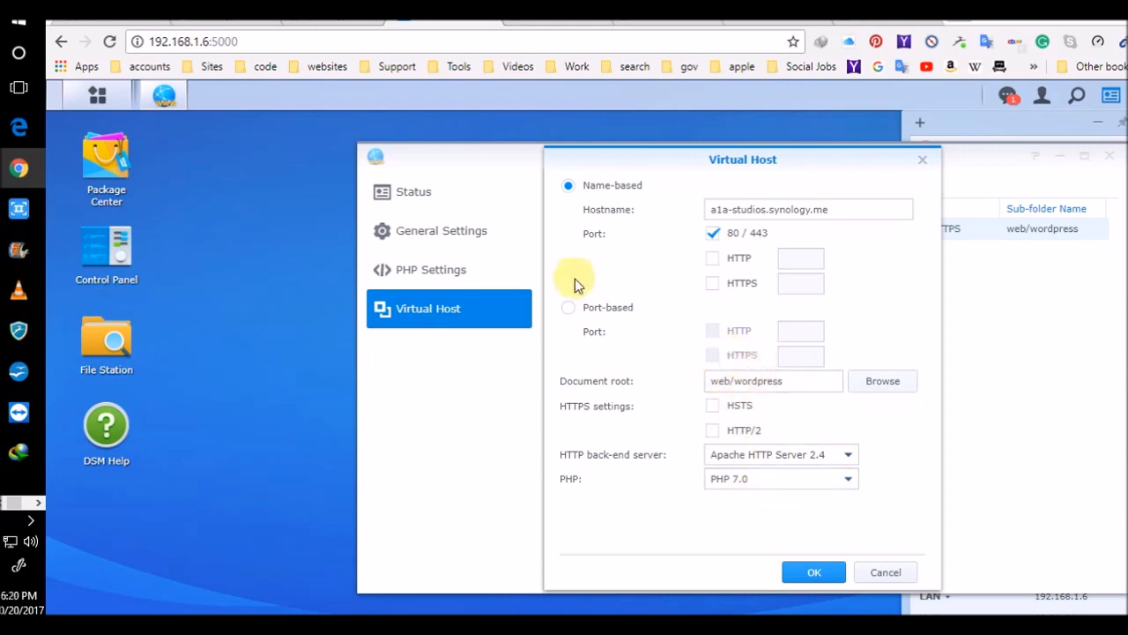
{"action": "left_click", "coordinate": [429, 262]}
{"action": "left_click", "coordinate": [885, 572]}
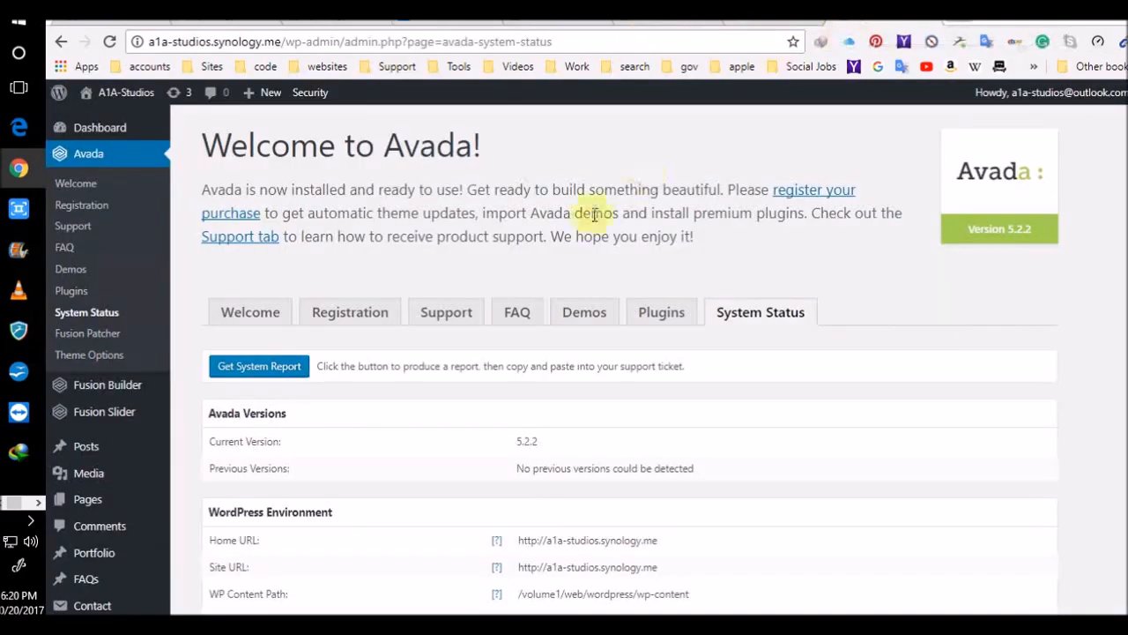
Step: Reload Avada's System Status page at a1a-studios.synology.me and check the server info, PHP version and PHP limits
{"action": "left_click", "coordinate": [779, 21]}
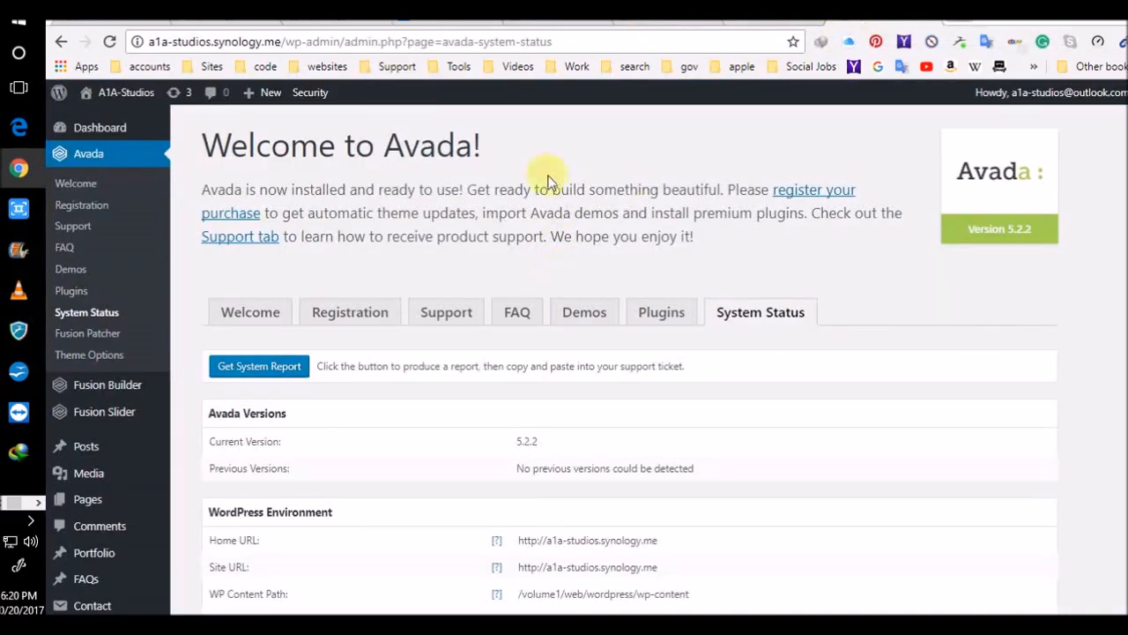
{"action": "left_click", "coordinate": [557, 39]}
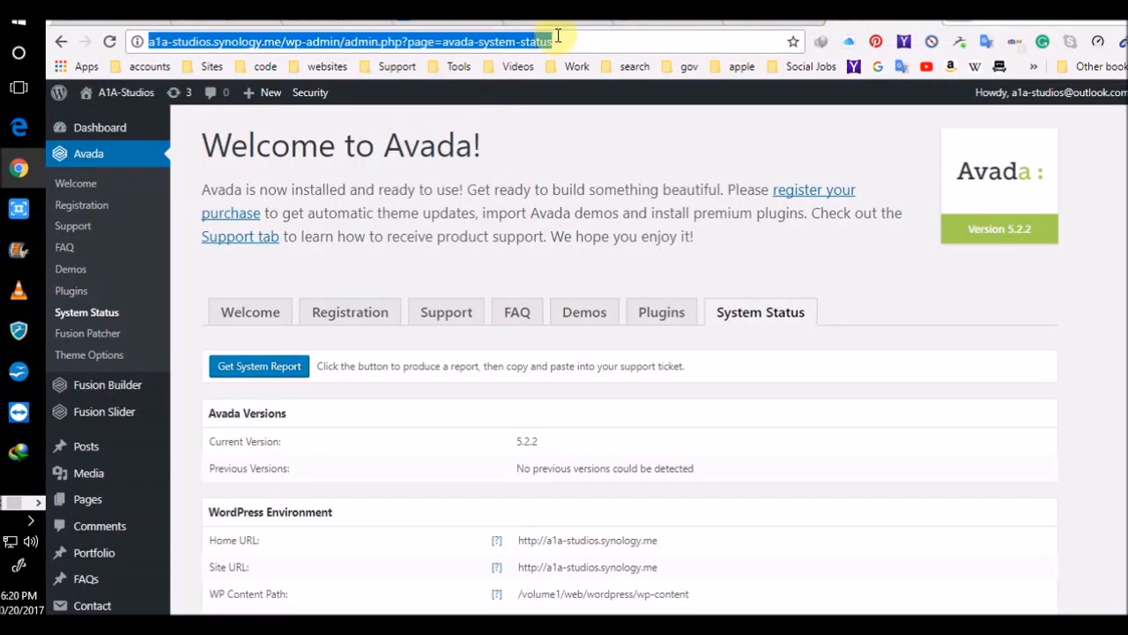
{"action": "key", "text": "Return"}
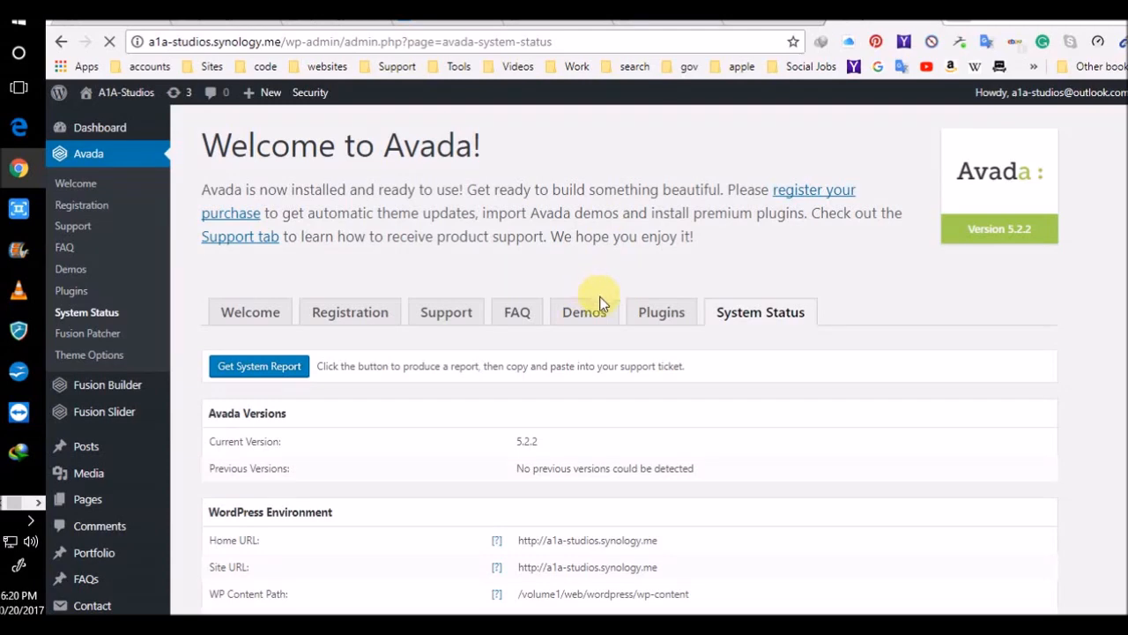
{"action": "scroll", "coordinate": [608, 300], "scroll_direction": "down", "scroll_amount": 4}
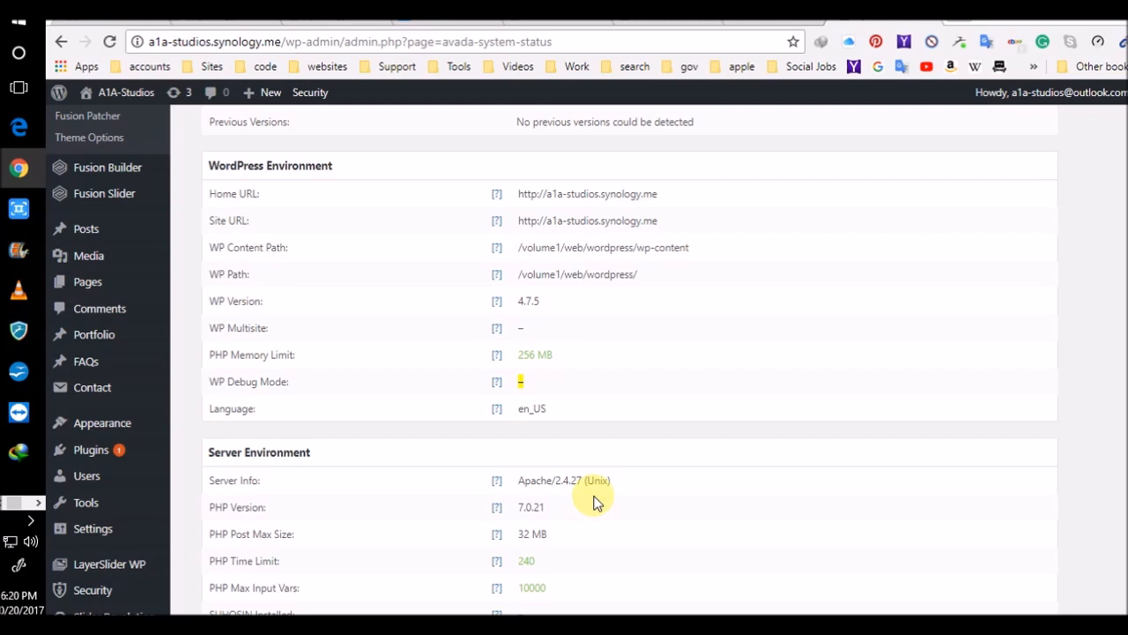
{"action": "scroll", "coordinate": [577, 507], "scroll_direction": "down", "scroll_amount": 1}
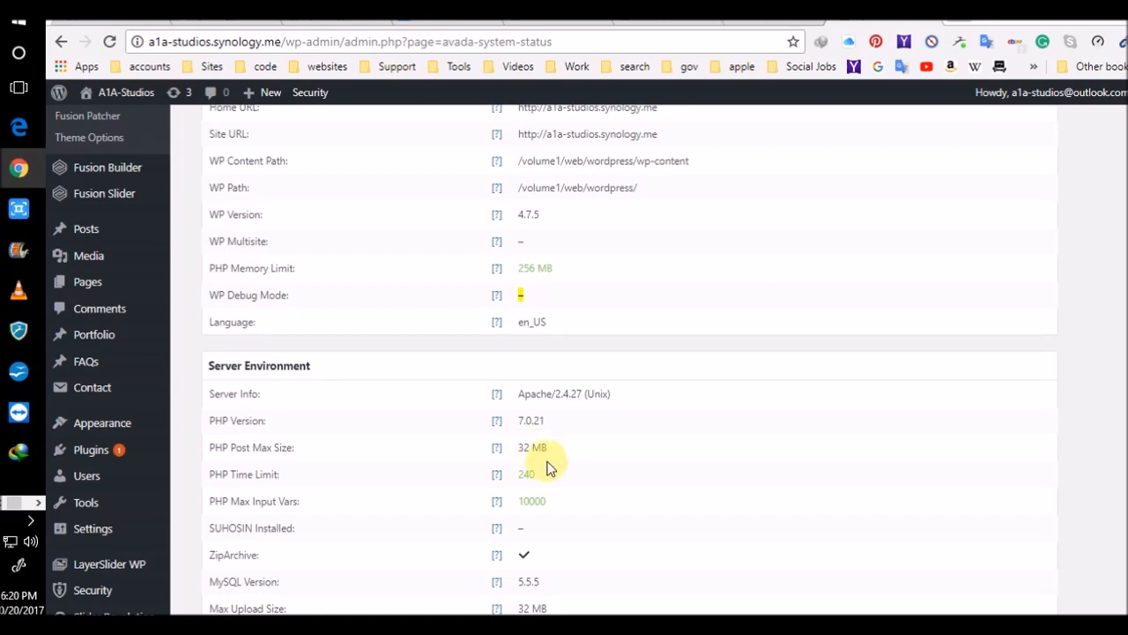
{"action": "scroll", "coordinate": [587, 488], "scroll_direction": "down", "scroll_amount": 3}
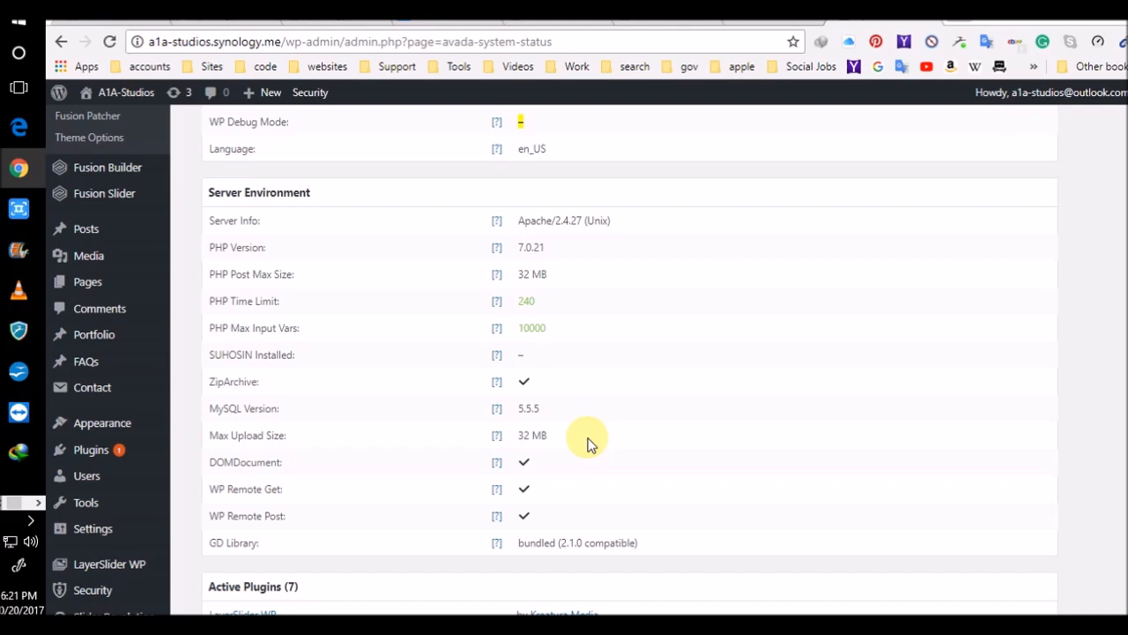
Step: Examine the System Status page again, comparing the Avada version, WordPress Environment and Server Environment sections
{"action": "scroll", "coordinate": [591, 443], "scroll_direction": "down", "scroll_amount": 4}
{"action": "scroll", "coordinate": [598, 432], "scroll_direction": "up", "scroll_amount": 3}
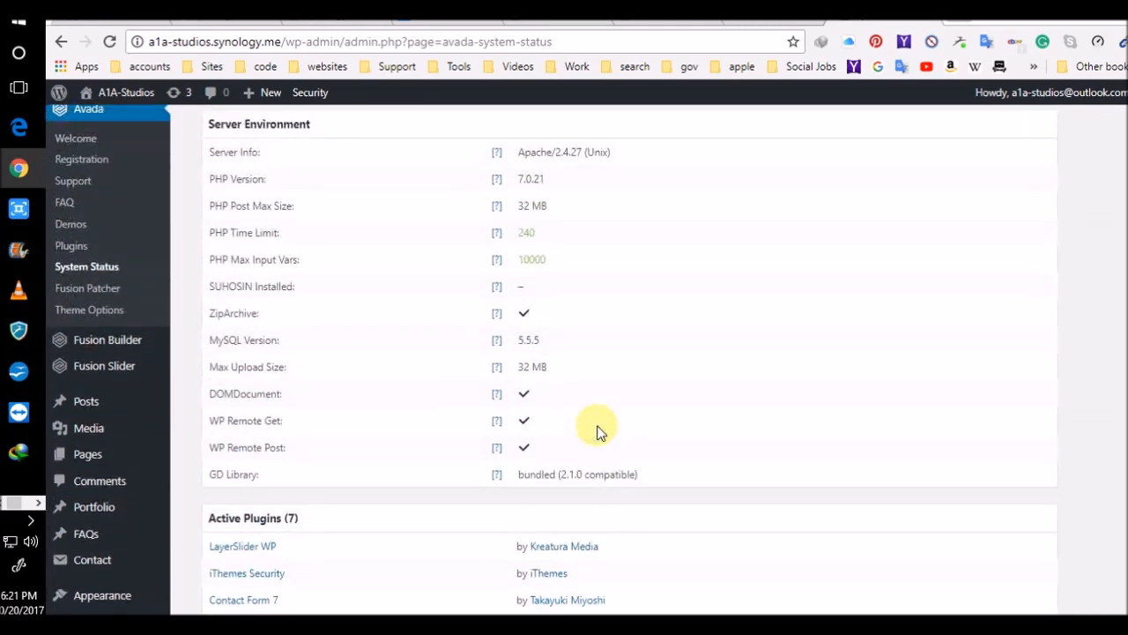
{"action": "scroll", "coordinate": [596, 432], "scroll_direction": "up", "scroll_amount": 6}
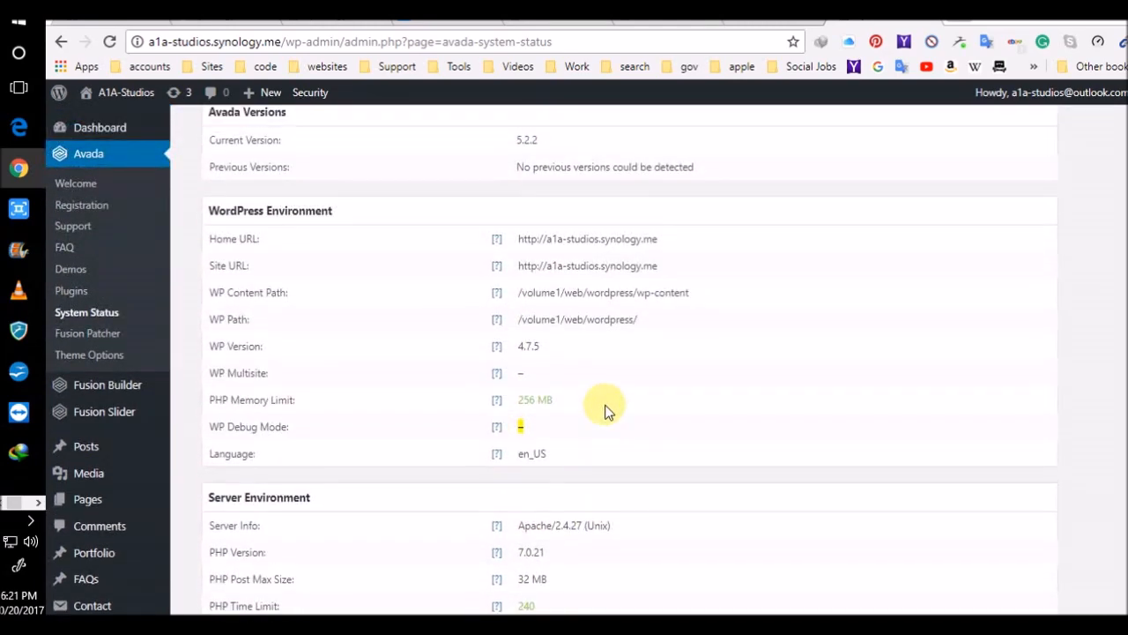
{"action": "scroll", "coordinate": [605, 410], "scroll_direction": "up", "scroll_amount": 2}
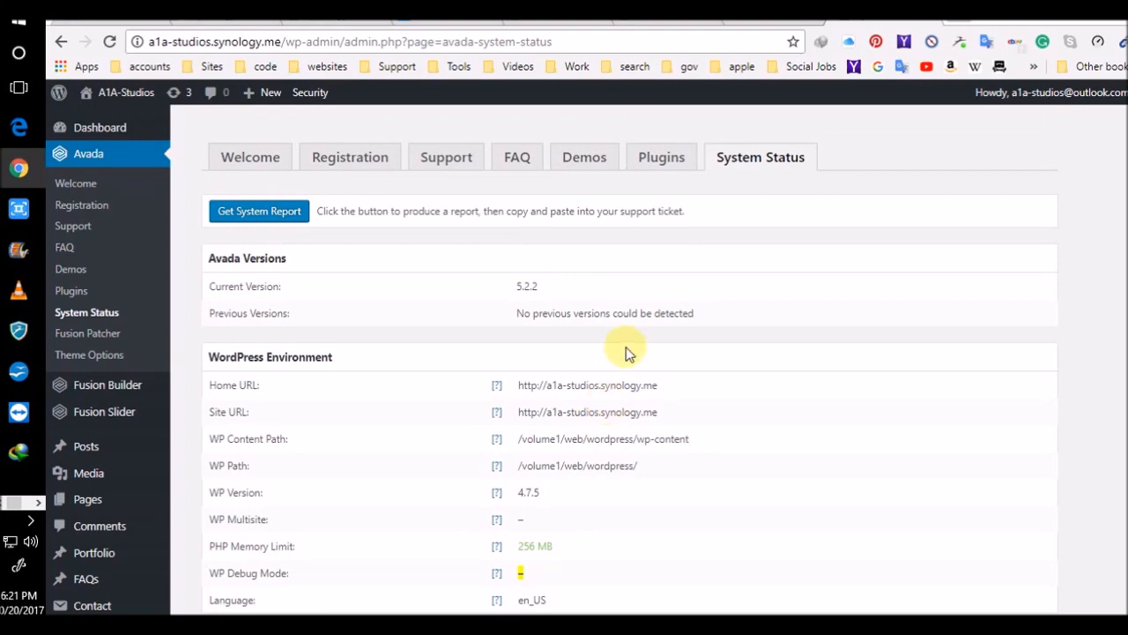
{"action": "scroll", "coordinate": [599, 388], "scroll_direction": "down", "scroll_amount": 5}
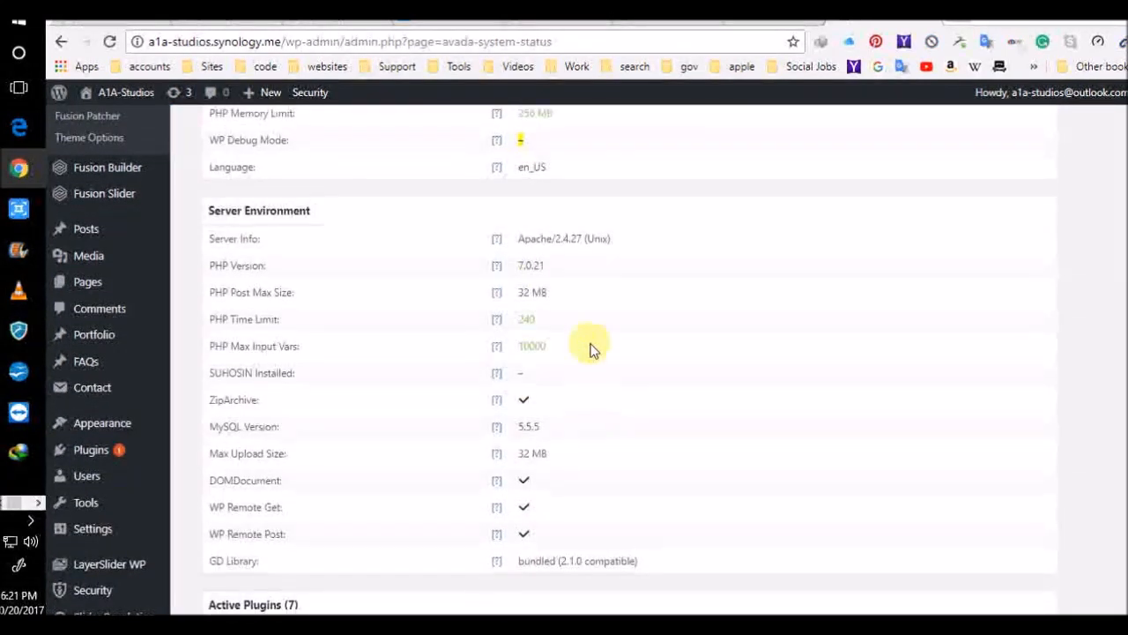
{"action": "scroll", "coordinate": [541, 390], "scroll_direction": "up", "scroll_amount": 1}
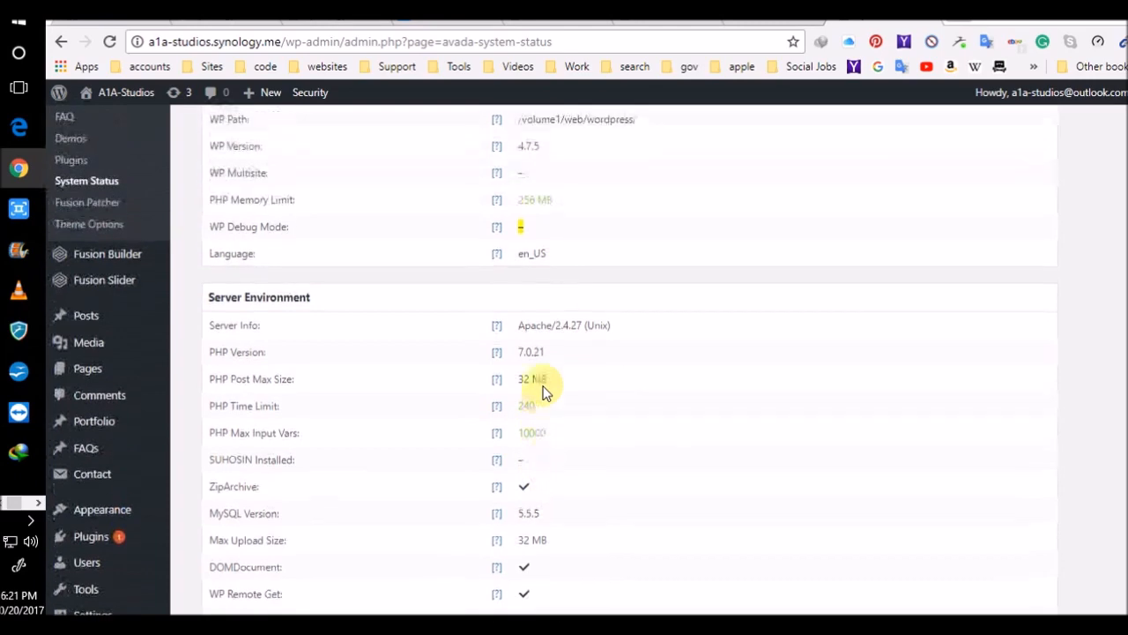
{"action": "scroll", "coordinate": [637, 302], "scroll_direction": "up", "scroll_amount": 1}
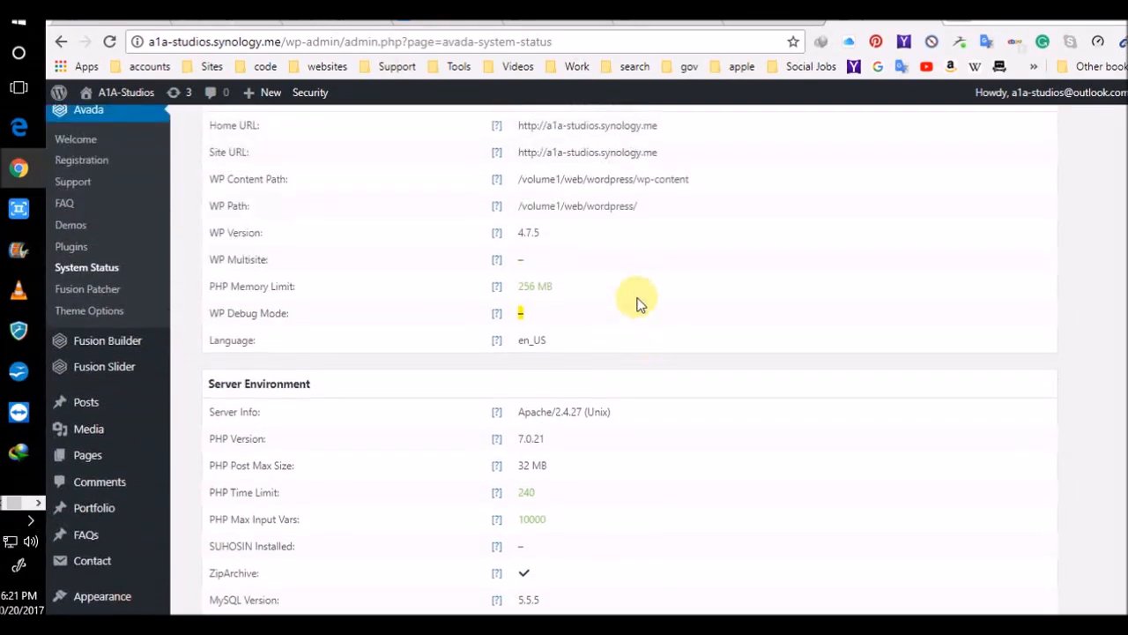
{"action": "scroll", "coordinate": [644, 269], "scroll_direction": "up", "scroll_amount": 2}
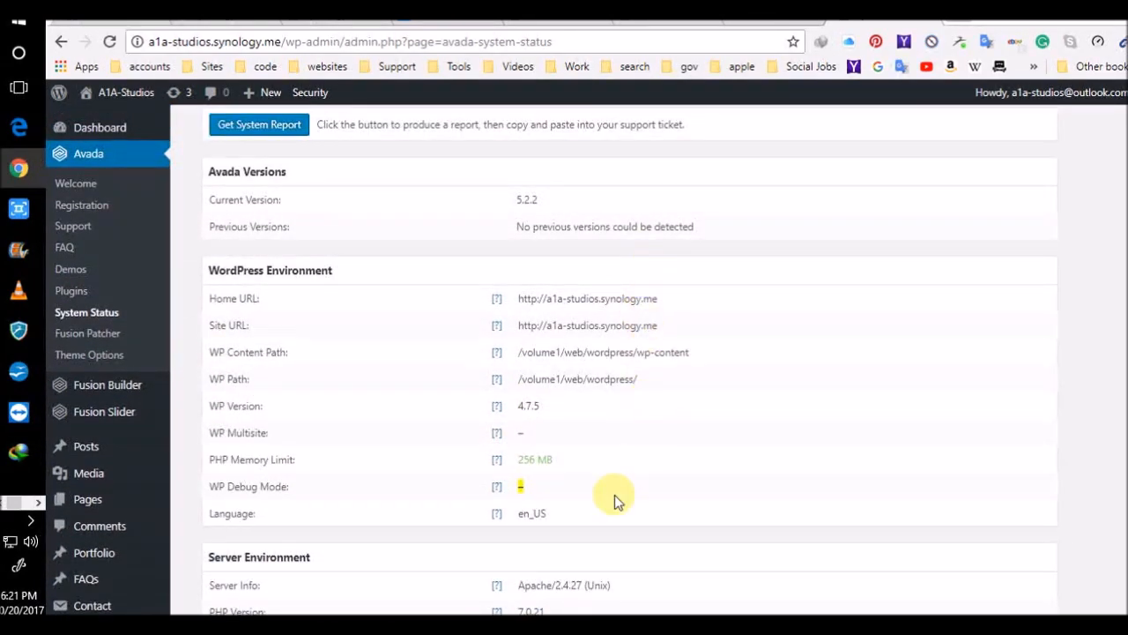
{"action": "scroll", "coordinate": [614, 498], "scroll_direction": "down", "scroll_amount": 1}
{"action": "scroll", "coordinate": [615, 499], "scroll_direction": "down", "scroll_amount": 1}
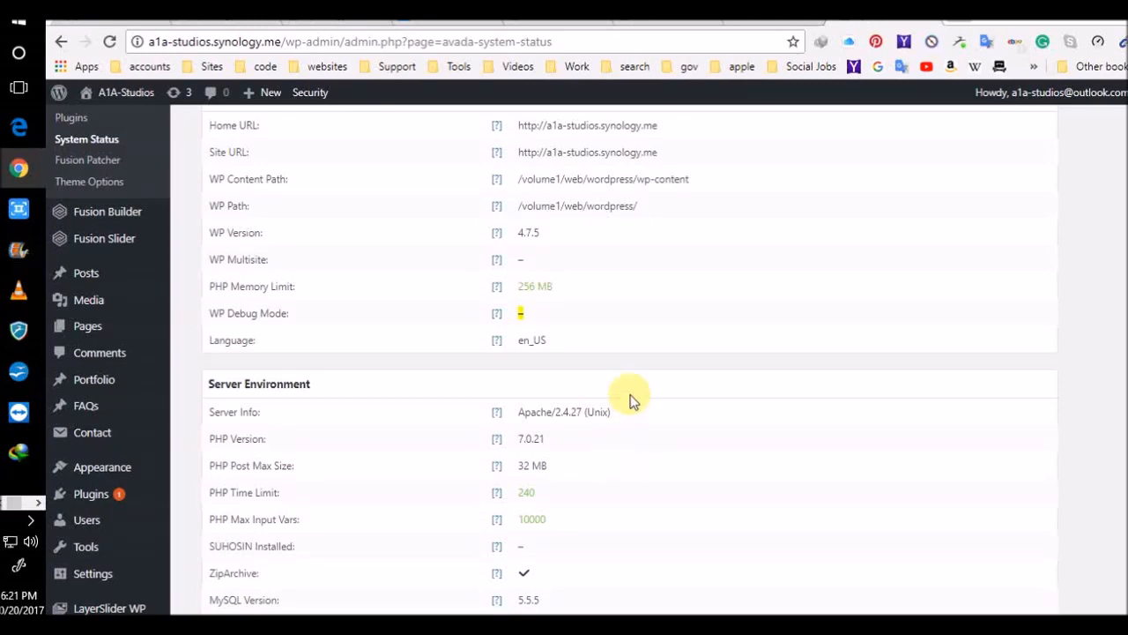
Step: Switch to the Google image results for synology and look through the pictured NAS models
{"action": "scroll", "coordinate": [660, 355], "scroll_direction": "up", "scroll_amount": 5}
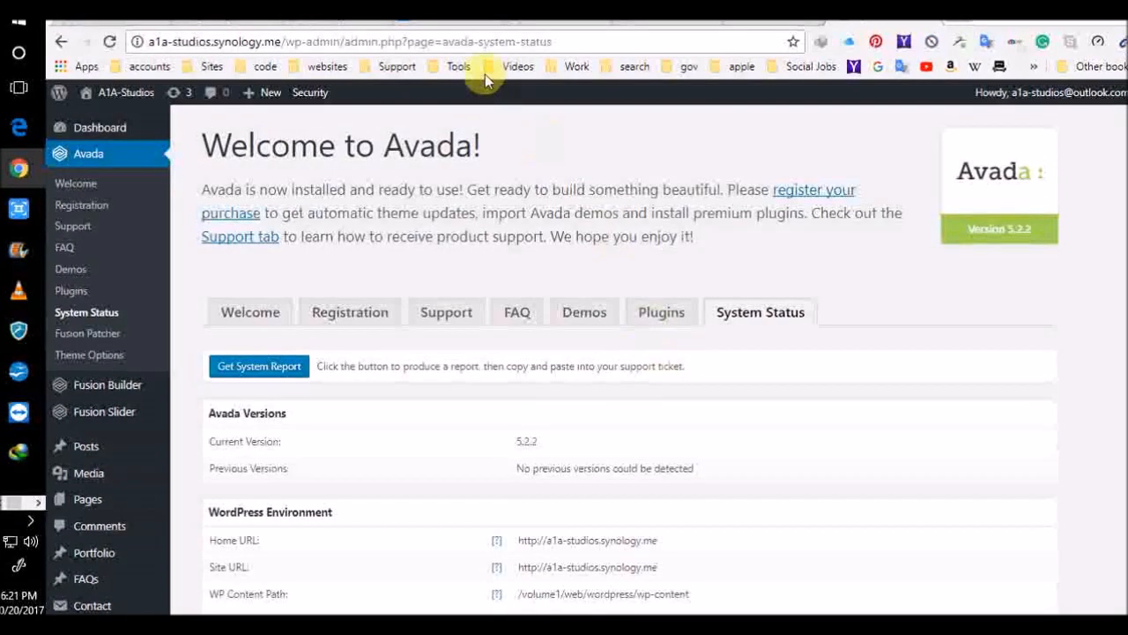
{"action": "left_click", "coordinate": [342, 25]}
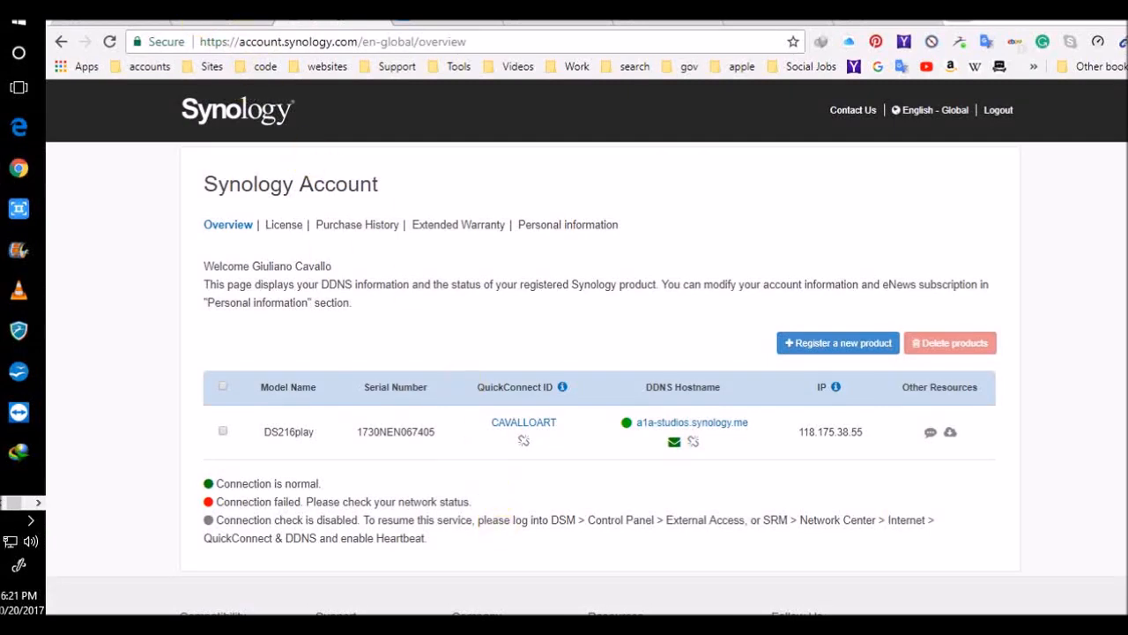
{"action": "left_click", "coordinate": [234, 21]}
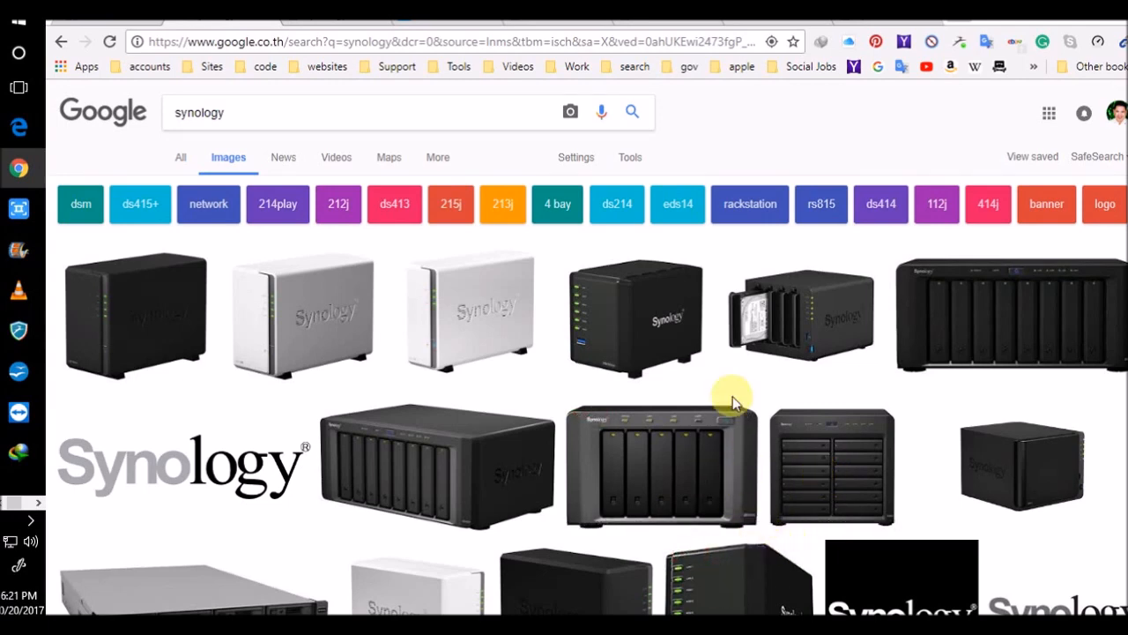
{"action": "scroll", "coordinate": [732, 396], "scroll_direction": "down", "scroll_amount": 1}
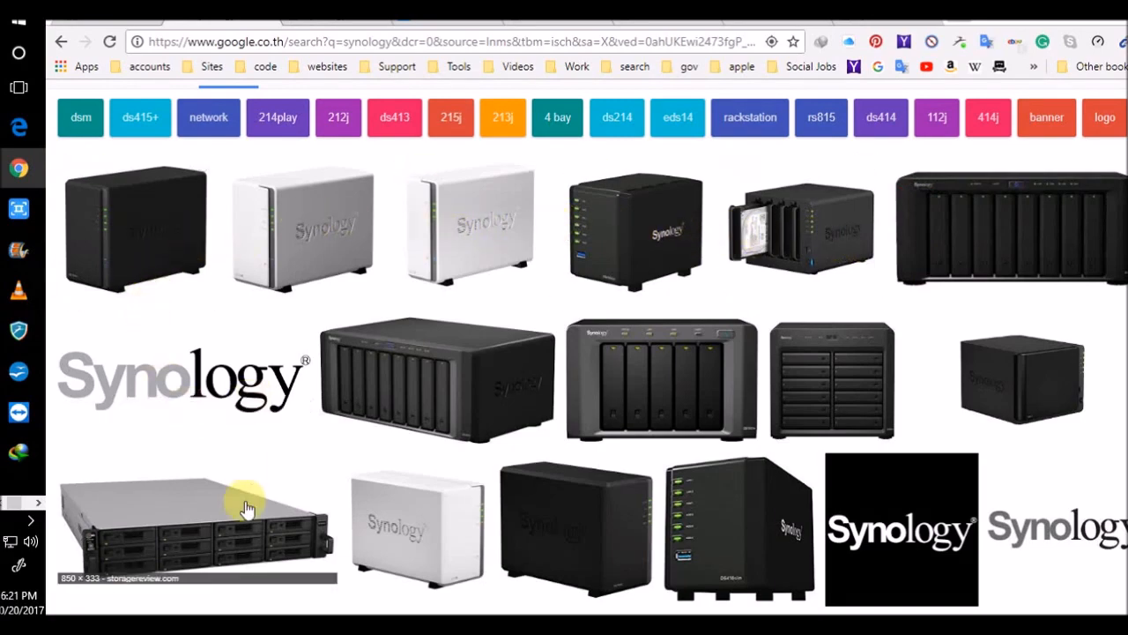
{"action": "scroll", "coordinate": [851, 494], "scroll_direction": "down", "scroll_amount": 3}
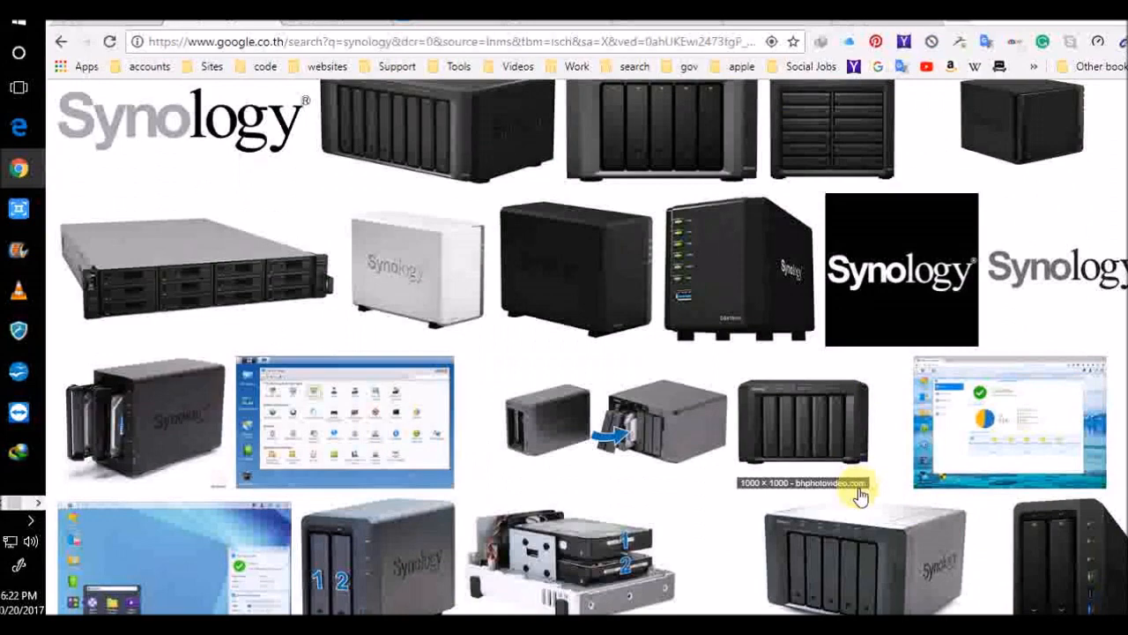
{"action": "scroll", "coordinate": [837, 496], "scroll_direction": "up", "scroll_amount": 1}
{"action": "scroll", "coordinate": [837, 493], "scroll_direction": "up", "scroll_amount": 3}
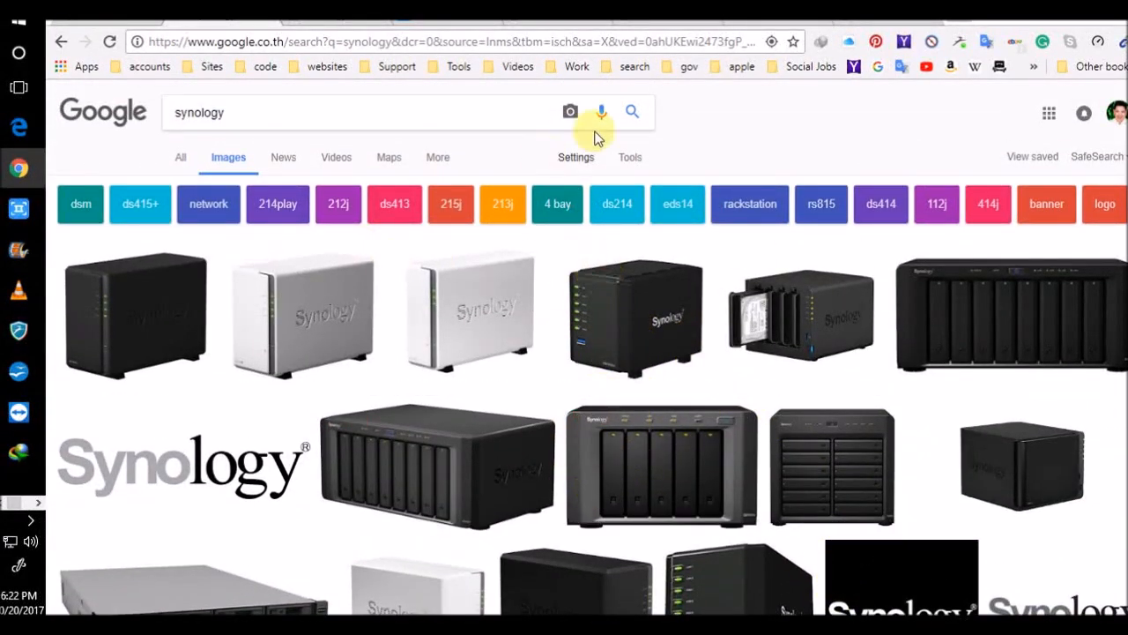
Step: Return to the DSM desktop at 192.168.1.6:5000 and close Web Station
{"action": "left_click", "coordinate": [868, 24]}
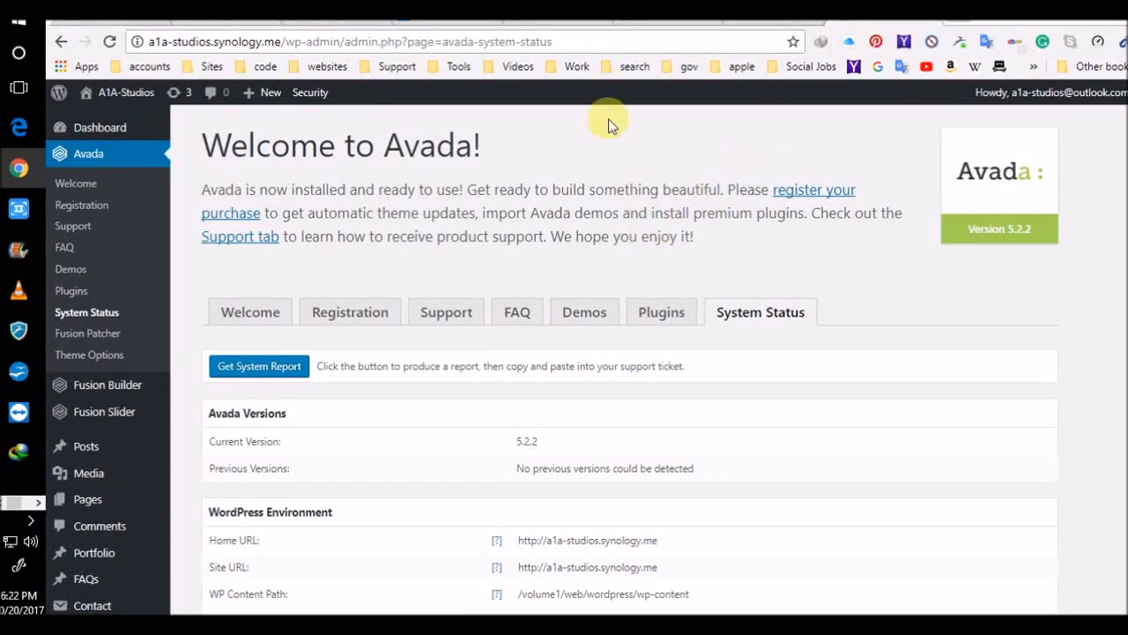
{"action": "left_click", "coordinate": [339, 24]}
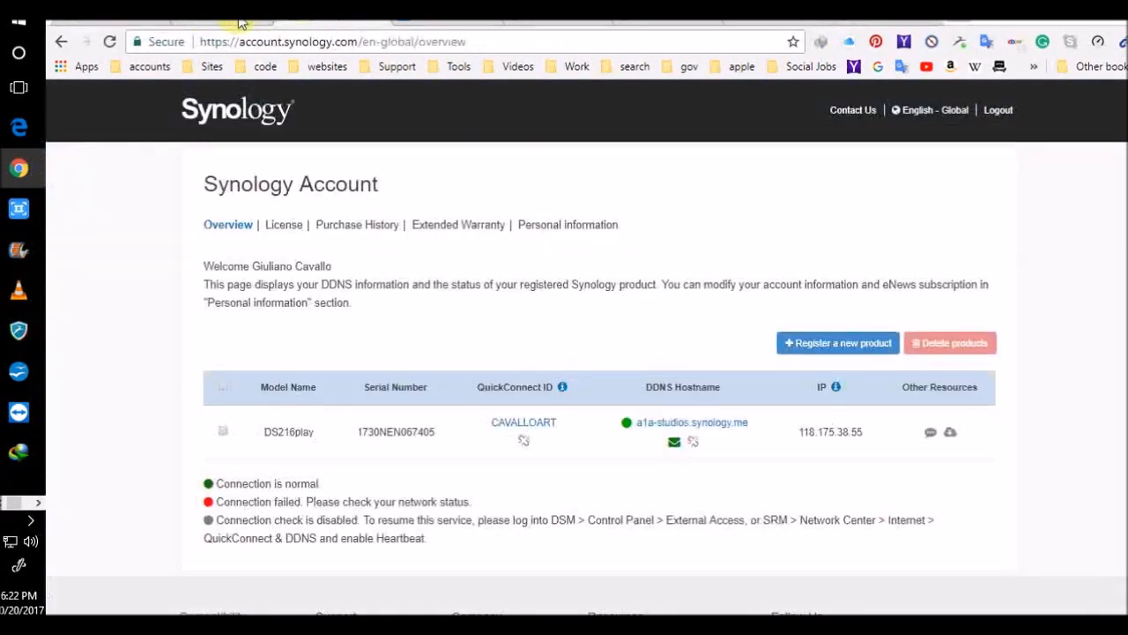
{"action": "left_click", "coordinate": [210, 24]}
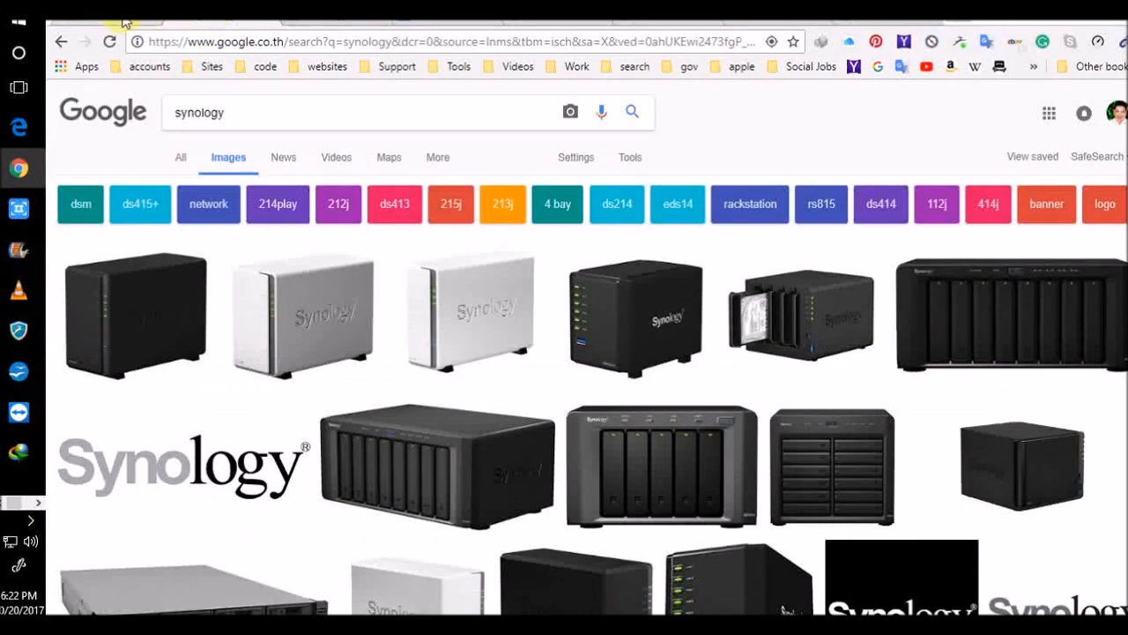
{"action": "left_click", "coordinate": [432, 24]}
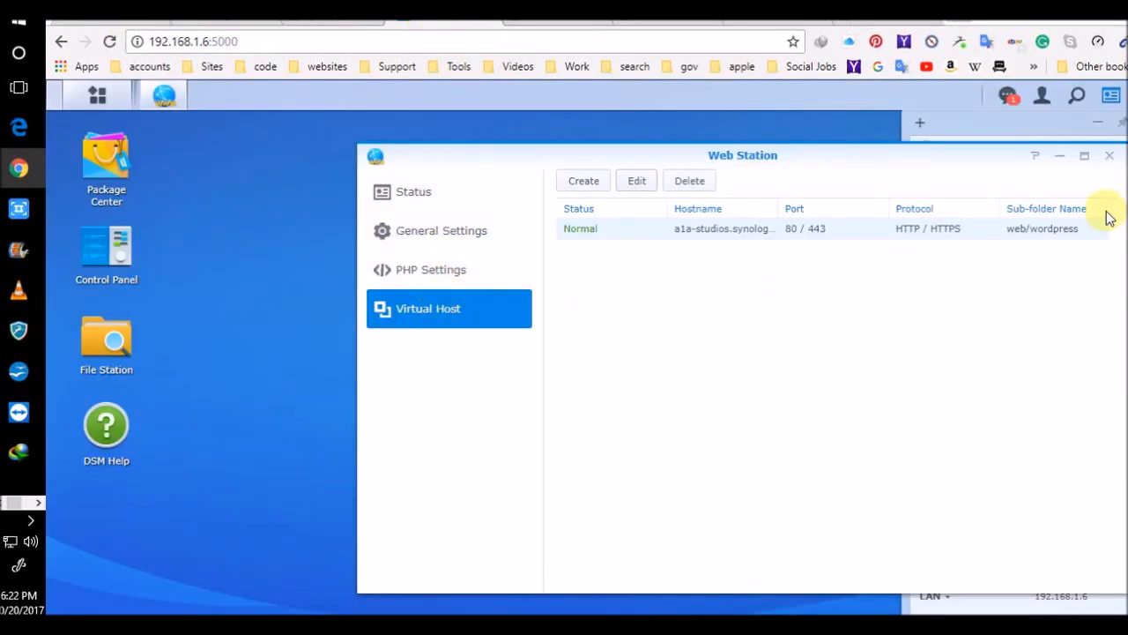
{"action": "left_click", "coordinate": [1109, 156]}
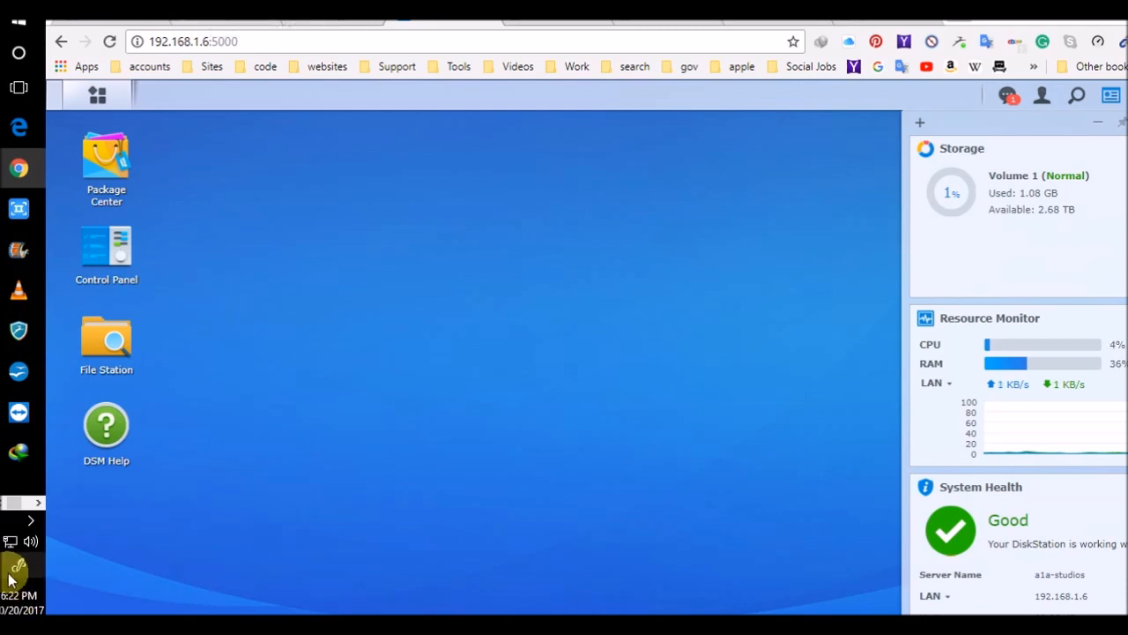
Step: Check the properties of the PC's Ethernet connection Network 2 in Windows Settings and close them
{"action": "left_click", "coordinate": [11, 540]}
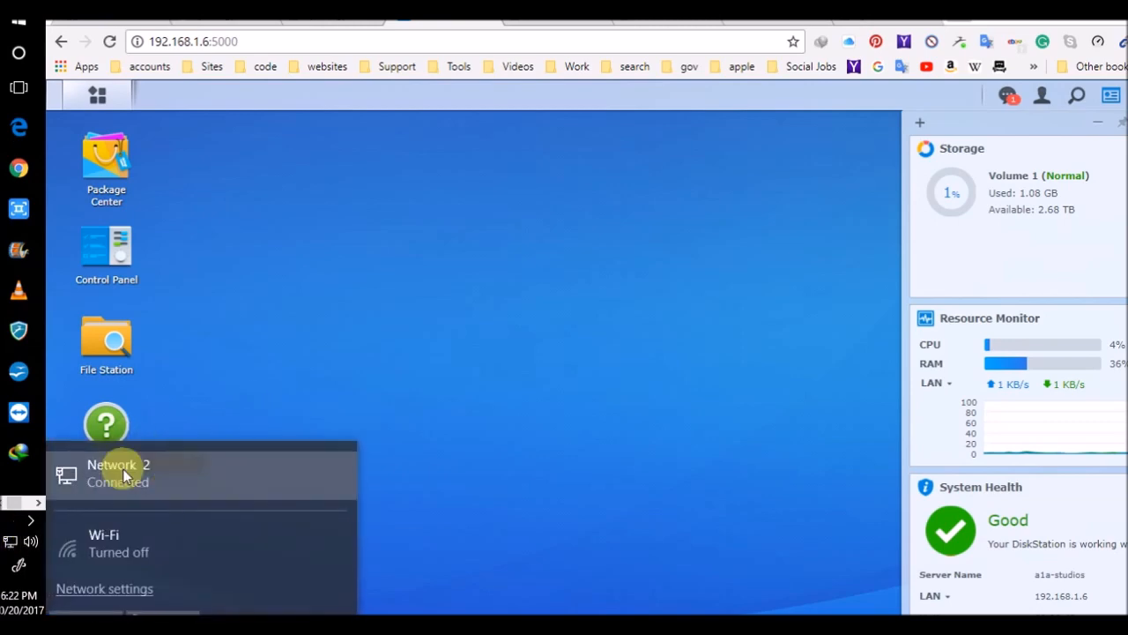
{"action": "left_click", "coordinate": [126, 467]}
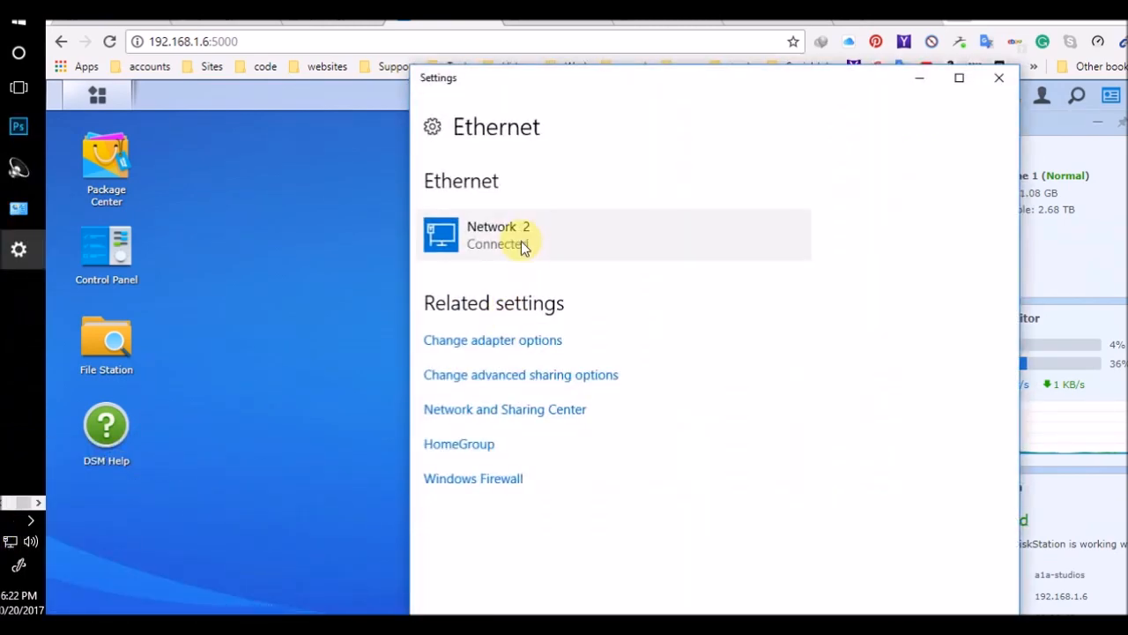
{"action": "left_click", "coordinate": [480, 236]}
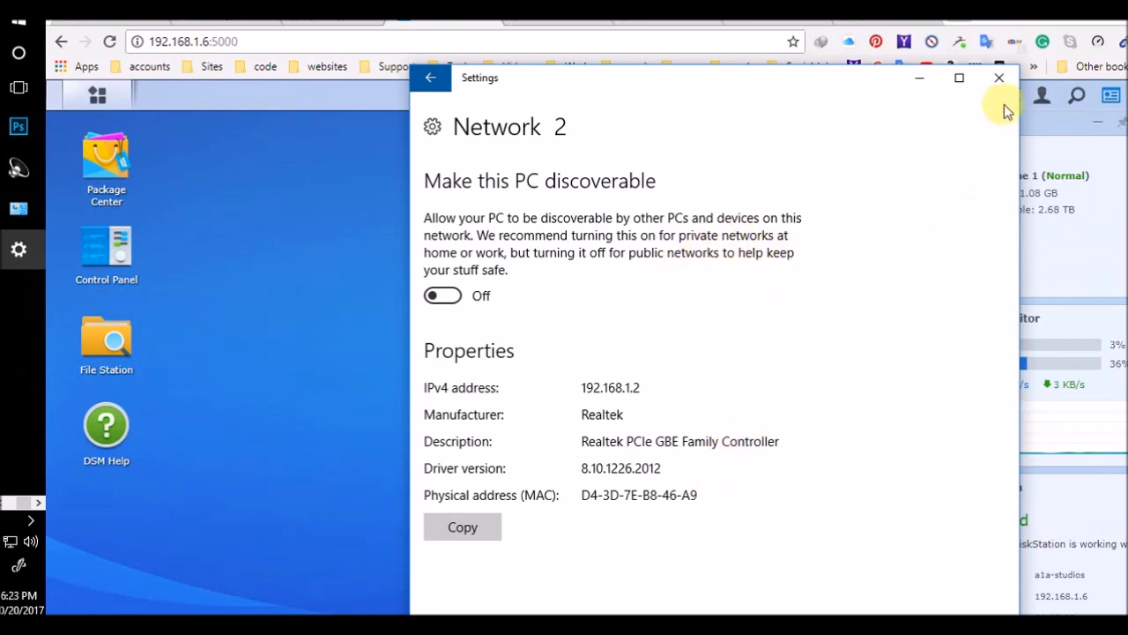
{"action": "left_click", "coordinate": [999, 81]}
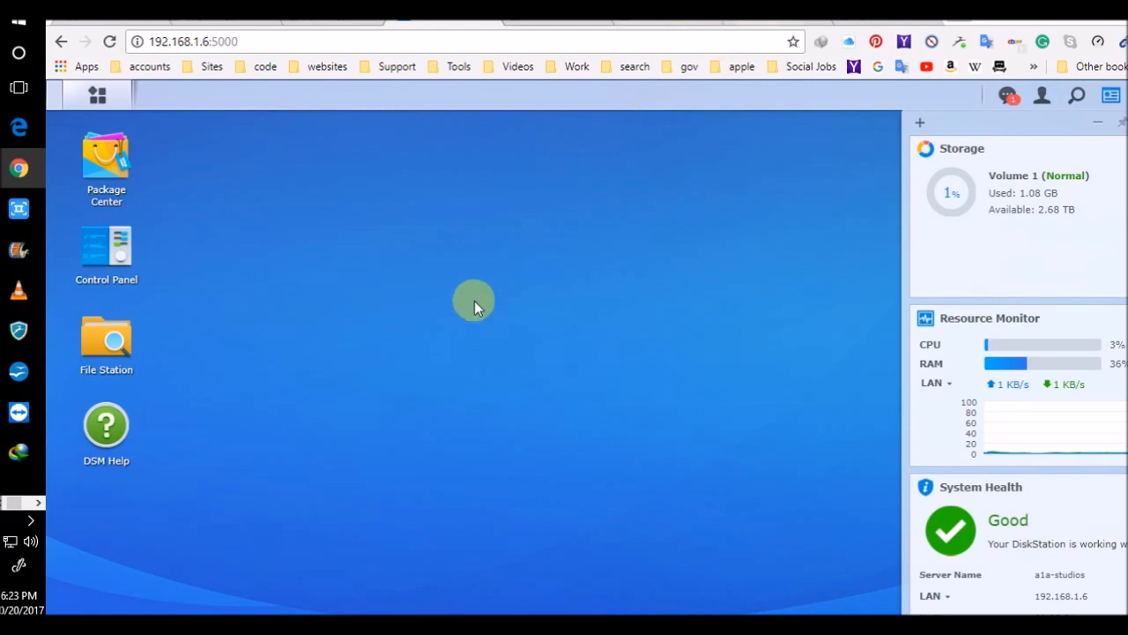
Step: Open the DSM user's Personal settings and review the account, quota, desktop and email account options
{"action": "left_click", "coordinate": [1044, 96]}
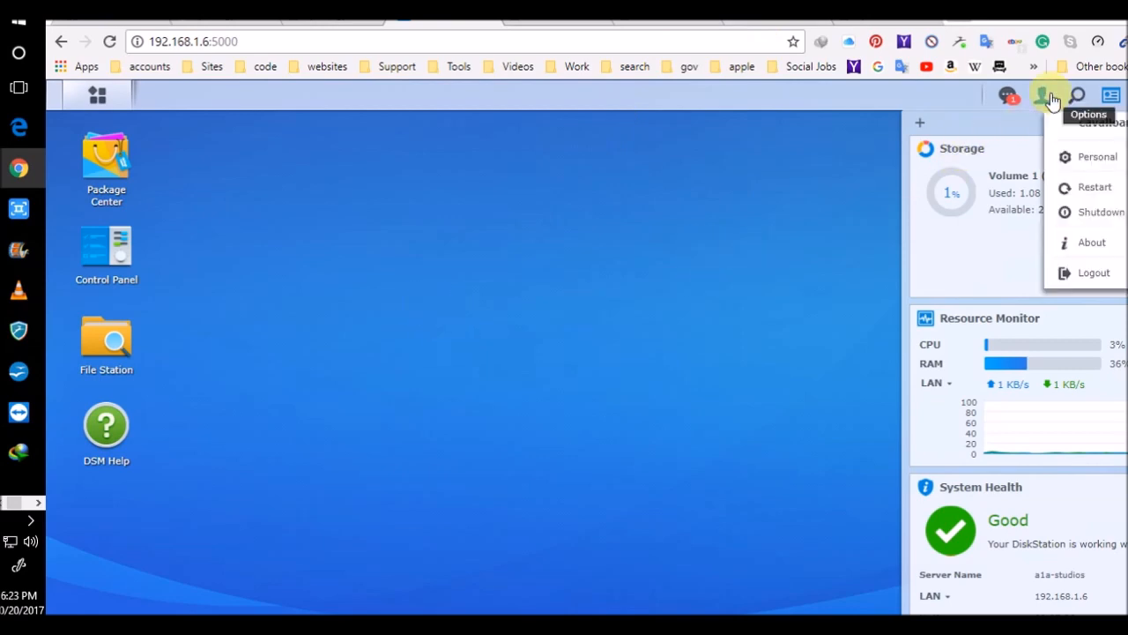
{"action": "left_click", "coordinate": [1087, 161]}
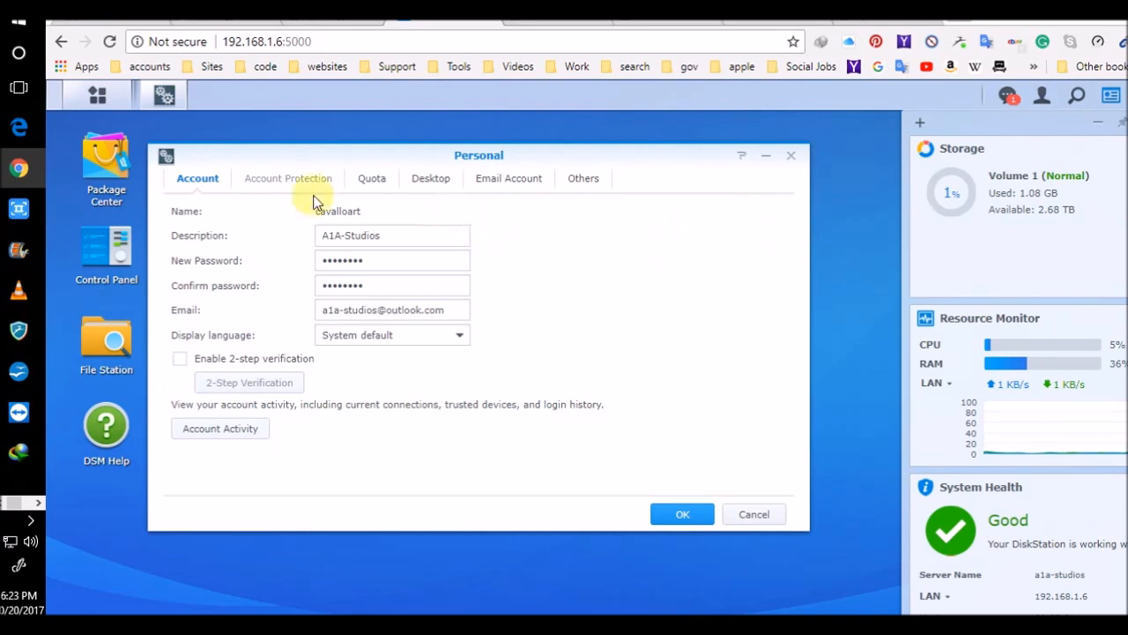
{"action": "left_click", "coordinate": [1045, 104]}
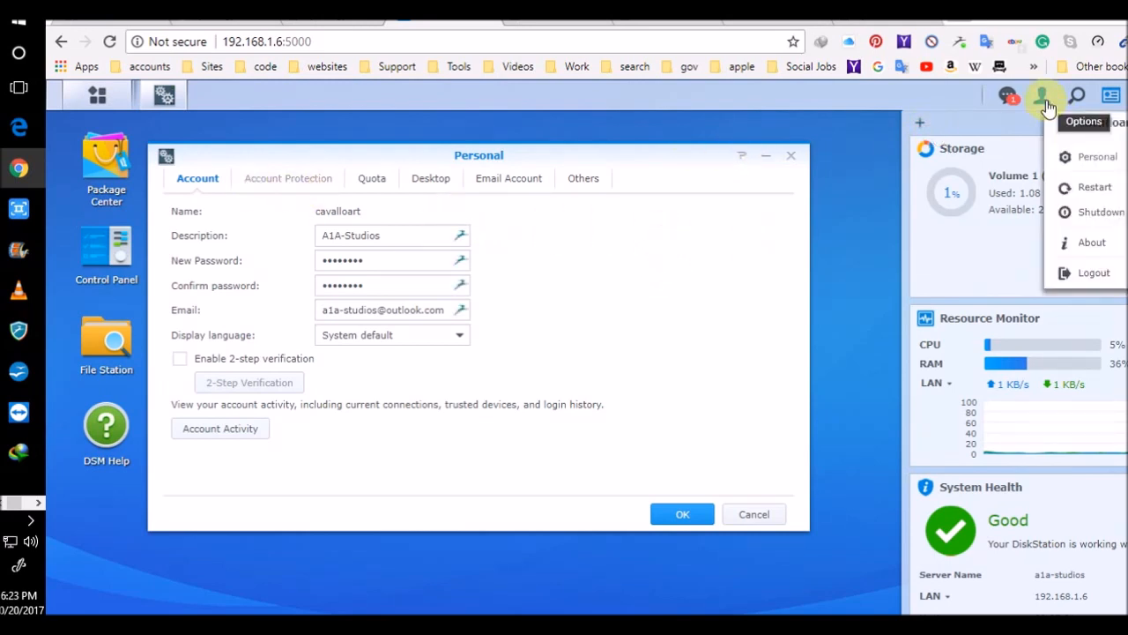
{"action": "left_click", "coordinate": [1079, 155]}
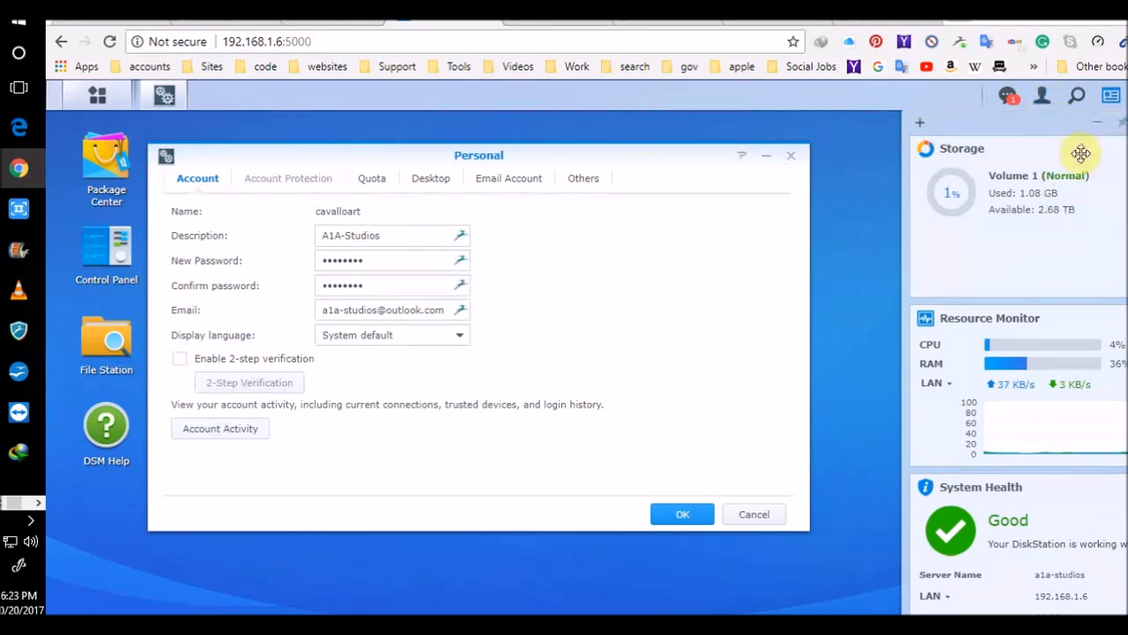
{"action": "left_click", "coordinate": [1041, 96]}
{"action": "left_click", "coordinate": [1077, 160]}
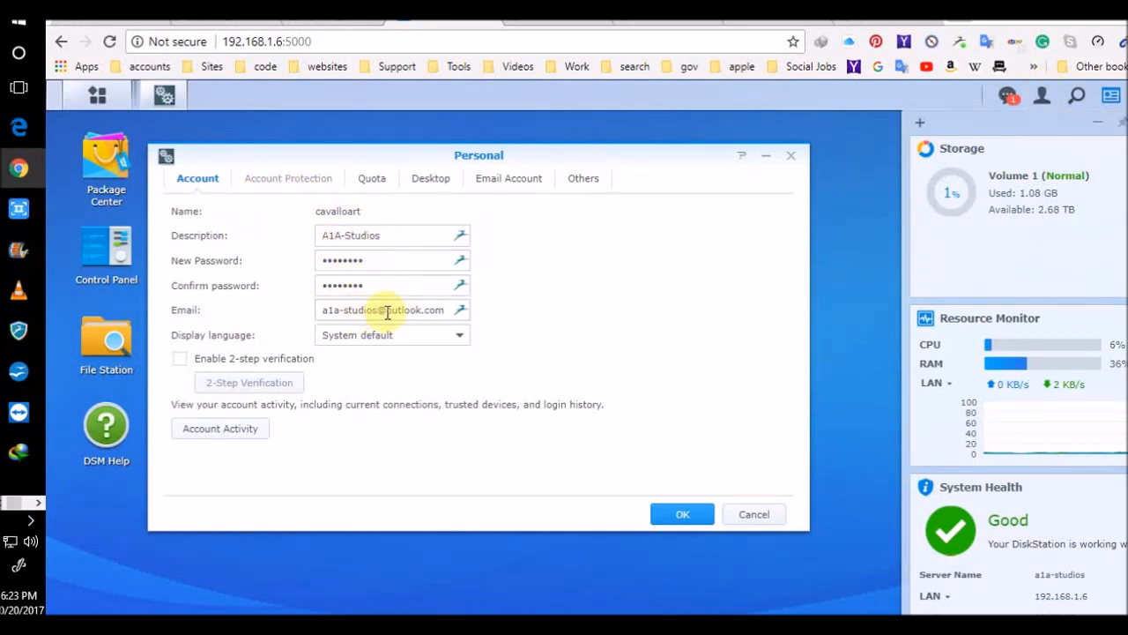
{"action": "left_click", "coordinate": [377, 179]}
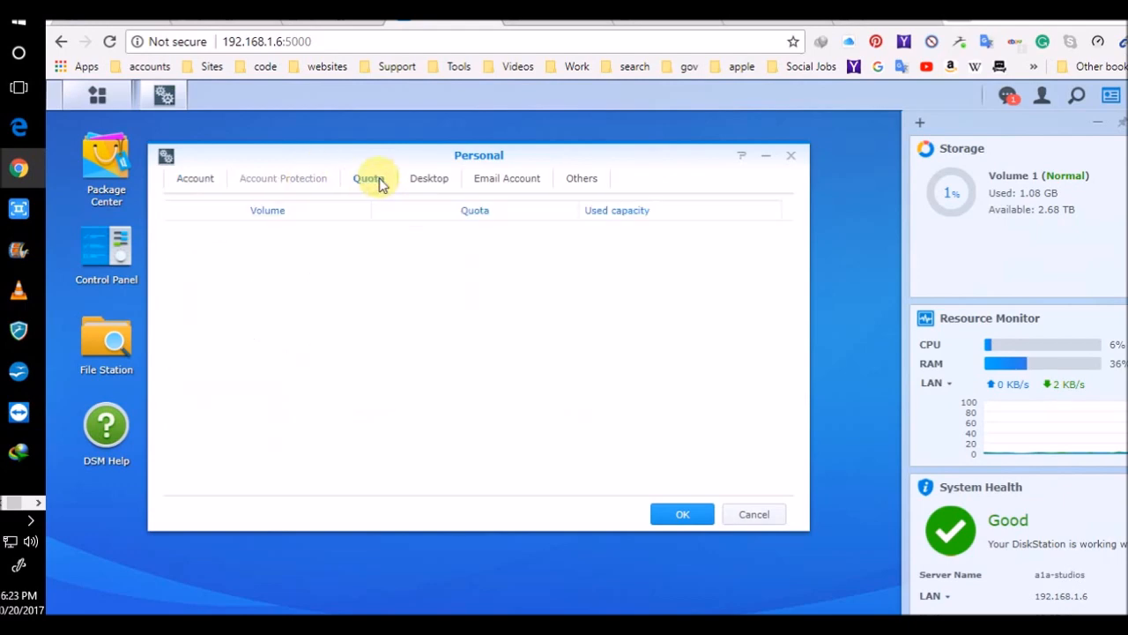
{"action": "left_click", "coordinate": [433, 181]}
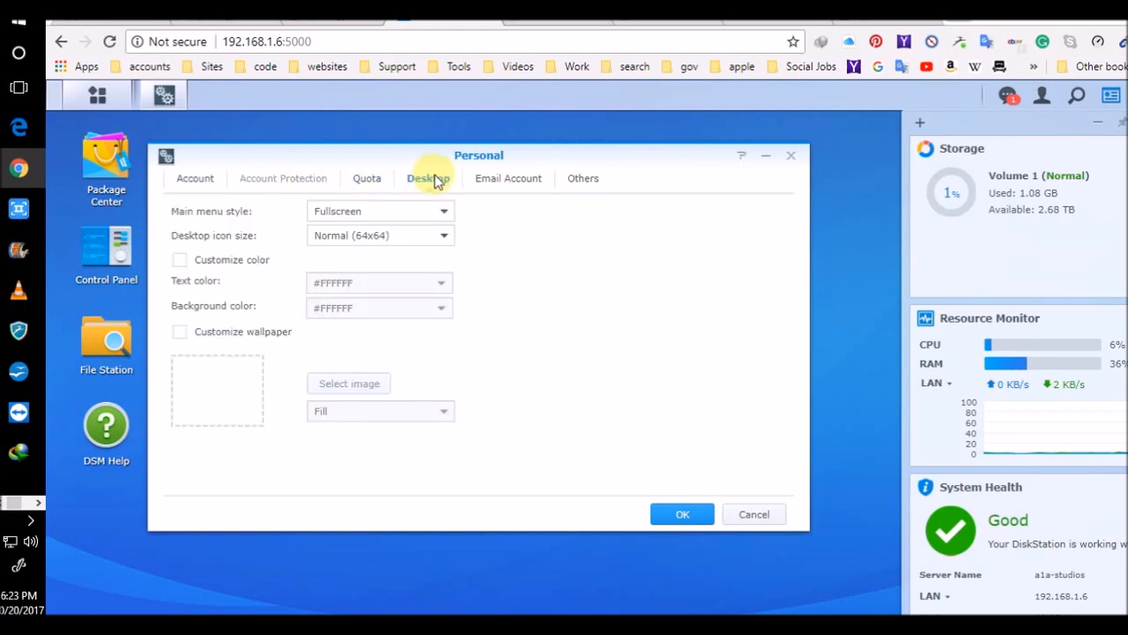
{"action": "left_click", "coordinate": [505, 181]}
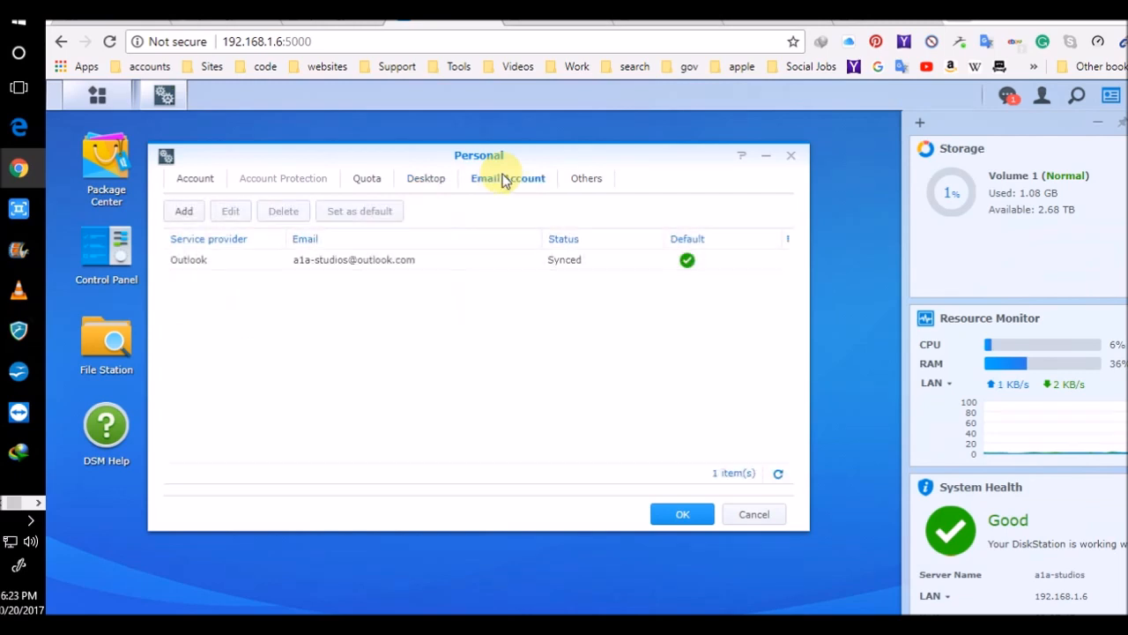
Step: Check the providers offered for adding an email account, review the account details again, and close the Personal settings
{"action": "left_click", "coordinate": [192, 212]}
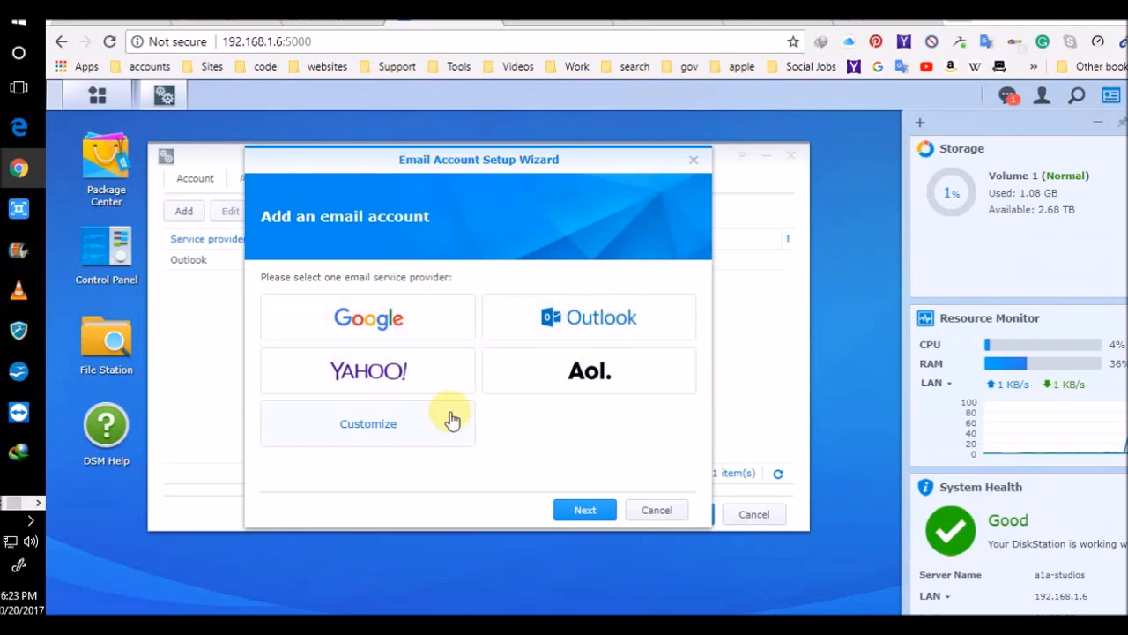
{"action": "left_click", "coordinate": [692, 161]}
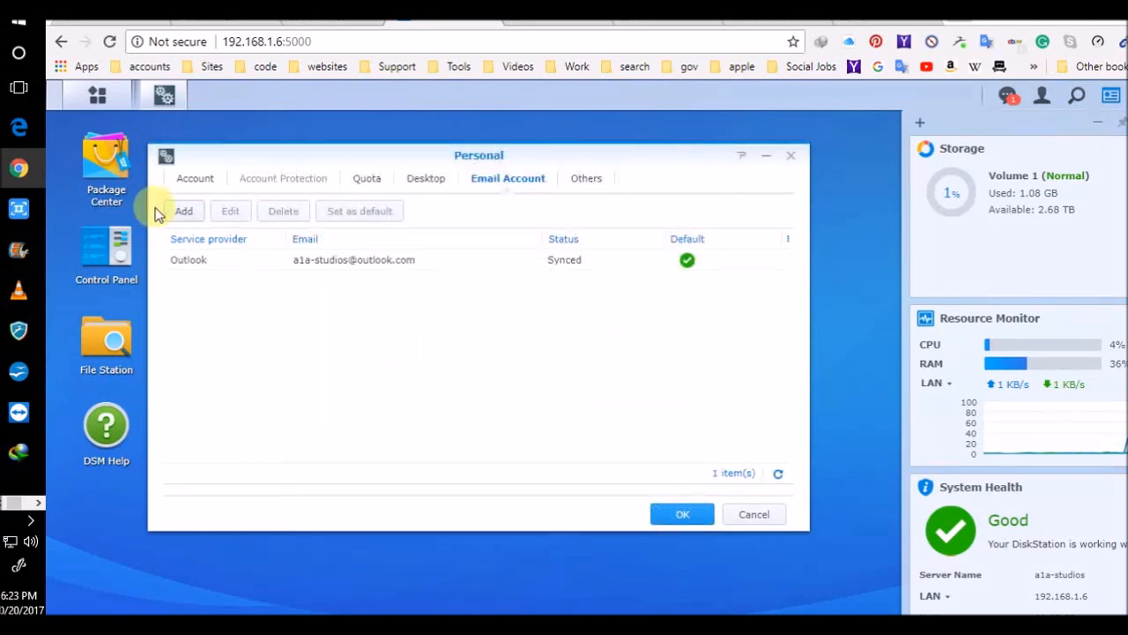
{"action": "left_click", "coordinate": [201, 180]}
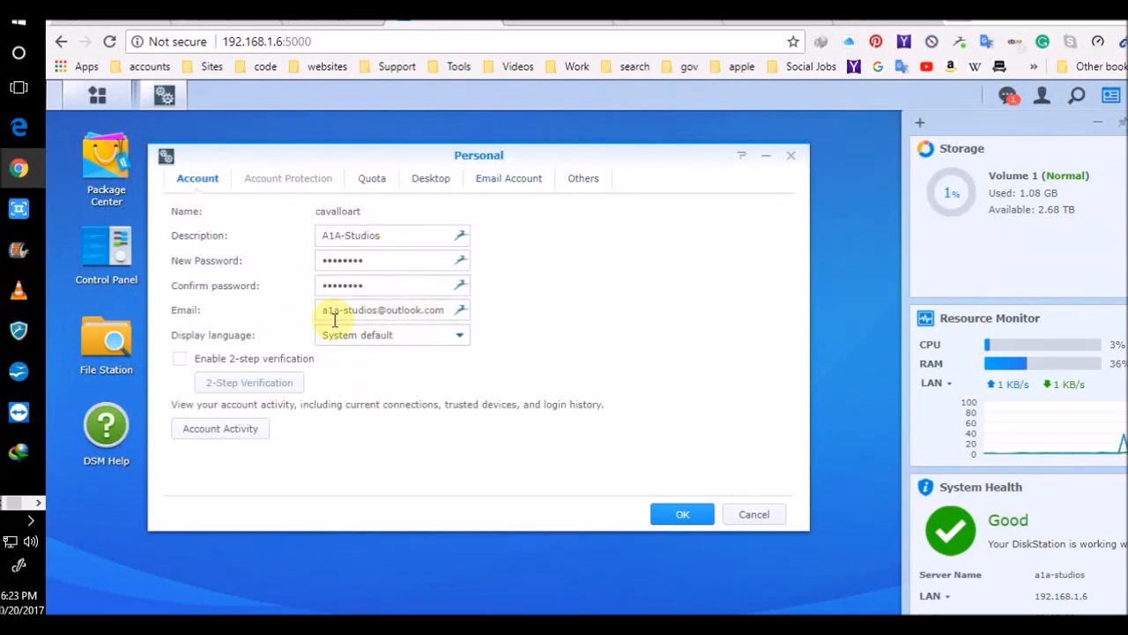
{"action": "left_click", "coordinate": [509, 179]}
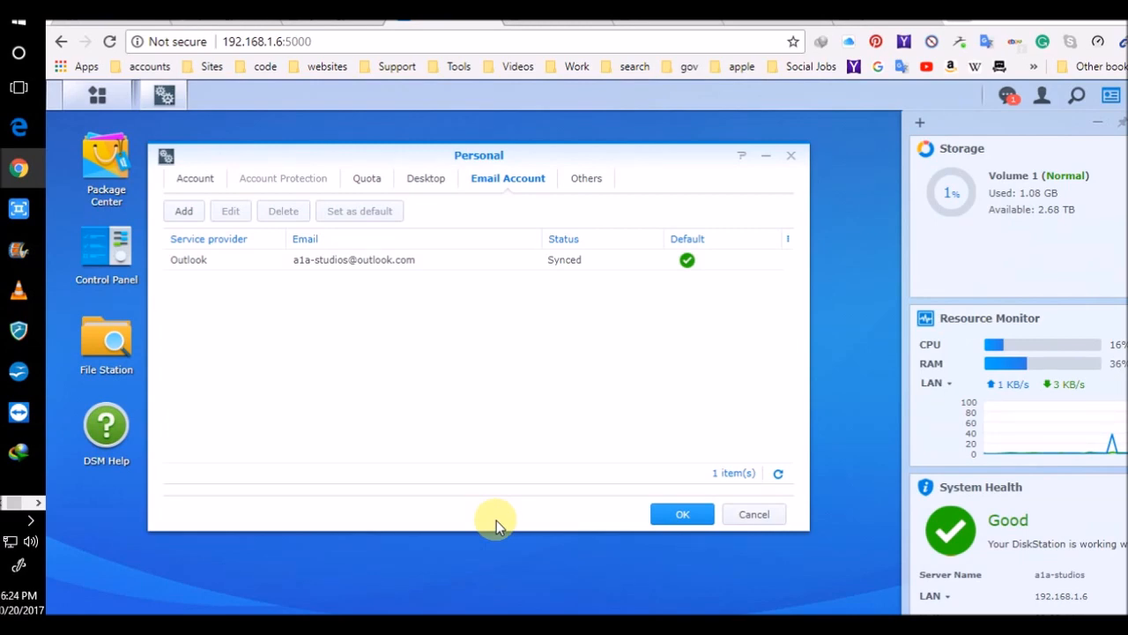
{"action": "left_click", "coordinate": [792, 158]}
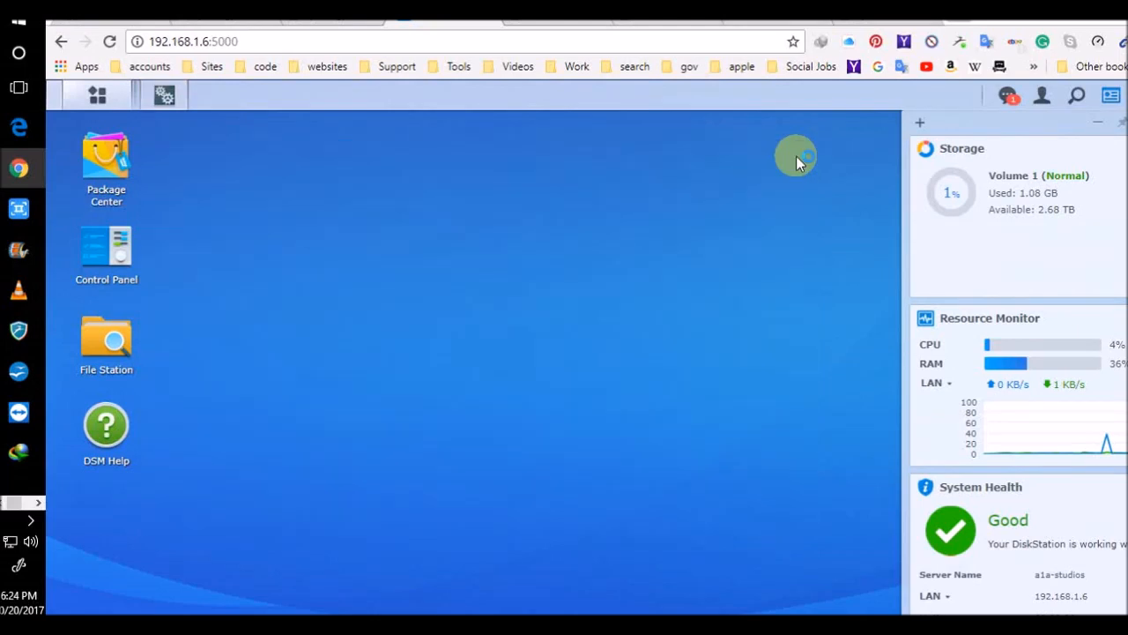
Step: Examine the general Hardware & Power settings in Control Panel, including memory layout, power recovery, beep control and fan speed mode
{"action": "left_click", "coordinate": [99, 95]}
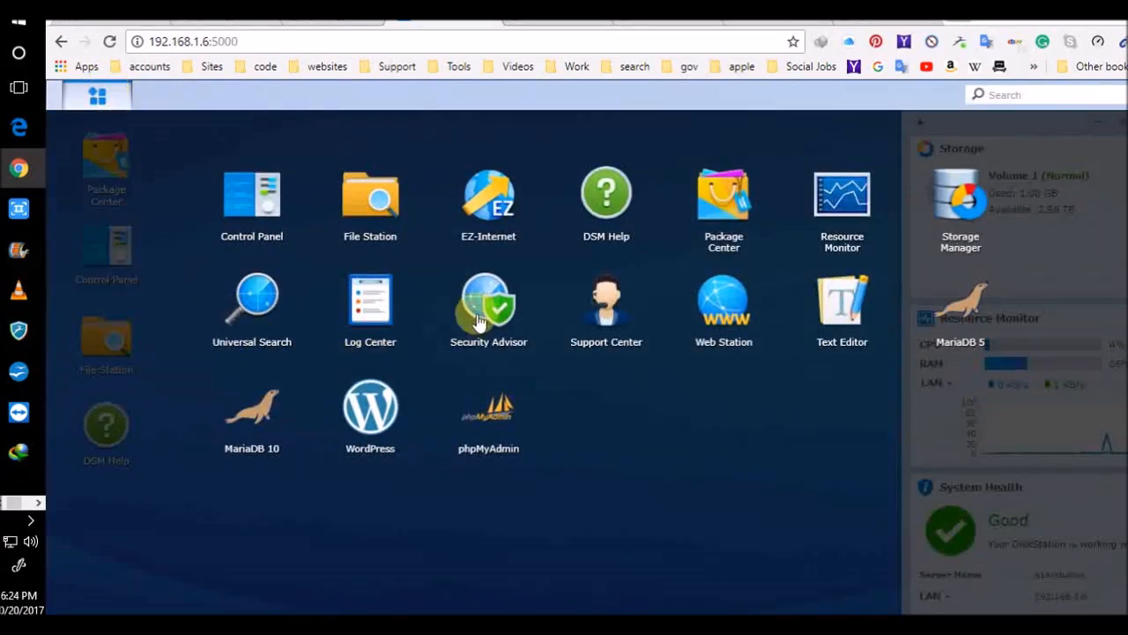
{"action": "left_click", "coordinate": [110, 259]}
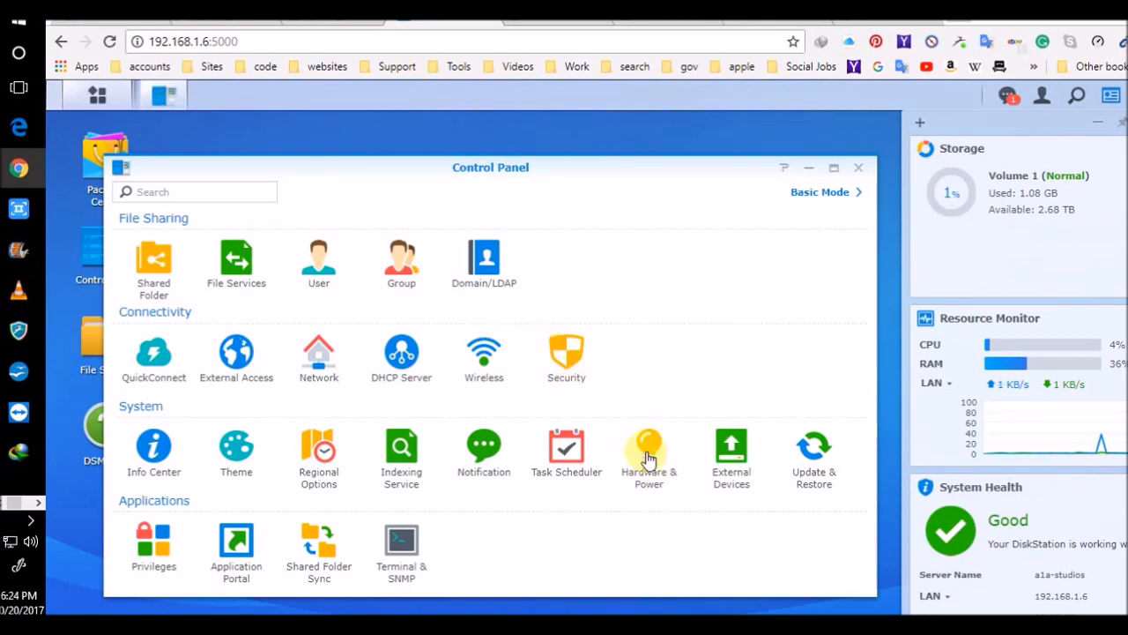
{"action": "left_click", "coordinate": [648, 458]}
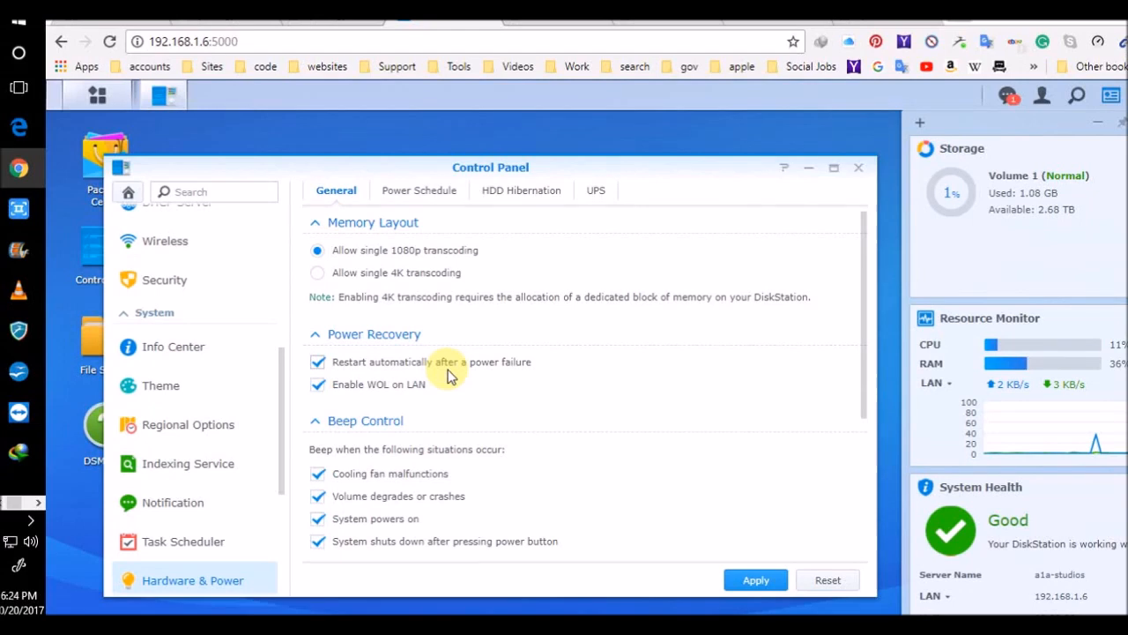
{"action": "scroll", "coordinate": [390, 468], "scroll_direction": "down", "scroll_amount": 1}
{"action": "left_click", "coordinate": [387, 380]}
{"action": "scroll", "coordinate": [357, 370], "scroll_direction": "up", "scroll_amount": 1}
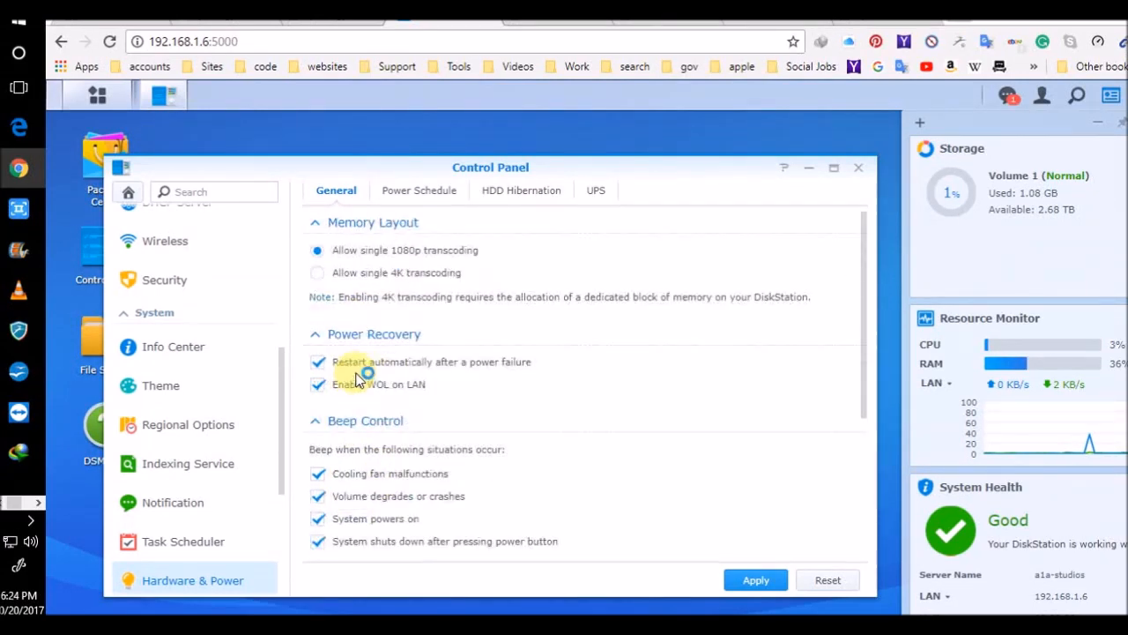
{"action": "scroll", "coordinate": [373, 427], "scroll_direction": "down", "scroll_amount": 3}
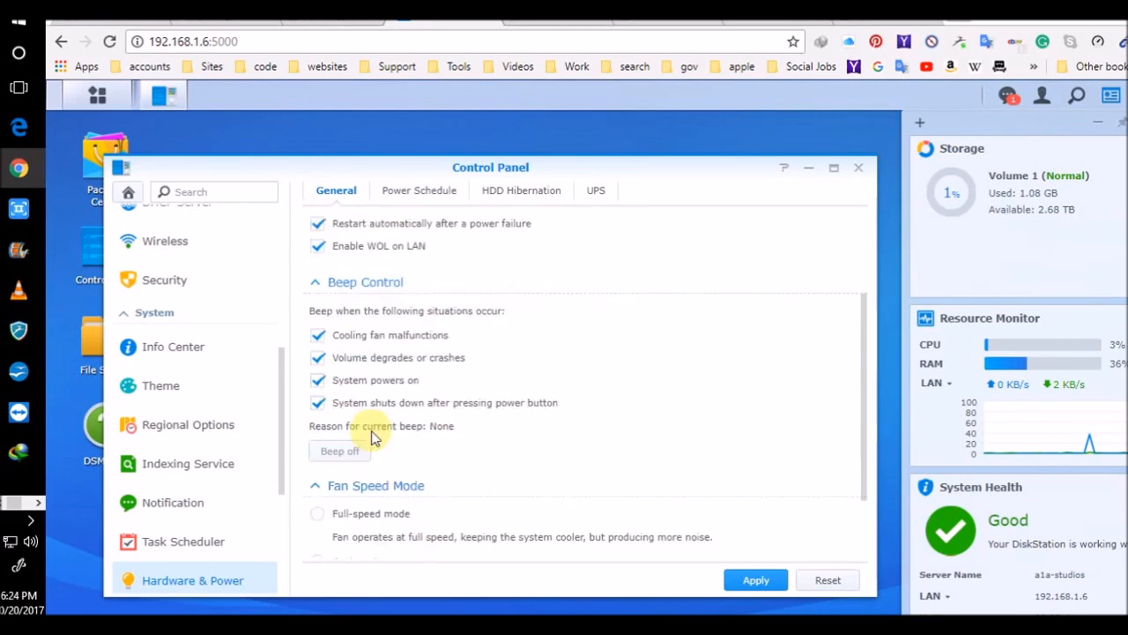
{"action": "scroll", "coordinate": [373, 438], "scroll_direction": "down", "scroll_amount": 1}
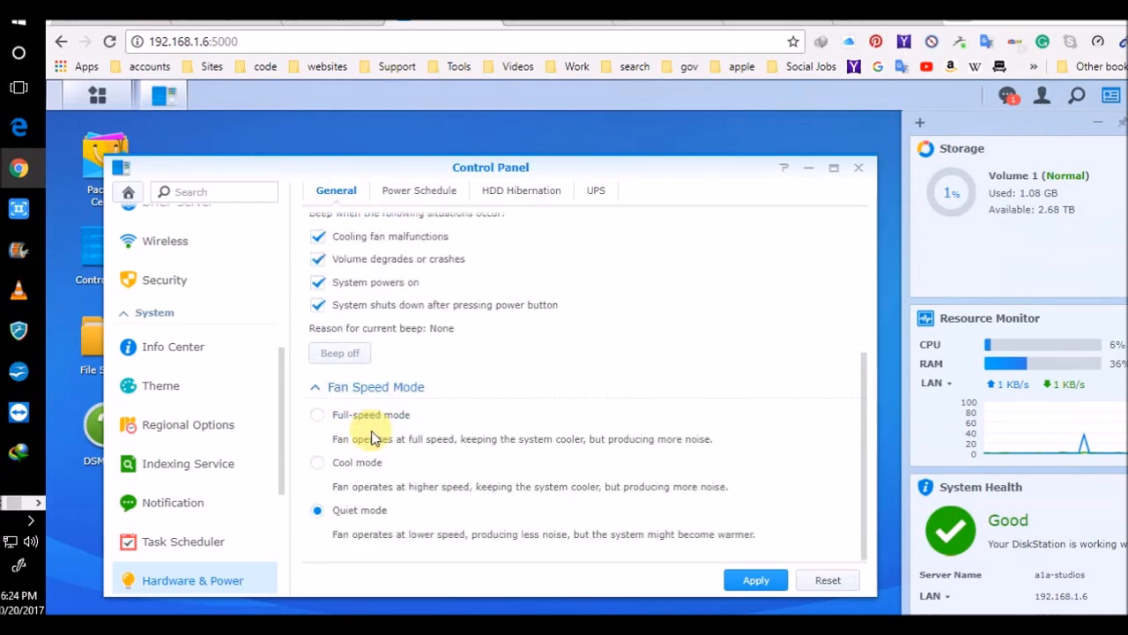
{"action": "scroll", "coordinate": [373, 438], "scroll_direction": "up", "scroll_amount": 3}
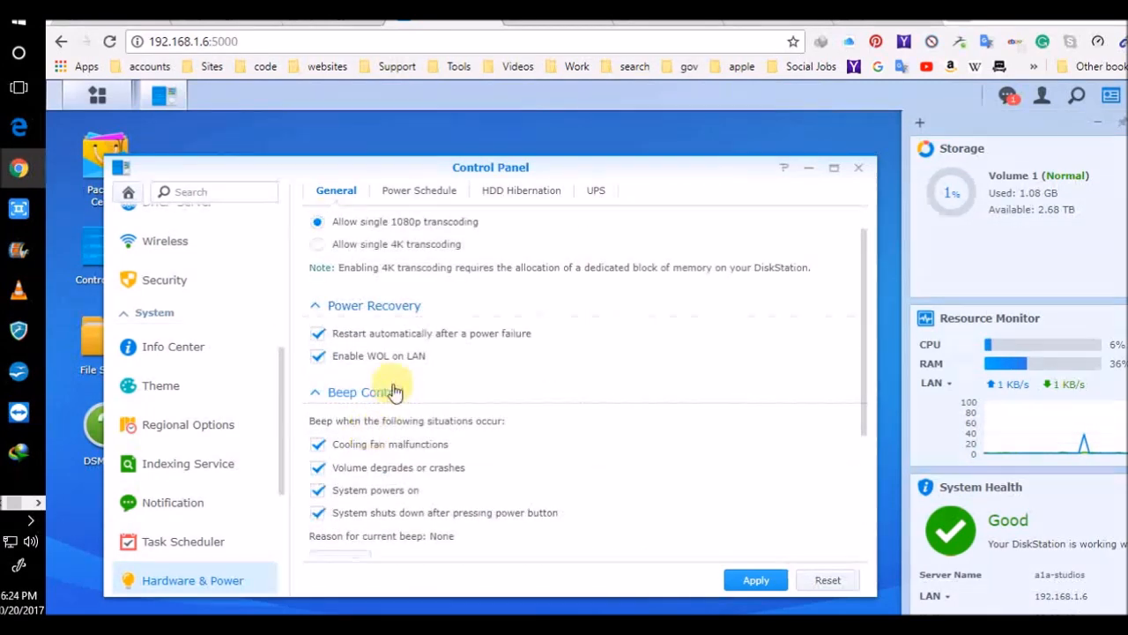
Step: Review the power schedule, HDD hibernation and UPS settings under Hardware & Power
{"action": "left_click", "coordinate": [421, 195]}
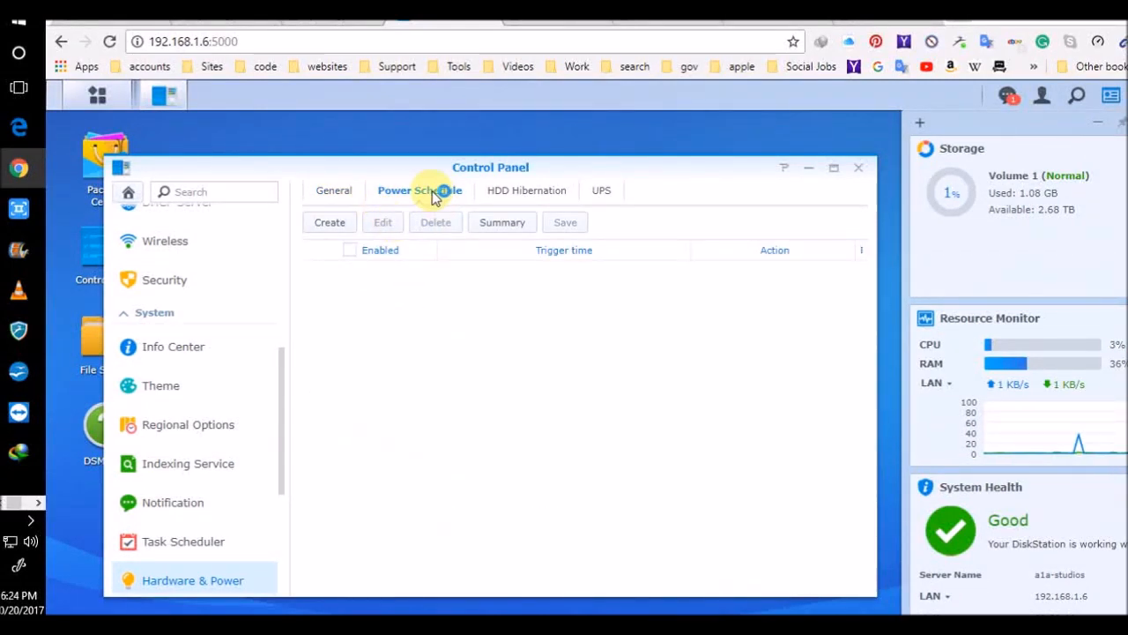
{"action": "left_click", "coordinate": [530, 195]}
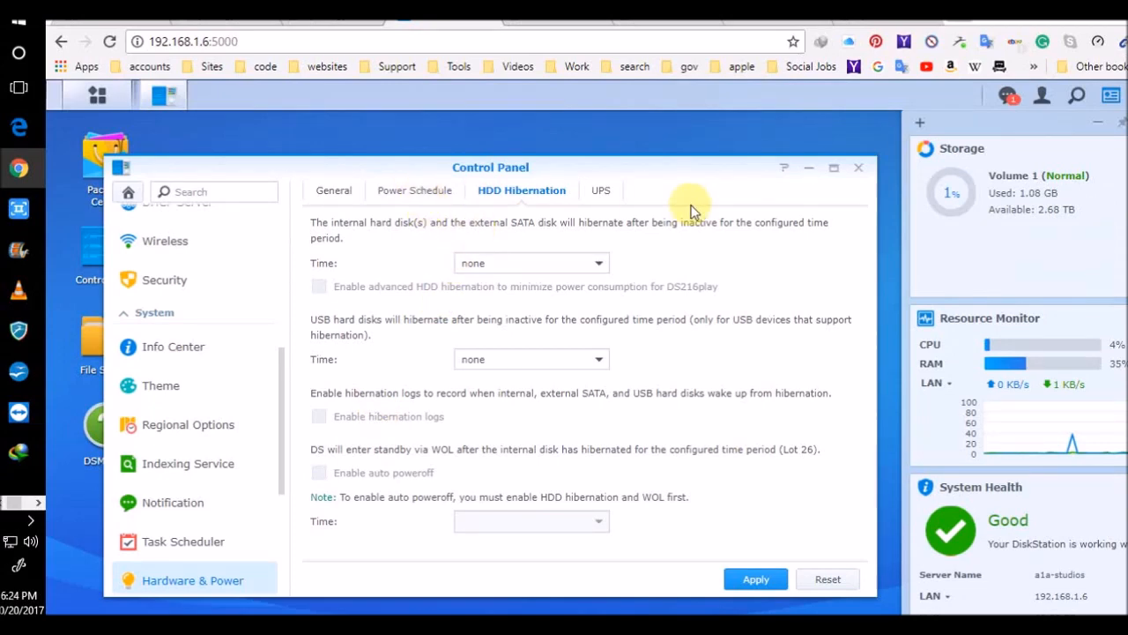
{"action": "left_click", "coordinate": [598, 192]}
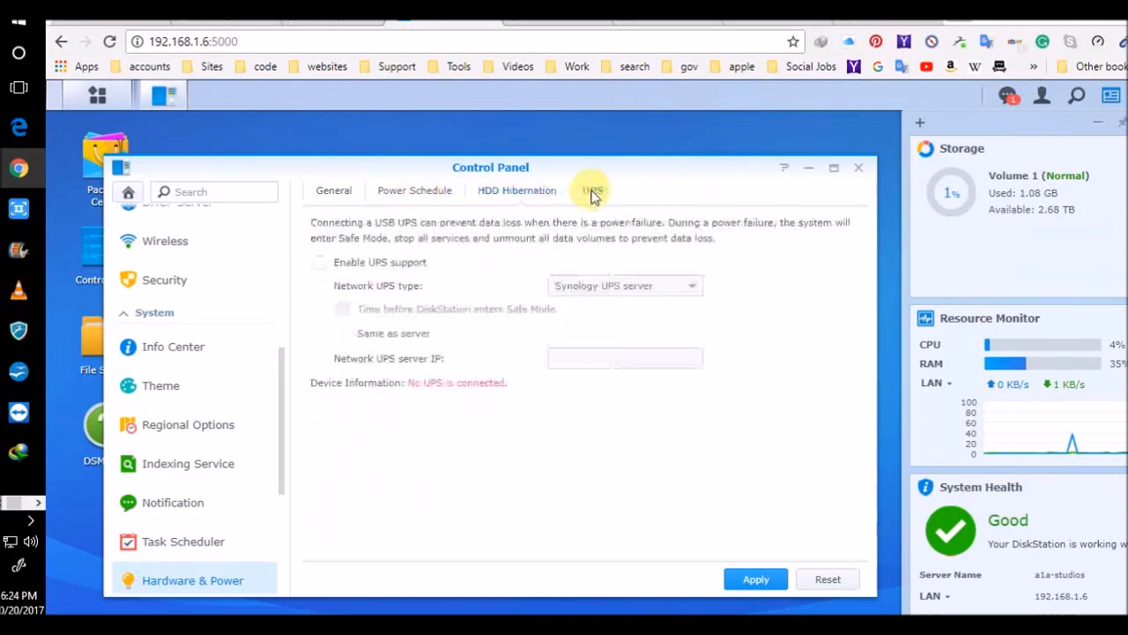
{"action": "left_click", "coordinate": [516, 191]}
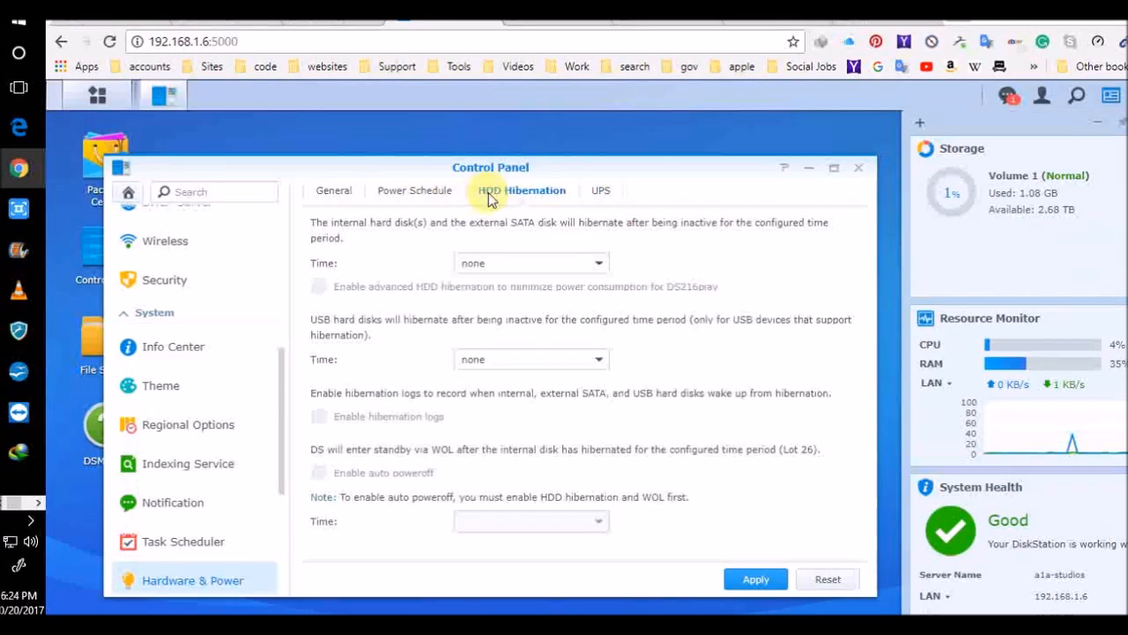
{"action": "left_click", "coordinate": [430, 190]}
Step: Recheck the general power recovery, beep control and fan speed settings, and close the Control Panel
{"action": "left_click", "coordinate": [335, 191]}
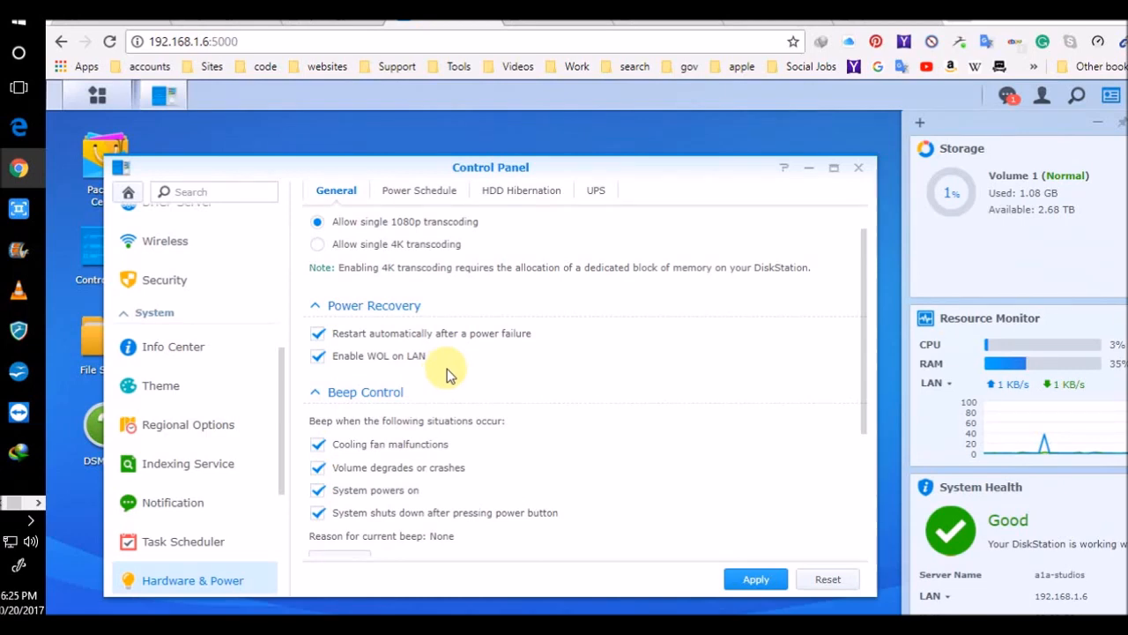
{"action": "scroll", "coordinate": [455, 379], "scroll_direction": "down", "scroll_amount": 1}
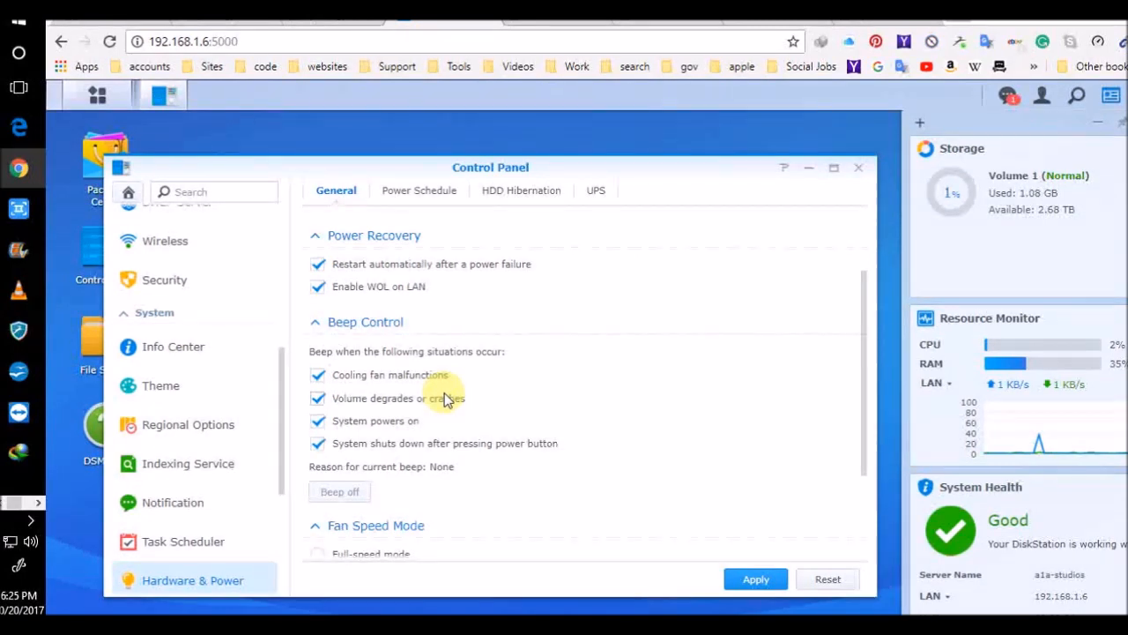
{"action": "scroll", "coordinate": [445, 397], "scroll_direction": "down", "scroll_amount": 2}
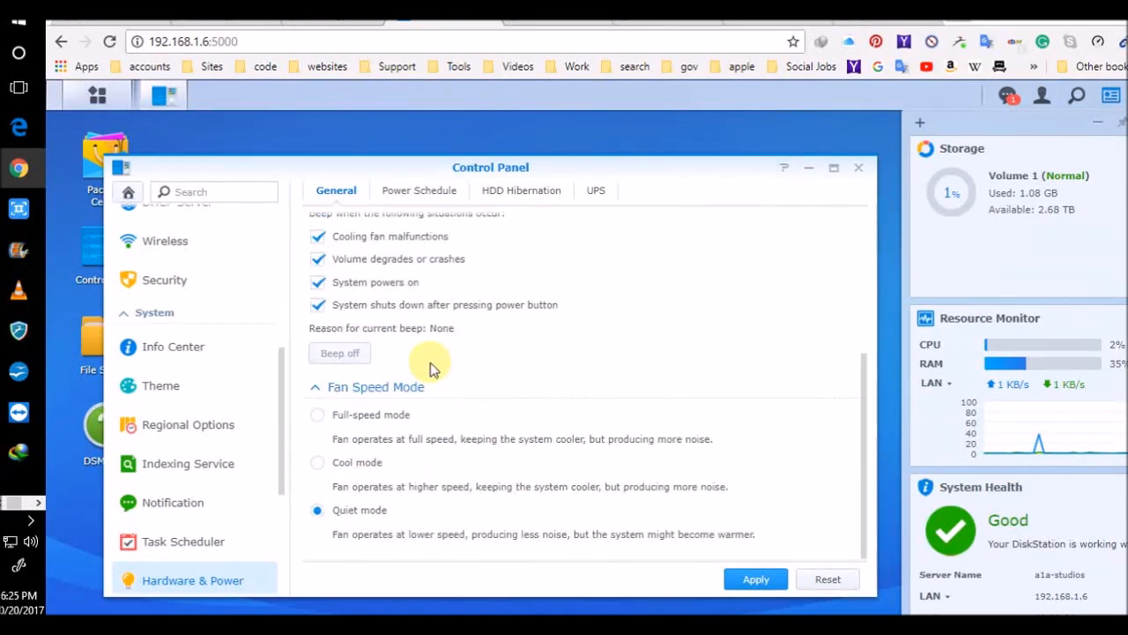
{"action": "scroll", "coordinate": [432, 371], "scroll_direction": "up", "scroll_amount": 1}
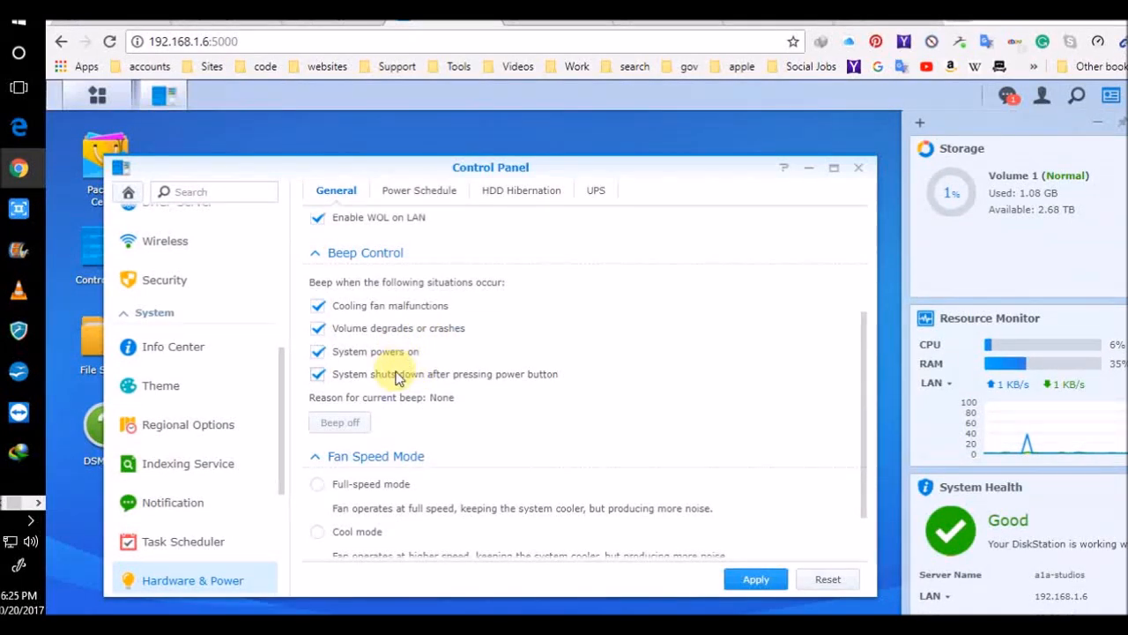
{"action": "scroll", "coordinate": [410, 395], "scroll_direction": "down", "scroll_amount": 1}
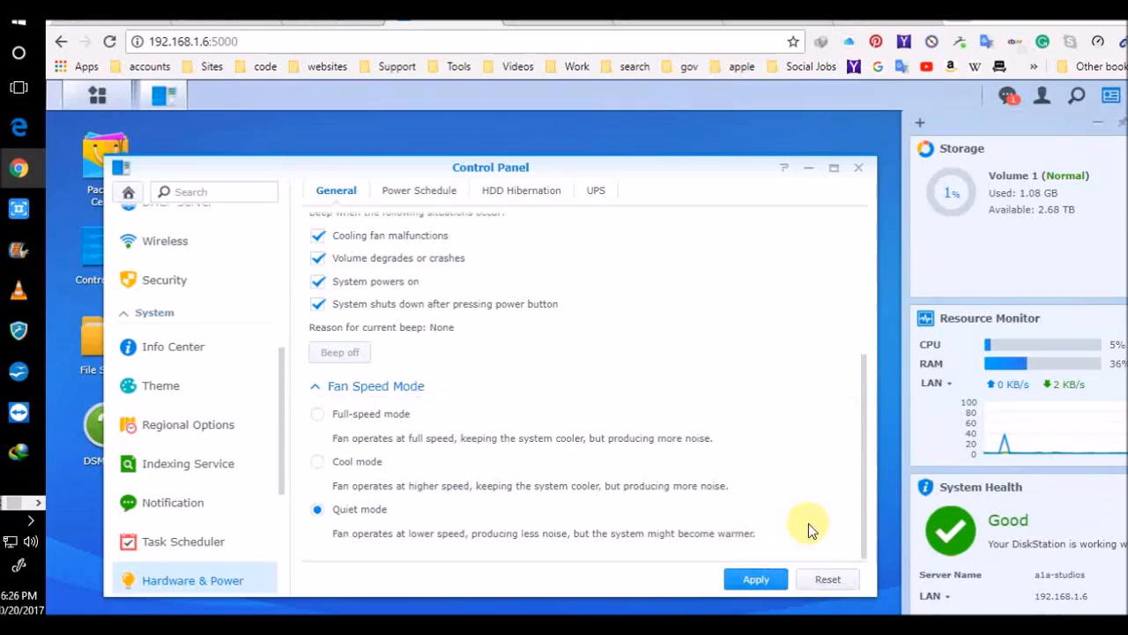
{"action": "left_click", "coordinate": [855, 172]}
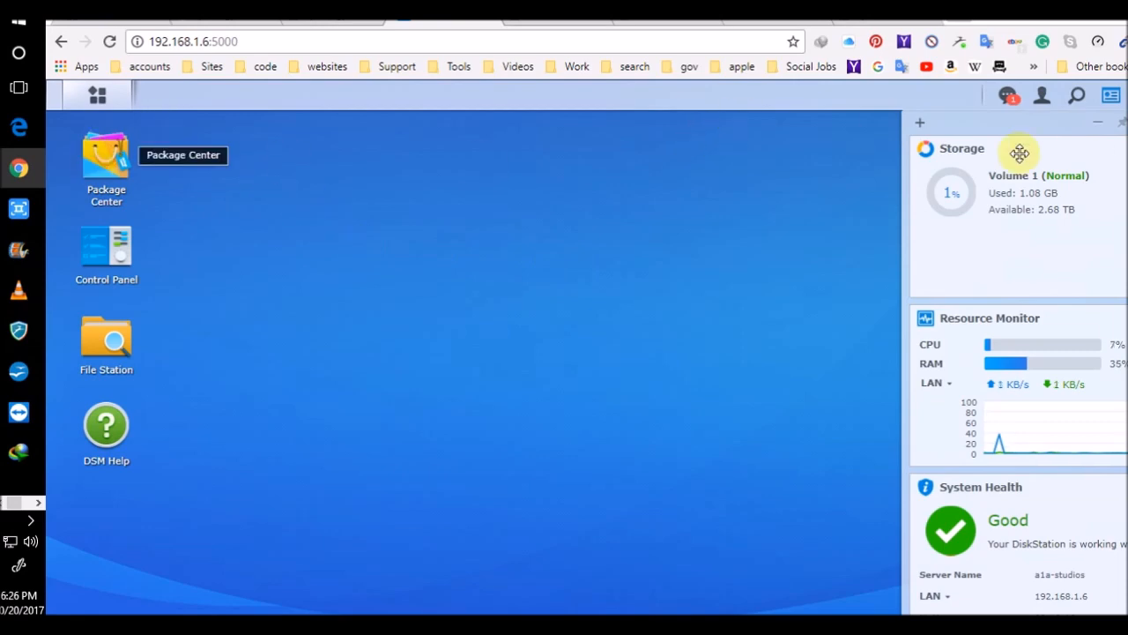
Step: Review the account details in the DSM user's Personal settings, close them, and return to the Windows desktop
{"action": "left_click", "coordinate": [1042, 97]}
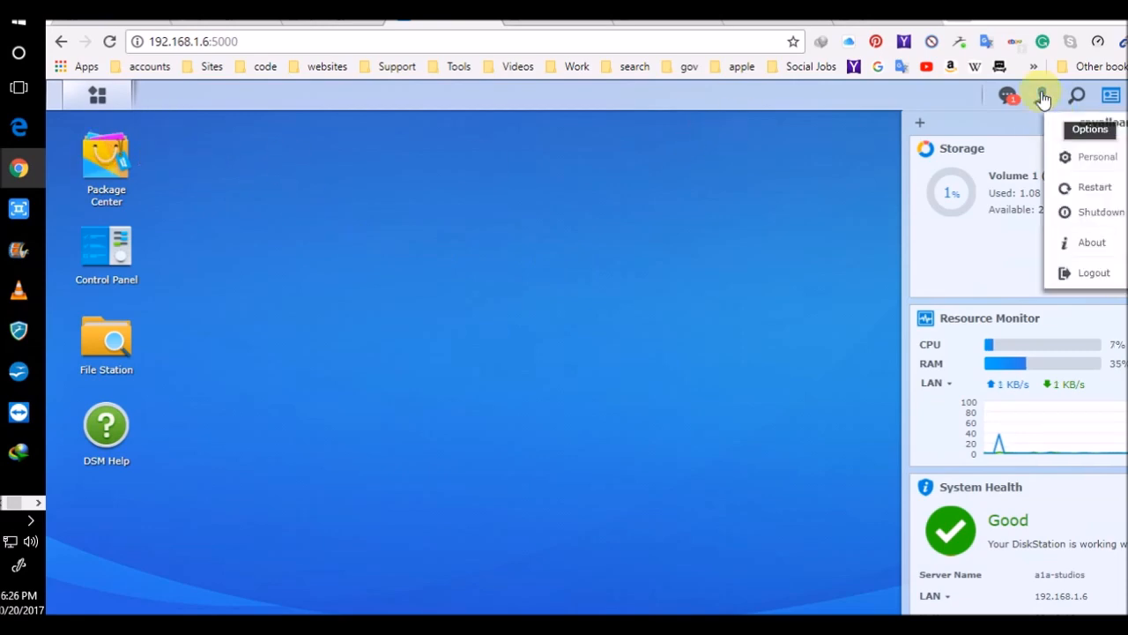
{"action": "left_click", "coordinate": [1077, 156]}
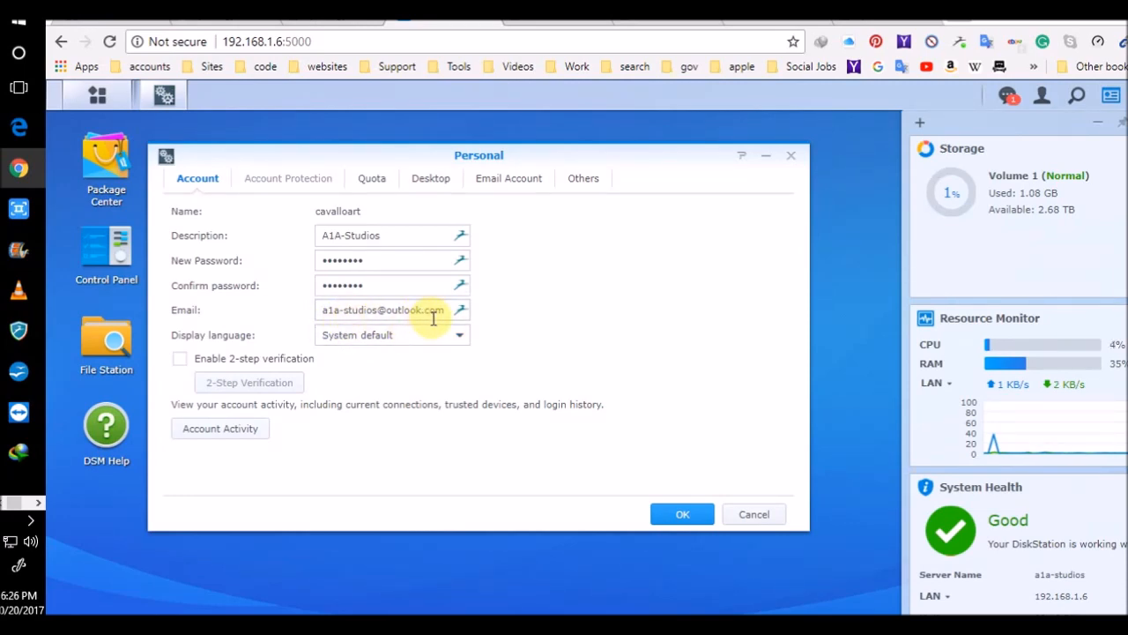
{"action": "left_click", "coordinate": [791, 157]}
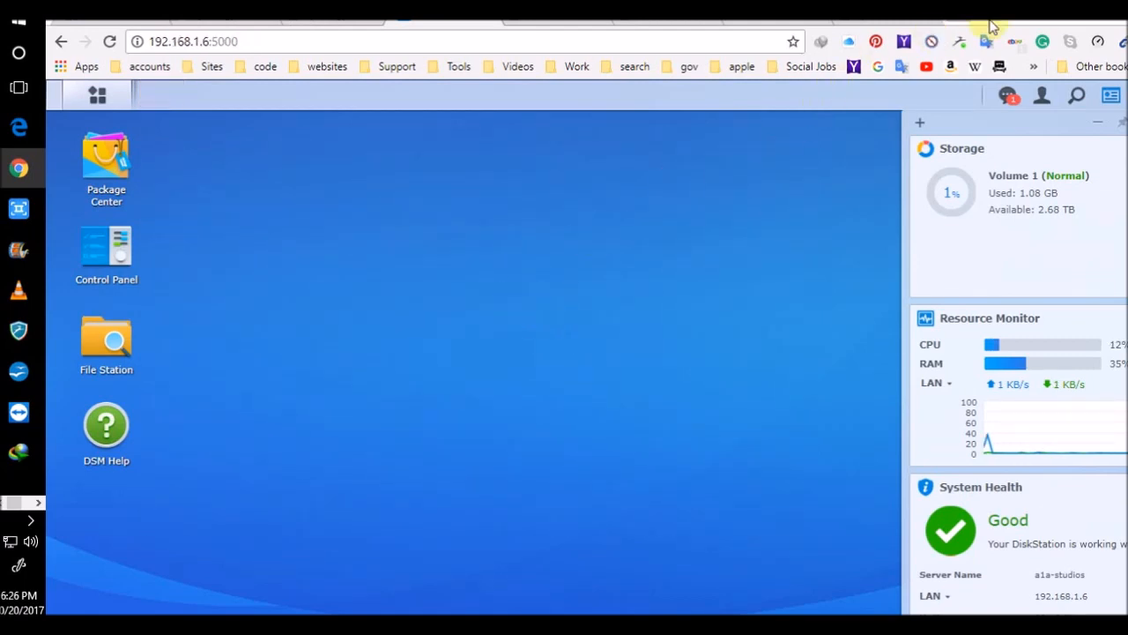
{"action": "left_click", "coordinate": [1090, 18]}
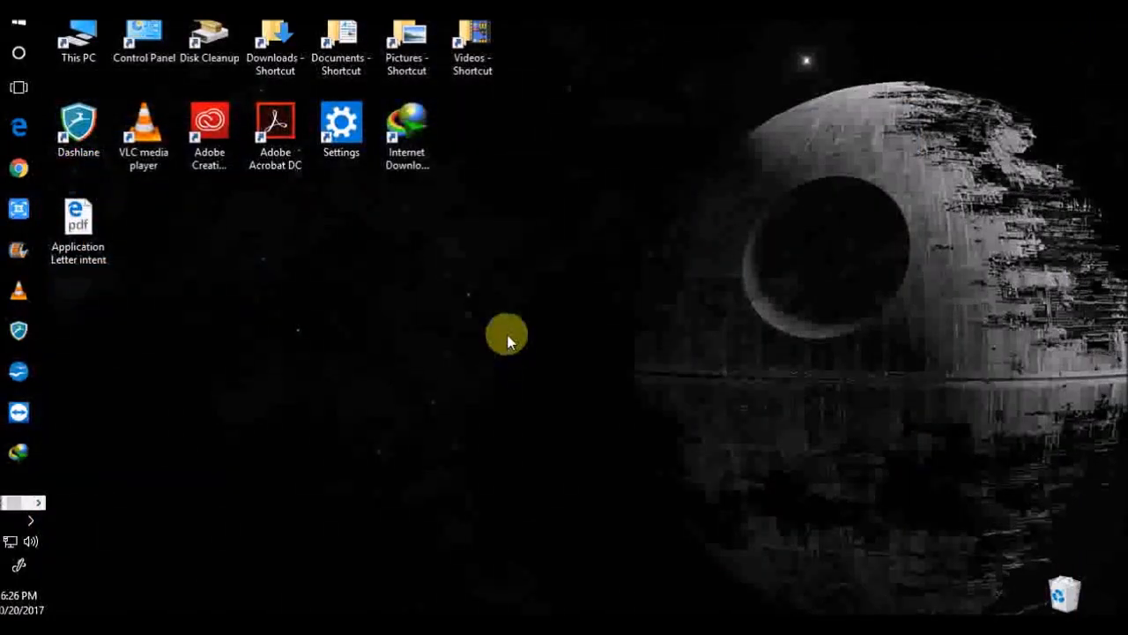